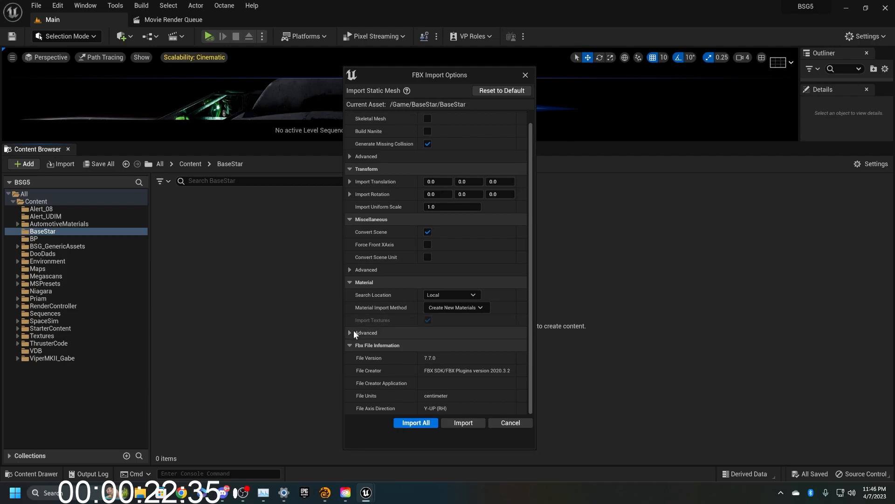
Step: Enable Combine Meshes in the advanced mesh settings of the BaseStar FBX import
{"action": "left_click", "coordinate": [353, 331]}
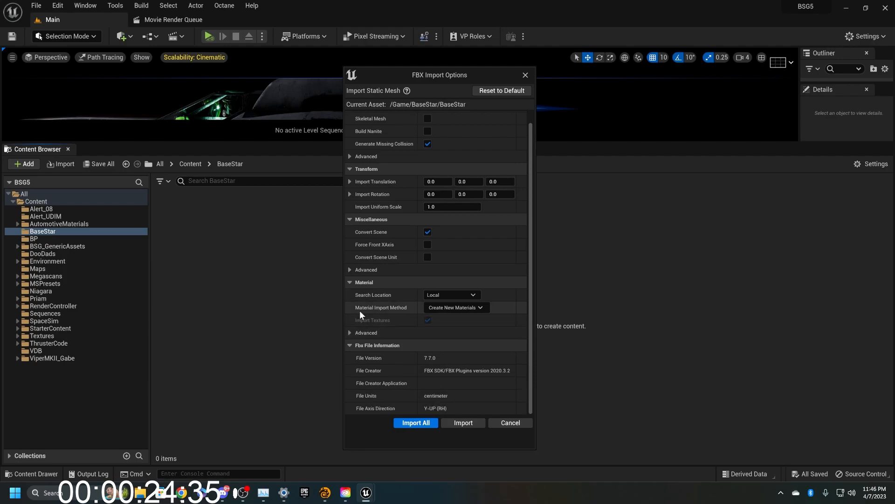
{"action": "scroll", "coordinate": [351, 252], "scroll_direction": "up", "scroll_amount": 1}
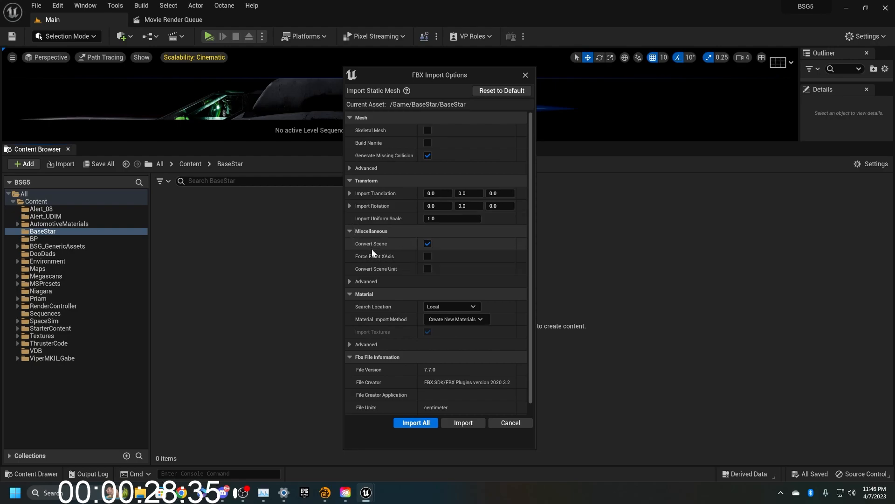
{"action": "left_click", "coordinate": [356, 281]}
{"action": "scroll", "coordinate": [368, 340], "scroll_direction": "down", "scroll_amount": 1}
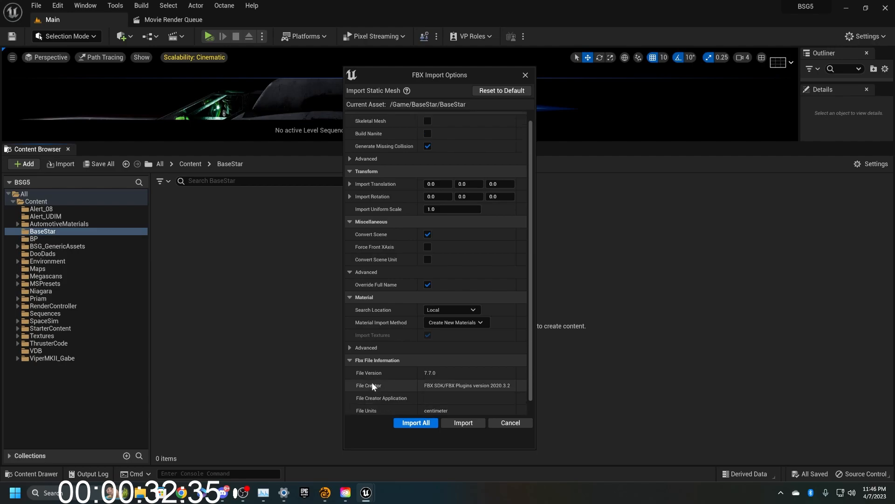
{"action": "scroll", "coordinate": [372, 386], "scroll_direction": "up", "scroll_amount": 1}
{"action": "left_click", "coordinate": [355, 168]}
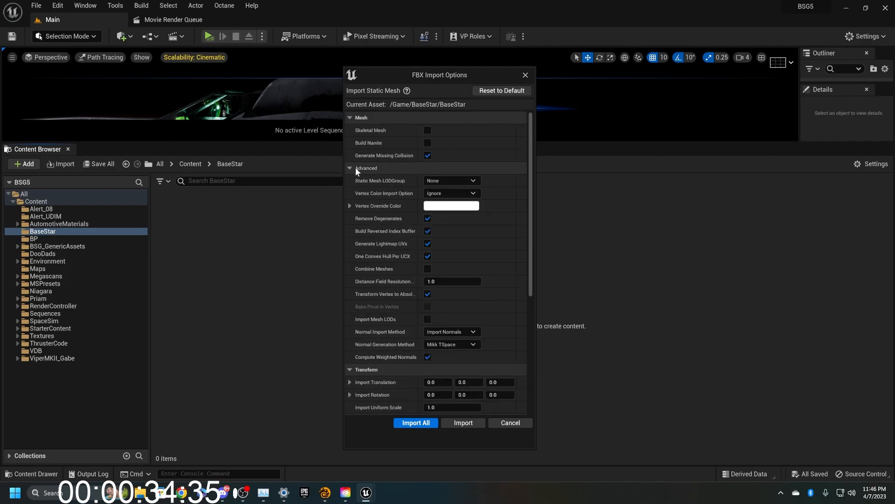
{"action": "left_click", "coordinate": [428, 269]}
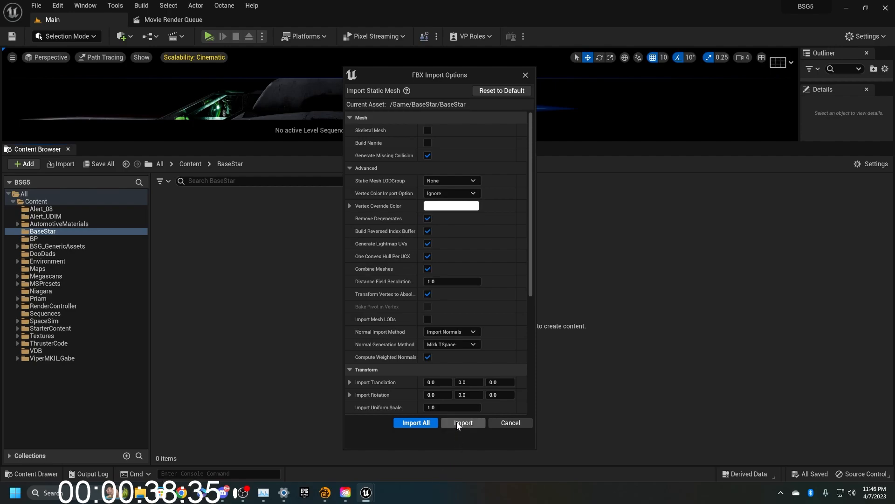
Step: Set the Material Import Method to Do Not Create Material and import the BaseStar mesh
{"action": "scroll", "coordinate": [378, 336], "scroll_direction": "down", "scroll_amount": 5}
{"action": "scroll", "coordinate": [373, 349], "scroll_direction": "down", "scroll_amount": 3}
{"action": "left_click", "coordinate": [467, 309]}
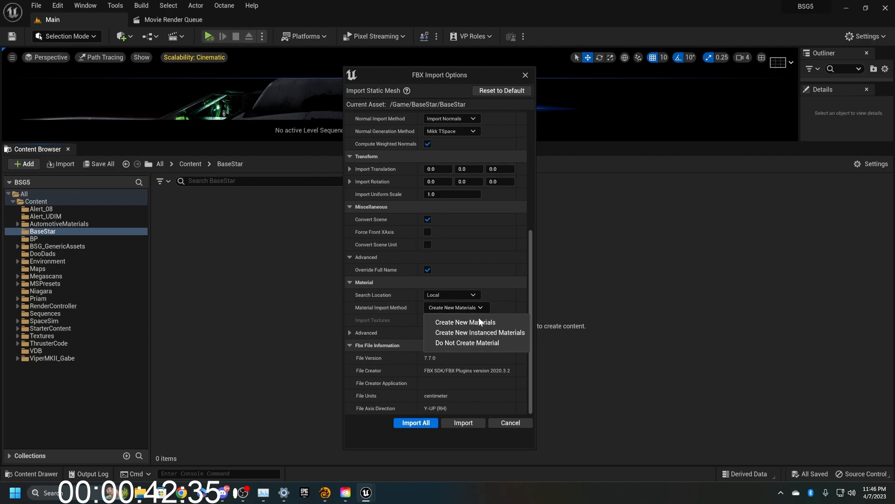
{"action": "left_click", "coordinate": [475, 343]}
{"action": "left_click", "coordinate": [466, 426]}
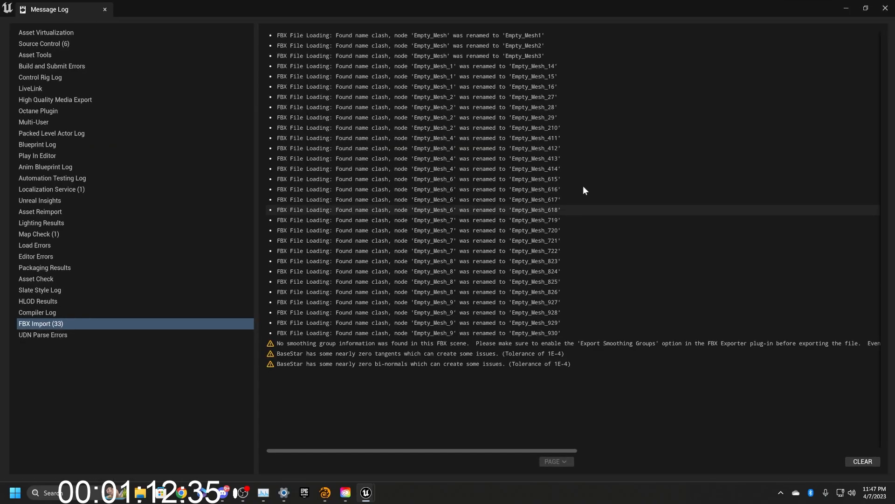
Step: Close the FBX import message log and save all unsaved content, including the imported BaseStar mesh
{"action": "left_click", "coordinate": [881, 10]}
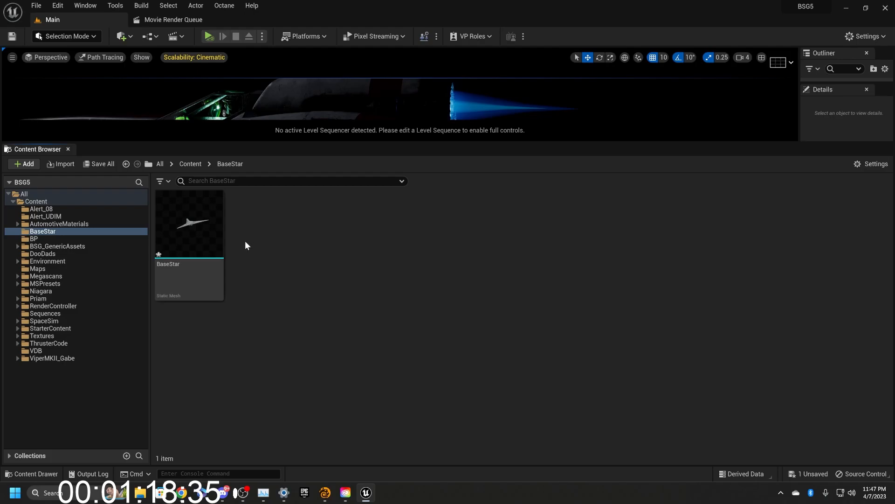
{"action": "left_click", "coordinate": [94, 166]}
{"action": "left_click", "coordinate": [521, 351]}
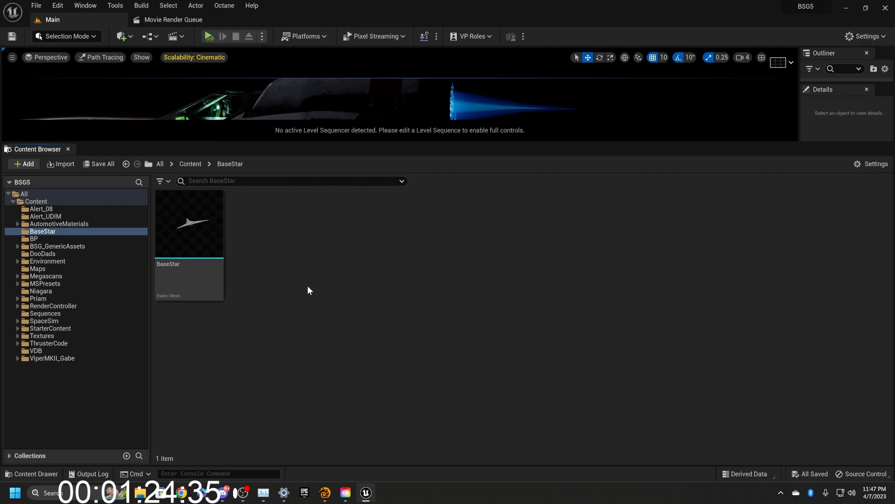
Step: Open the BaseStar static mesh in its editor and arrange the main and mesh editor windows side by side
{"action": "left_click", "coordinate": [215, 232]}
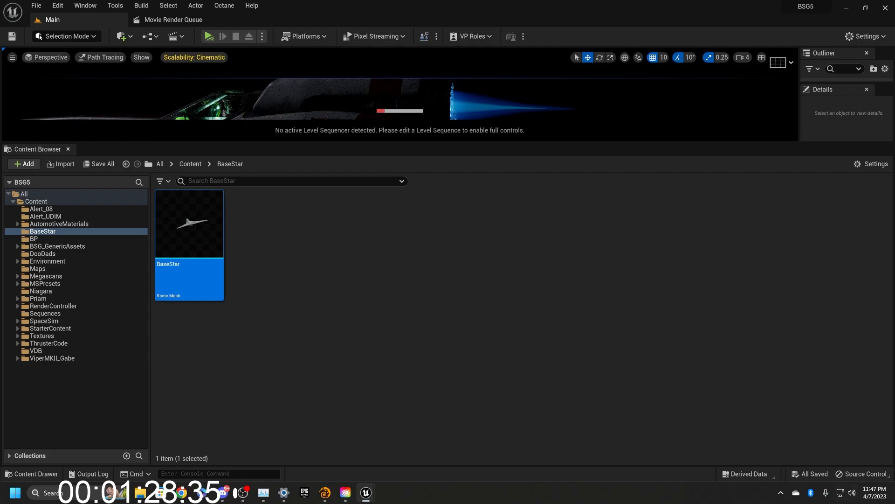
{"action": "left_click_drag", "start_coordinate": [477, 485], "coordinate": [656, 144]}
{"action": "left_click_drag", "start_coordinate": [652, 10], "coordinate": [1, 140]}
{"action": "left_click_drag", "start_coordinate": [622, 145], "coordinate": [732, 8]}
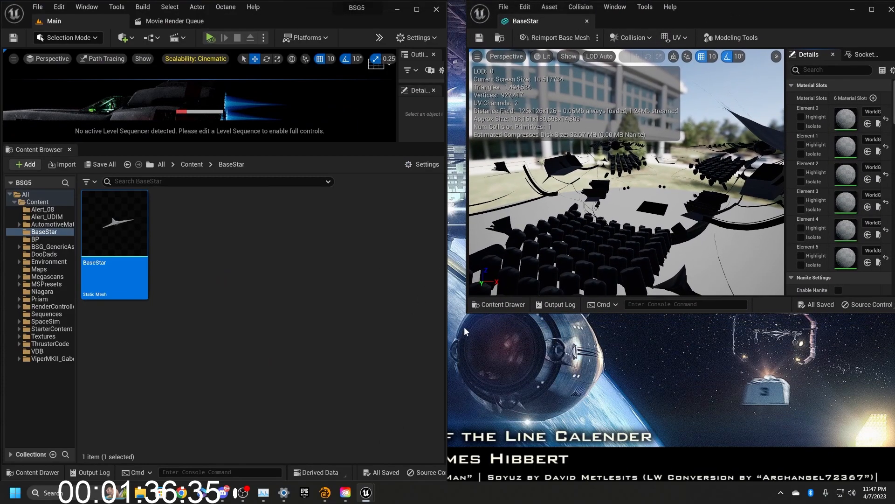
{"action": "left_click_drag", "start_coordinate": [466, 311], "coordinate": [446, 481]}
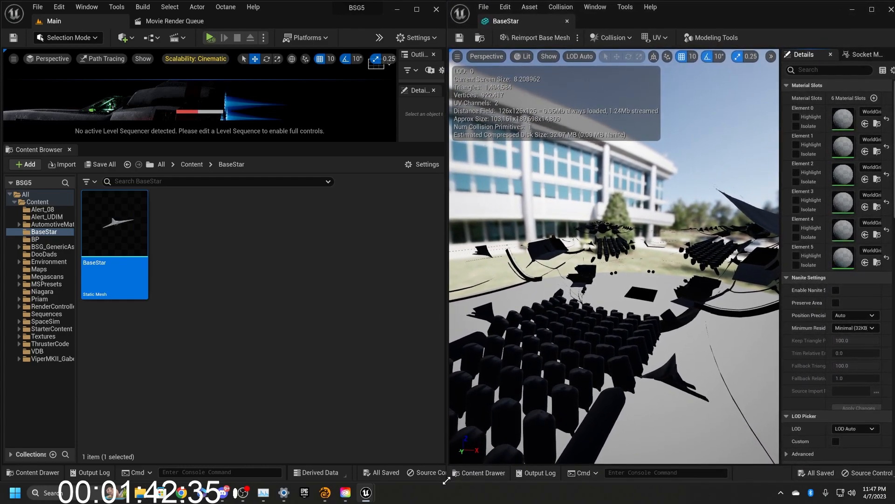
Step: Examine the BaseStar mesh's geometry from inside and outside in the mesh editor's viewport
{"action": "right_click_drag", "start_coordinate": [539, 387], "coordinate": [534, 383]}
{"action": "mouse_move", "coordinate": [653, 169]}
{"action": "right_mouse_down"}
{"action": "mouse_move", "coordinate": [672, 173]}
{"action": "mouse_move", "coordinate": [652, 169]}
{"action": "right_mouse_up"}
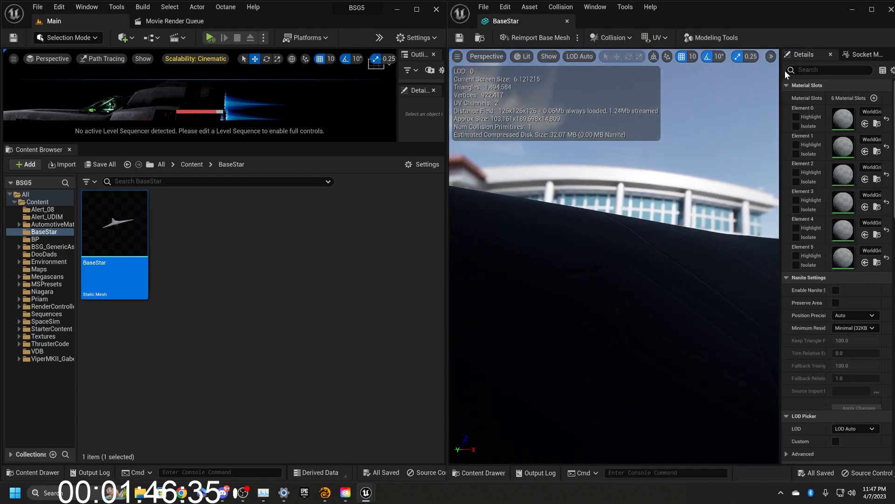
{"action": "left_click", "coordinate": [772, 56]}
{"action": "mouse_move", "coordinate": [791, 106]}
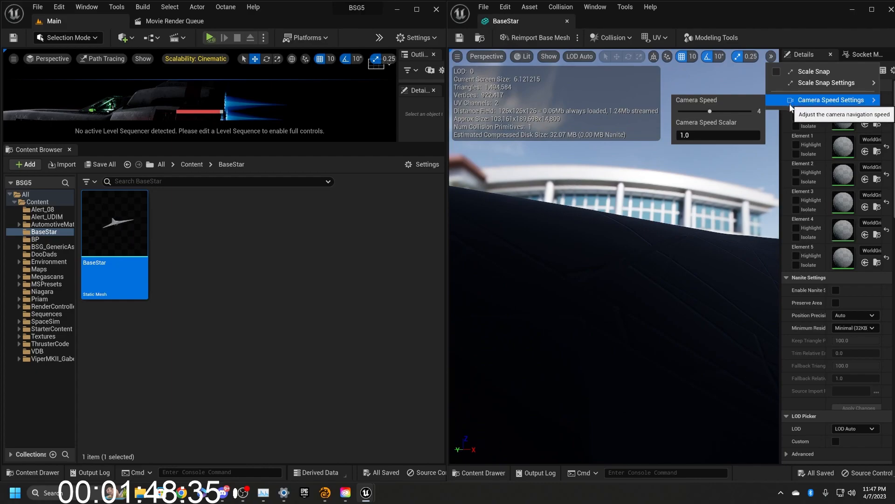
{"action": "key", "text": "s"}
{"action": "right_click_drag", "start_coordinate": [663, 196], "coordinate": [709, 242]}
{"action": "key", "text": "d"}
{"action": "key", "text": "w"}
{"action": "key", "text": "s"}
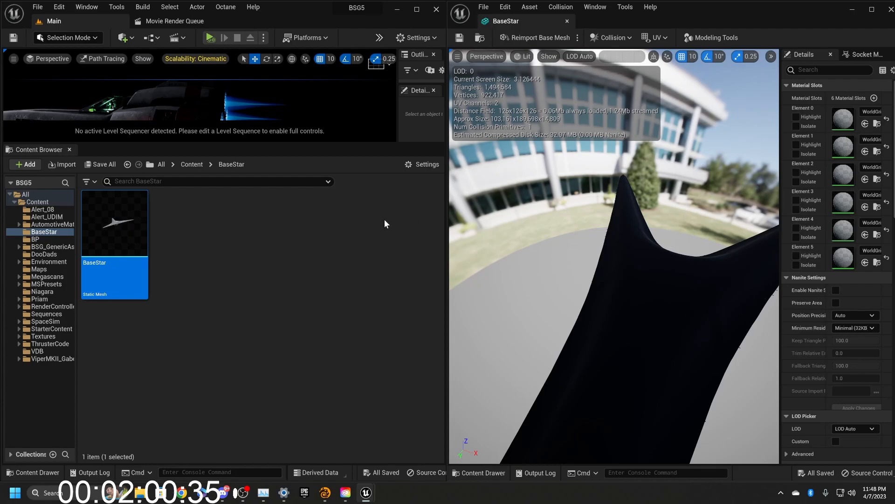
{"action": "key", "text": "s"}
{"action": "right_click_drag", "start_coordinate": [612, 245], "coordinate": [605, 207]}
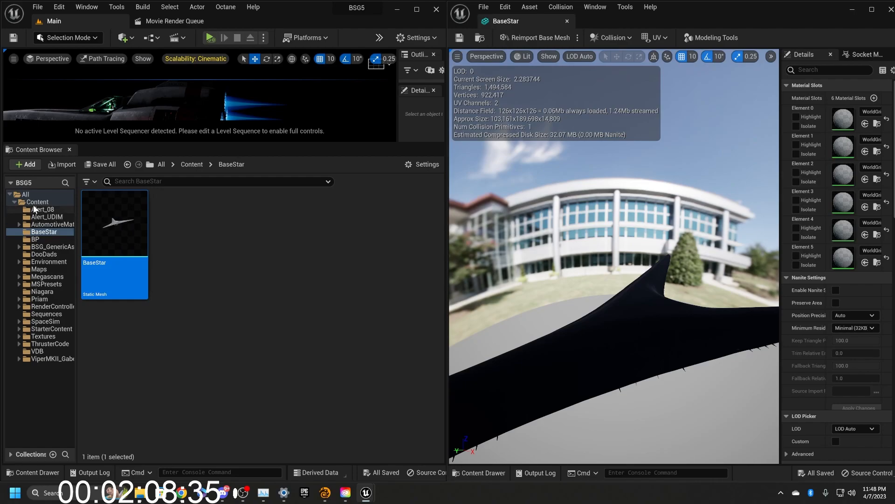
Step: Create a level named BaseStar_Setup in the Maps folder, save it and open it
{"action": "left_click", "coordinate": [50, 269]}
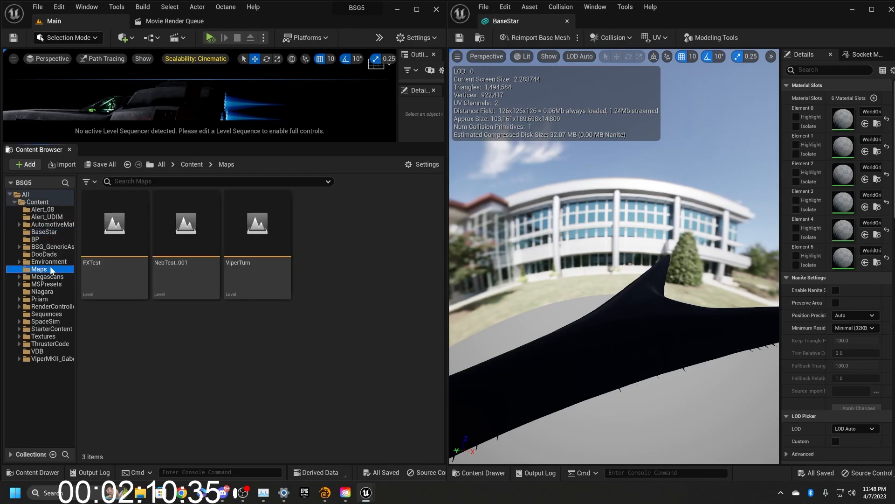
{"action": "right_click", "coordinate": [260, 365]}
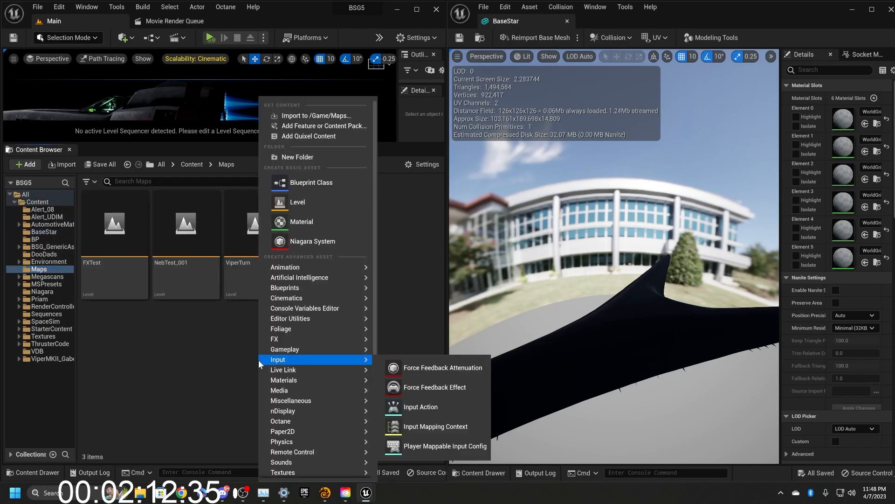
{"action": "left_click", "coordinate": [303, 201]}
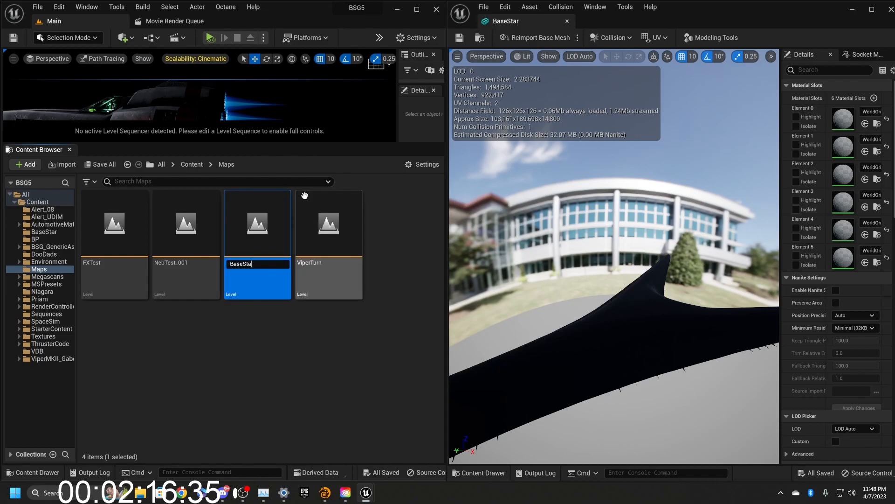
{"action": "type", "text": "BaseStar_Setup"}
{"action": "key", "text": "Return"}
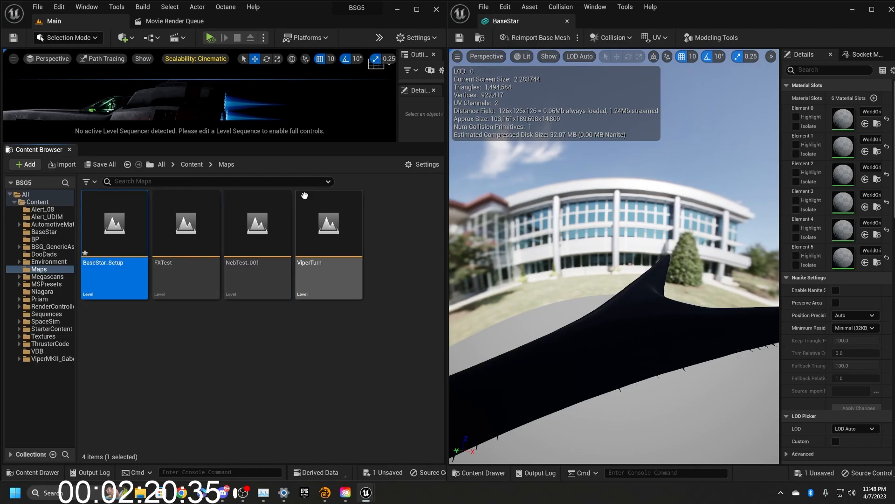
{"action": "double_click", "coordinate": [120, 228]}
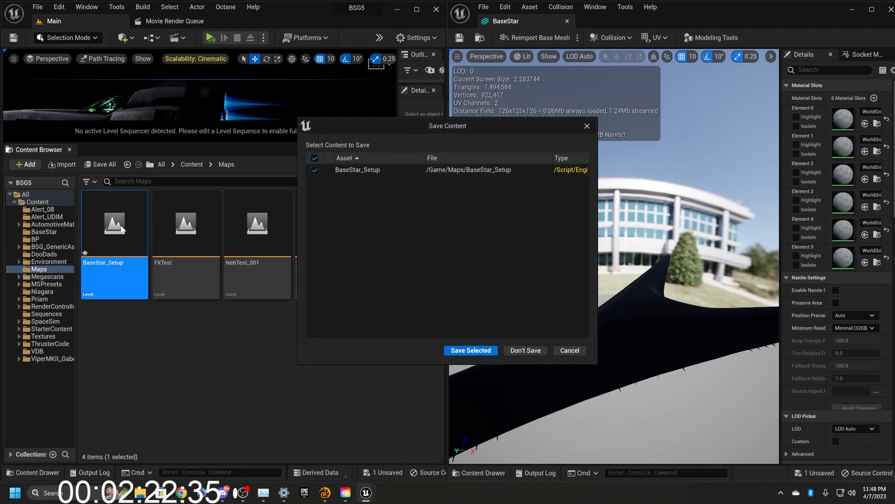
{"action": "left_click", "coordinate": [471, 351]}
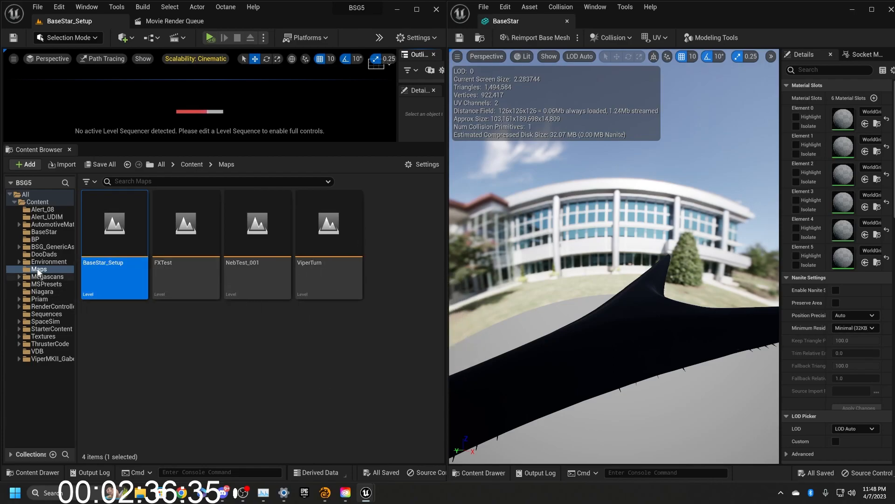
Step: Create an Actor Blueprint class named BP_Basestar in the BaseStar folder
{"action": "left_click", "coordinate": [47, 232]}
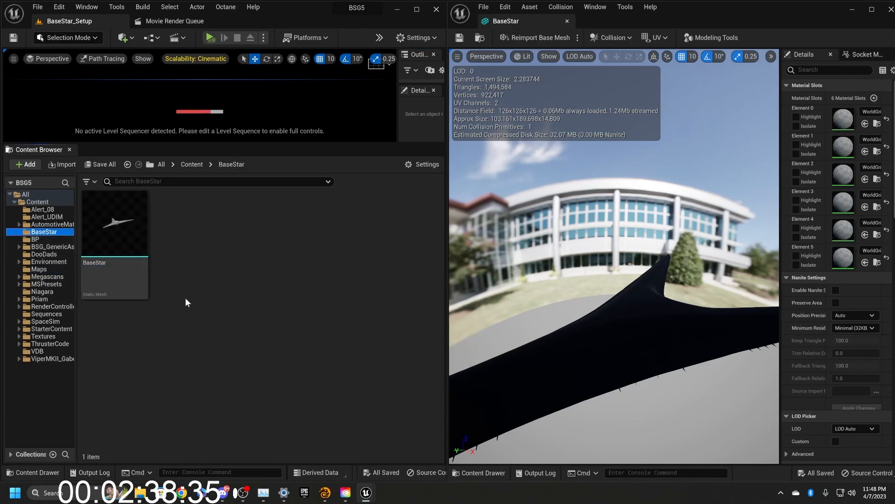
{"action": "right_click", "coordinate": [185, 229]}
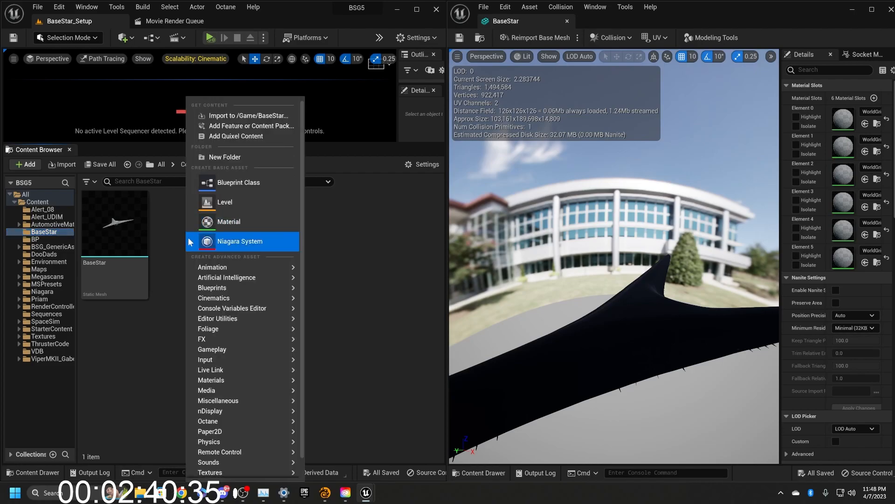
{"action": "left_click", "coordinate": [214, 185]}
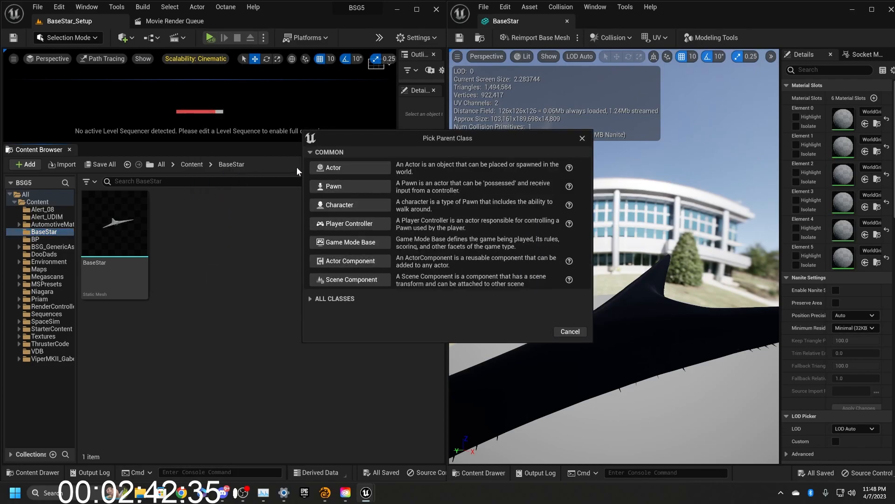
{"action": "left_click", "coordinate": [327, 168]}
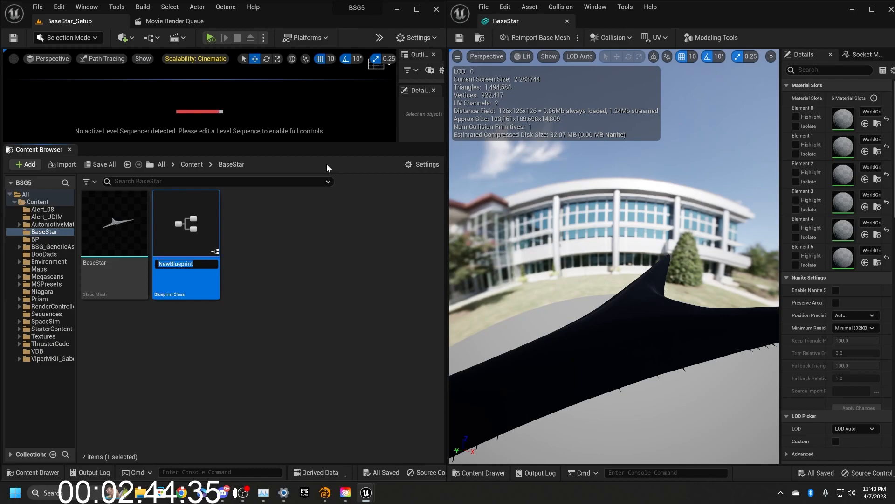
{"action": "type", "text": "BP_Basestar"}
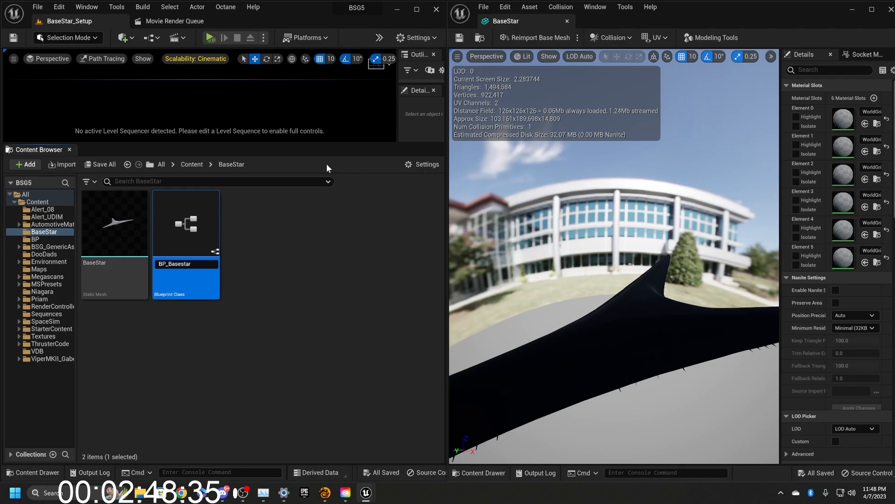
{"action": "key", "text": "Return"}
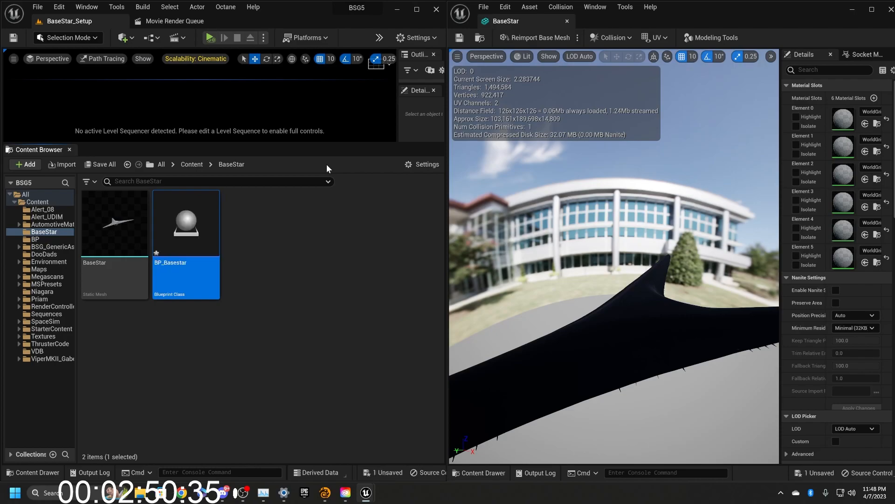
Step: Open BP_Basestar, enlarge its editor and separate the overlapping My Blueprint and Components tabs
{"action": "double_click", "coordinate": [193, 285]}
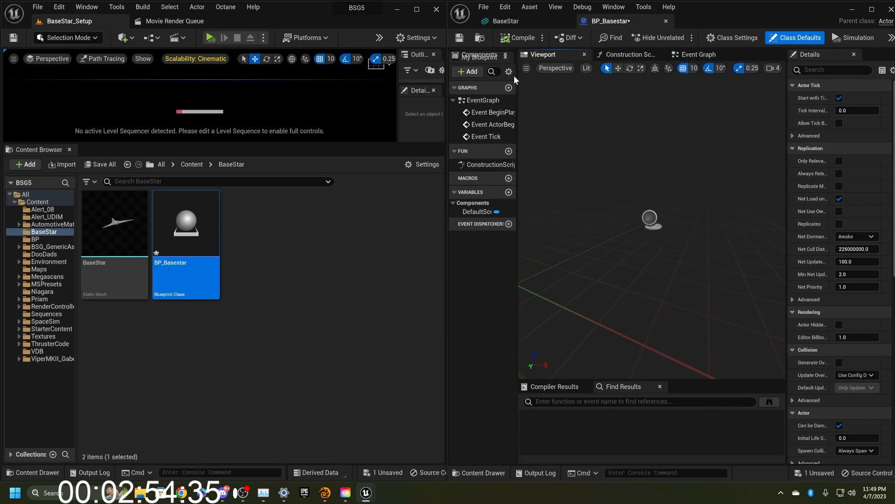
{"action": "left_click_drag", "start_coordinate": [517, 75], "coordinate": [579, 75]}
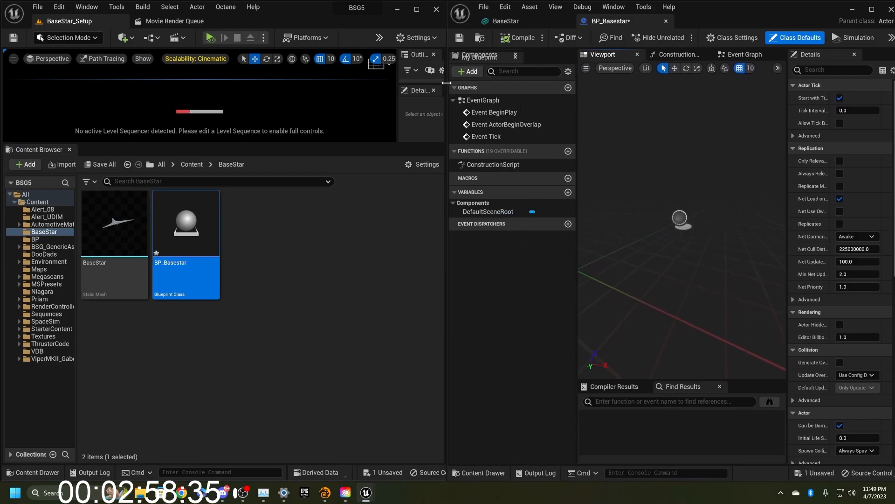
{"action": "left_click_drag", "start_coordinate": [446, 83], "coordinate": [306, 82]}
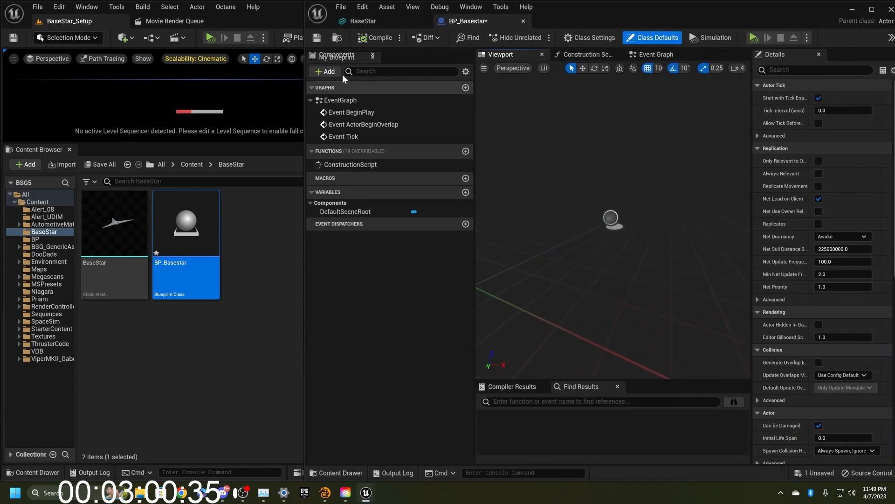
{"action": "left_click_drag", "start_coordinate": [406, 56], "coordinate": [401, 57]}
{"action": "left_click", "coordinate": [345, 58]}
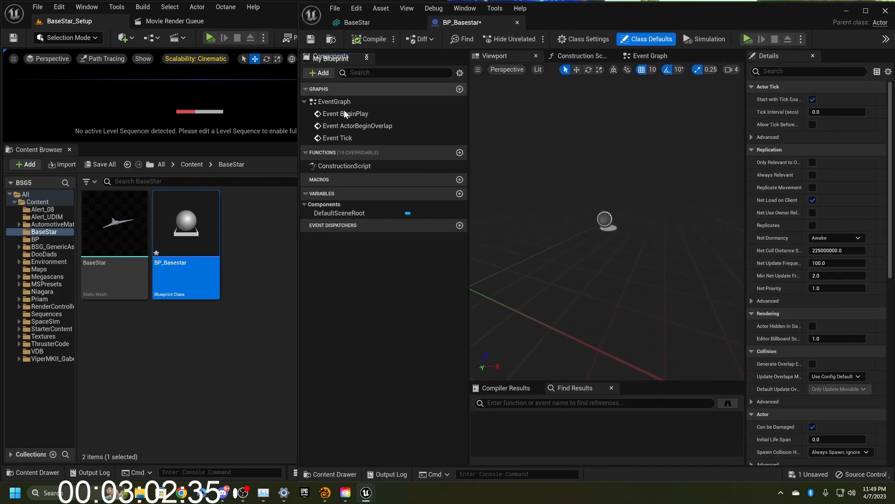
{"action": "left_click_drag", "start_coordinate": [565, 20], "coordinate": [416, 183]}
{"action": "double_click", "coordinate": [416, 182]}
{"action": "left_click_drag", "start_coordinate": [50, 65], "coordinate": [75, 51]}
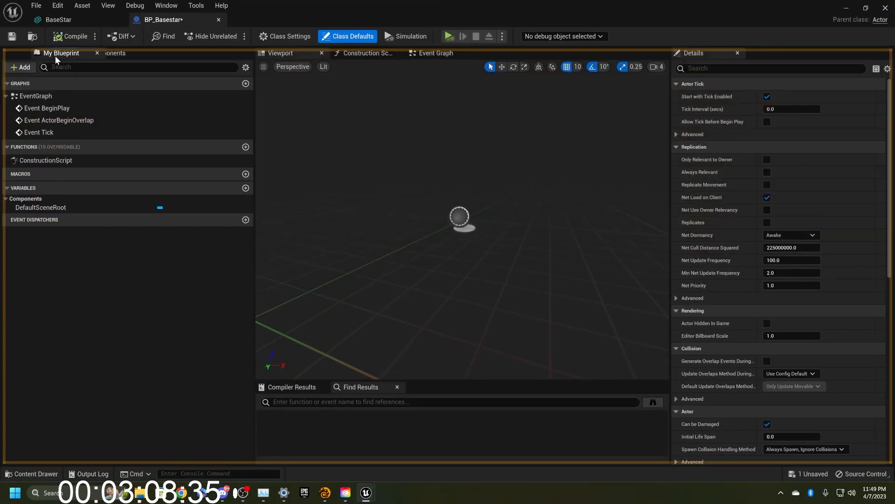
Step: Place the Blueprint editor beside the Content Browser and add the BaseStar static mesh to BP_Basestar as a component
{"action": "left_click_drag", "start_coordinate": [346, 7], "coordinate": [648, 30]}
{"action": "left_click", "coordinate": [500, 65]}
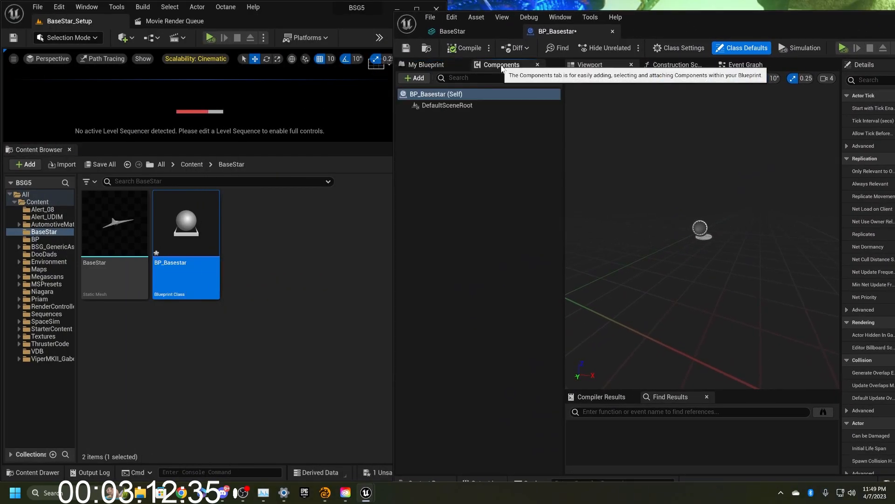
{"action": "left_click_drag", "start_coordinate": [120, 247], "coordinate": [469, 147]}
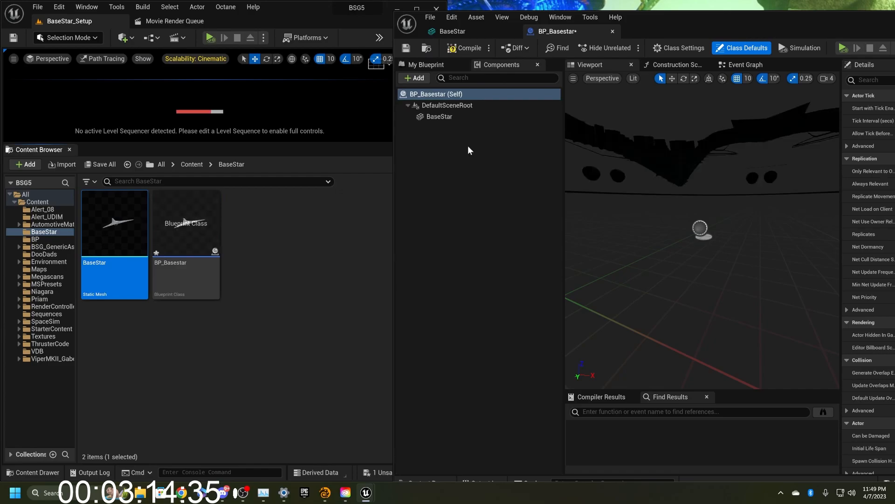
Step: Raise the Blueprint viewport's camera speed to 7 and bring the BaseStar mesh into view
{"action": "right_click_drag", "start_coordinate": [675, 178], "coordinate": [806, 58]}
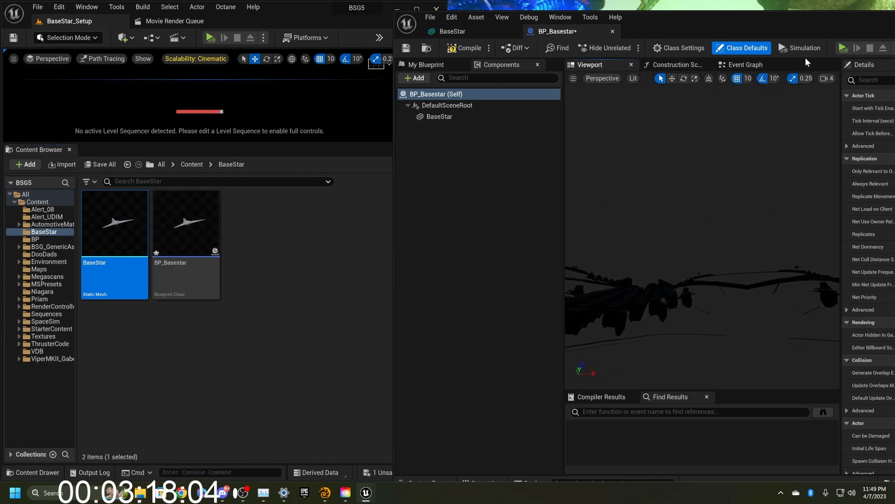
{"action": "left_click", "coordinate": [829, 78]}
{"action": "left_click", "coordinate": [871, 100]}
{"action": "right_click_drag", "start_coordinate": [788, 177], "coordinate": [709, 179]}
{"action": "key", "text": "s"}
{"action": "key", "text": "w"}
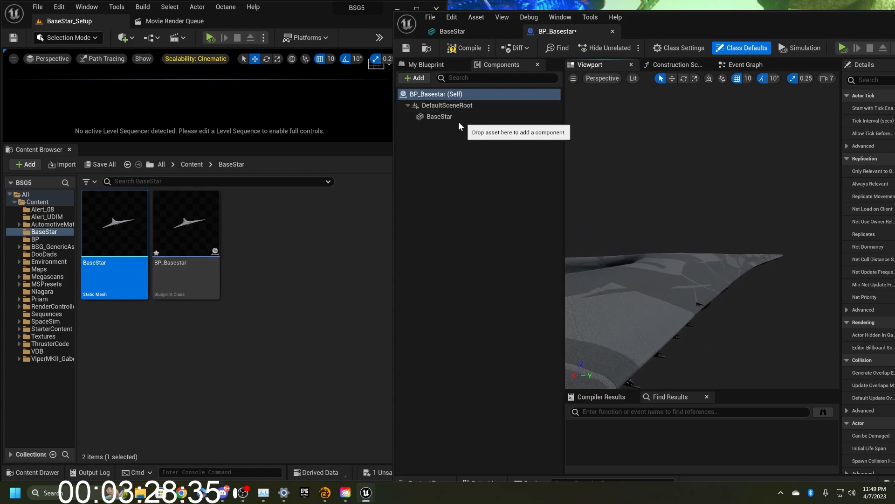
Step: Duplicate the BaseStar component in BP_Basestar and name the copy BaseStar_Bottom
{"action": "left_click", "coordinate": [427, 116]}
{"action": "right_click", "coordinate": [450, 121]}
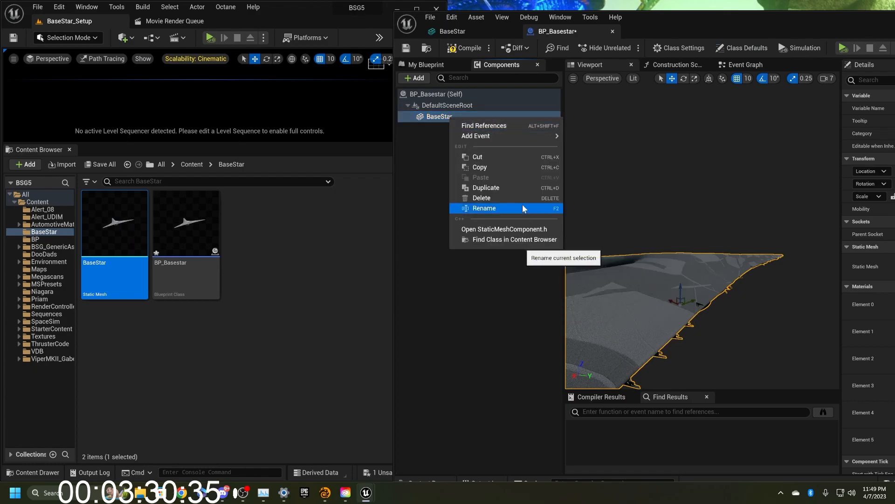
{"action": "left_click", "coordinate": [515, 185]}
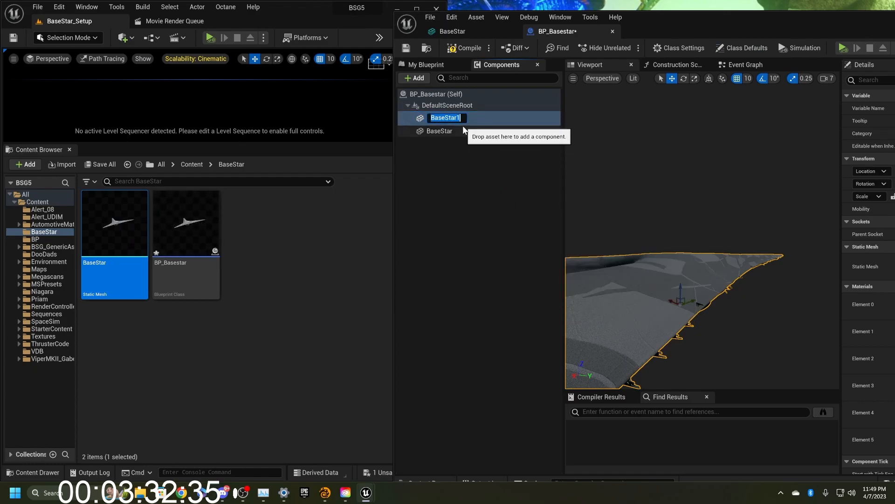
{"action": "left_click_drag", "start_coordinate": [457, 118], "coordinate": [462, 118]}
{"action": "type", "text": "_"}
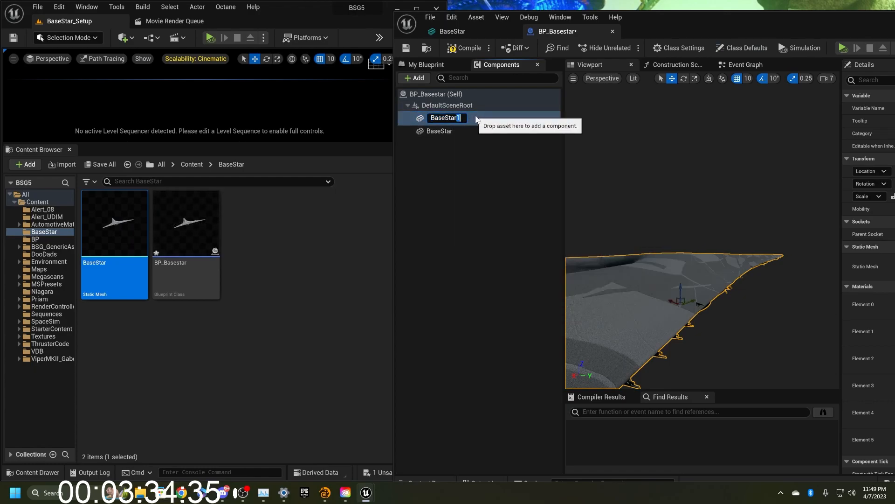
{"action": "type", "text": "Bottom"}
{"action": "key", "text": "Return"}
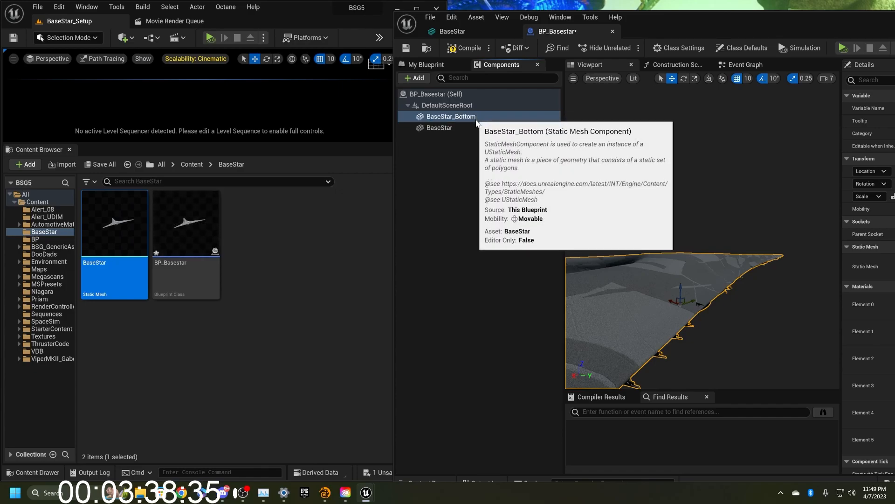
Step: Rename the original BaseStar component to BaseStar_Top
{"action": "left_click", "coordinate": [473, 128]}
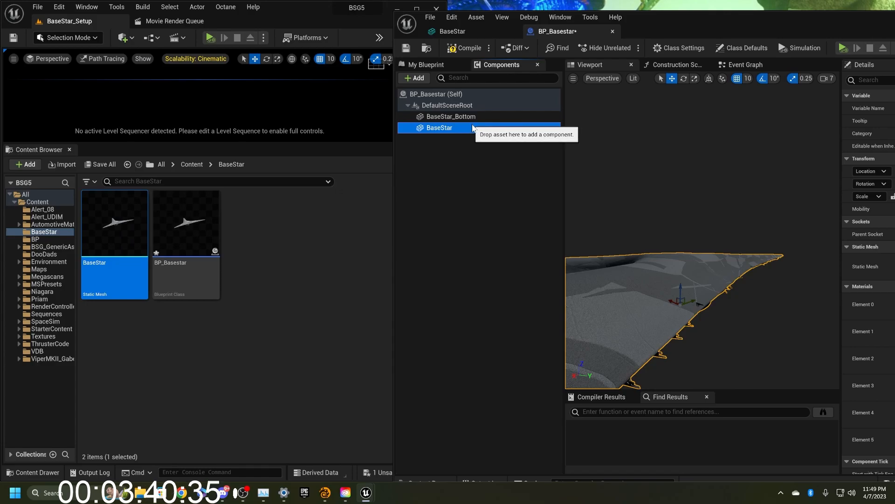
{"action": "key", "text": "F2"}
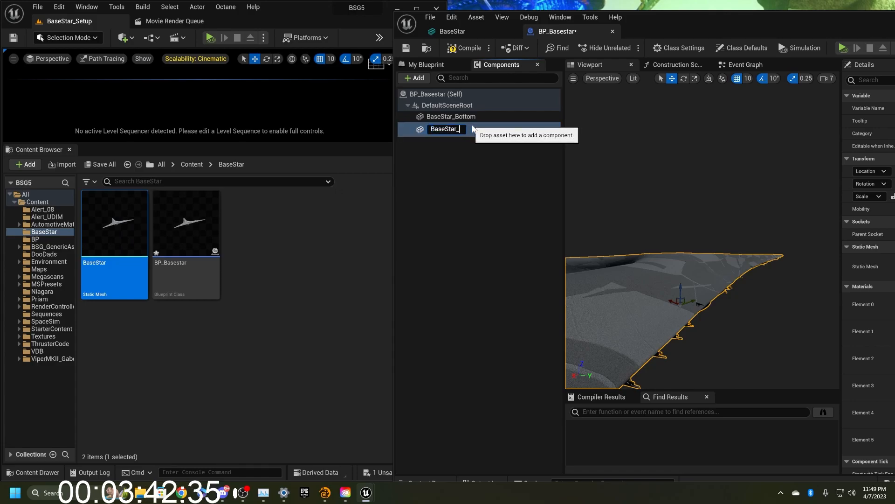
{"action": "type", "text": "op"}
{"action": "key", "text": "Return"}
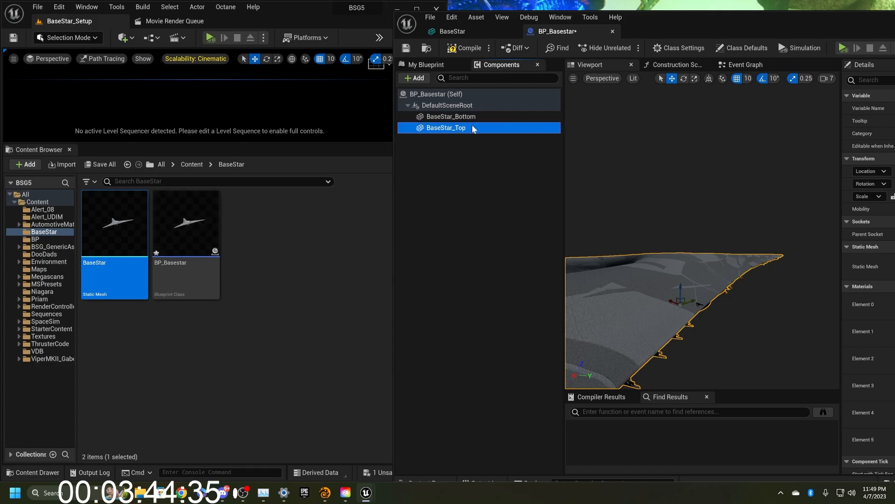
Step: Show the BaseStar_Bottom component's details, widen the Details and viewport areas, and compile the Blueprint
{"action": "left_click", "coordinate": [469, 115]}
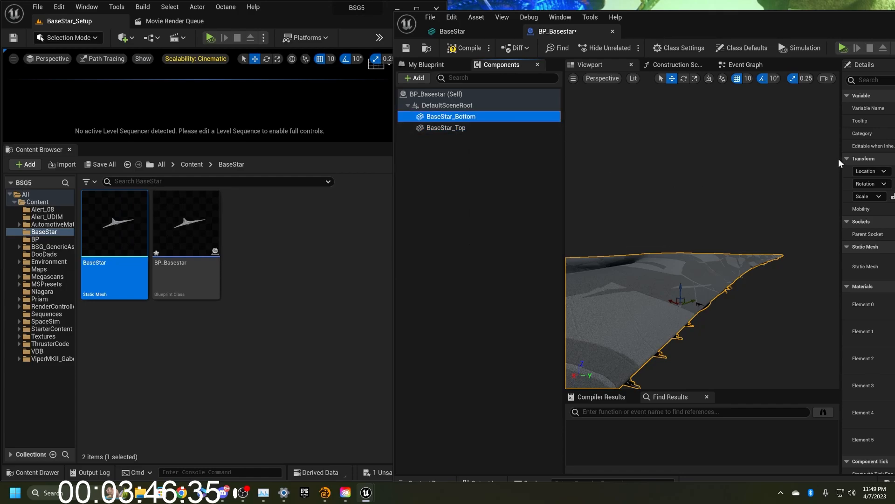
{"action": "left_click_drag", "start_coordinate": [841, 158], "coordinate": [774, 165]}
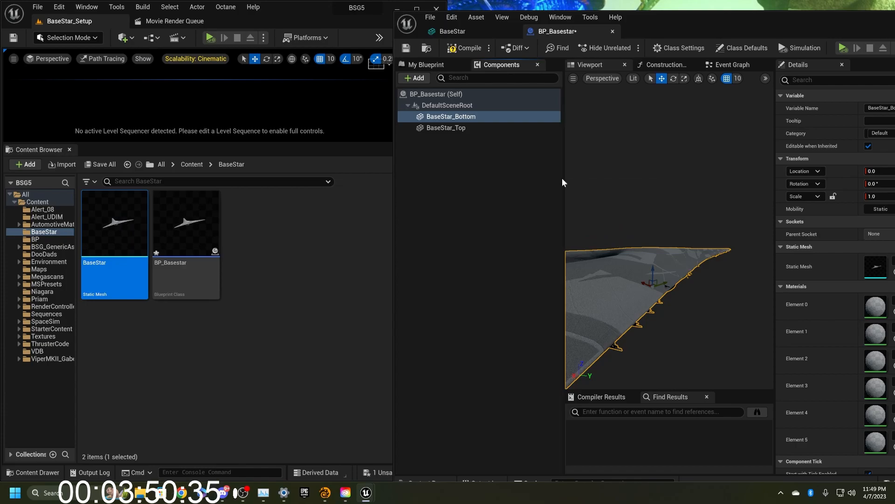
{"action": "left_click_drag", "start_coordinate": [563, 181], "coordinate": [482, 178]}
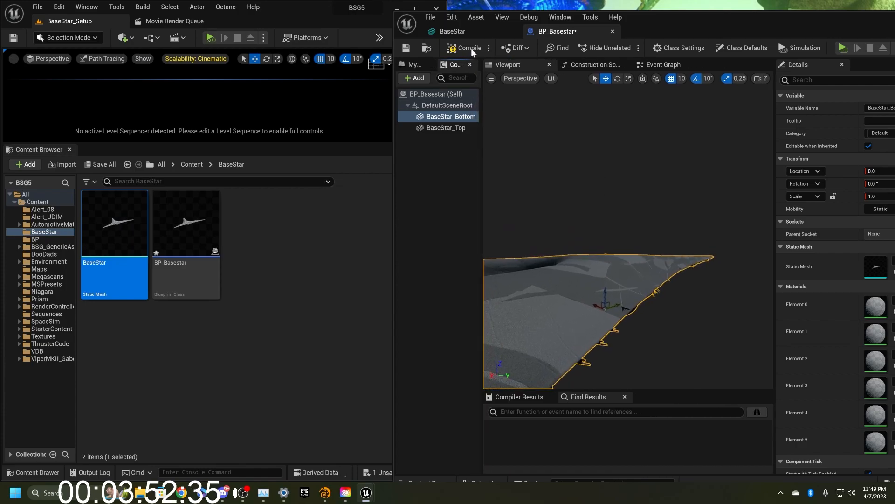
{"action": "left_click", "coordinate": [477, 50]}
Step: Rotate the BaseStar_Bottom component 180° about the X axis so it mirrors the top half
{"action": "mouse_move", "coordinate": [659, 240]}
{"action": "right_mouse_down"}
{"action": "mouse_move", "coordinate": [659, 247]}
{"action": "mouse_move", "coordinate": [659, 240]}
{"action": "right_mouse_up"}
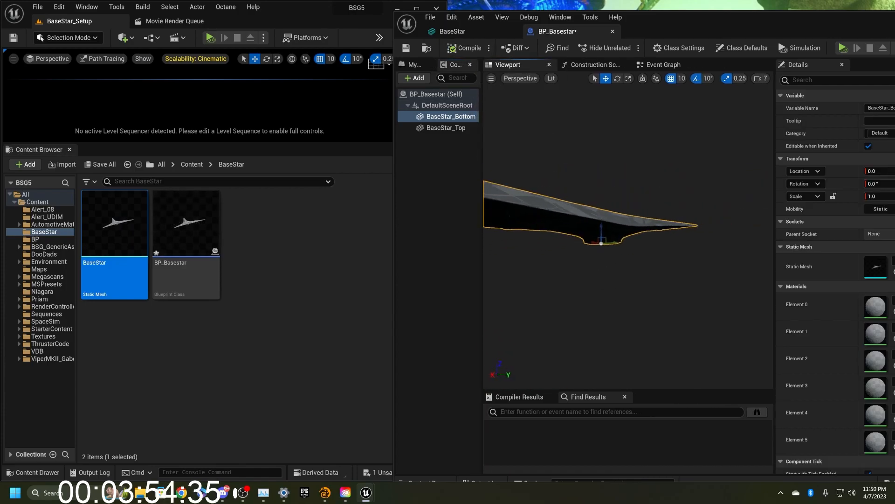
{"action": "key", "text": "e"}
{"action": "left_click_drag", "start_coordinate": [613, 225], "coordinate": [598, 250]}
{"action": "right_click_drag", "start_coordinate": [627, 234], "coordinate": [614, 310]}
Step: Save BP_Basestar and place it in the BaseStar_Setup level
{"action": "left_click", "coordinate": [292, 306]}
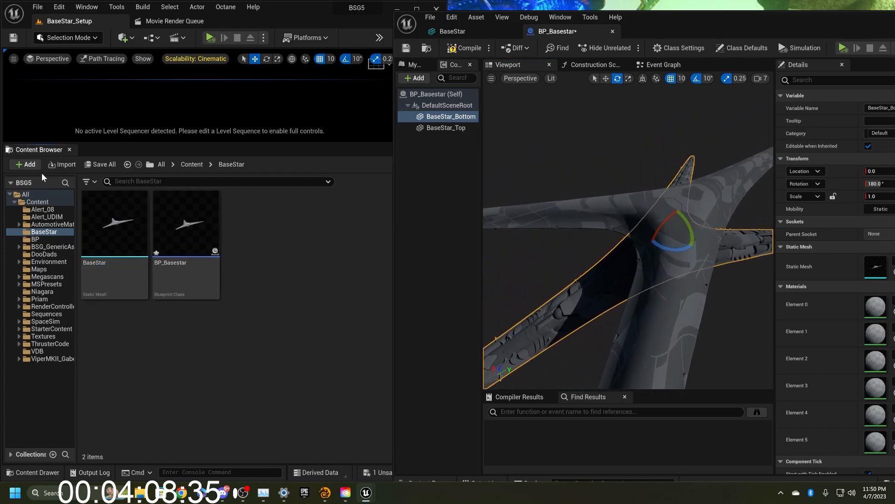
{"action": "left_click", "coordinate": [87, 165]}
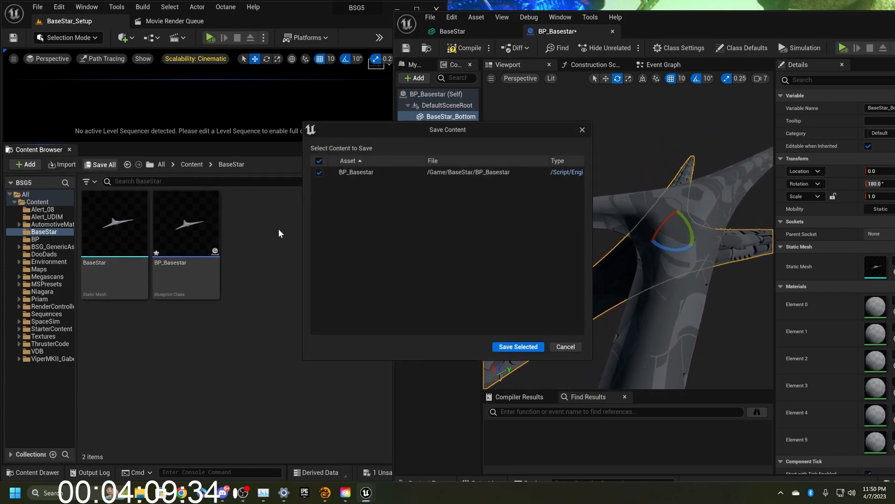
{"action": "left_click", "coordinate": [508, 349]}
{"action": "left_click", "coordinate": [205, 228]}
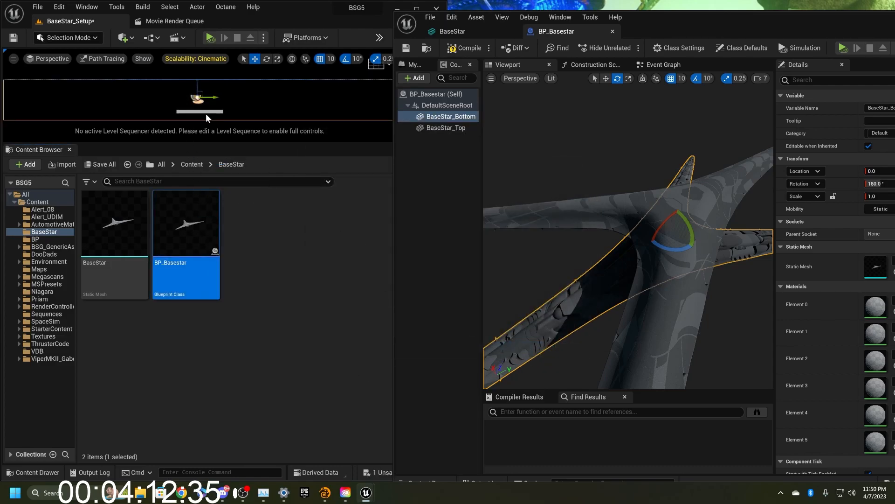
Step: Enlarge the level viewport, widen the level editor and give the Outliner and Details more room
{"action": "left_click_drag", "start_coordinate": [221, 143], "coordinate": [256, 385]}
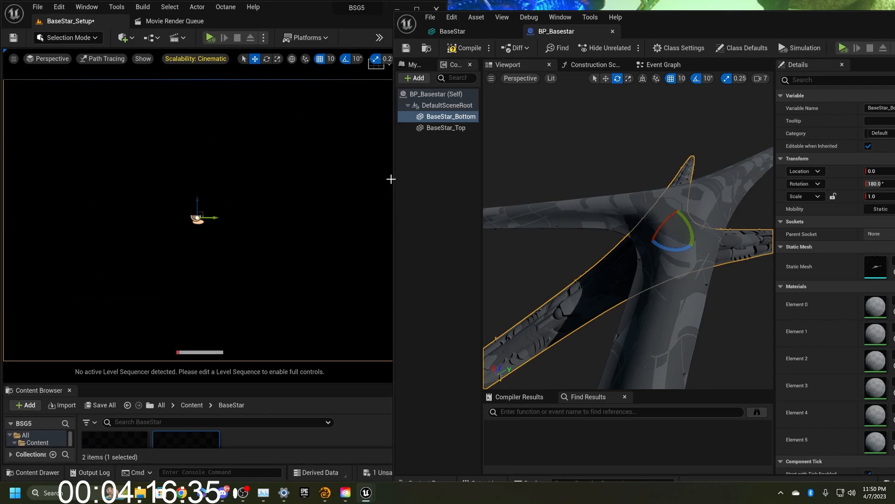
{"action": "left_click_drag", "start_coordinate": [394, 178], "coordinate": [447, 183]}
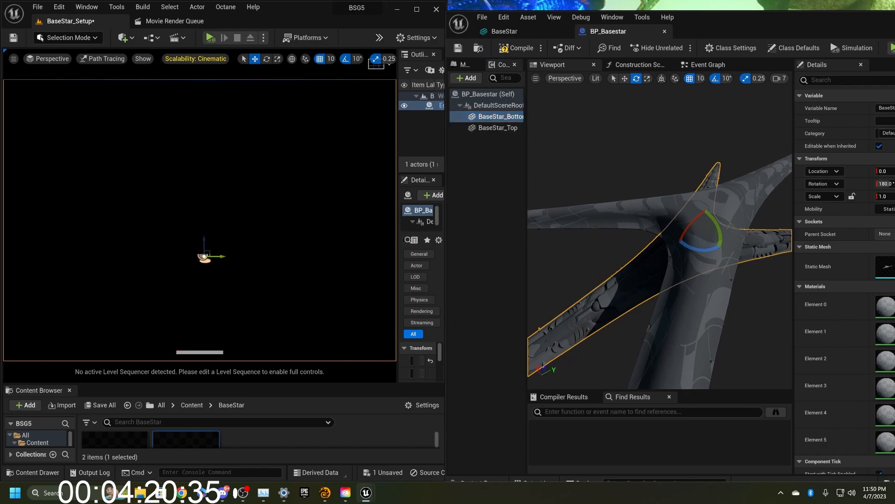
{"action": "left_click_drag", "start_coordinate": [397, 119], "coordinate": [326, 135]}
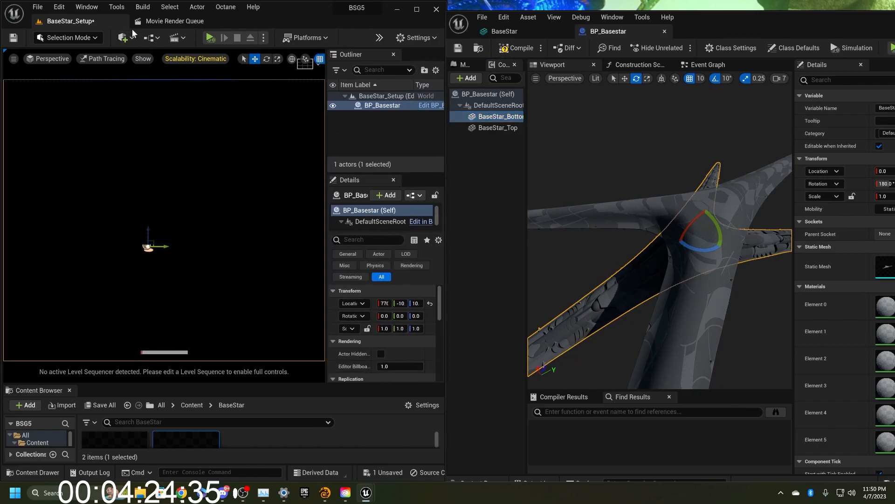
Step: Add a directional light to the BaseStar_Setup level
{"action": "left_click", "coordinate": [128, 38]}
{"action": "mouse_move", "coordinate": [145, 119]}
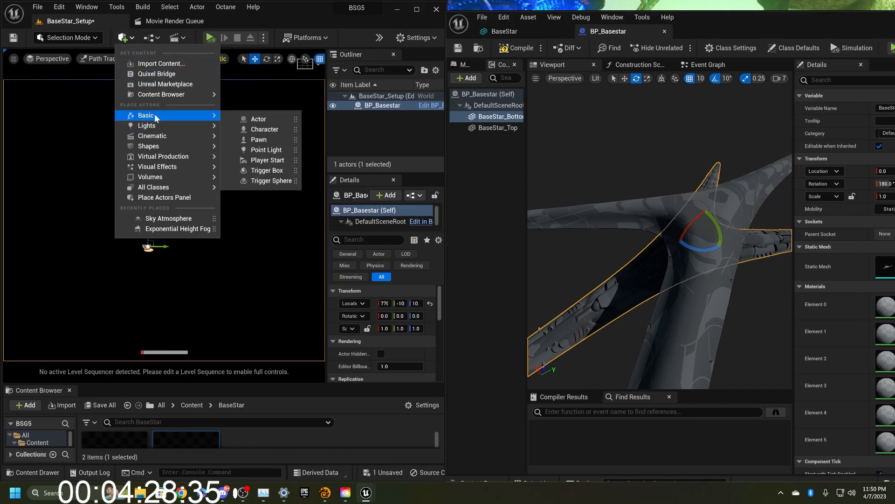
{"action": "mouse_move", "coordinate": [190, 135]}
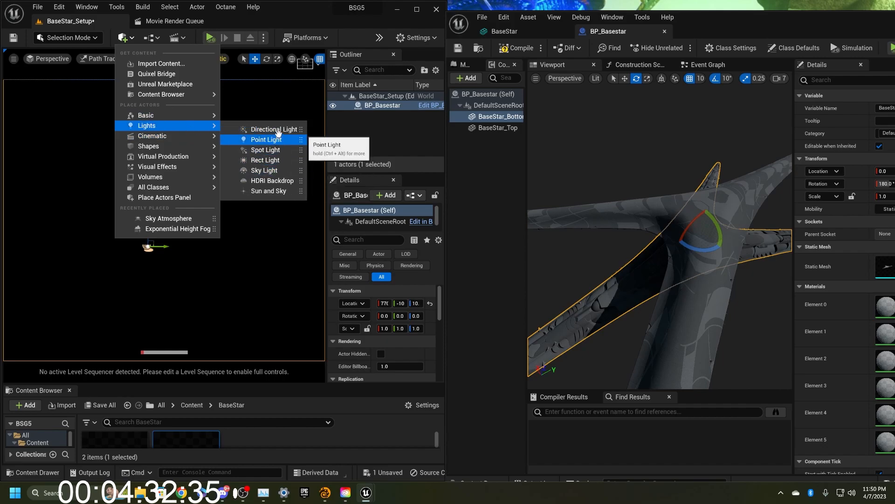
{"action": "left_click", "coordinate": [276, 129]}
{"action": "right_click_drag", "start_coordinate": [194, 217], "coordinate": [194, 224]}
{"action": "right_click_drag", "start_coordinate": [149, 245], "coordinate": [149, 244]}
Step: Raise the directional light above the hull and rotate it to a shallow pitch of about -6°, turning it sideways across the BaseStar
{"action": "left_click_drag", "start_coordinate": [146, 284], "coordinate": [133, 248]}
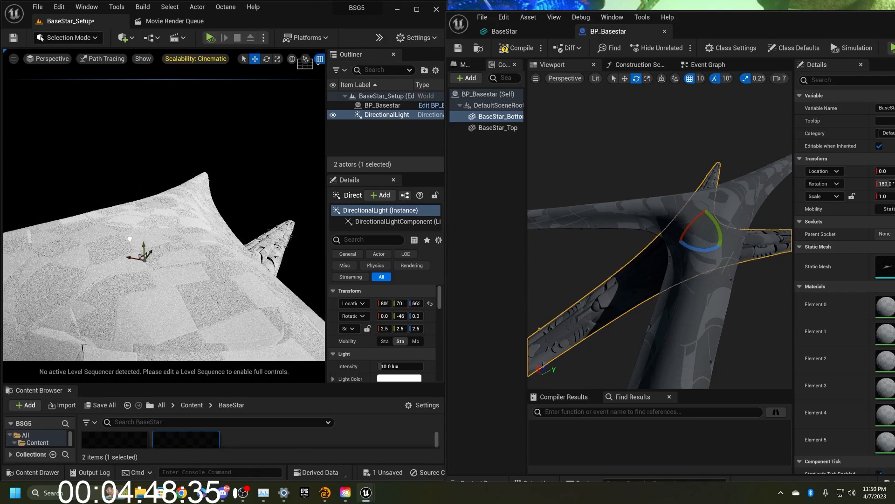
{"action": "left_click_drag", "start_coordinate": [97, 156], "coordinate": [119, 181]}
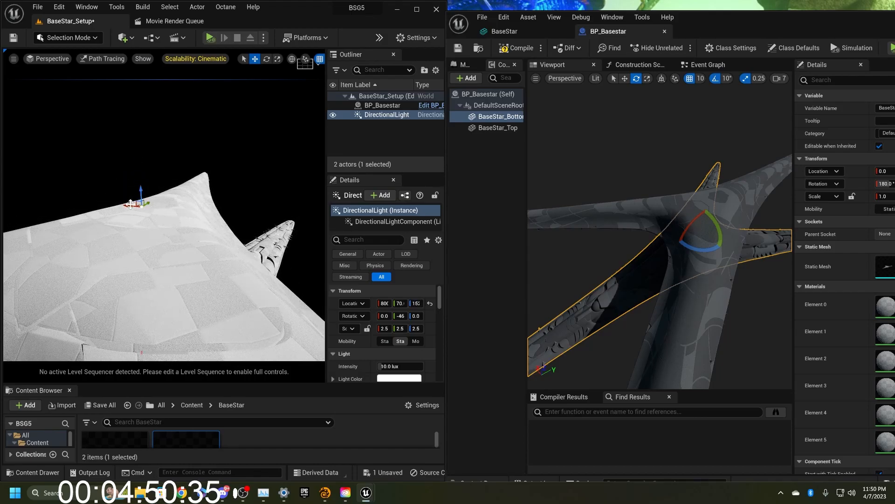
{"action": "left_click_drag", "start_coordinate": [162, 196], "coordinate": [185, 247]}
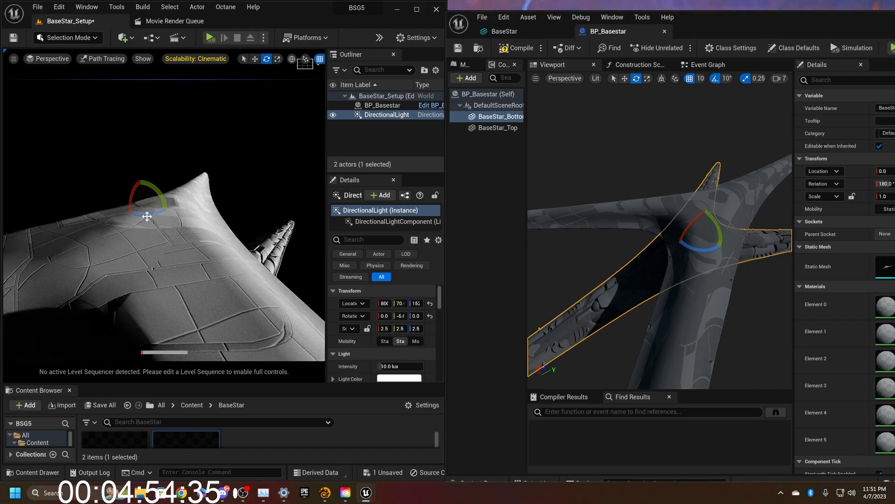
{"action": "left_click_drag", "start_coordinate": [111, 207], "coordinate": [174, 223]}
Step: Widen the level viewport, adjust its camera speed and frame the BaseStar from farther away
{"action": "right_click_drag", "start_coordinate": [297, 103], "coordinate": [310, 114]}
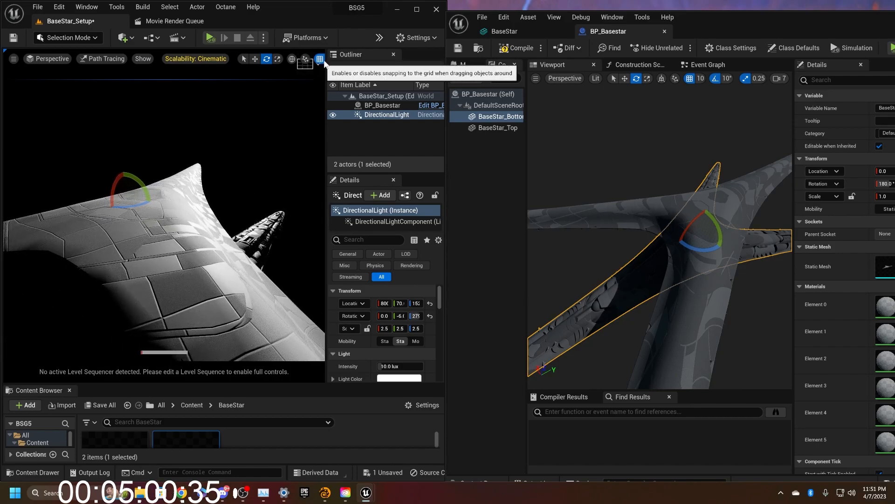
{"action": "left_click_drag", "start_coordinate": [327, 59], "coordinate": [415, 60]}
{"action": "left_click", "coordinate": [407, 59]}
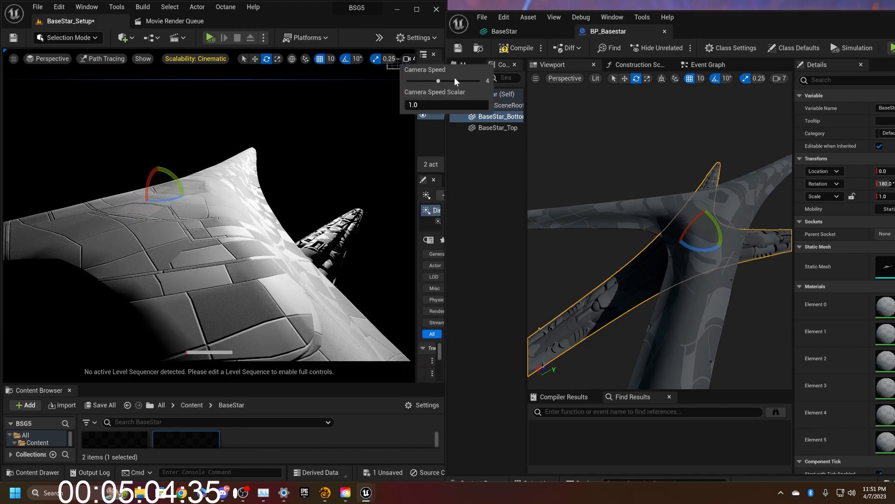
{"action": "mouse_move", "coordinate": [327, 164]}
{"action": "right_mouse_down"}
{"action": "mouse_move", "coordinate": [336, 158]}
{"action": "mouse_move", "coordinate": [280, 154]}
{"action": "mouse_move", "coordinate": [274, 131]}
{"action": "mouse_move", "coordinate": [327, 172]}
{"action": "right_mouse_up"}
{"action": "key", "text": "s"}
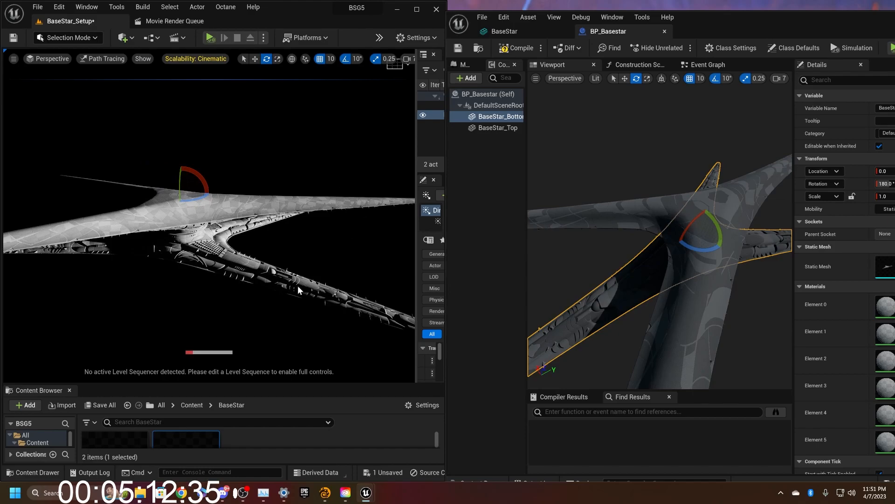
Step: Enlarge the Content Browser and enable Nanite on the BaseStar static mesh
{"action": "left_click_drag", "start_coordinate": [242, 383], "coordinate": [242, 296]}
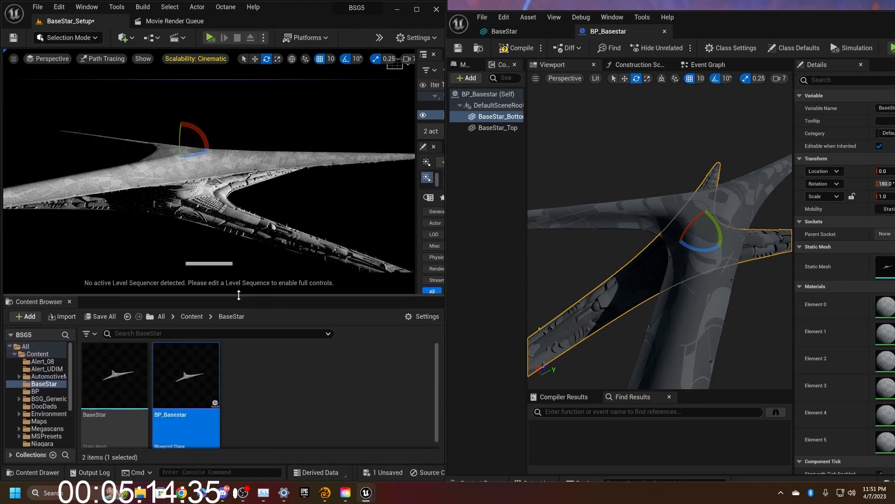
{"action": "right_click", "coordinate": [113, 376]}
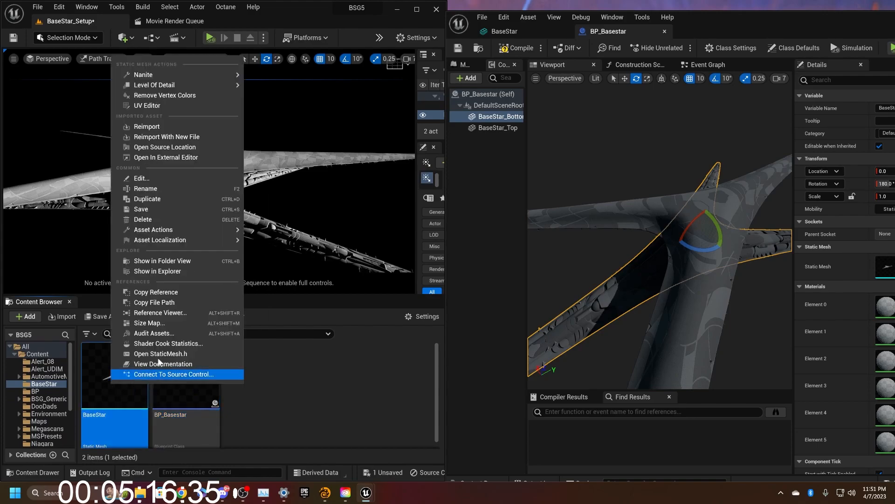
{"action": "mouse_move", "coordinate": [154, 76]}
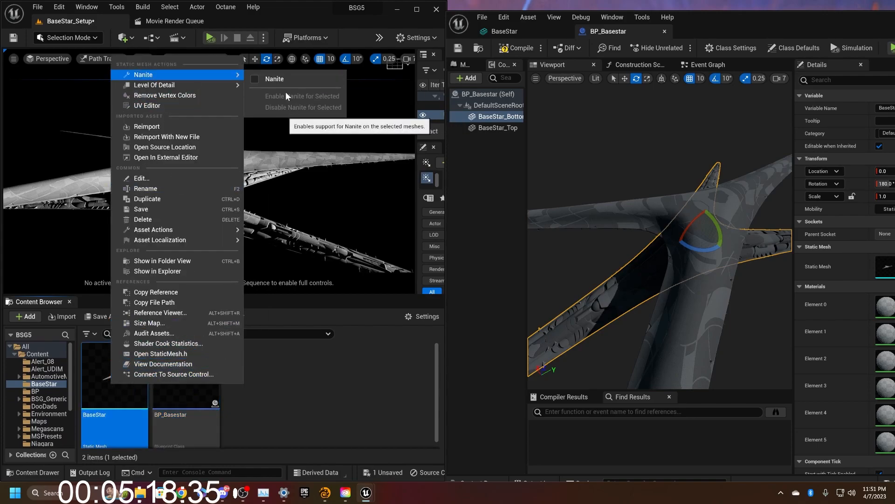
{"action": "left_click", "coordinate": [263, 79]}
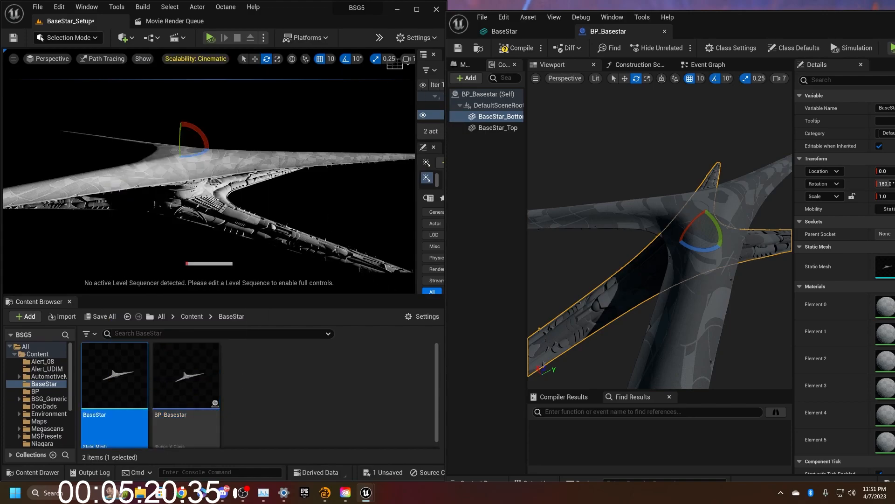
{"action": "right_click_drag", "start_coordinate": [261, 163], "coordinate": [329, 177]}
{"action": "key", "text": "w"}
{"action": "right_click_drag", "start_coordinate": [209, 171], "coordinate": [186, 179]}
{"action": "key", "text": "d"}
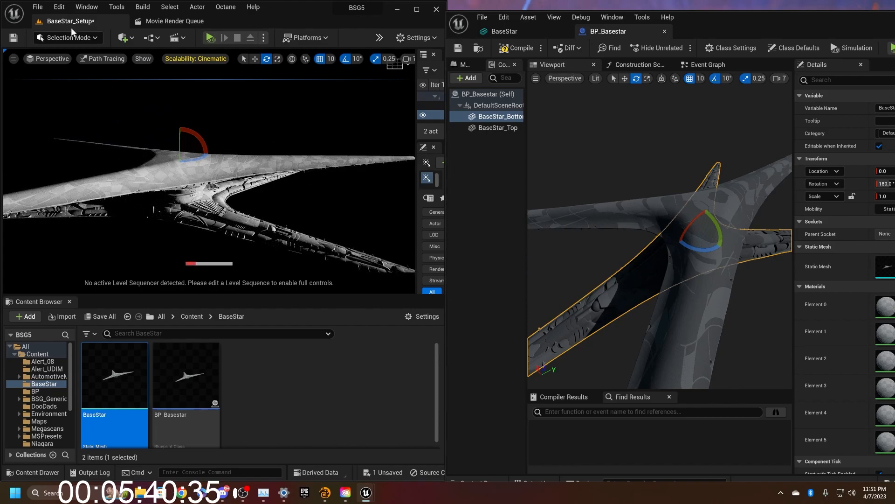
Step: Create a folder named Textures inside the BaseStar folder and open it
{"action": "right_click", "coordinate": [277, 368]}
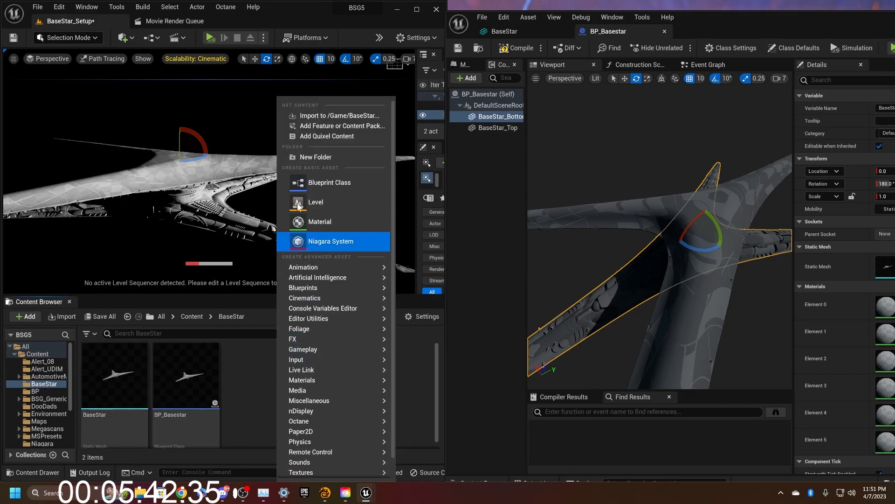
{"action": "left_click", "coordinate": [298, 156]}
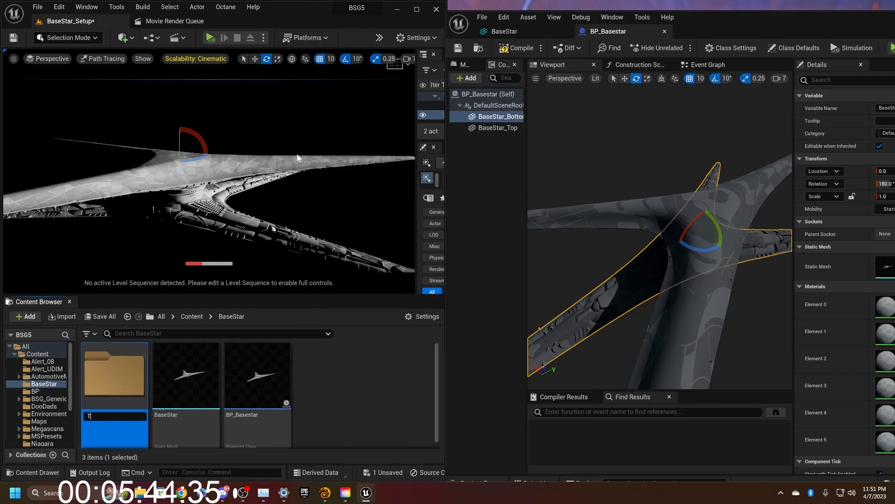
{"action": "key", "text": "Return"}
{"action": "key", "text": "Return"}
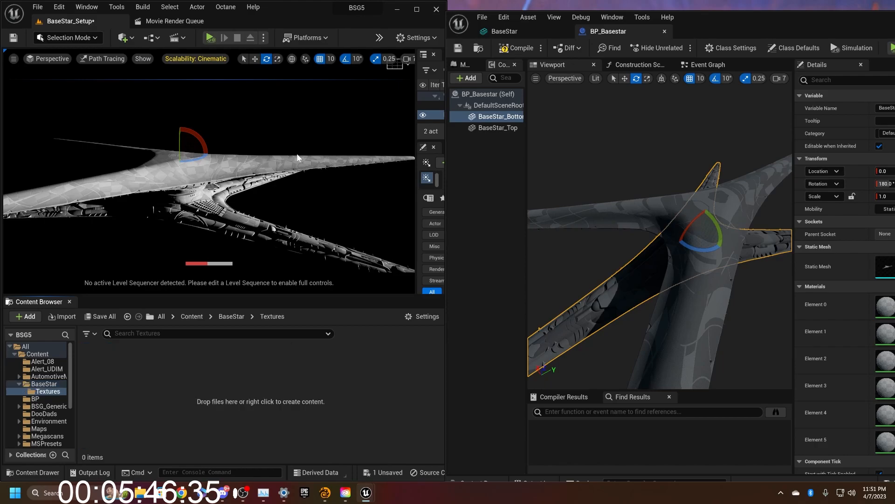
Step: Import all texture files from the BaseStar\Textures\01 folder on disk into the project's Textures folder and save all assets
{"action": "right_click", "coordinate": [222, 367]}
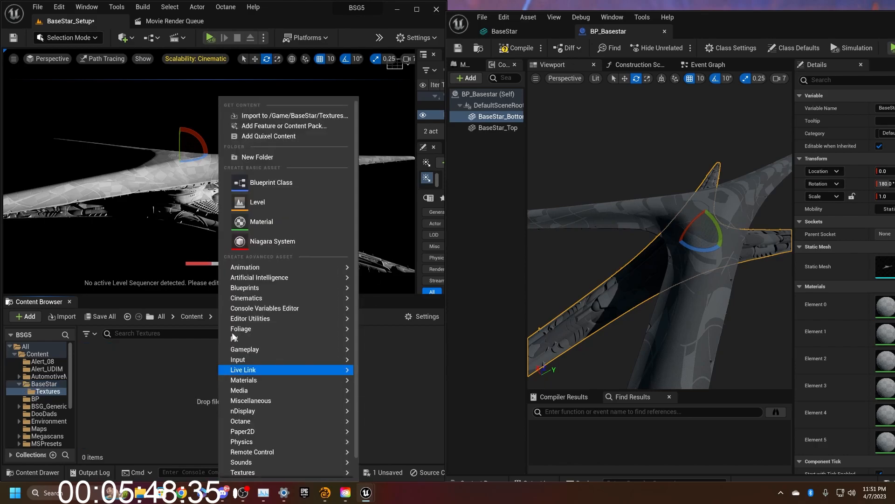
{"action": "left_click", "coordinate": [266, 112]}
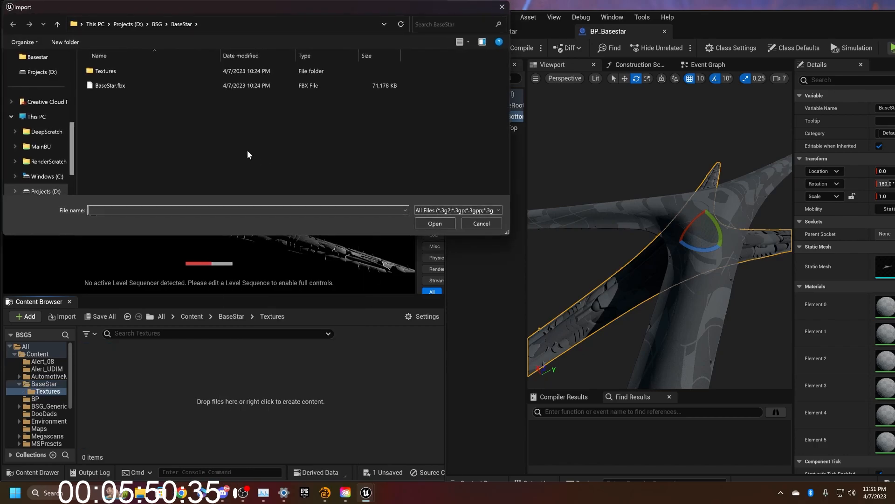
{"action": "double_click", "coordinate": [117, 71]}
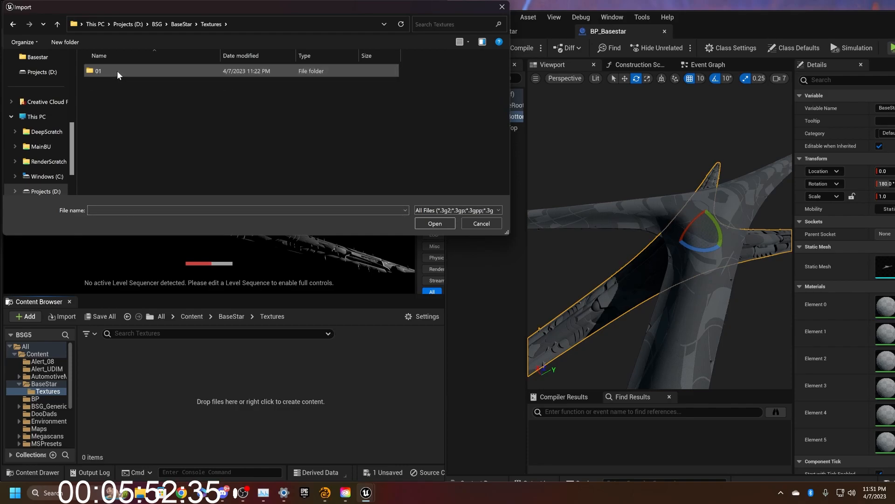
{"action": "double_click", "coordinate": [117, 71]}
{"action": "key", "text": "ctrl+a"}
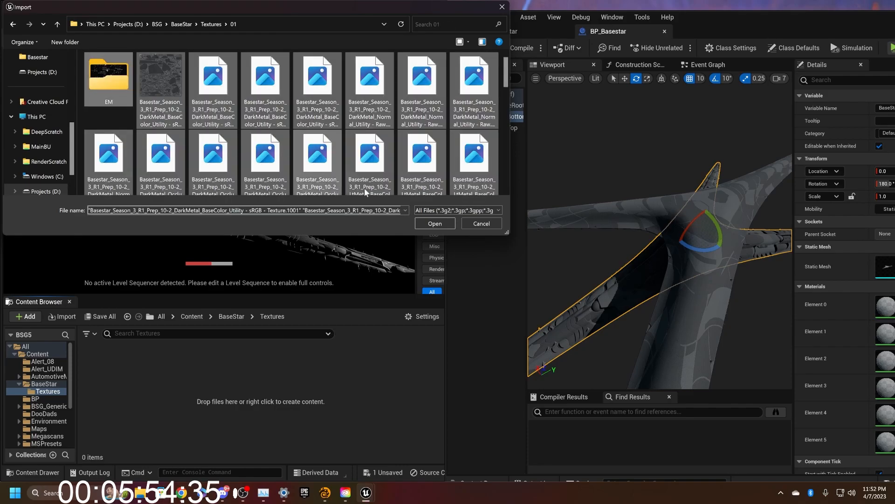
{"action": "left_click", "coordinate": [434, 223]}
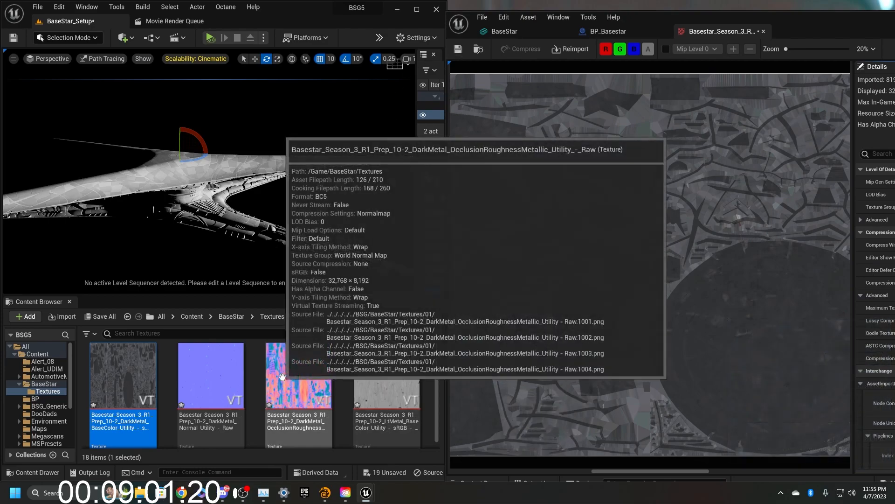
{"action": "left_click", "coordinate": [100, 316]}
{"action": "left_click", "coordinate": [513, 351]}
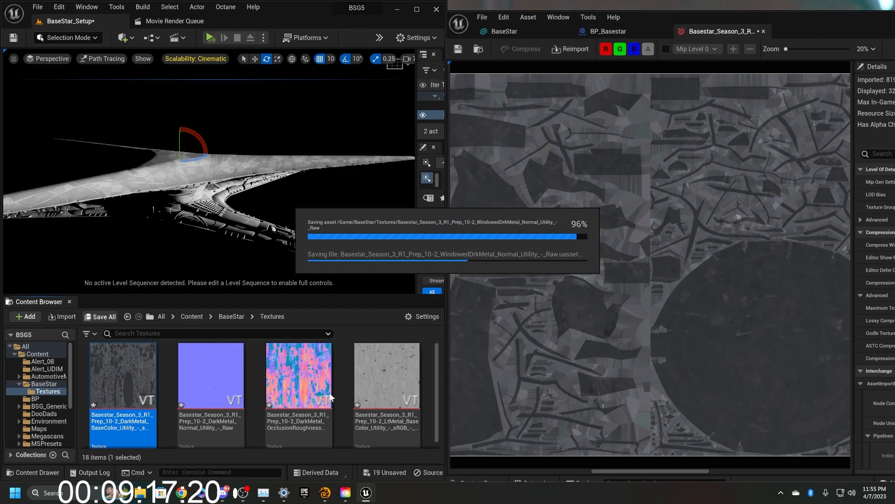
Step: Reduce the thumbnail size of the imported assets in the Textures folder
{"action": "scroll", "coordinate": [322, 394], "scroll_direction": "down", "scroll_amount": 5, "text": "ctrl"}
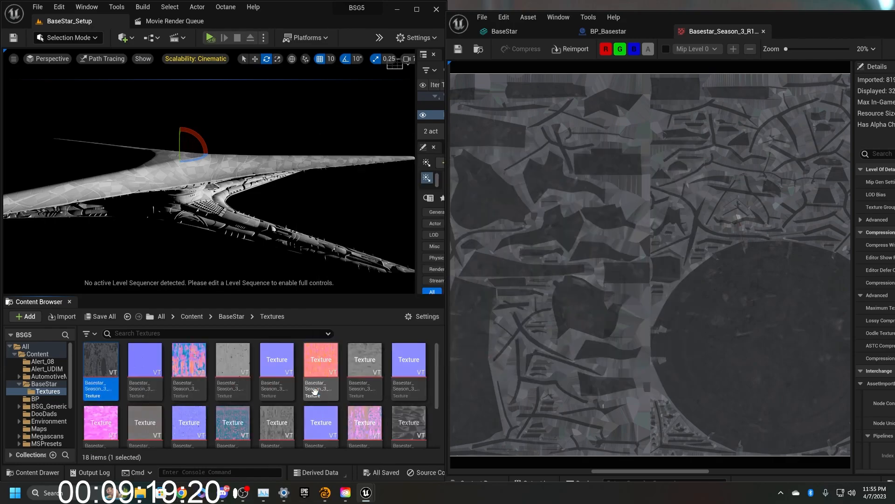
{"action": "scroll", "coordinate": [315, 392], "scroll_direction": "up", "scroll_amount": 3, "text": "ctrl"}
{"action": "scroll", "coordinate": [315, 392], "scroll_direction": "down", "scroll_amount": 3, "text": "ctrl"}
{"action": "scroll", "coordinate": [315, 392], "scroll_direction": "up", "scroll_amount": 3, "text": "ctrl"}
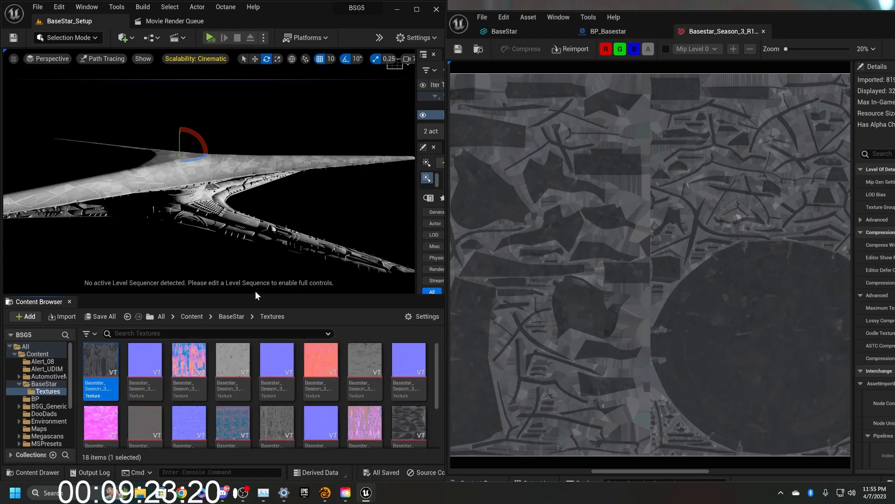
Step: Examine the DarkMetal base color texture across the full width of its UDIM tiles, along with the imported texture set
{"action": "scroll", "coordinate": [641, 242], "scroll_direction": "down", "scroll_amount": 5}
{"action": "scroll", "coordinate": [640, 242], "scroll_direction": "up", "scroll_amount": 4}
{"action": "right_click_drag", "start_coordinate": [576, 254], "coordinate": [466, 257]}
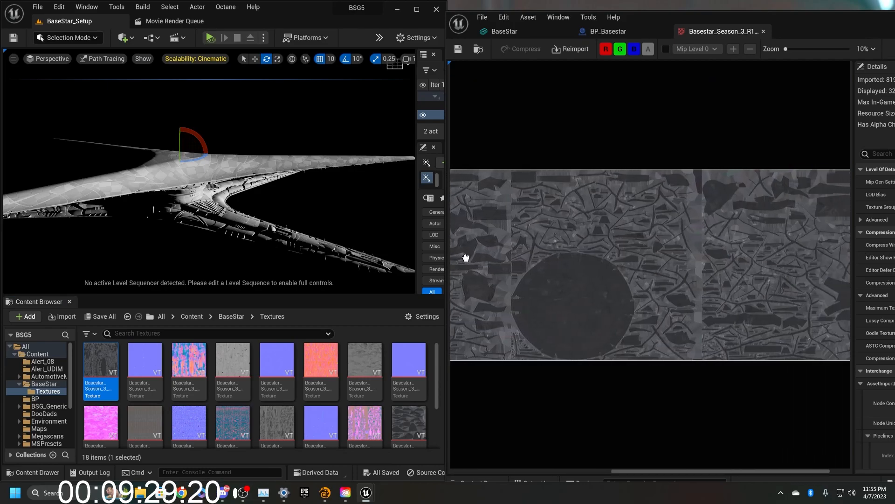
{"action": "right_click_drag", "start_coordinate": [797, 278], "coordinate": [640, 271]}
{"action": "right_click_drag", "start_coordinate": [548, 273], "coordinate": [894, 289]}
{"action": "right_click_drag", "start_coordinate": [489, 283], "coordinate": [801, 278]}
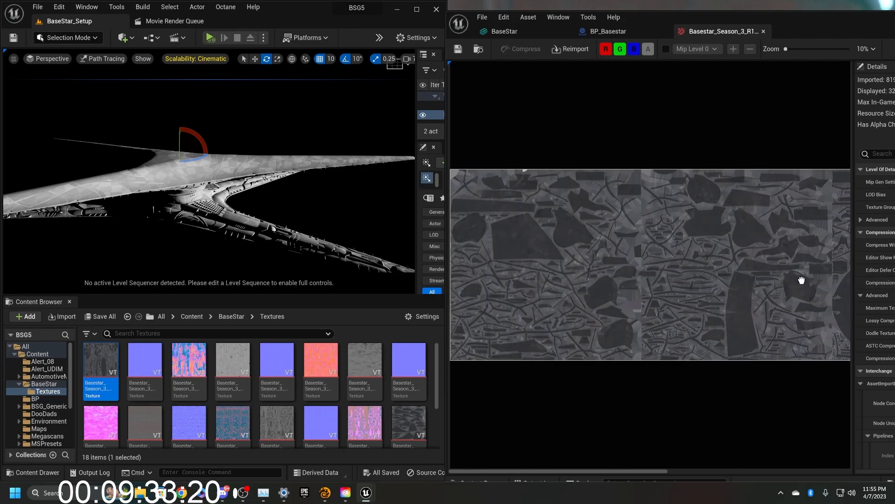
{"action": "mouse_move", "coordinate": [200, 369]}
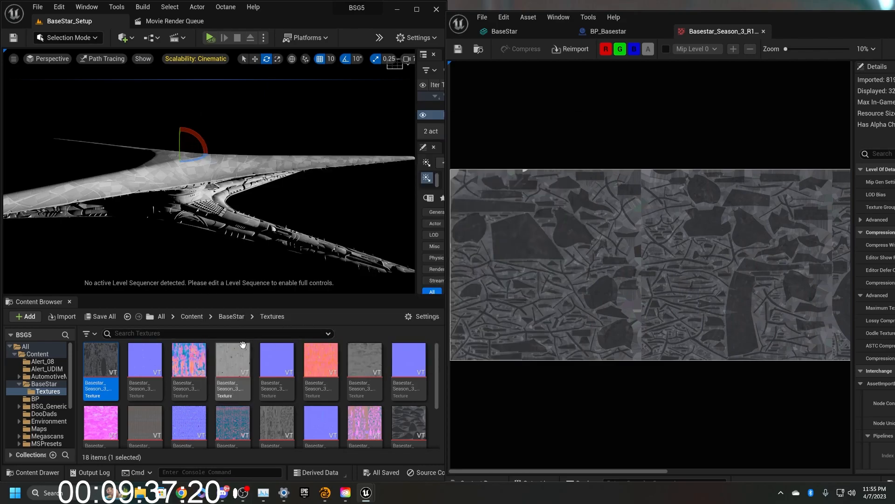
{"action": "mouse_move", "coordinate": [92, 349]}
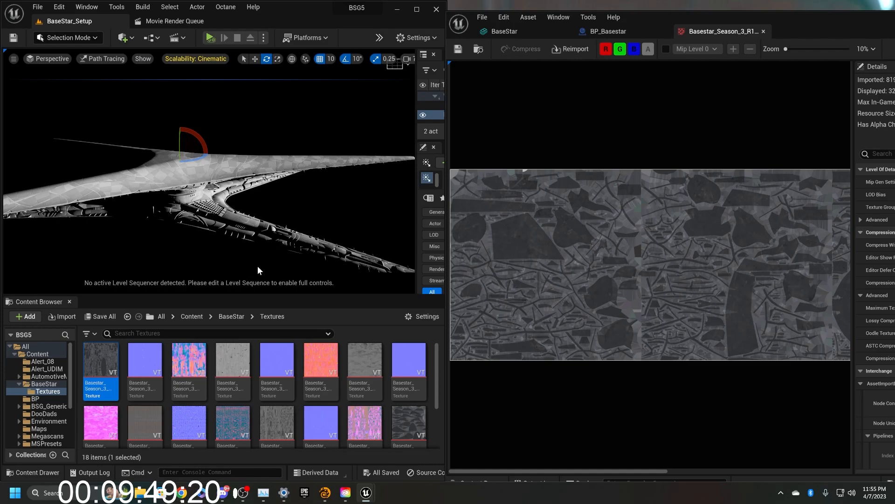
{"action": "mouse_move", "coordinate": [109, 369]}
Step: Create a folder named Materials inside the BaseStar folder and open it
{"action": "left_click", "coordinate": [232, 317]}
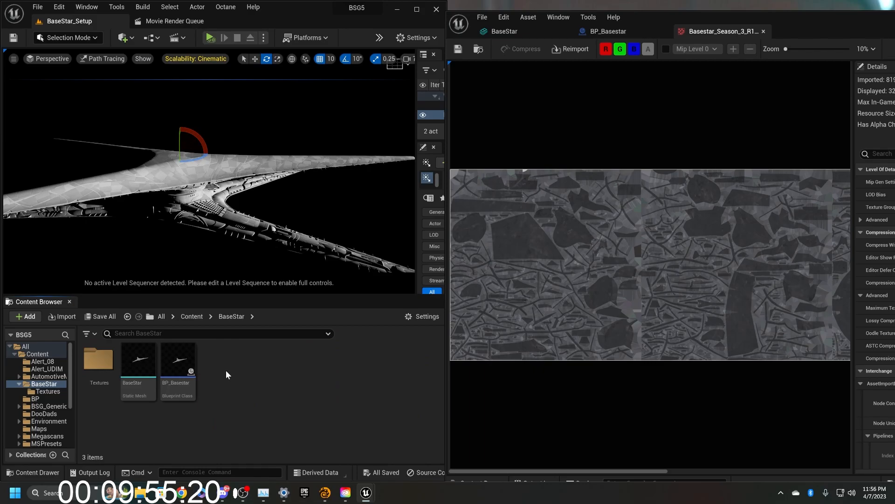
{"action": "right_click", "coordinate": [226, 370]}
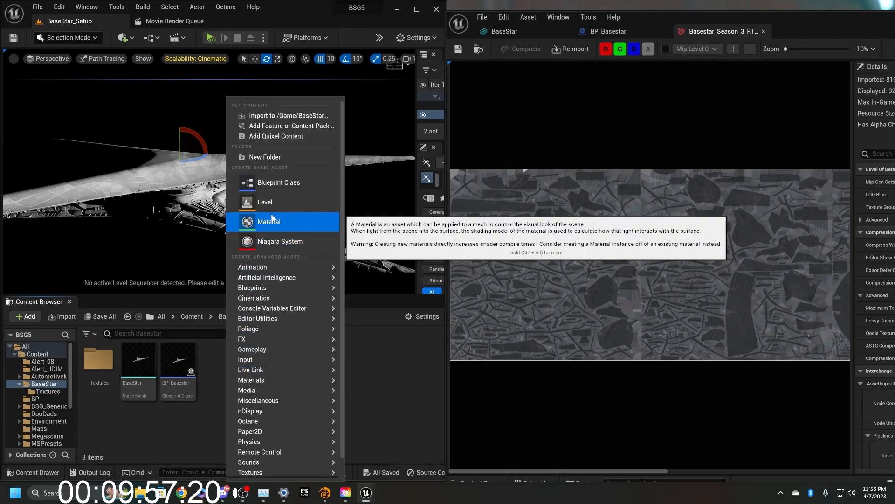
{"action": "left_click", "coordinate": [270, 155]}
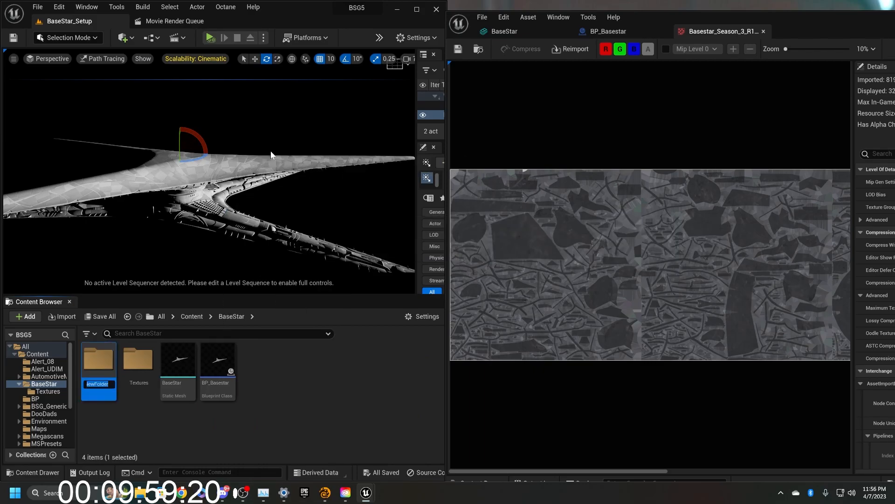
{"action": "type", "text": "Materia"}
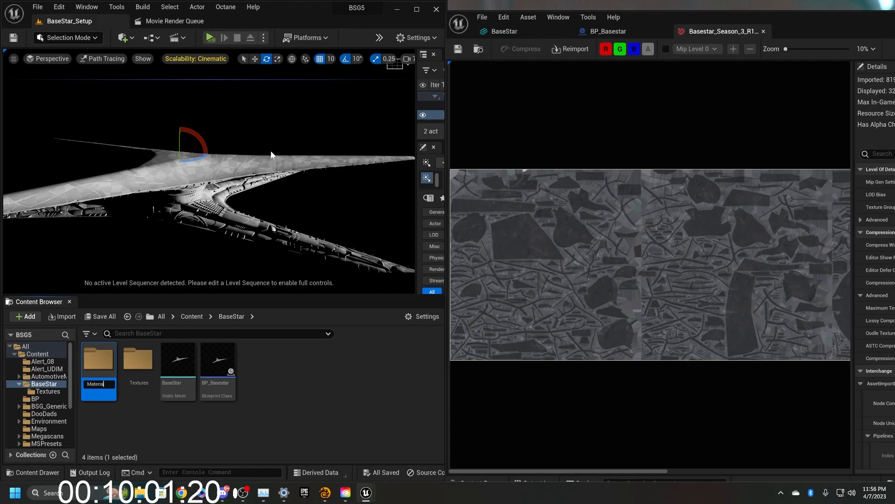
{"action": "type", "text": "ls"}
{"action": "key", "text": "Return"}
{"action": "key", "text": "Return"}
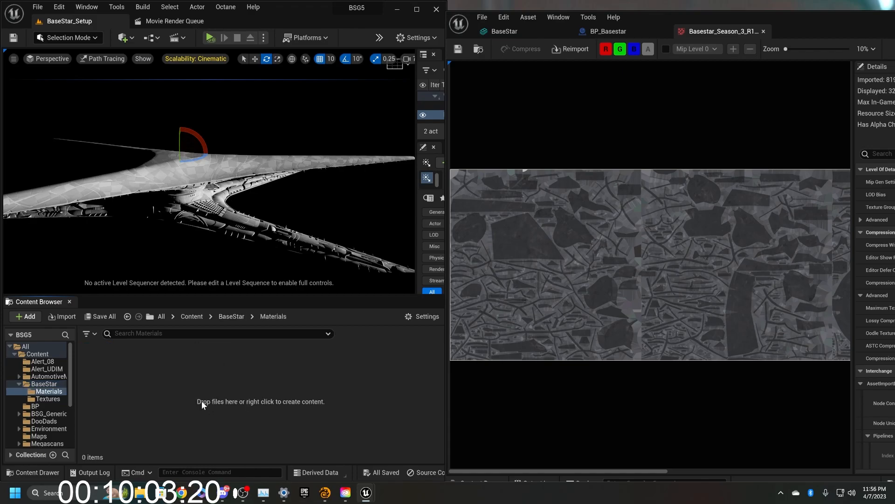
Step: Create a material named M_Basestar_Master in the Materials folder, open its graph and save it
{"action": "right_click", "coordinate": [189, 357]}
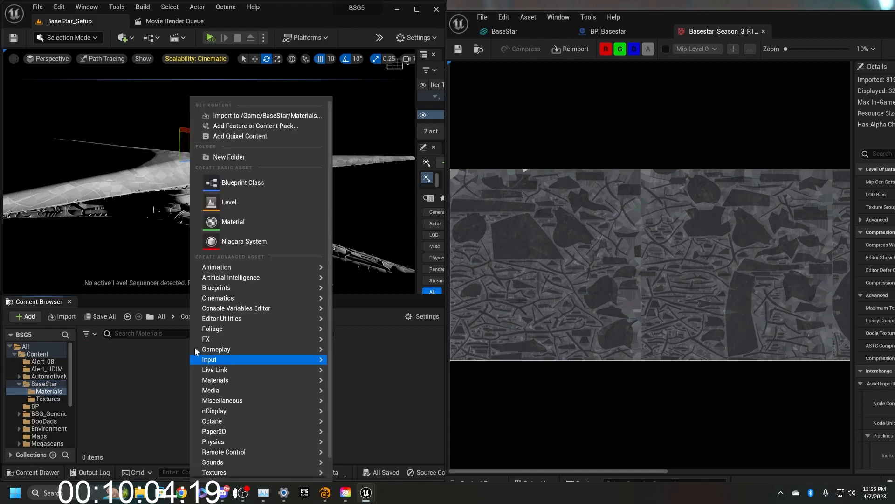
{"action": "left_click", "coordinate": [244, 222]}
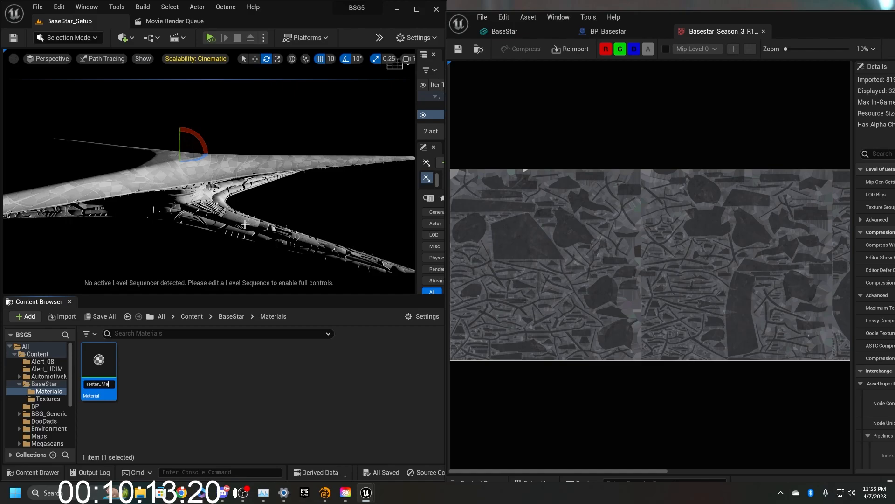
{"action": "key", "text": "Return"}
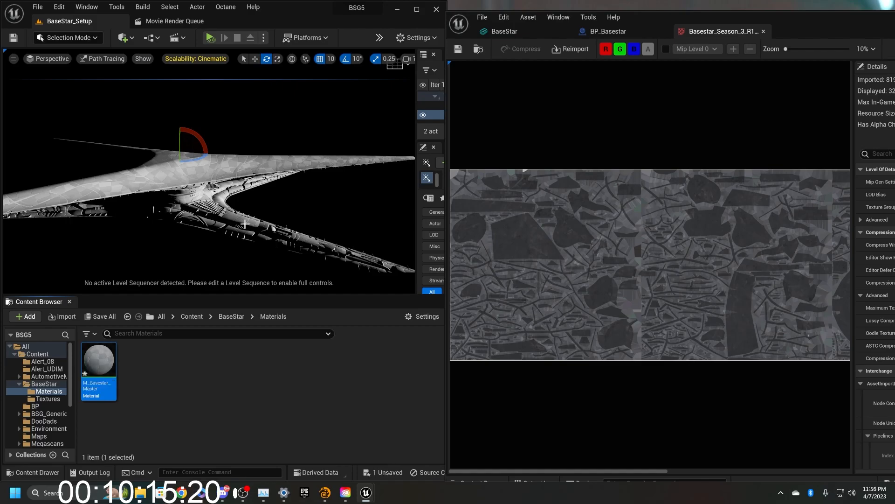
{"action": "double_click", "coordinate": [99, 361]}
{"action": "right_click_drag", "start_coordinate": [646, 130], "coordinate": [676, 136]}
{"action": "left_click", "coordinate": [100, 316]}
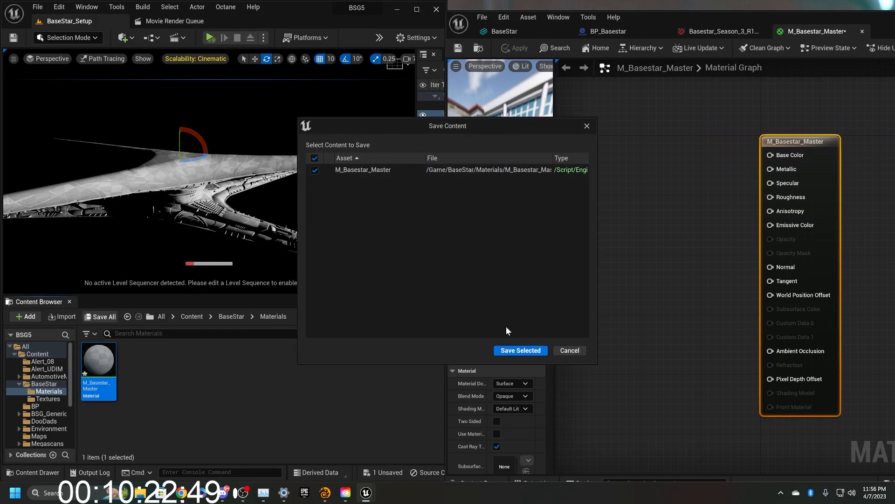
{"action": "left_click", "coordinate": [521, 350]}
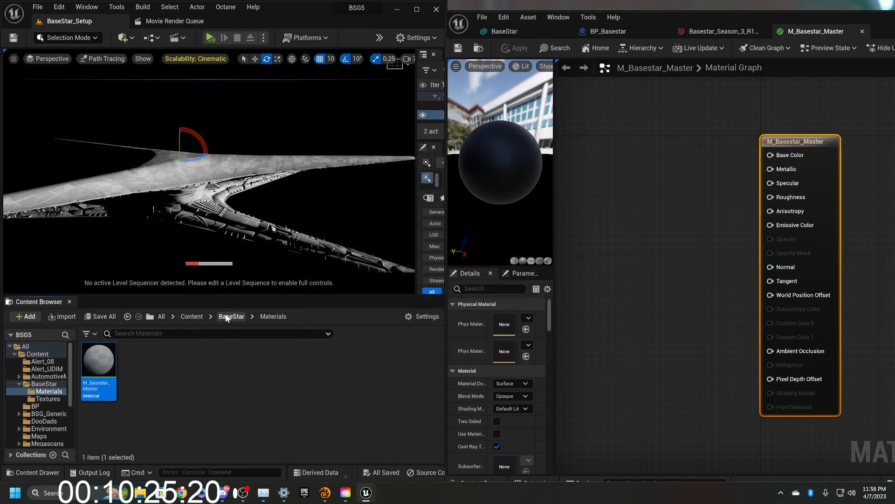
Step: Examine the material slots of the BaseStar static mesh and the matching hull areas in the level
{"action": "left_click", "coordinate": [520, 33]}
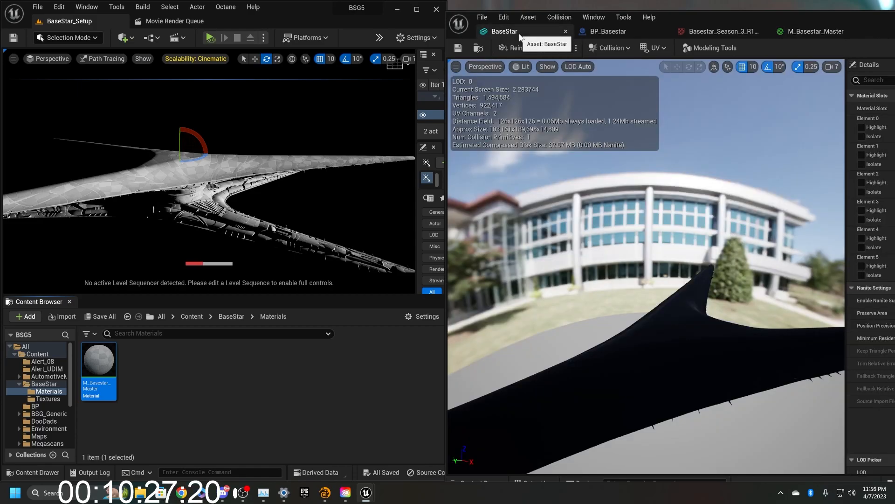
{"action": "right_click_drag", "start_coordinate": [718, 247], "coordinate": [786, 247]}
{"action": "left_click_drag", "start_coordinate": [845, 186], "coordinate": [613, 180]}
{"action": "scroll", "coordinate": [737, 177], "scroll_direction": "down", "scroll_amount": 2}
{"action": "scroll", "coordinate": [737, 187], "scroll_direction": "up", "scroll_amount": 2}
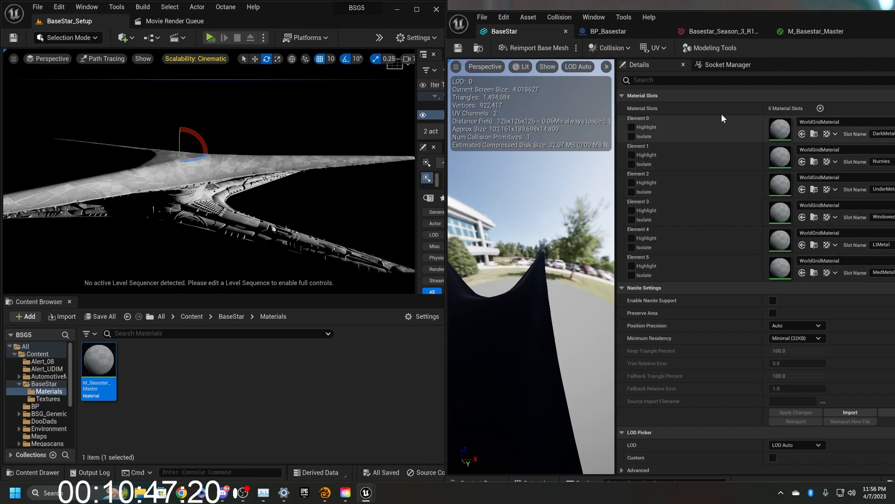
{"action": "left_click_drag", "start_coordinate": [616, 134], "coordinate": [631, 161]}
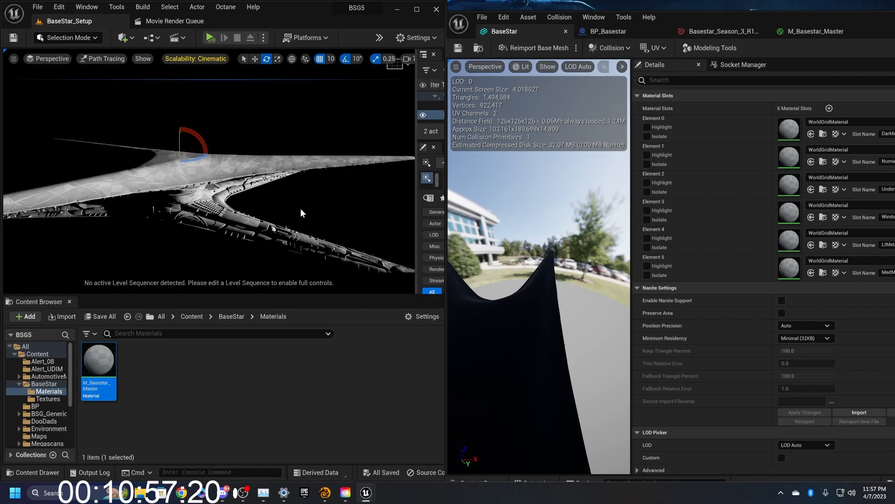
{"action": "right_click_drag", "start_coordinate": [282, 184], "coordinate": [284, 209]}
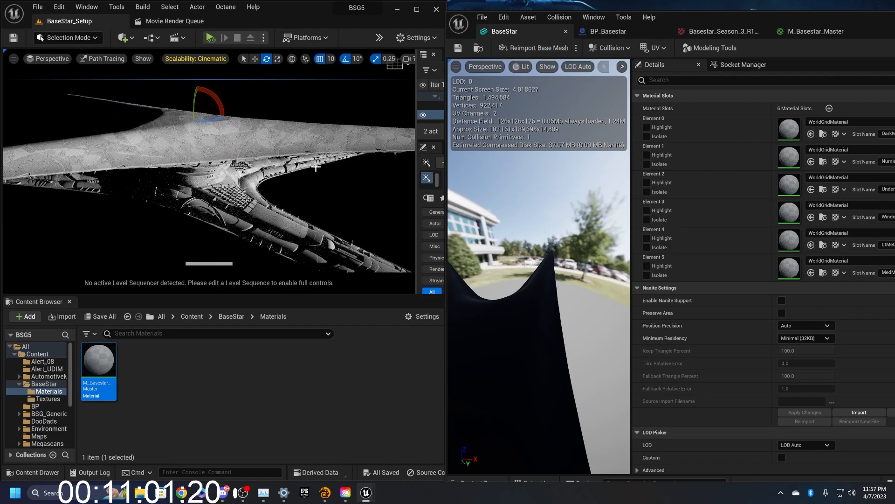
{"action": "left_click", "coordinate": [259, 404]}
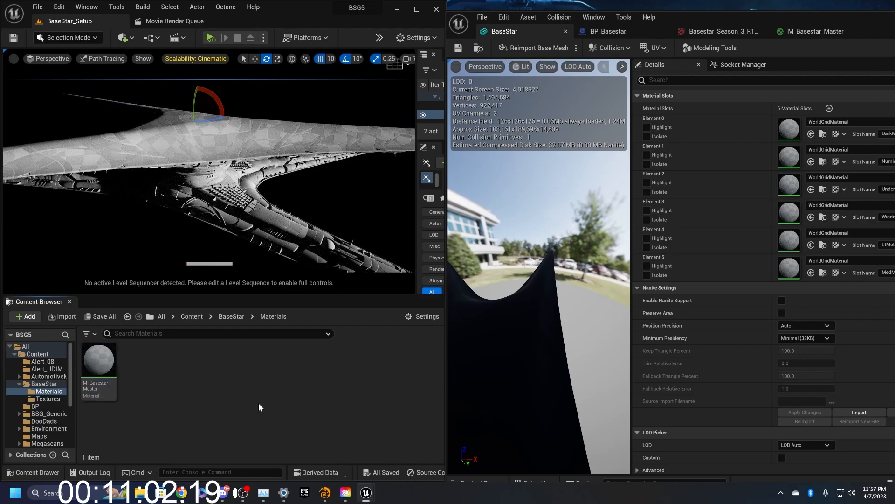
Step: Return to the Materials folder and open M_Basestar_Master in the material editor
{"action": "left_click", "coordinate": [232, 317]}
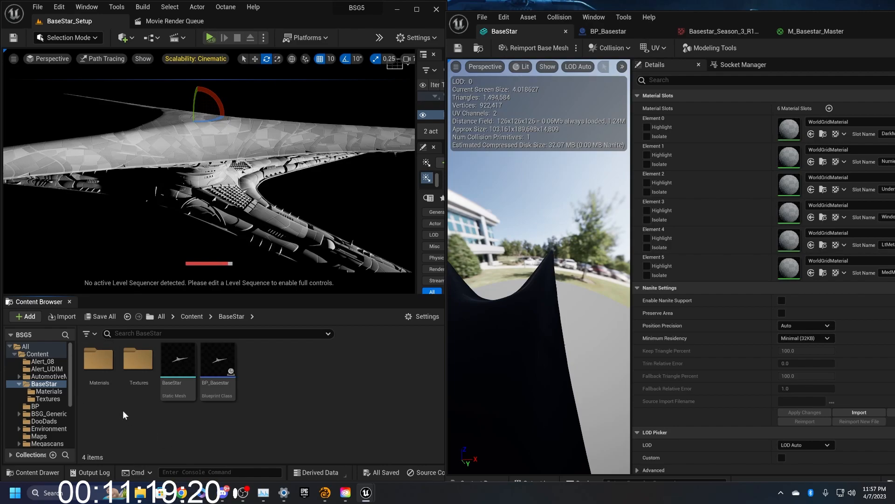
{"action": "double_click", "coordinate": [102, 373]}
{"action": "double_click", "coordinate": [102, 366]}
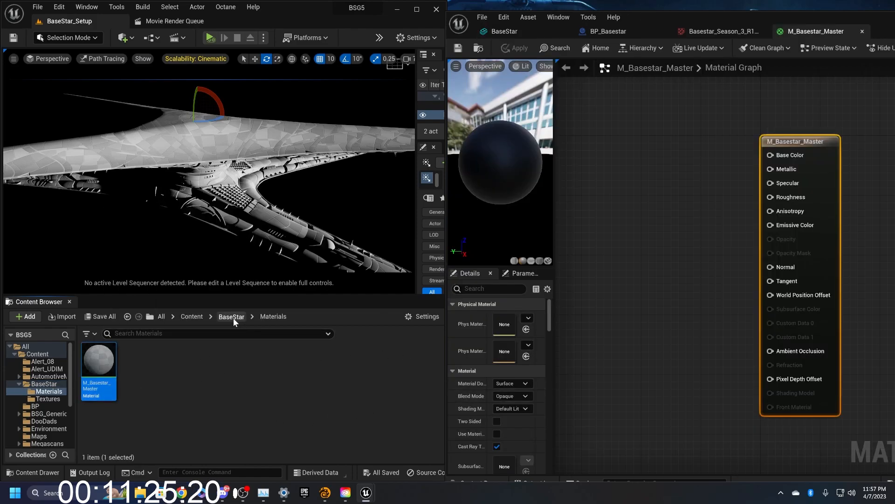
Step: Add the LtMetal base color, normal and occlusion-roughness-metallic textures from the Textures folder to the M_Basestar_Master graph
{"action": "left_click", "coordinate": [232, 316]}
{"action": "left_click", "coordinate": [151, 368]}
{"action": "double_click", "coordinate": [151, 370]}
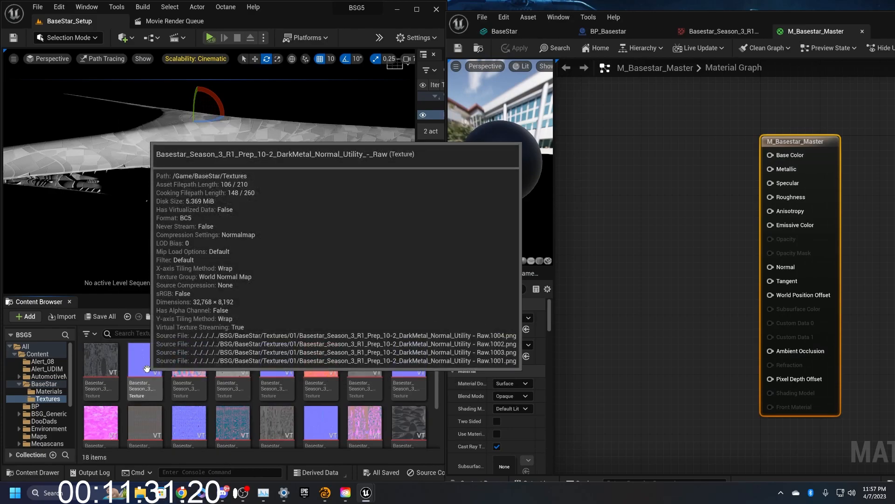
{"action": "mouse_move", "coordinate": [237, 362]}
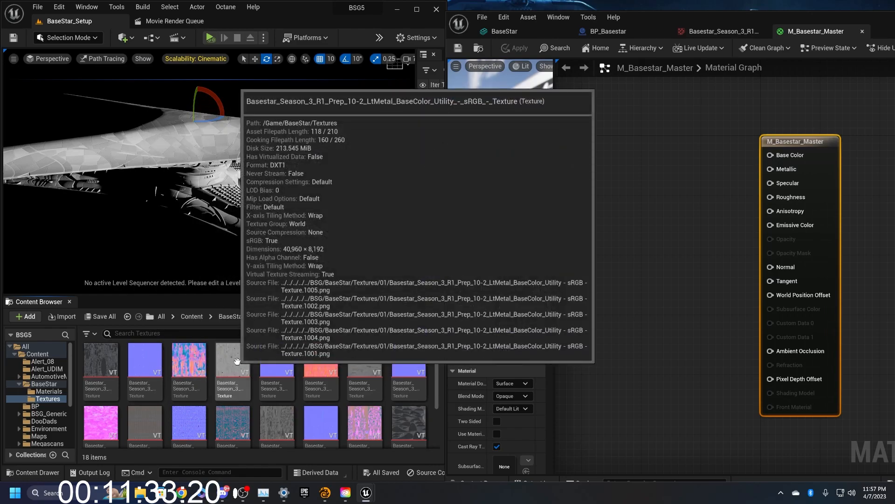
{"action": "left_click", "coordinate": [236, 363]}
{"action": "mouse_move", "coordinate": [285, 367]}
{"action": "left_click", "coordinate": [321, 369], "text": "ctrl"}
{"action": "mouse_move", "coordinate": [363, 351]}
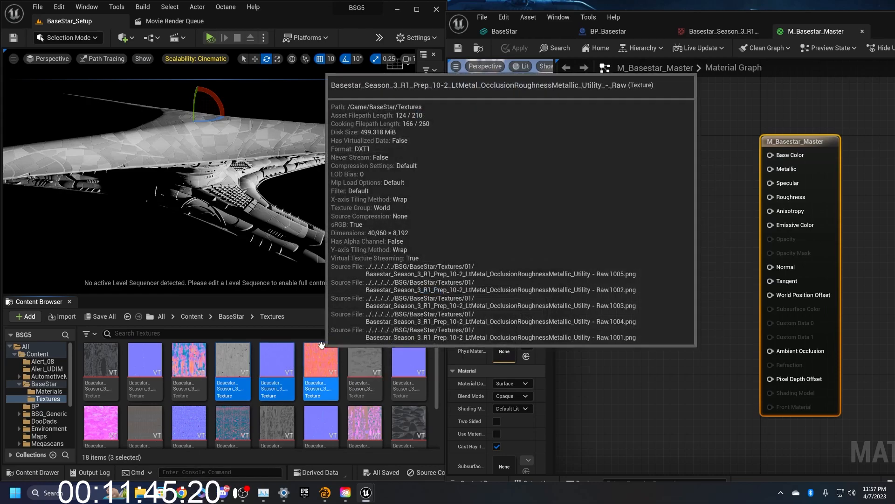
{"action": "left_click_drag", "start_coordinate": [322, 373], "coordinate": [639, 81]}
Step: Connect the base color sample's RGB to Base Color and stack the occlusion-roughness-metallic sample below it, with the normal sample lowest
{"action": "mouse_move", "coordinate": [683, 205]}
{"action": "right_mouse_down"}
{"action": "mouse_move", "coordinate": [589, 231]}
{"action": "mouse_move", "coordinate": [689, 210]}
{"action": "right_mouse_up"}
{"action": "left_click_drag", "start_coordinate": [683, 100], "coordinate": [778, 160]}
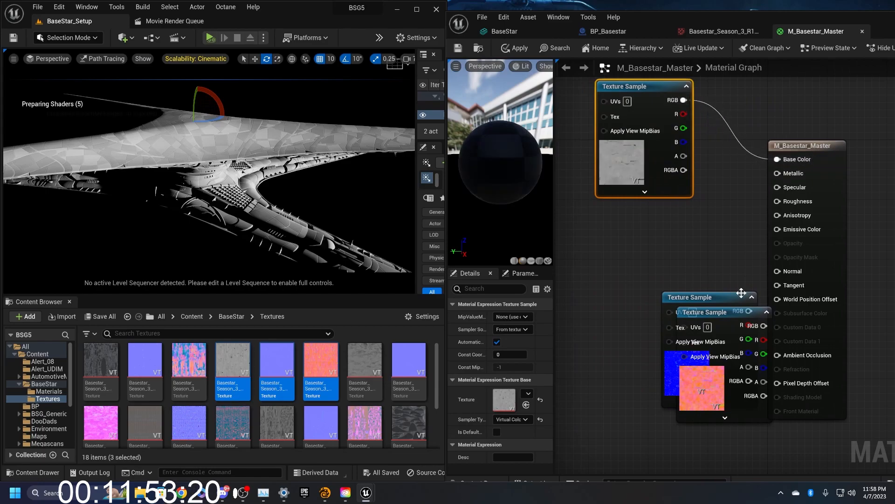
{"action": "left_click_drag", "start_coordinate": [683, 297], "coordinate": [603, 235]}
{"action": "left_click_drag", "start_coordinate": [742, 317], "coordinate": [631, 405]}
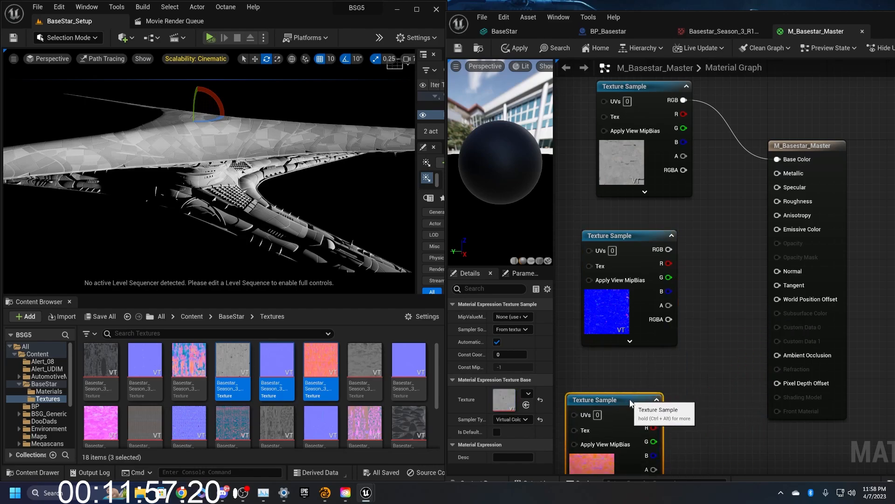
{"action": "left_click_drag", "start_coordinate": [629, 236], "coordinate": [749, 432]}
{"action": "left_click_drag", "start_coordinate": [616, 399], "coordinate": [651, 245]}
{"action": "right_click_drag", "start_coordinate": [712, 310], "coordinate": [638, 373]}
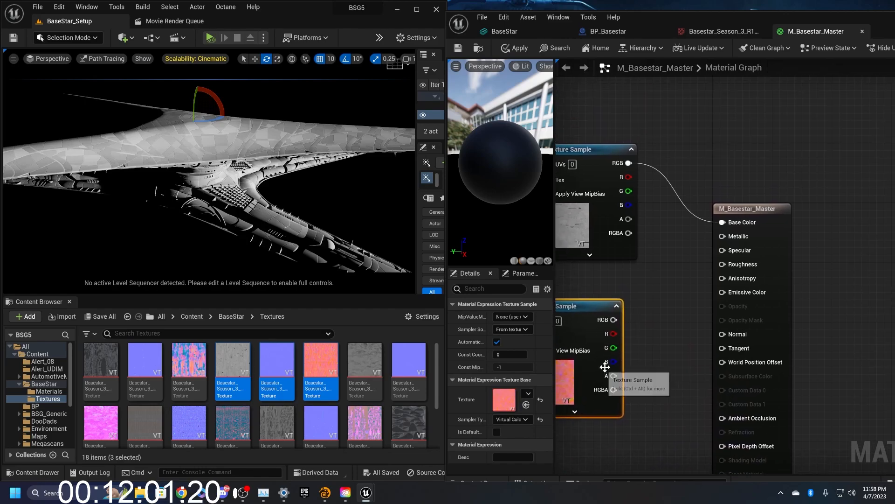
Step: Connect the occlusion-roughness-metallic sample's blue to Metallic, green to Roughness and red to Ambient Occlusion
{"action": "left_click_drag", "start_coordinate": [614, 362], "coordinate": [723, 264]}
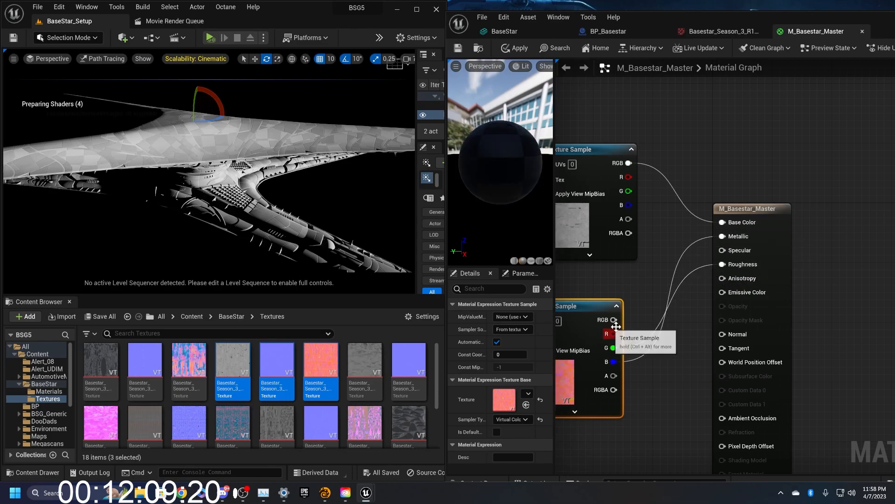
{"action": "left_click_drag", "start_coordinate": [612, 332], "coordinate": [722, 418]}
{"action": "right_click_drag", "start_coordinate": [643, 411], "coordinate": [723, 388]}
{"action": "left_click_drag", "start_coordinate": [647, 363], "coordinate": [669, 337]}
{"action": "right_click_drag", "start_coordinate": [673, 387], "coordinate": [636, 324]}
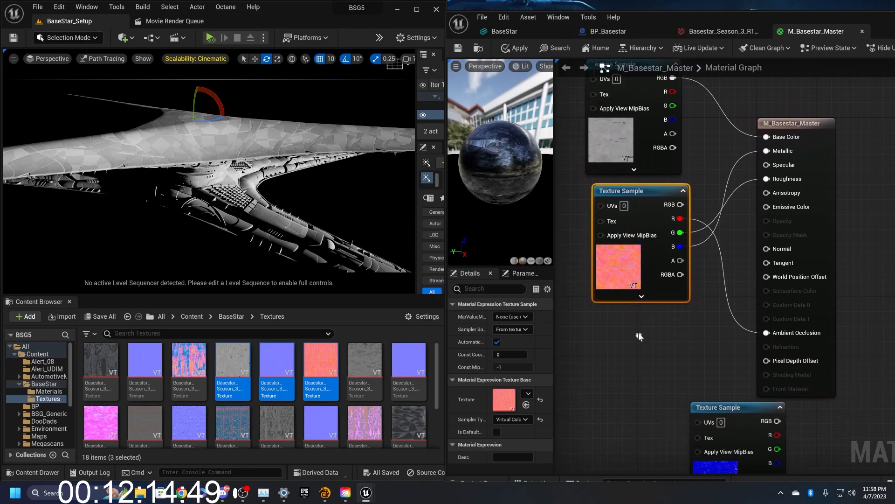
{"action": "left_click", "coordinate": [627, 298]}
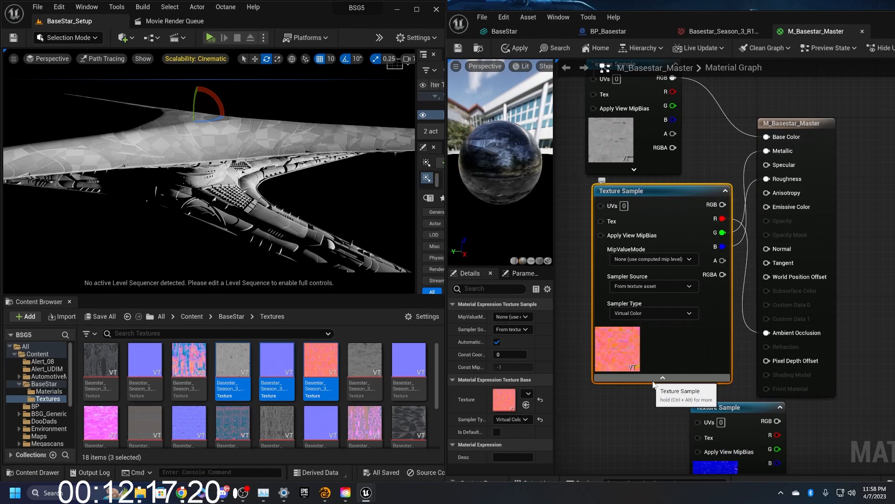
{"action": "left_click", "coordinate": [655, 378]}
Step: Align the normal sample below the occlusion-roughness-metallic sample, connect its RGB to Normal, and inspect the material preview sphere
{"action": "left_click_drag", "start_coordinate": [764, 415], "coordinate": [774, 248]}
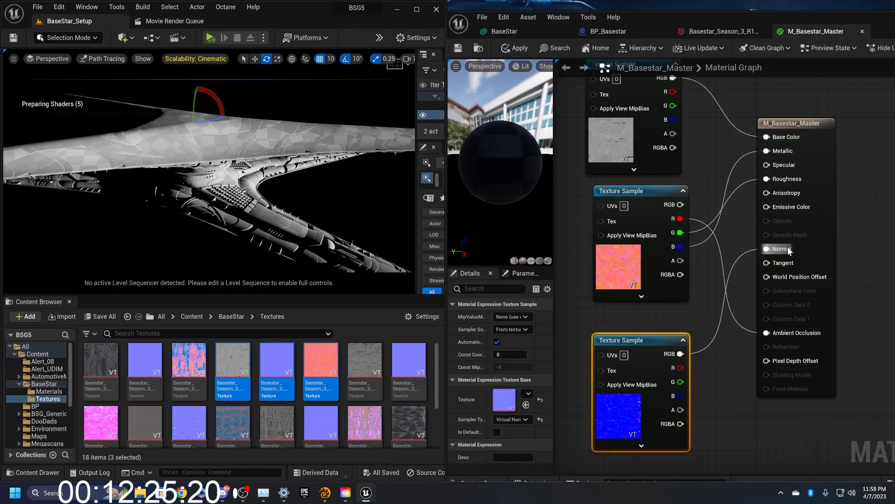
{"action": "right_click_drag", "start_coordinate": [720, 335], "coordinate": [771, 410]}
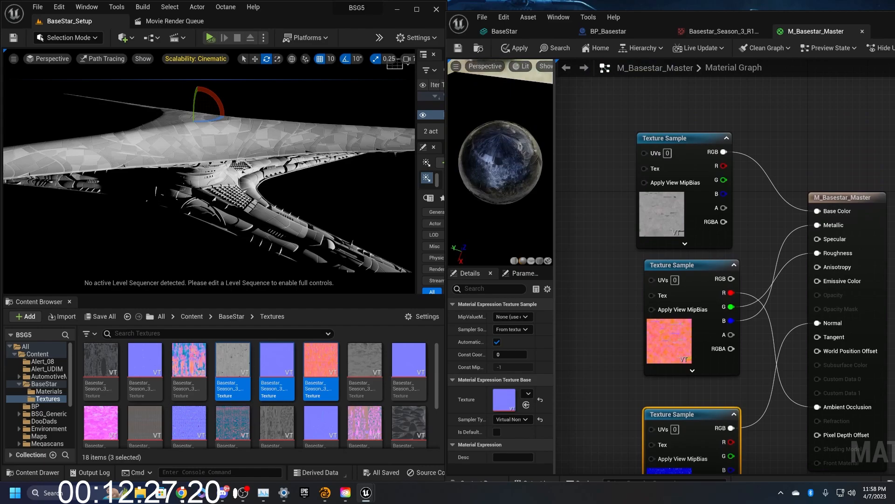
{"action": "scroll", "coordinate": [500, 162], "scroll_direction": "up", "scroll_amount": 4}
{"action": "left_click_drag", "start_coordinate": [500, 163], "coordinate": [517, 135]}
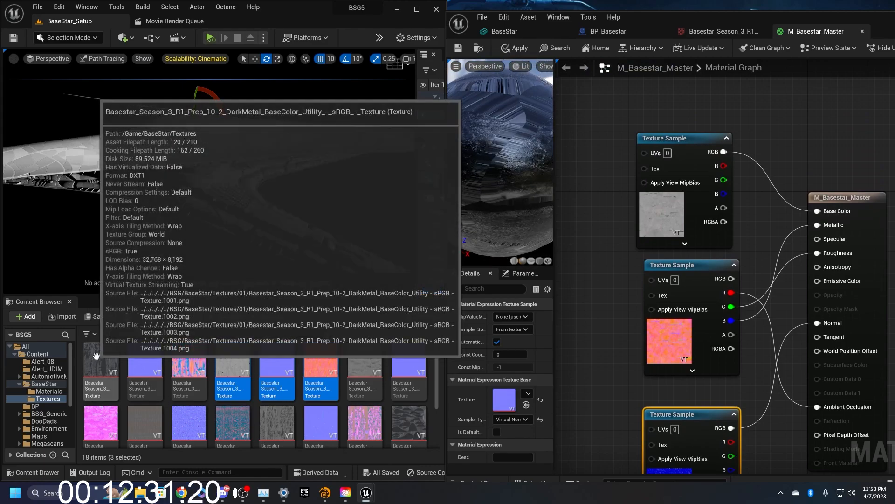
Step: Open the DarkMetal base color texture and disable sRGB
{"action": "double_click", "coordinate": [96, 356]}
{"action": "left_click_drag", "start_coordinate": [849, 123], "coordinate": [534, 148]}
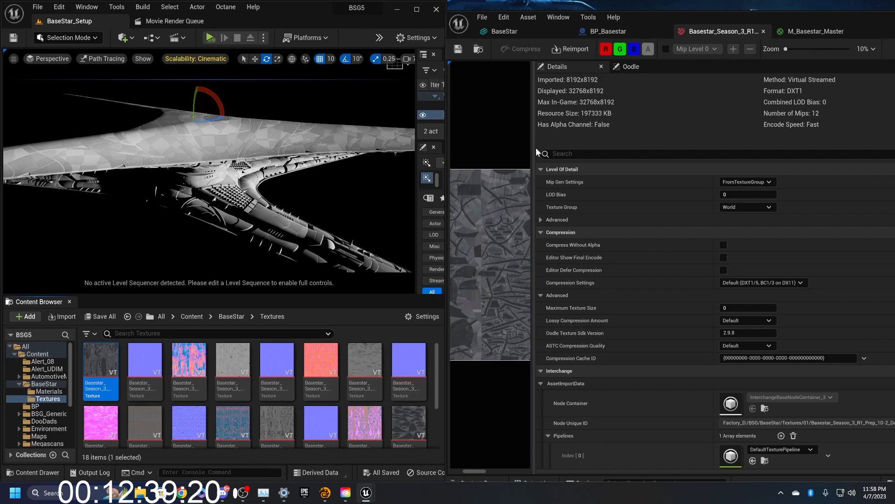
{"action": "scroll", "coordinate": [680, 226], "scroll_direction": "down", "scroll_amount": 5}
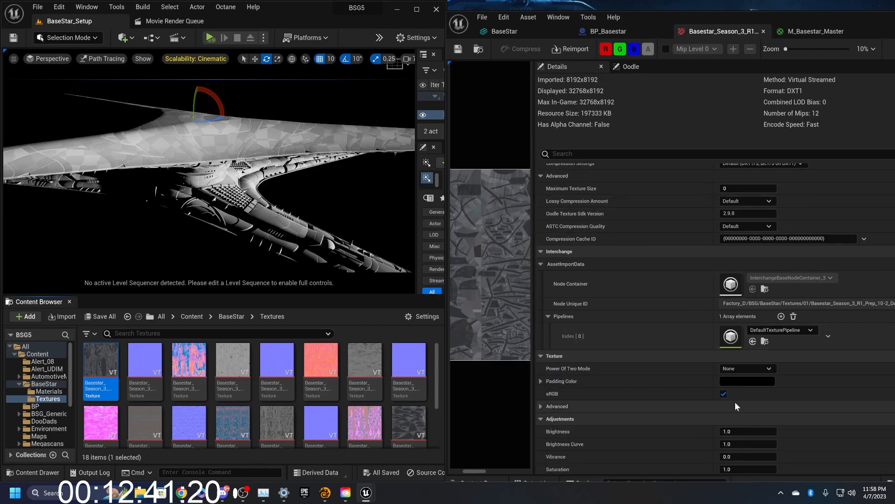
{"action": "left_click", "coordinate": [724, 394]}
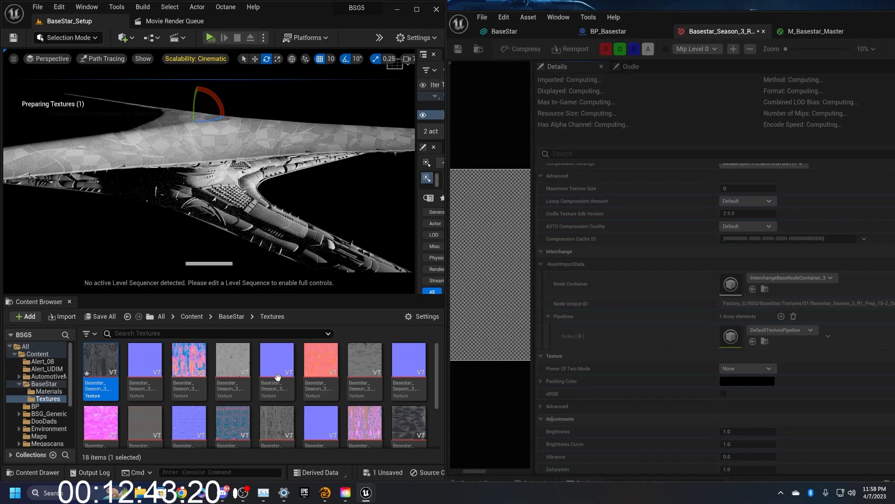
Step: Check the sRGB and compression settings of the DarkMetal normal and occlusion-roughness-metallic textures
{"action": "key", "text": "ctrl+a"}
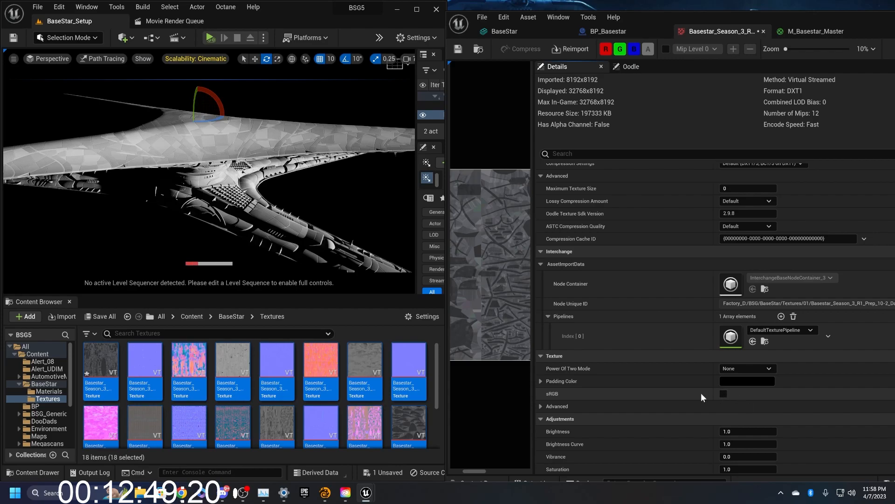
{"action": "left_click", "coordinate": [158, 365]}
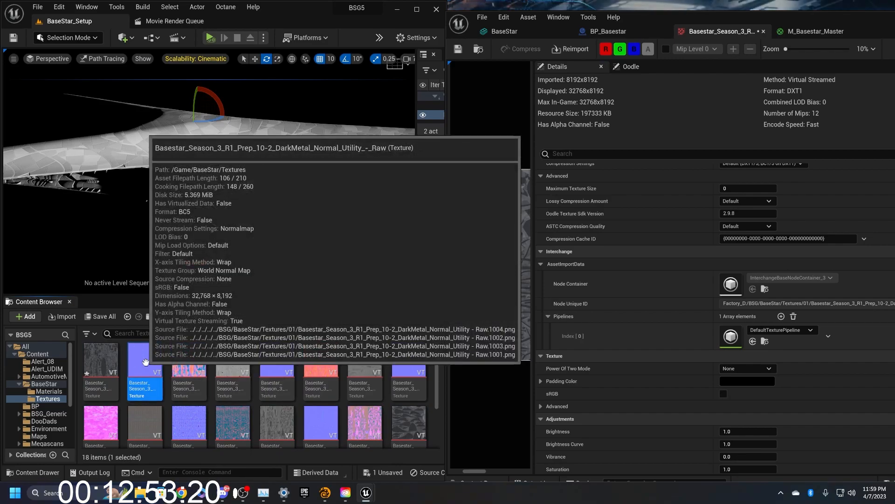
{"action": "double_click", "coordinate": [145, 364]}
{"action": "left_click_drag", "start_coordinate": [853, 159], "coordinate": [569, 163]}
{"action": "scroll", "coordinate": [625, 260], "scroll_direction": "down", "scroll_amount": 5}
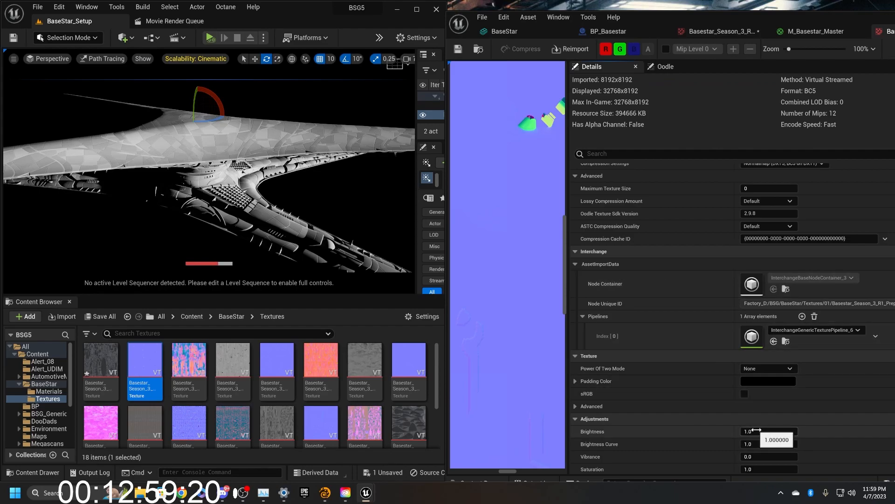
{"action": "double_click", "coordinate": [189, 362]}
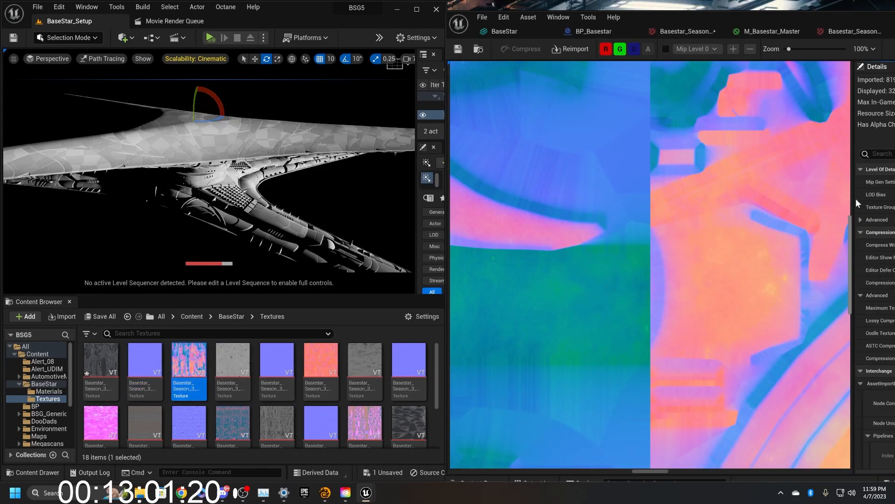
{"action": "left_click_drag", "start_coordinate": [852, 203], "coordinate": [501, 202]}
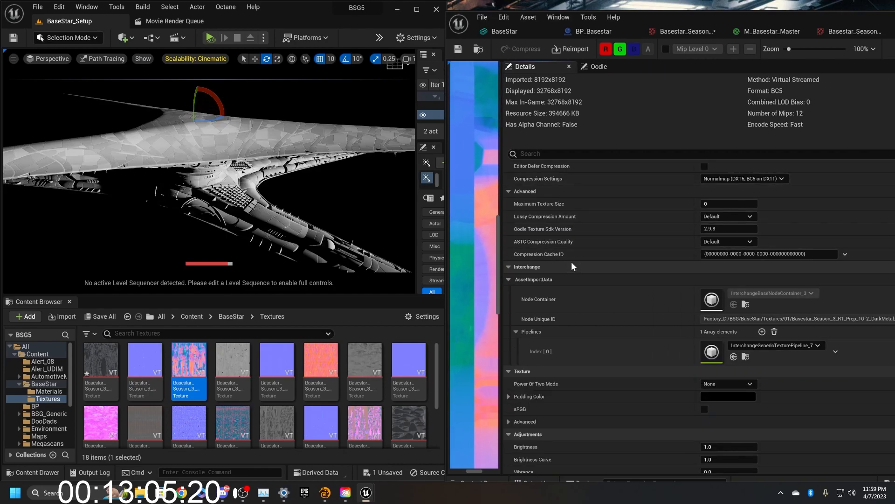
{"action": "scroll", "coordinate": [572, 262], "scroll_direction": "up", "scroll_amount": 3}
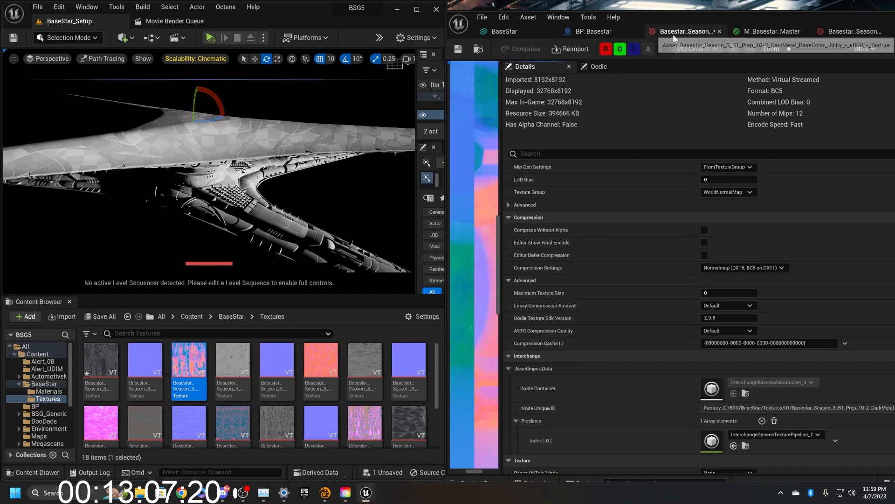
Step: Return to the M_Basestar_Master graph and move the material output node farther away from the texture samples
{"action": "left_click", "coordinate": [772, 31]}
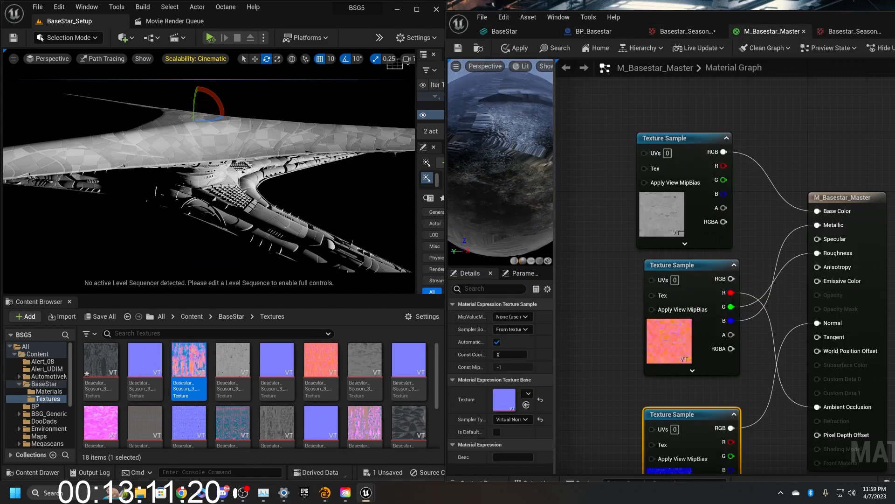
{"action": "right_click_drag", "start_coordinate": [705, 365], "coordinate": [668, 317]}
{"action": "left_click_drag", "start_coordinate": [809, 184], "coordinate": [875, 251]}
{"action": "scroll", "coordinate": [788, 250], "scroll_direction": "down", "scroll_amount": 5}
{"action": "right_click_drag", "start_coordinate": [773, 253], "coordinate": [722, 285]}
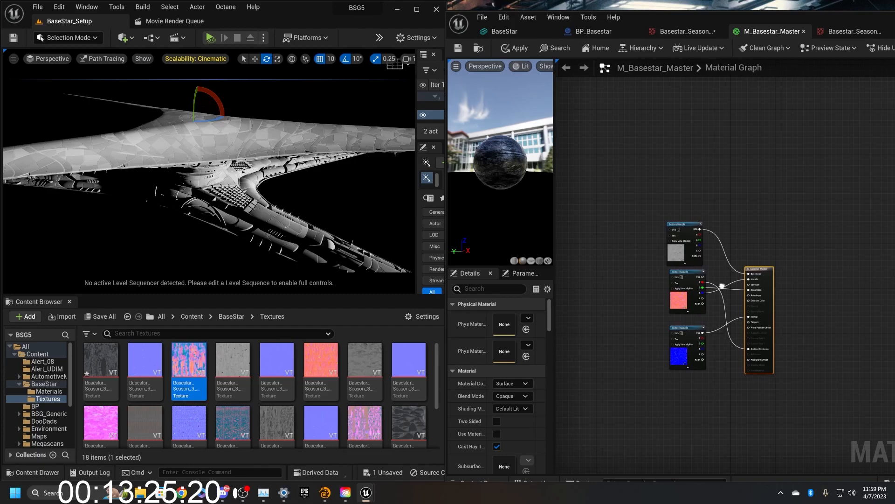
{"action": "right_click_drag", "start_coordinate": [723, 286], "coordinate": [726, 285]}
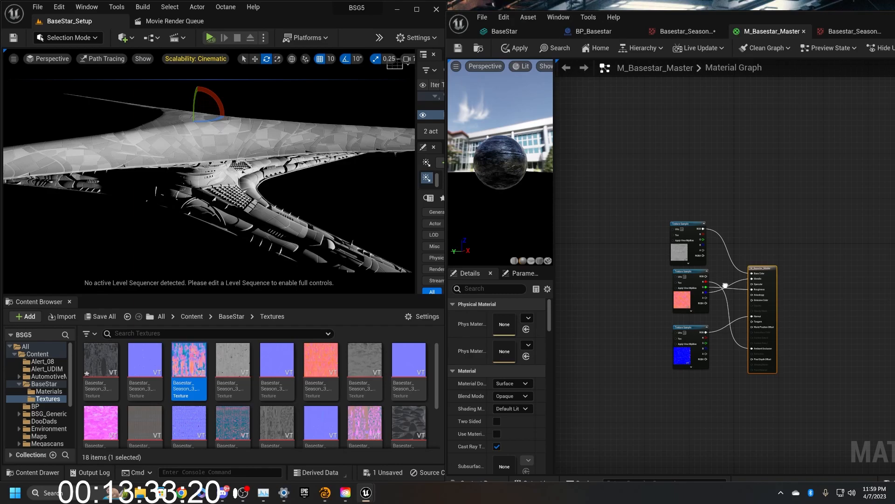
{"action": "scroll", "coordinate": [725, 286], "scroll_direction": "up", "scroll_amount": 5}
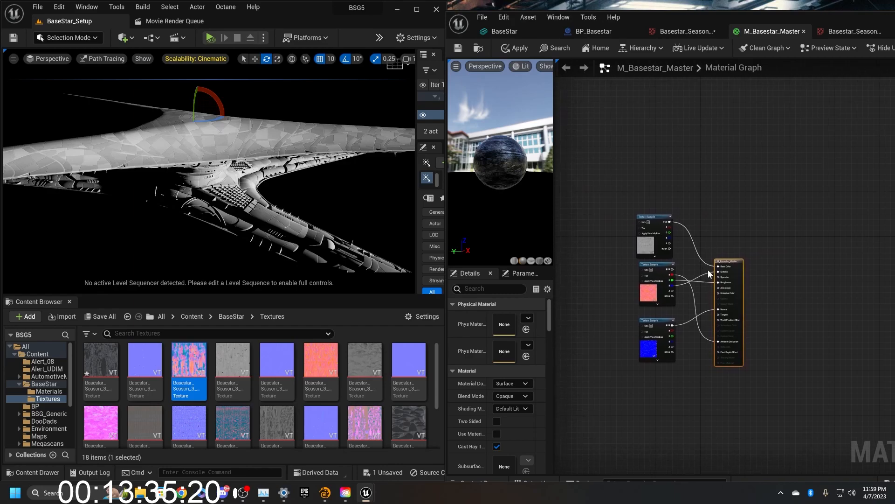
{"action": "left_click_drag", "start_coordinate": [502, 179], "coordinate": [536, 166]}
{"action": "scroll", "coordinate": [502, 179], "scroll_direction": "up", "scroll_amount": 6}
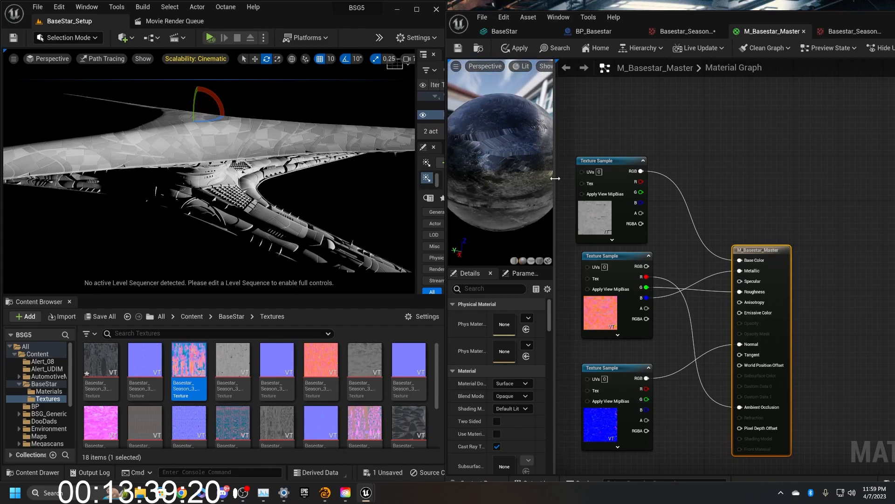
{"action": "right_click_drag", "start_coordinate": [686, 294], "coordinate": [728, 242]}
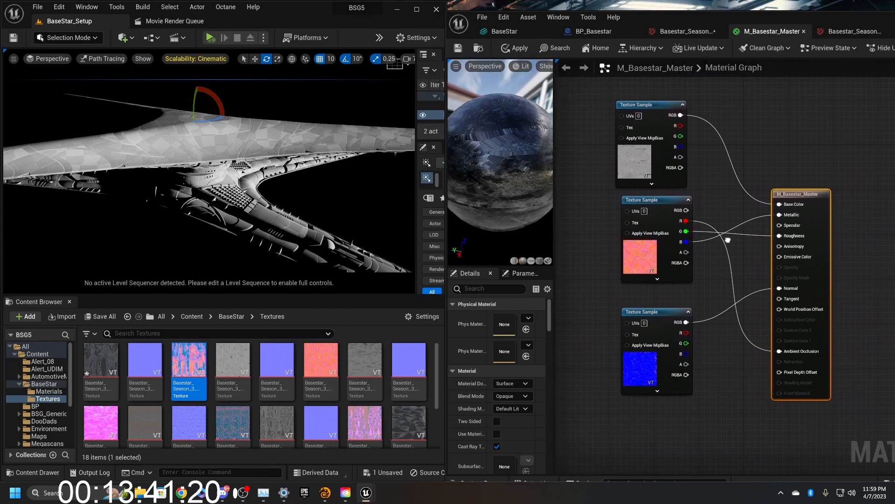
{"action": "left_click_drag", "start_coordinate": [824, 178], "coordinate": [868, 186]}
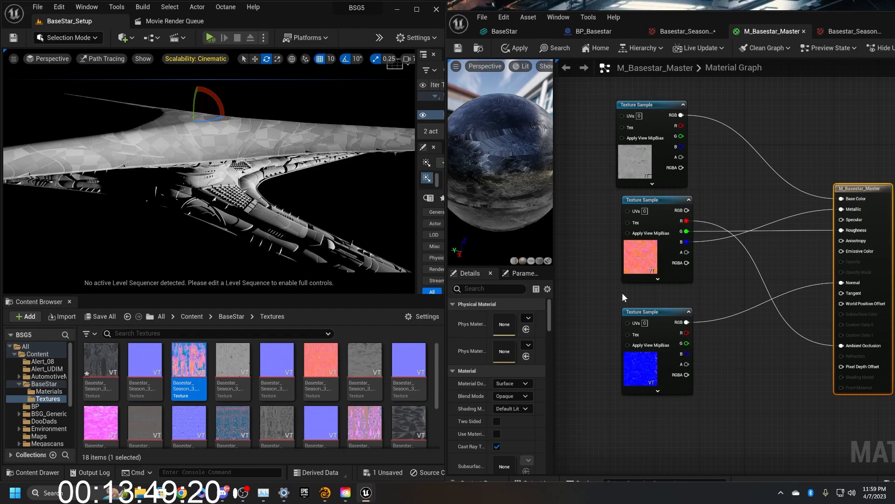
Step: Import the black texture with white line markings into the BaseStar Textures folder, overwriting the existing asset
{"action": "scroll", "coordinate": [199, 417], "scroll_direction": "down", "scroll_amount": 2}
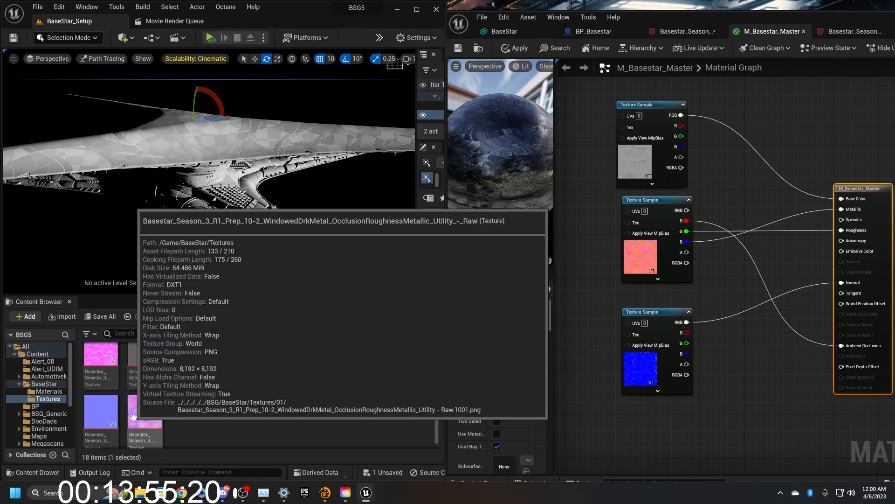
{"action": "scroll", "coordinate": [370, 443], "scroll_direction": "up", "scroll_amount": 2}
{"action": "scroll", "coordinate": [370, 443], "scroll_direction": "down", "scroll_amount": 2}
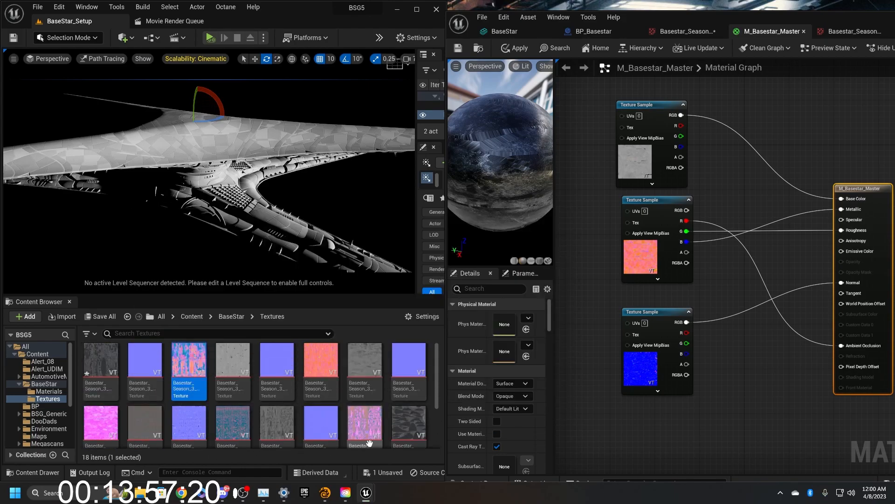
{"action": "left_click", "coordinate": [236, 432]}
{"action": "right_click", "coordinate": [236, 432]}
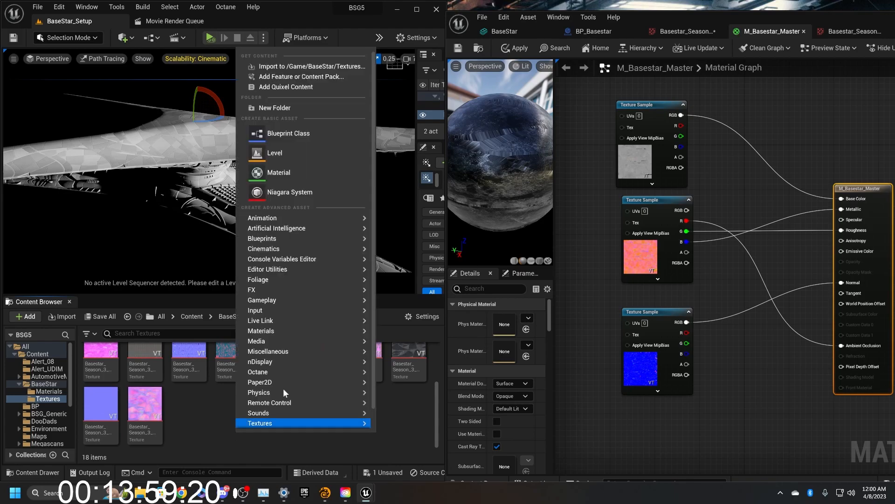
{"action": "left_click", "coordinate": [284, 66]}
{"action": "double_click", "coordinate": [115, 72]}
{"action": "left_click", "coordinate": [114, 72]}
{"action": "left_click", "coordinate": [434, 223]}
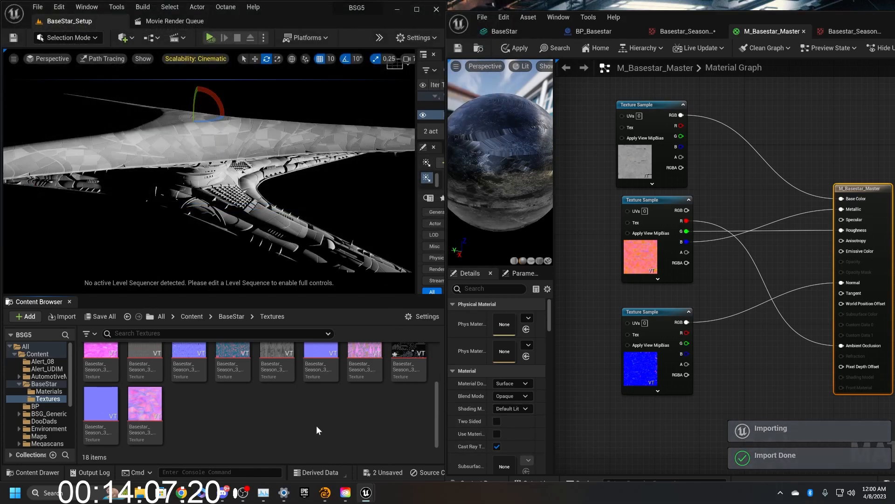
Step: Add the newly imported line texture to the graph between the occlusion-roughness-metallic and normal samples, moving the normal sample lower
{"action": "scroll", "coordinate": [319, 421], "scroll_direction": "up", "scroll_amount": 1}
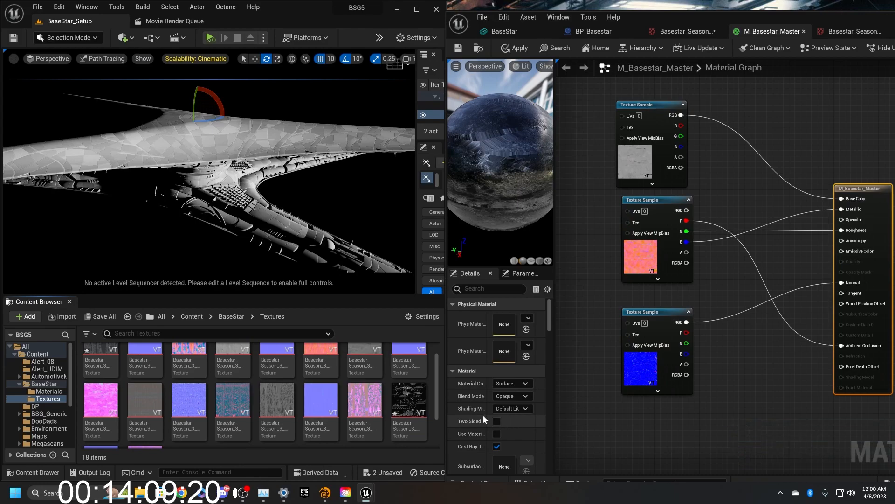
{"action": "left_click_drag", "start_coordinate": [407, 404], "coordinate": [585, 290]}
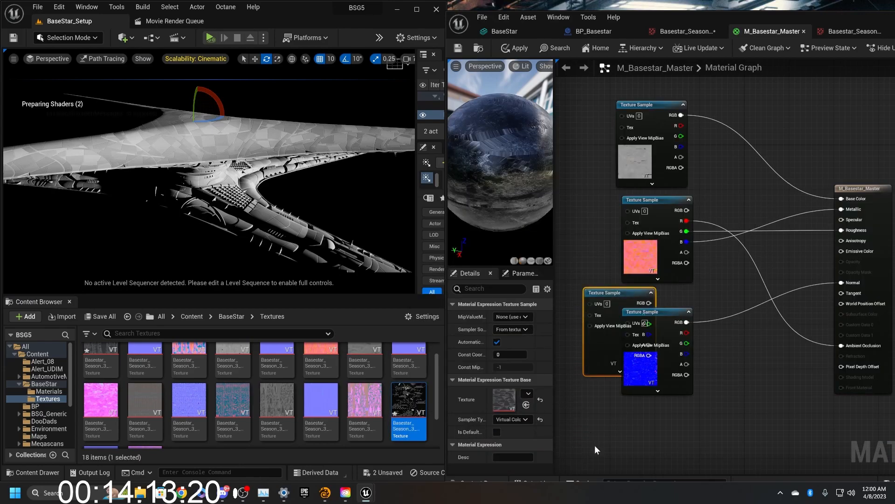
{"action": "right_click_drag", "start_coordinate": [620, 415], "coordinate": [603, 322]}
{"action": "left_click_drag", "start_coordinate": [625, 272], "coordinate": [624, 375]}
{"action": "left_click_drag", "start_coordinate": [634, 251], "coordinate": [668, 380]}
{"action": "left_click_drag", "start_coordinate": [577, 356], "coordinate": [616, 278]}
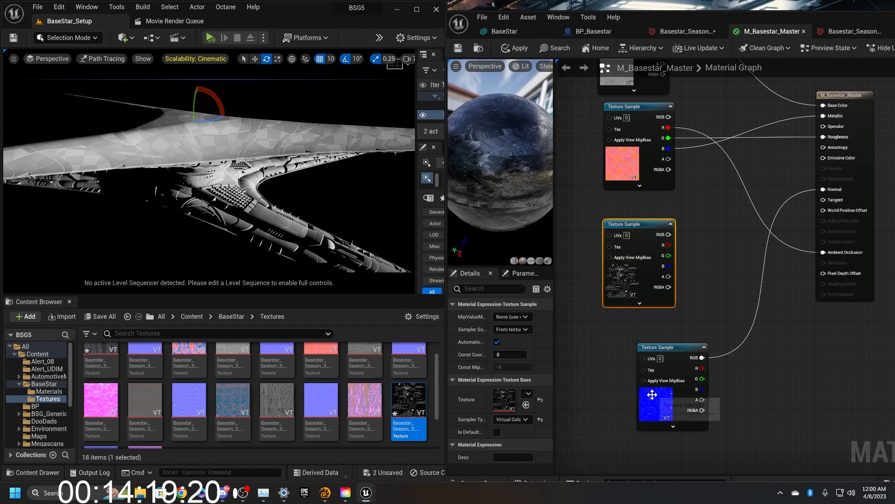
{"action": "left_click_drag", "start_coordinate": [652, 395], "coordinate": [625, 389]}
Step: Add a Lerp node above the normal sample, feed the line texture's red channel into its Alpha, and place that sample to its left
{"action": "scroll", "coordinate": [624, 331], "scroll_direction": "up", "scroll_amount": 2}
{"action": "right_click_drag", "start_coordinate": [623, 331], "coordinate": [775, 294]}
{"action": "left_click_drag", "start_coordinate": [742, 282], "coordinate": [554, 292]}
{"action": "right_click_drag", "start_coordinate": [695, 300], "coordinate": [753, 323]}
{"action": "right_click_drag", "start_coordinate": [738, 262], "coordinate": [669, 291]}
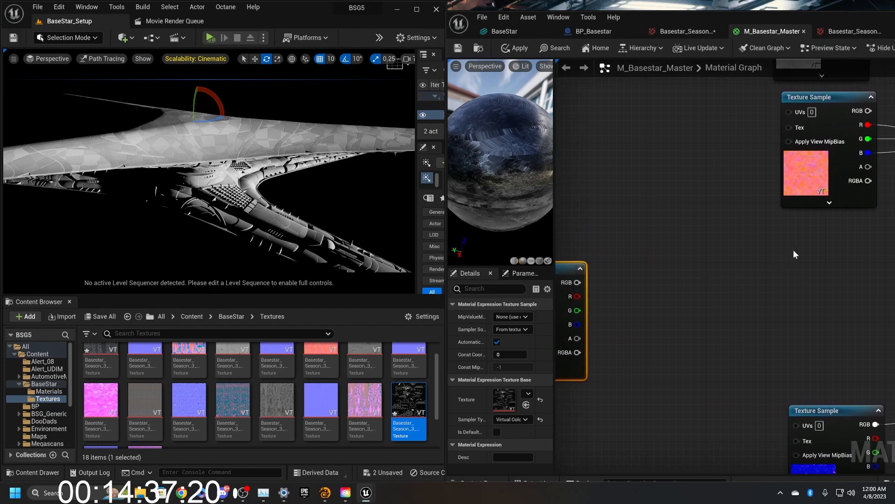
{"action": "left_click", "coordinate": [778, 270]}
{"action": "right_click_drag", "start_coordinate": [767, 299], "coordinate": [787, 289]}
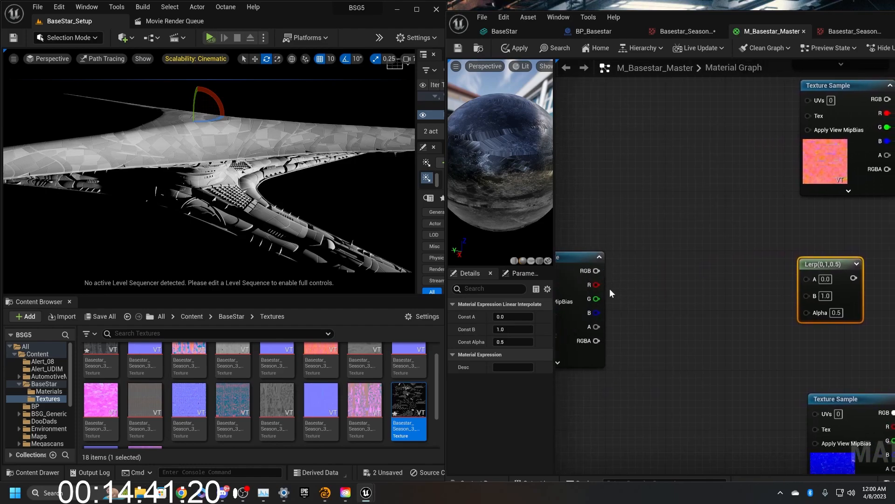
{"action": "left_click_drag", "start_coordinate": [777, 315], "coordinate": [807, 312]}
{"action": "right_click_drag", "start_coordinate": [742, 287], "coordinate": [797, 318]}
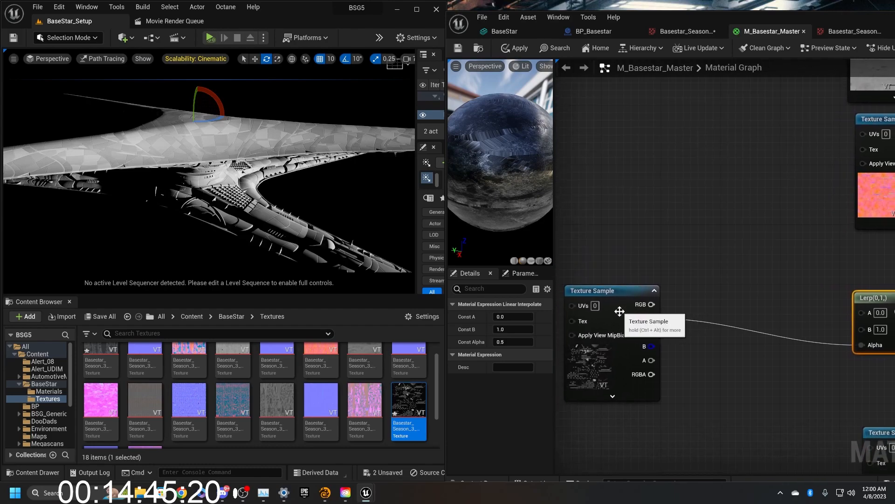
{"action": "left_click_drag", "start_coordinate": [621, 312], "coordinate": [751, 384]}
{"action": "right_click_drag", "start_coordinate": [791, 333], "coordinate": [664, 361]}
{"action": "right_click_drag", "start_coordinate": [644, 283], "coordinate": [665, 226]}
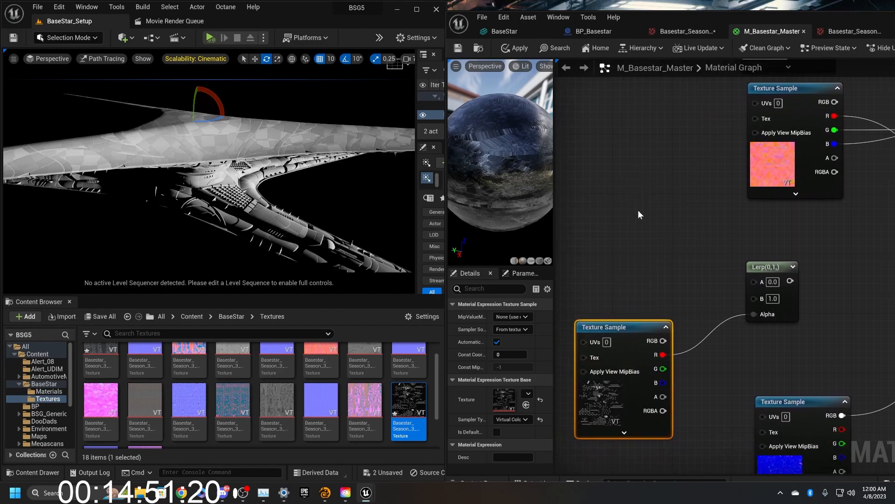
Step: Add a three-component constant vector and a single-value constant above the line texture sample
{"action": "left_click", "coordinate": [642, 165]}
{"action": "left_click_drag", "start_coordinate": [667, 235], "coordinate": [610, 169]}
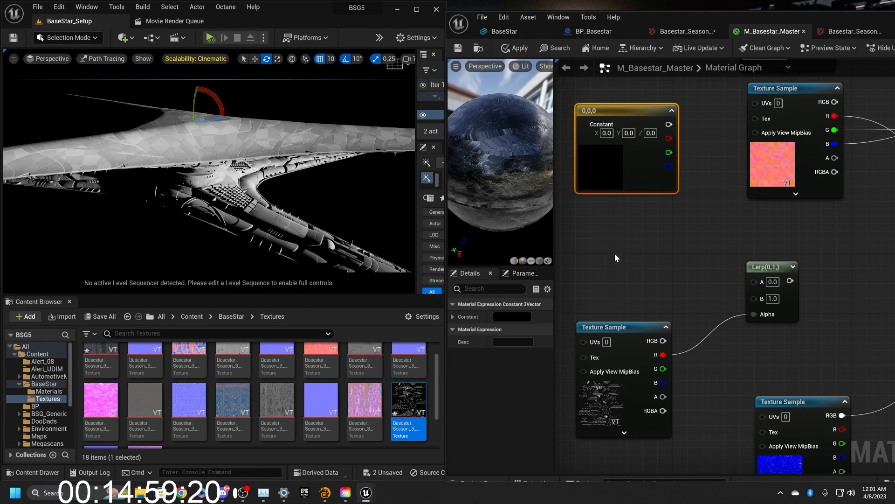
{"action": "left_click", "coordinate": [594, 258]}
{"action": "mouse_move", "coordinate": [664, 287]}
{"action": "right_mouse_down"}
{"action": "mouse_move", "coordinate": [647, 271]}
{"action": "mouse_move", "coordinate": [663, 276]}
{"action": "right_mouse_up"}
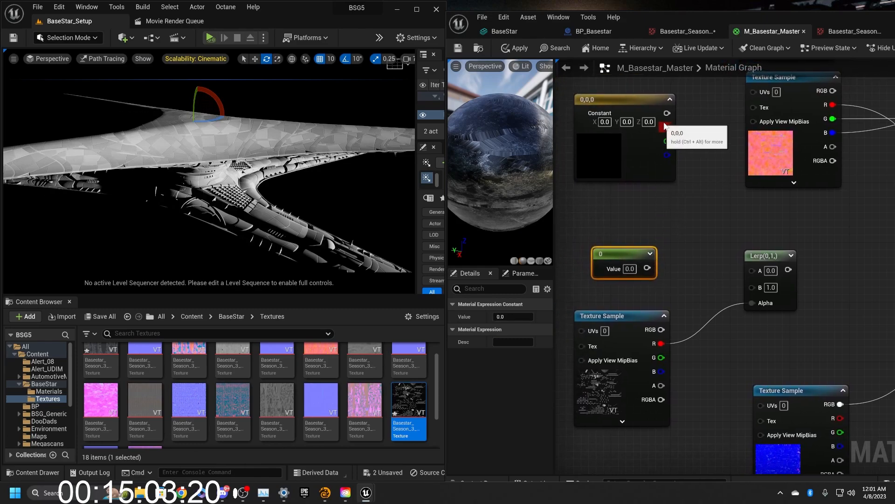
Step: Connect the single-value constant to the Lerp's A and the vector constant to its B, stacking both above the line texture sample
{"action": "left_click_drag", "start_coordinate": [648, 267], "coordinate": [755, 269]}
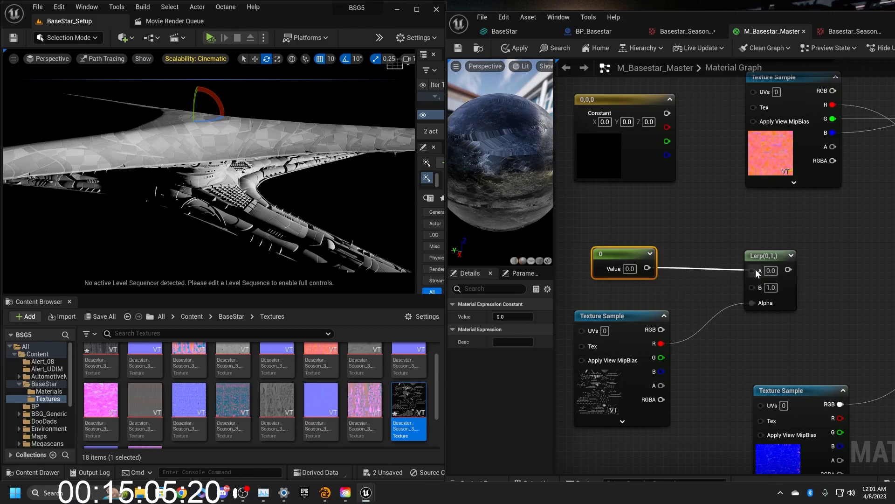
{"action": "left_click_drag", "start_coordinate": [624, 266], "coordinate": [620, 224]}
{"action": "left_click_drag", "start_coordinate": [667, 113], "coordinate": [753, 283]}
{"action": "left_click_drag", "start_coordinate": [628, 141], "coordinate": [628, 283]}
{"action": "left_click_drag", "start_coordinate": [597, 165], "coordinate": [651, 273]}
{"action": "left_click_drag", "start_coordinate": [639, 290], "coordinate": [627, 227]}
{"action": "left_click", "coordinate": [655, 268]}
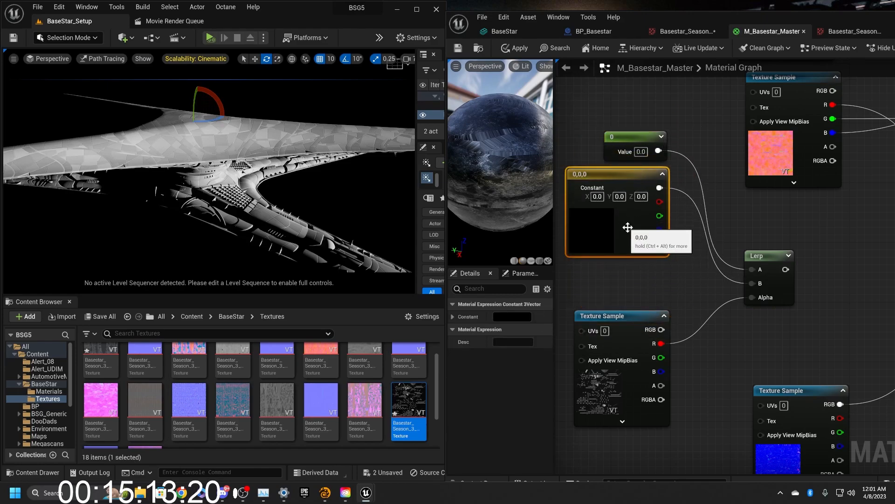
Step: Set the vector constant's colour to white (1,1,1) and place the node just above the line texture sample
{"action": "double_click", "coordinate": [628, 228]}
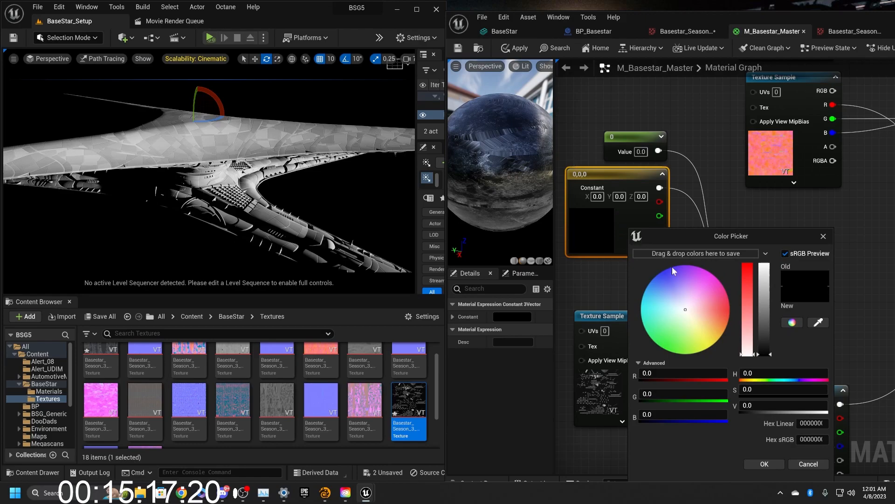
{"action": "left_click_drag", "start_coordinate": [767, 293], "coordinate": [775, 257]}
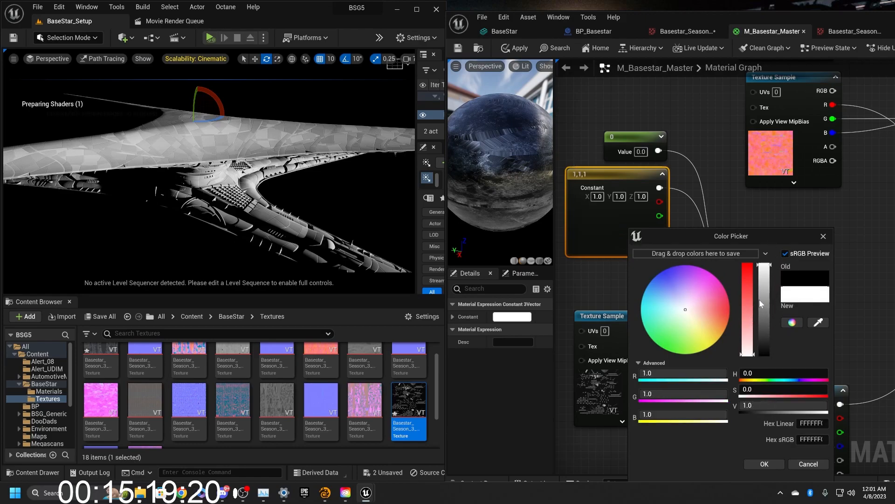
{"action": "left_click", "coordinate": [777, 469]}
{"action": "left_click_drag", "start_coordinate": [580, 236], "coordinate": [587, 265]}
{"action": "right_click_drag", "start_coordinate": [674, 316], "coordinate": [743, 295]}
{"action": "left_click_drag", "start_coordinate": [685, 227], "coordinate": [677, 234]}
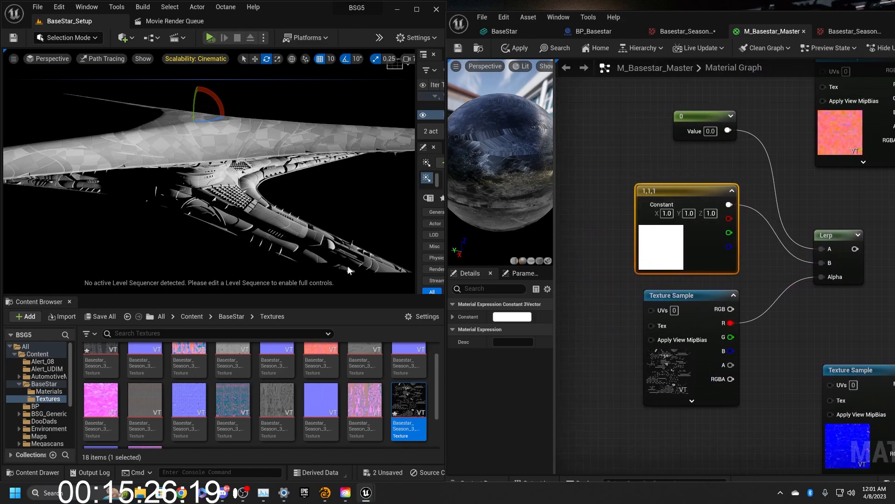
Step: Search the whole Content folder for "noise" and add the Noise_08_Color_4k texture to the material graph
{"action": "left_click", "coordinate": [38, 355]}
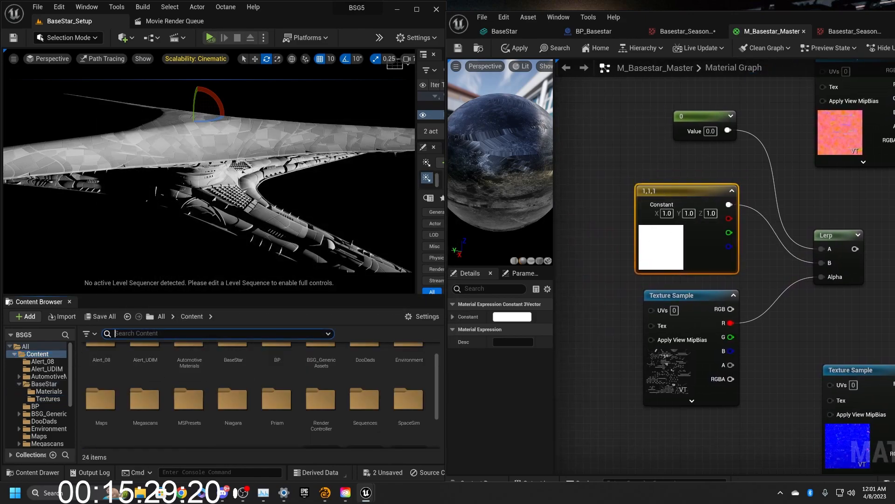
{"action": "type", "text": "noise"}
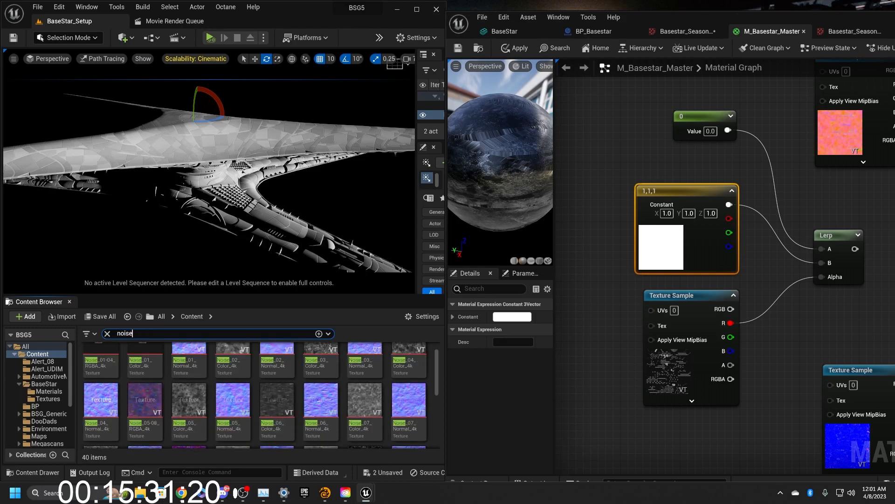
{"action": "scroll", "coordinate": [396, 437], "scroll_direction": "up", "scroll_amount": 1}
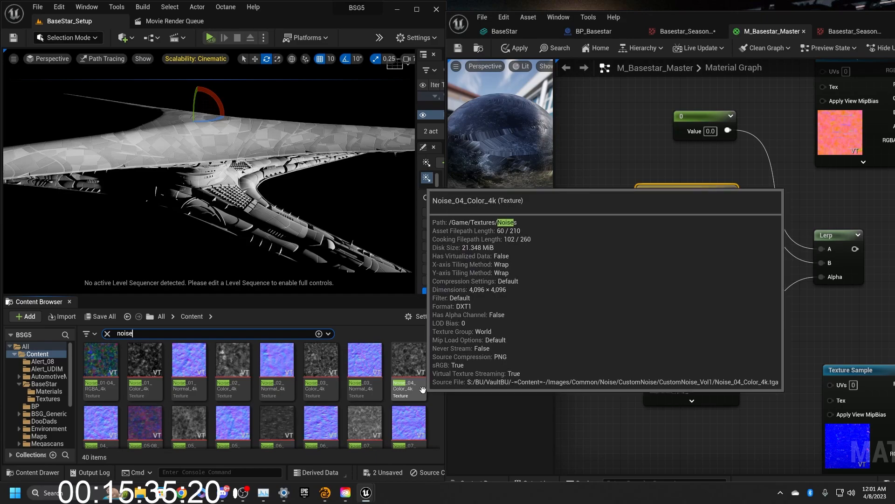
{"action": "scroll", "coordinate": [387, 390], "scroll_direction": "down", "scroll_amount": 1}
{"action": "scroll", "coordinate": [385, 391], "scroll_direction": "down", "scroll_amount": 1}
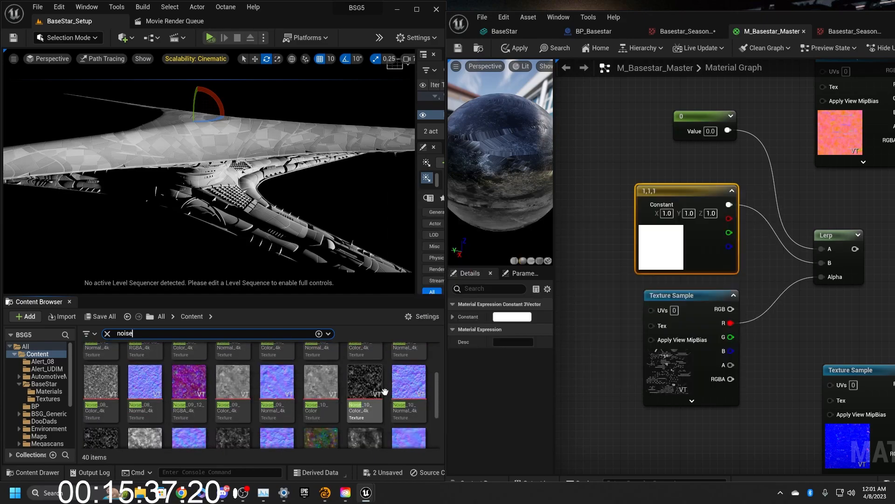
{"action": "scroll", "coordinate": [385, 390], "scroll_direction": "down", "scroll_amount": 2}
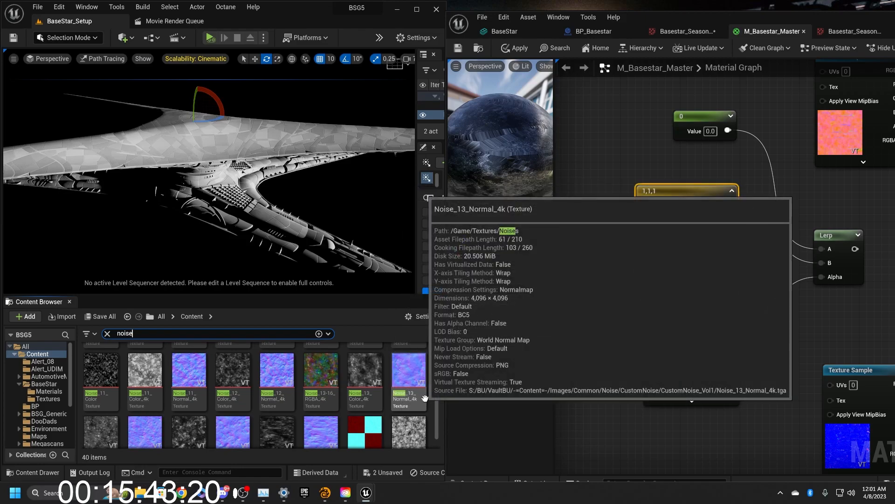
{"action": "scroll", "coordinate": [419, 405], "scroll_direction": "down", "scroll_amount": 1}
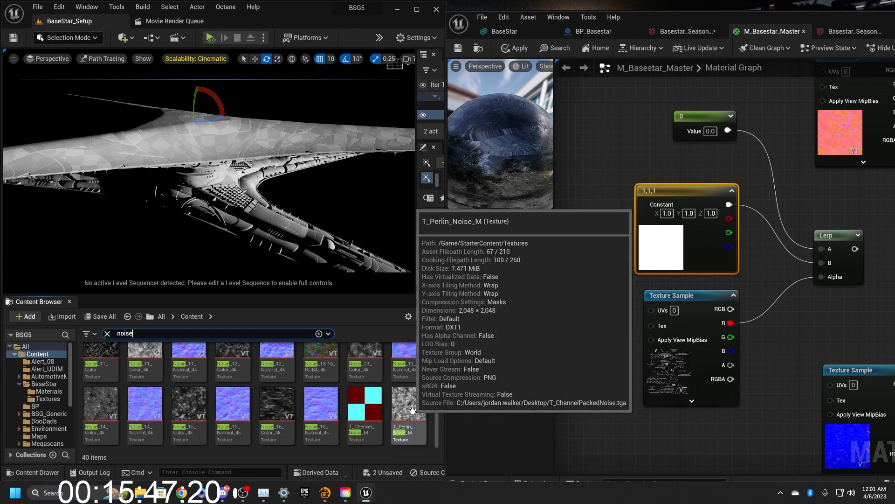
{"action": "scroll", "coordinate": [413, 409], "scroll_direction": "up", "scroll_amount": 1}
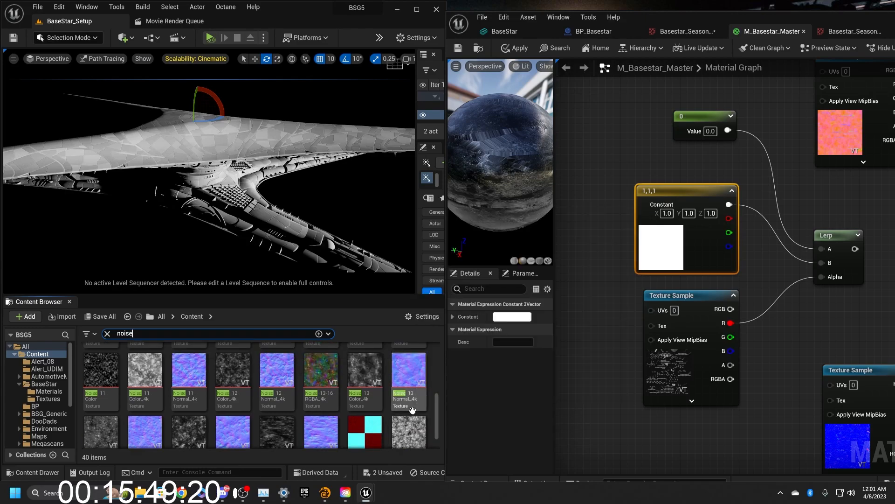
{"action": "scroll", "coordinate": [330, 409], "scroll_direction": "up", "scroll_amount": 2}
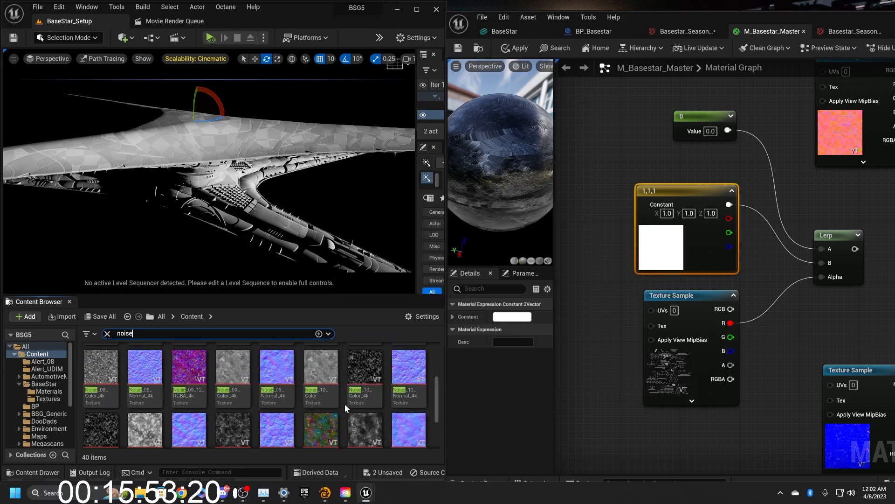
{"action": "mouse_move", "coordinate": [93, 371]}
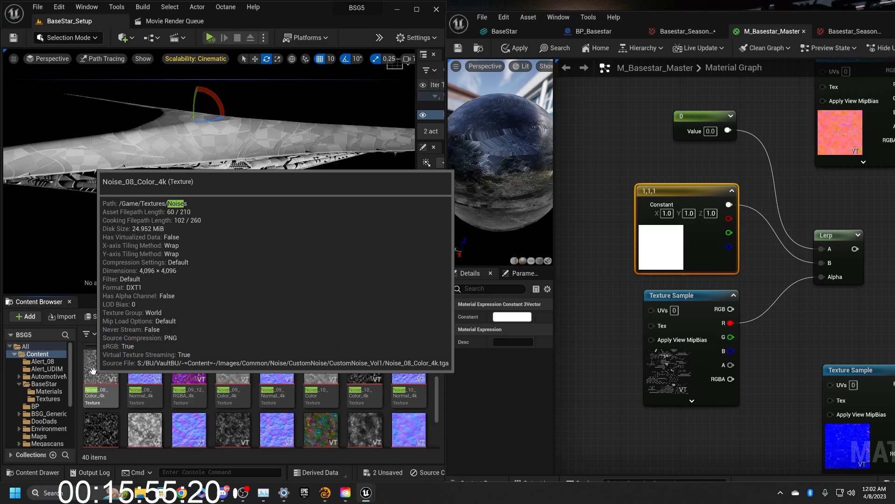
{"action": "left_click_drag", "start_coordinate": [93, 370], "coordinate": [572, 259]}
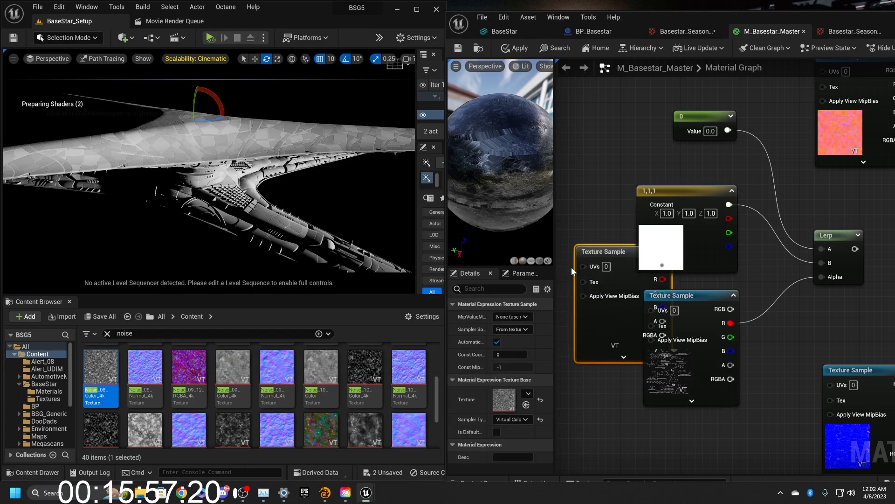
Step: Arrange the noise sample directly below the white vector constant, with both nodes to the left of the line texture sample
{"action": "left_click_drag", "start_coordinate": [586, 320], "coordinate": [549, 260]}
{"action": "right_click_drag", "start_coordinate": [656, 334], "coordinate": [677, 377]}
{"action": "left_click_drag", "start_coordinate": [604, 312], "coordinate": [679, 334]}
{"action": "right_click_drag", "start_coordinate": [690, 326], "coordinate": [575, 324]}
{"action": "left_click_drag", "start_coordinate": [755, 298], "coordinate": [607, 205]}
{"action": "left_click_drag", "start_coordinate": [605, 338], "coordinate": [601, 344]}
{"action": "left_click_drag", "start_coordinate": [579, 315], "coordinate": [596, 309]}
{"action": "right_click_drag", "start_coordinate": [642, 262], "coordinate": [722, 274]}
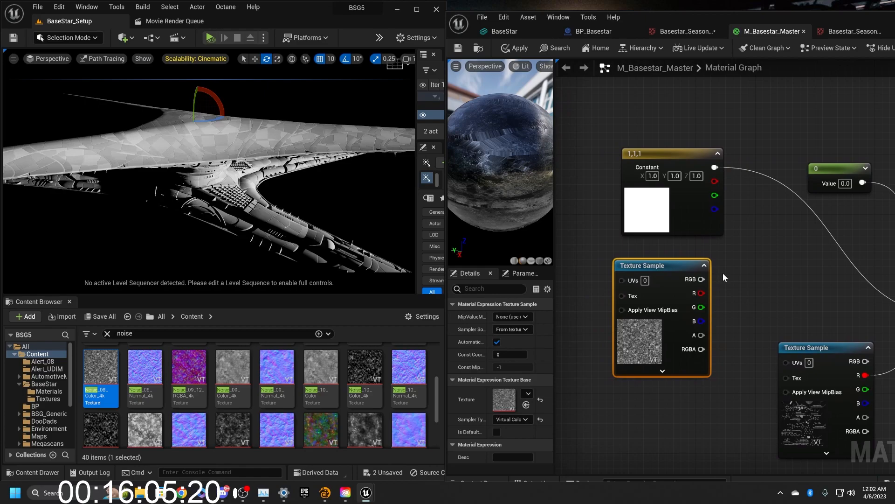
Step: Add a Multiply node combining the white constant (A) with the noise sample's RGB (B), and send its output to the Lerp's B
{"action": "left_click", "coordinate": [754, 243]}
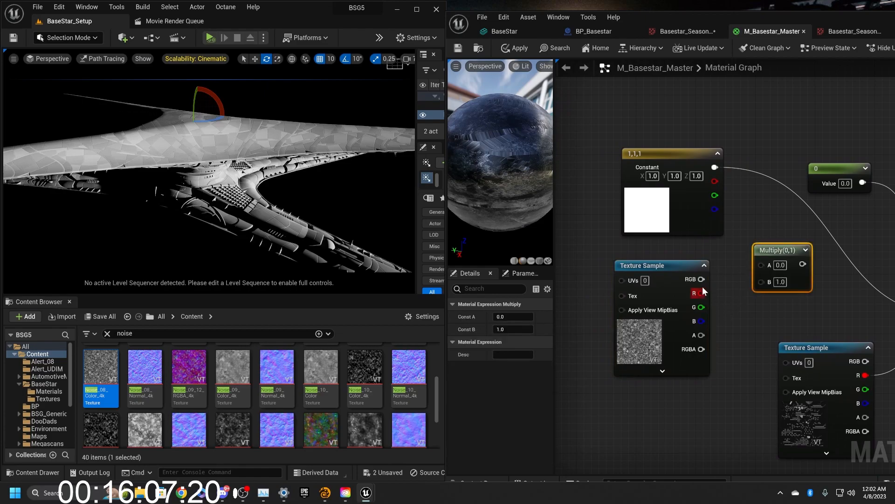
{"action": "mouse_move", "coordinate": [710, 285]}
{"action": "left_mouse_down"}
{"action": "mouse_move", "coordinate": [743, 296]}
{"action": "mouse_move", "coordinate": [712, 291]}
{"action": "left_mouse_up"}
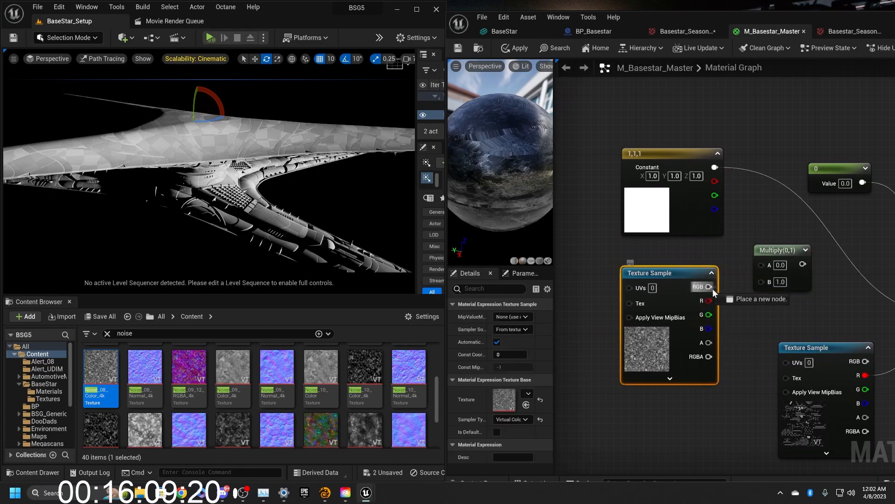
{"action": "left_click_drag", "start_coordinate": [768, 279], "coordinate": [767, 280]}
{"action": "left_click_drag", "start_coordinate": [722, 171], "coordinate": [799, 265], "text": "ctrl"}
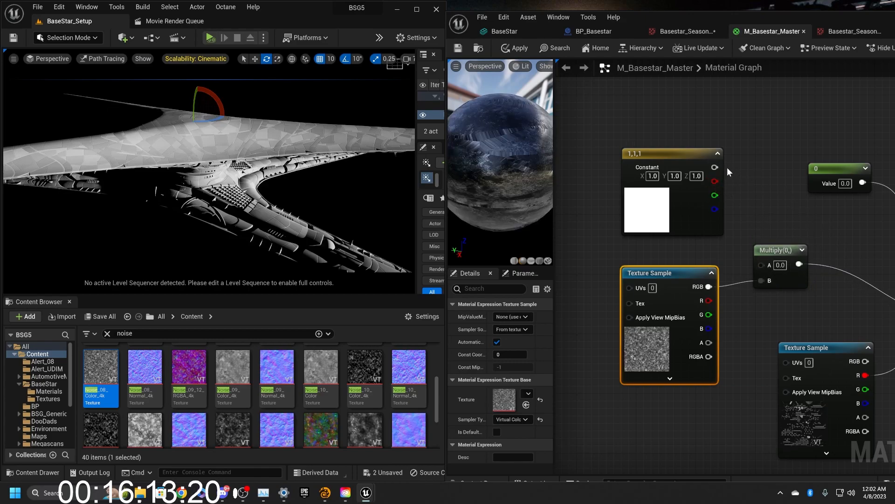
{"action": "left_click_drag", "start_coordinate": [715, 167], "coordinate": [764, 264]}
Step: Move the single-value constant above the white constant and connect the Lerp's output to the material's Emissive Color
{"action": "right_click_drag", "start_coordinate": [764, 277], "coordinate": [740, 280]}
{"action": "left_click_drag", "start_coordinate": [805, 174], "coordinate": [632, 104]}
{"action": "right_click_drag", "start_coordinate": [830, 310], "coordinate": [574, 185]}
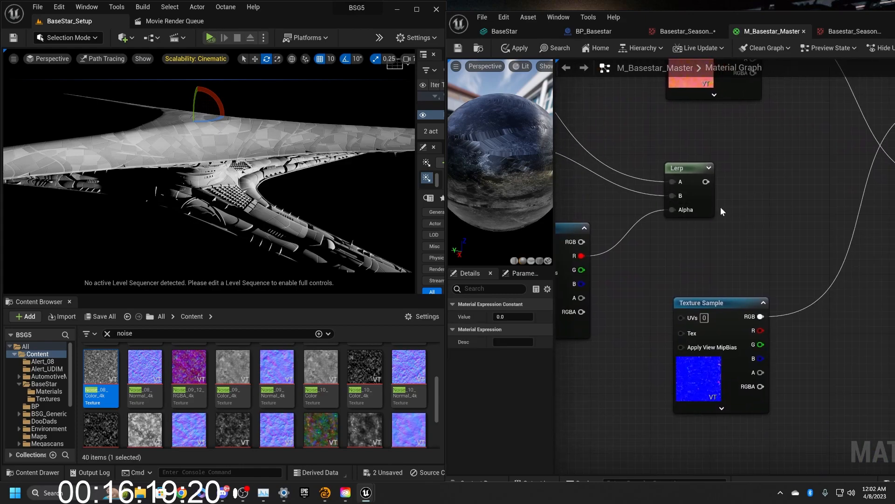
{"action": "right_click_drag", "start_coordinate": [743, 204], "coordinate": [621, 301]}
{"action": "scroll", "coordinate": [621, 300], "scroll_direction": "down", "scroll_amount": 1}
{"action": "left_click_drag", "start_coordinate": [589, 280], "coordinate": [810, 173]}
Step: Add a BumpOffset node to the left of the noise sample and connect its output to that sample's UVs
{"action": "right_click_drag", "start_coordinate": [684, 279], "coordinate": [886, 302]}
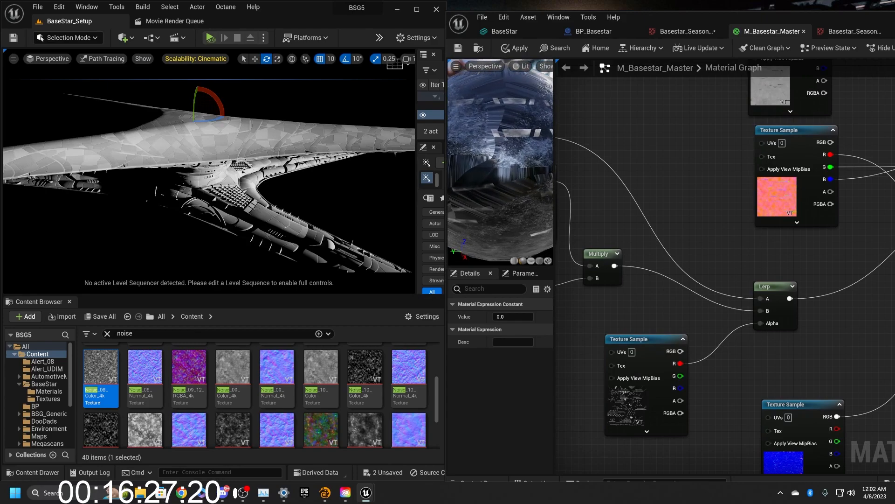
{"action": "right_click_drag", "start_coordinate": [684, 279], "coordinate": [845, 305]}
{"action": "scroll", "coordinate": [731, 326], "scroll_direction": "up", "scroll_amount": 1}
{"action": "right_click_drag", "start_coordinate": [730, 326], "coordinate": [784, 326]}
{"action": "right_click_drag", "start_coordinate": [593, 317], "coordinate": [651, 307]}
{"action": "right_click", "coordinate": [651, 307]}
{"action": "type", "text": "Bum"}
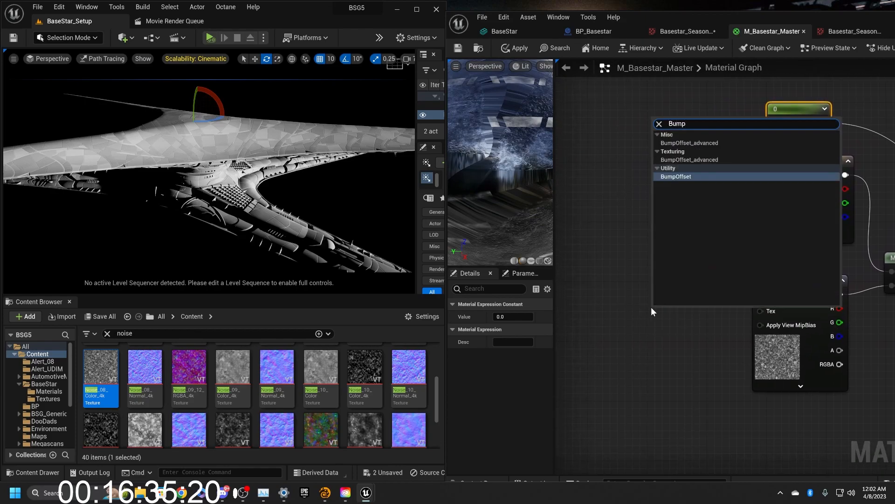
{"action": "type", "text": "p"}
{"action": "key", "text": "Return"}
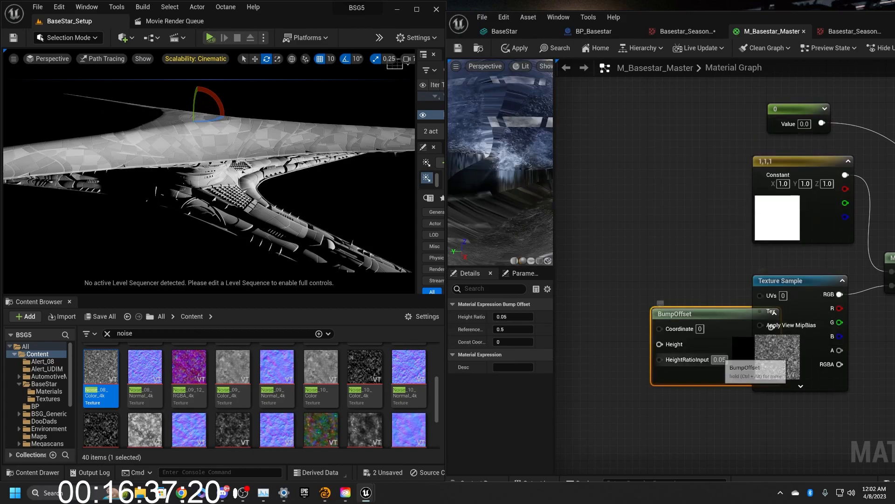
{"action": "left_click_drag", "start_coordinate": [704, 314], "coordinate": [633, 274]}
{"action": "left_click_drag", "start_coordinate": [700, 287], "coordinate": [762, 292]}
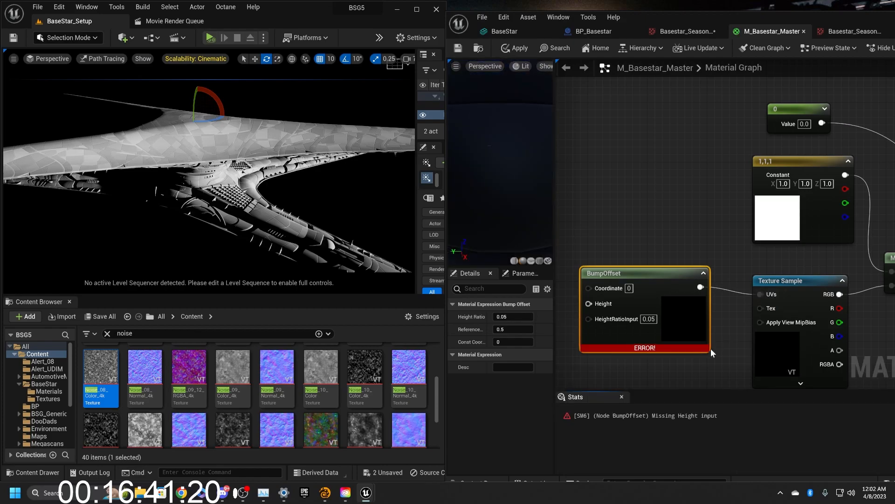
Step: Add a single-value constant left of BumpOffset, connect it to the Height input, and apply the material
{"action": "left_click_drag", "start_coordinate": [693, 324], "coordinate": [700, 337]}
{"action": "right_click_drag", "start_coordinate": [697, 350], "coordinate": [798, 313]}
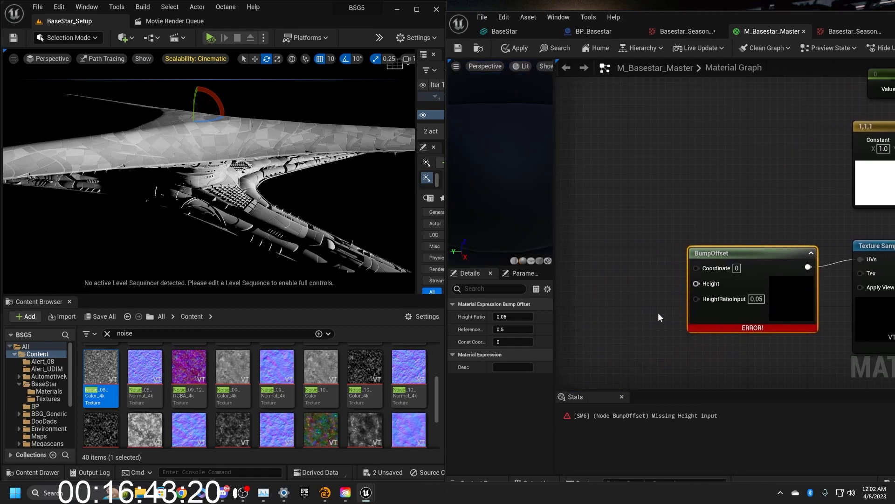
{"action": "key", "text": "1"}
{"action": "left_click", "coordinate": [624, 287]}
{"action": "left_click_drag", "start_coordinate": [654, 296], "coordinate": [698, 283]}
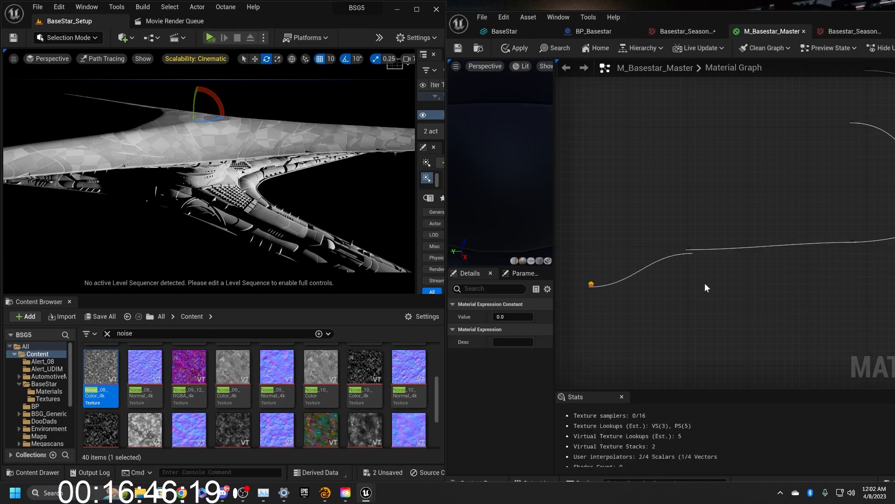
{"action": "left_click", "coordinate": [509, 51]}
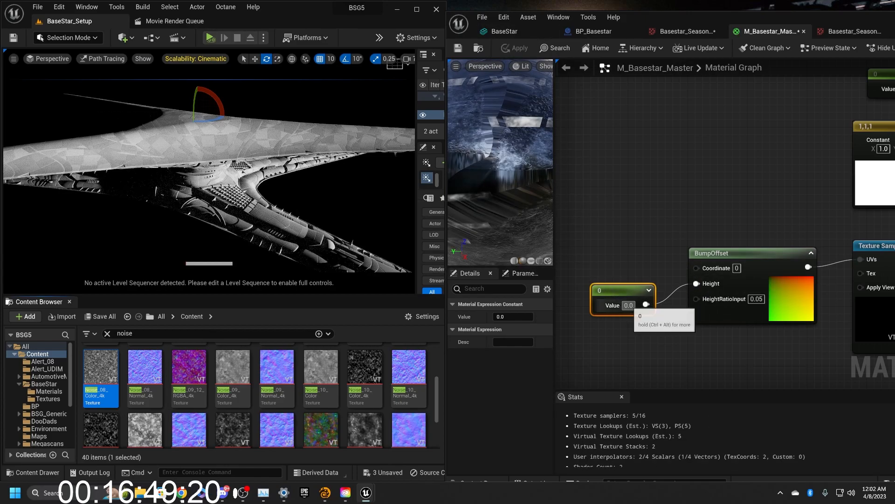
Step: Set the BumpOffset height constant to -1 and align that node with the Height input
{"action": "left_click", "coordinate": [629, 305]}
{"action": "type", "text": "-1"}
{"action": "key", "text": "Return"}
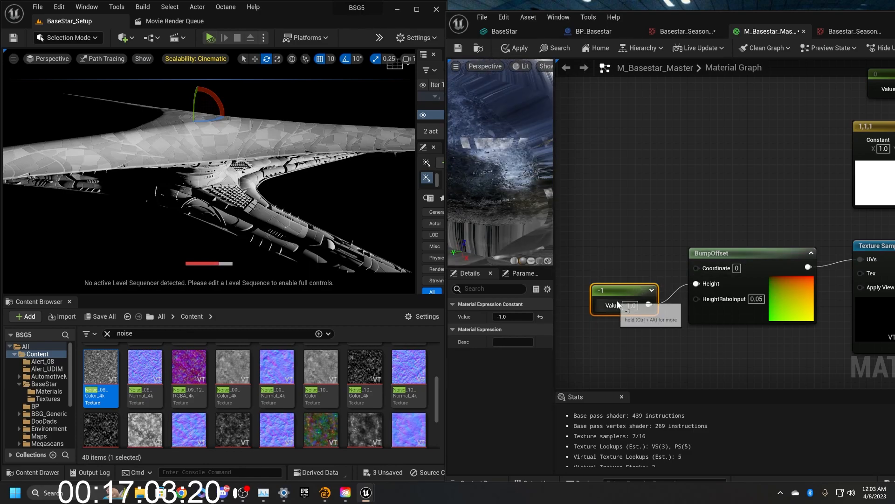
{"action": "left_click_drag", "start_coordinate": [617, 300], "coordinate": [616, 278]}
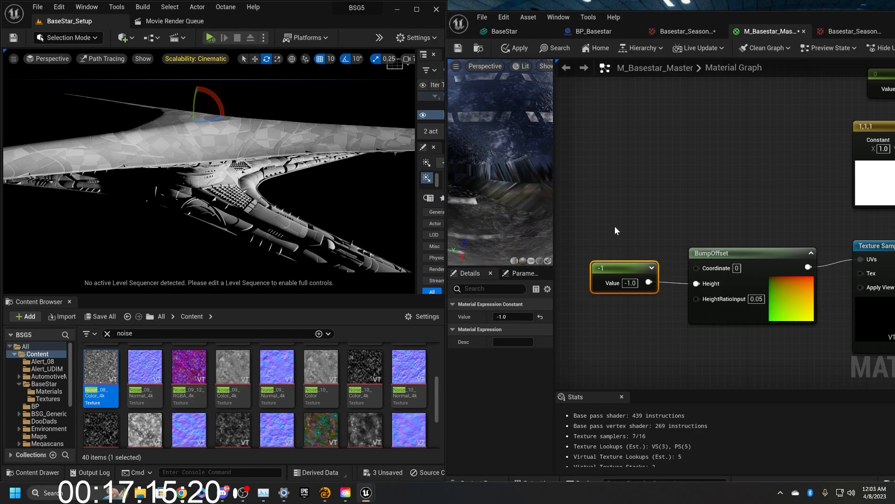
Step: Tidy the emission nodes by moving the line texture sample below the noise sample and the Lerp closer to the Multiply node
{"action": "right_click_drag", "start_coordinate": [765, 239], "coordinate": [737, 228]}
{"action": "left_click_drag", "start_coordinate": [612, 245], "coordinate": [707, 291]}
{"action": "left_click", "coordinate": [726, 325]}
{"action": "right_click_drag", "start_coordinate": [769, 359], "coordinate": [674, 363]}
{"action": "scroll", "coordinate": [667, 321], "scroll_direction": "down", "scroll_amount": 2}
{"action": "right_click_drag", "start_coordinate": [738, 348], "coordinate": [616, 293]}
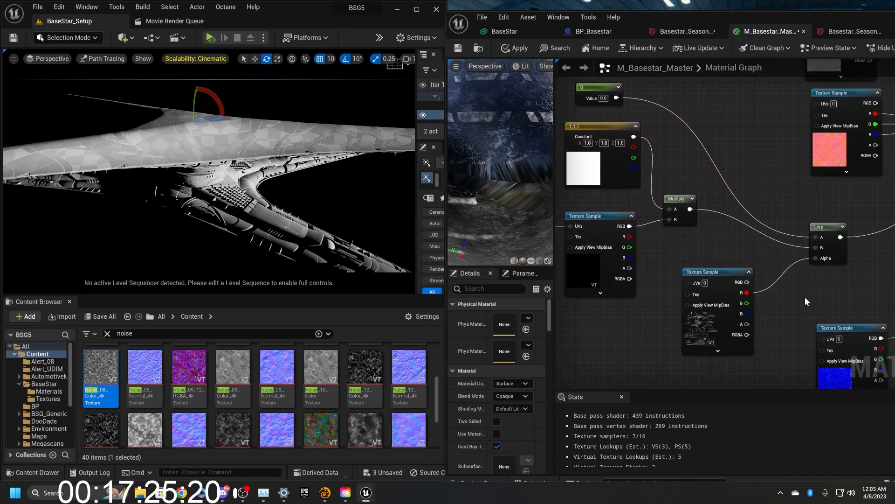
{"action": "right_click_drag", "start_coordinate": [805, 297], "coordinate": [798, 314]}
{"action": "left_click_drag", "start_coordinate": [698, 348], "coordinate": [552, 381]}
{"action": "left_click_drag", "start_coordinate": [797, 239], "coordinate": [740, 195]}
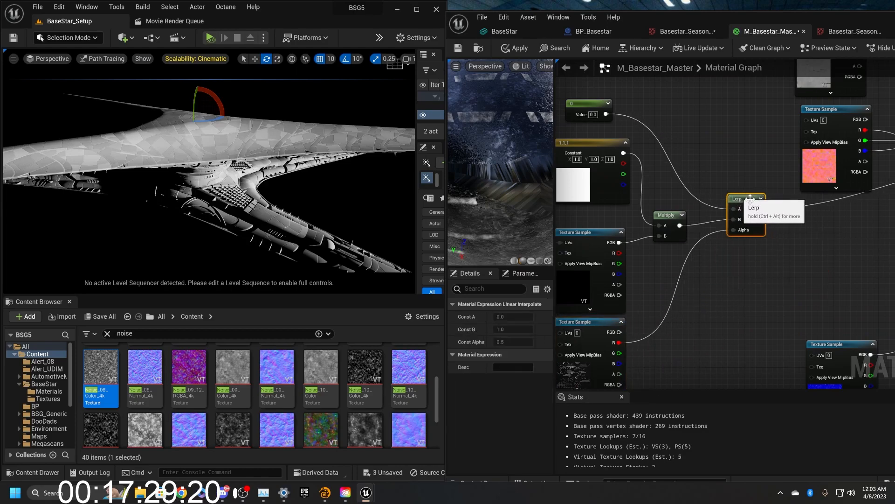
Step: Create a StaticSwitchParameter from the Lerp's output, feeding its True input, and name it "HasEmission?"
{"action": "right_click_drag", "start_coordinate": [771, 220], "coordinate": [640, 320]}
{"action": "left_click_drag", "start_coordinate": [617, 301], "coordinate": [685, 319]}
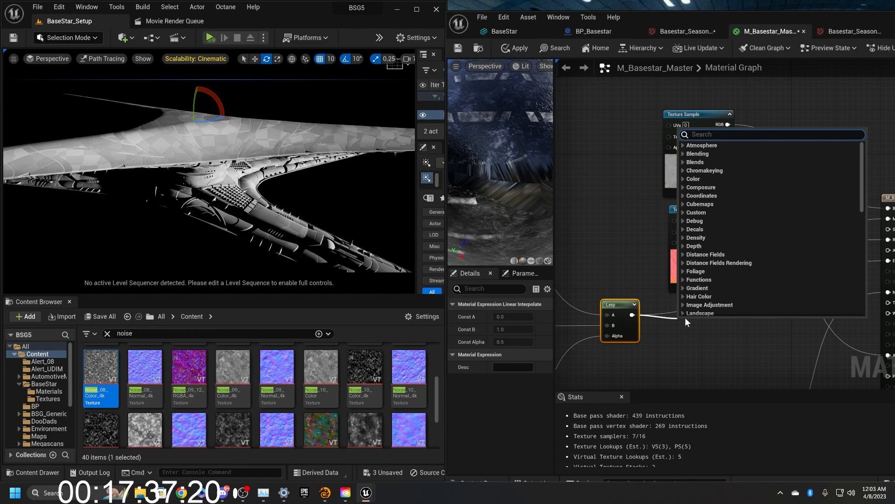
{"action": "type", "text": "static s"}
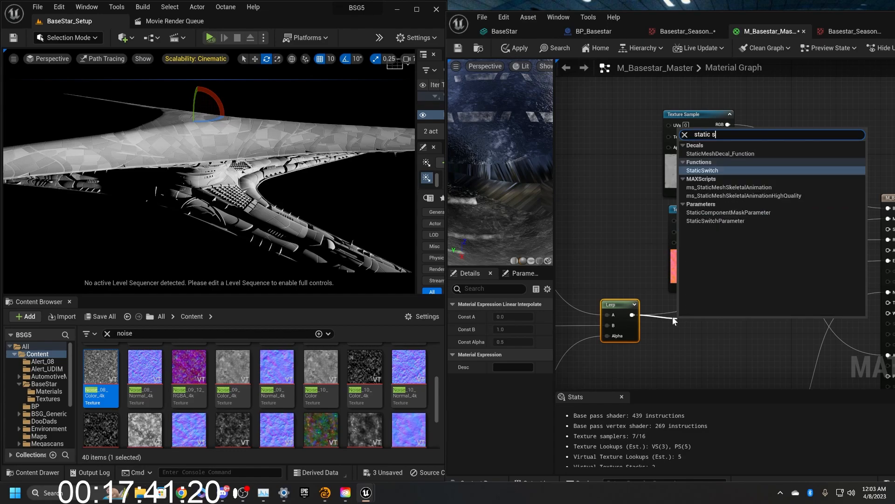
{"action": "left_click", "coordinate": [754, 220]}
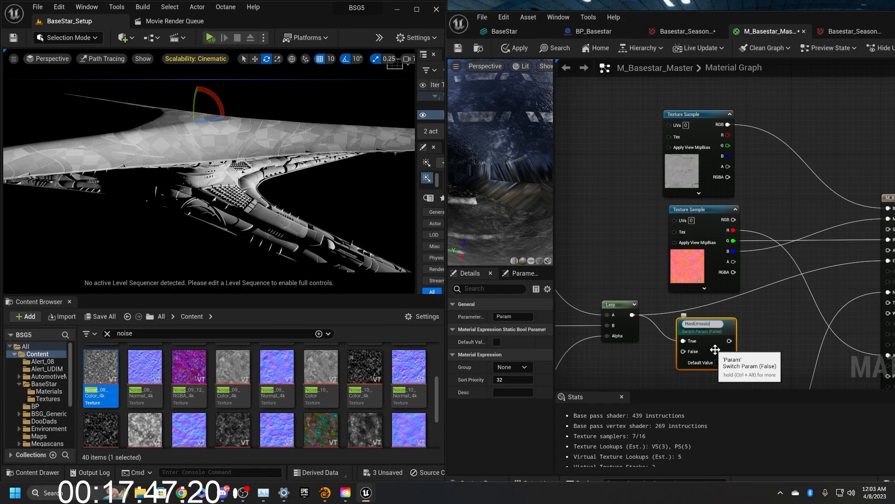
{"action": "key", "text": "Return"}
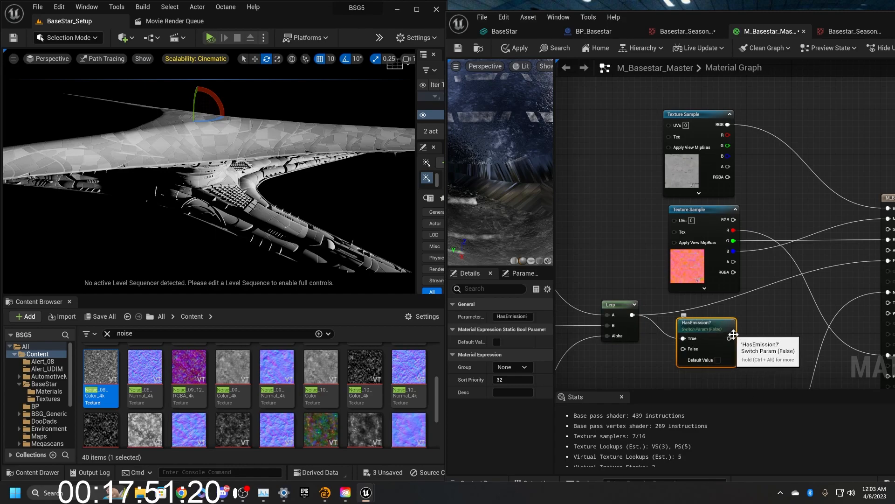
Step: Connect the HasEmission? switch to Emissive Color and feed its False input from a 0 constant placed beneath the Lerp
{"action": "left_click_drag", "start_coordinate": [736, 338], "coordinate": [886, 255]}
{"action": "left_click", "coordinate": [871, 248]}
{"action": "left_click_drag", "start_coordinate": [729, 338], "coordinate": [889, 263]}
{"action": "right_click_drag", "start_coordinate": [730, 324], "coordinate": [838, 223]}
{"action": "left_click", "coordinate": [692, 287]}
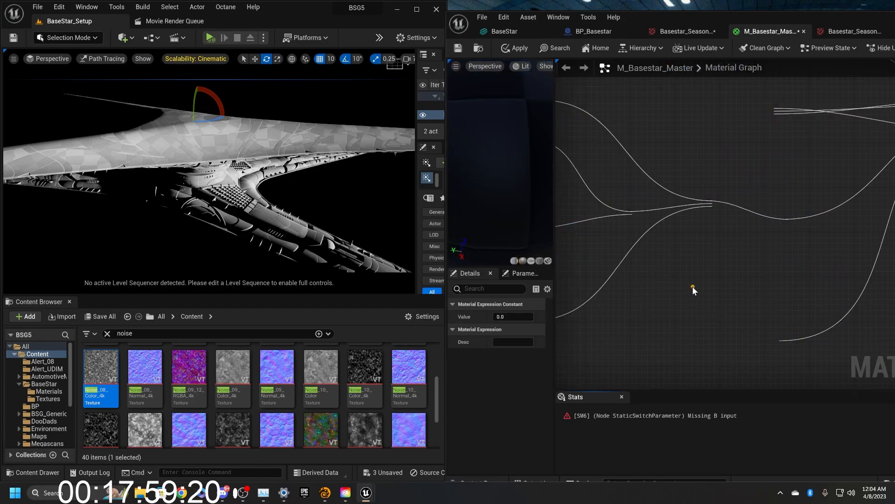
{"action": "left_click_drag", "start_coordinate": [735, 303], "coordinate": [730, 252]}
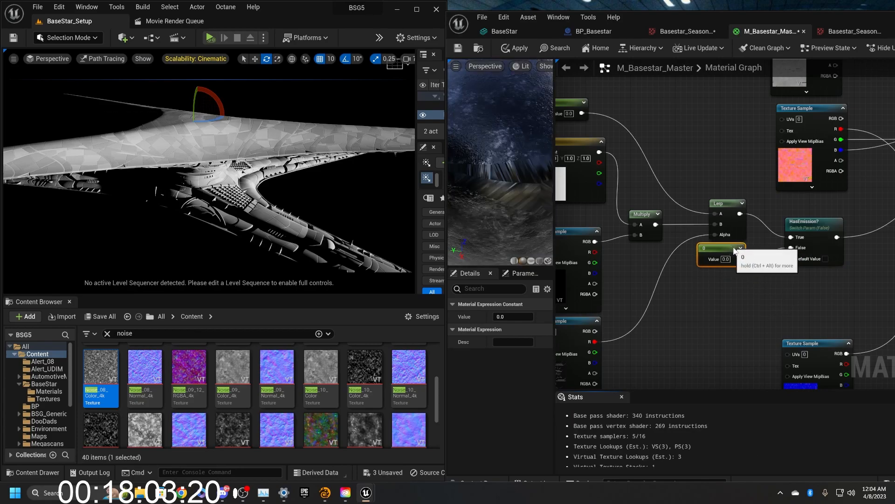
Step: Group all the emission nodes, from the height constant through the HasEmission? switch, in a comment box titled "Emission"
{"action": "scroll", "coordinate": [761, 304], "scroll_direction": "down", "scroll_amount": 5}
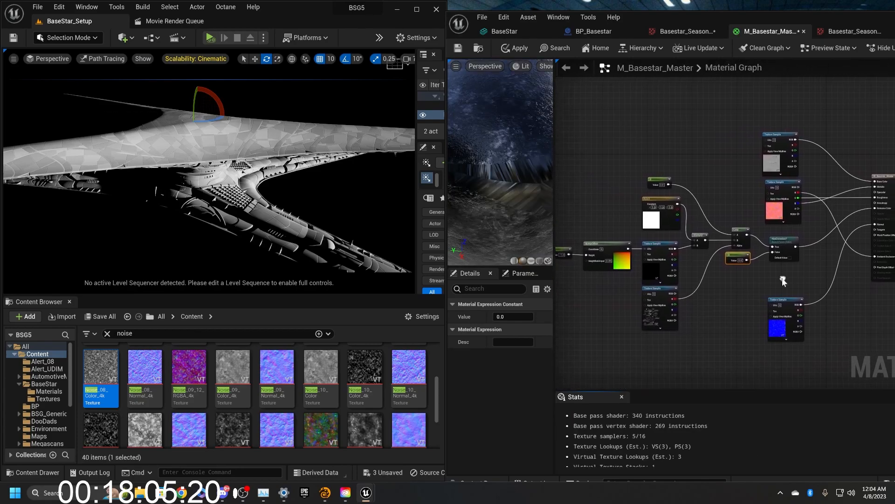
{"action": "right_click_drag", "start_coordinate": [823, 264], "coordinate": [830, 256]}
{"action": "left_click_drag", "start_coordinate": [833, 256], "coordinate": [732, 167]}
{"action": "left_click_drag", "start_coordinate": [590, 147], "coordinate": [823, 294], "text": "shift"}
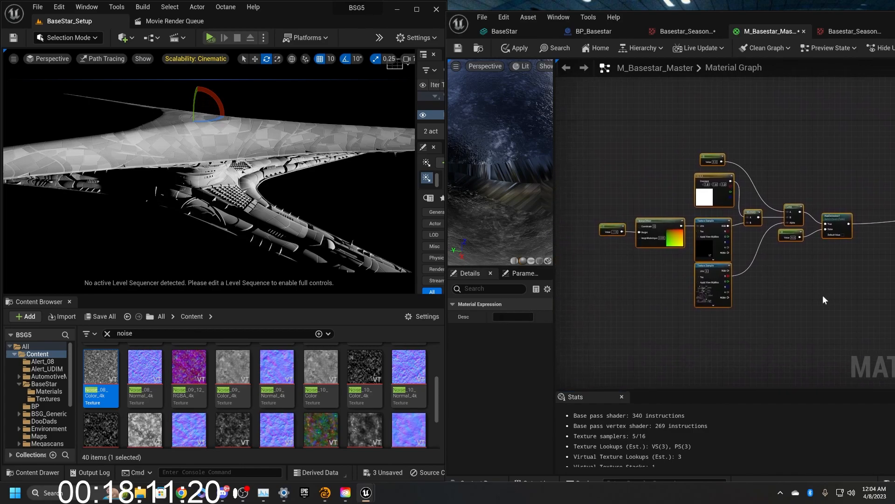
{"action": "key", "text": "c"}
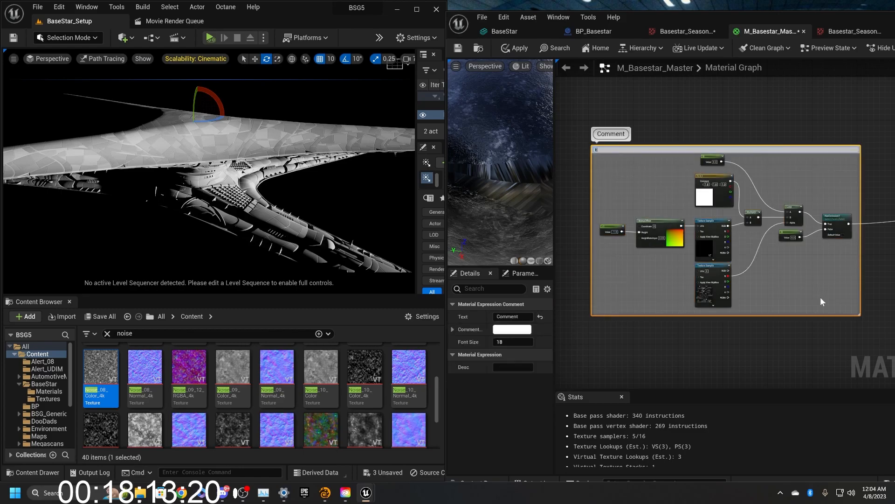
{"action": "type", "text": "Emission"}
{"action": "key", "text": "Return"}
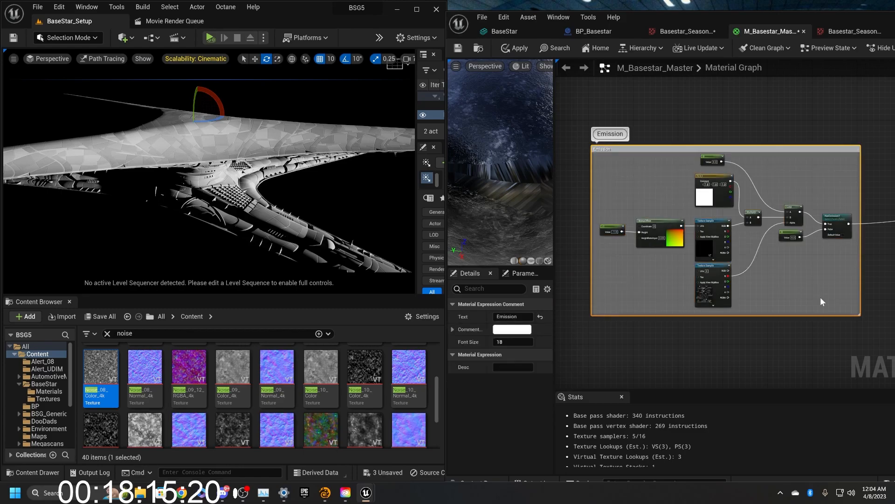
Step: Add a reroute node to the emission wire and place it in the gap between the packed and normal texture samples
{"action": "right_click_drag", "start_coordinate": [864, 149], "coordinate": [648, 277]}
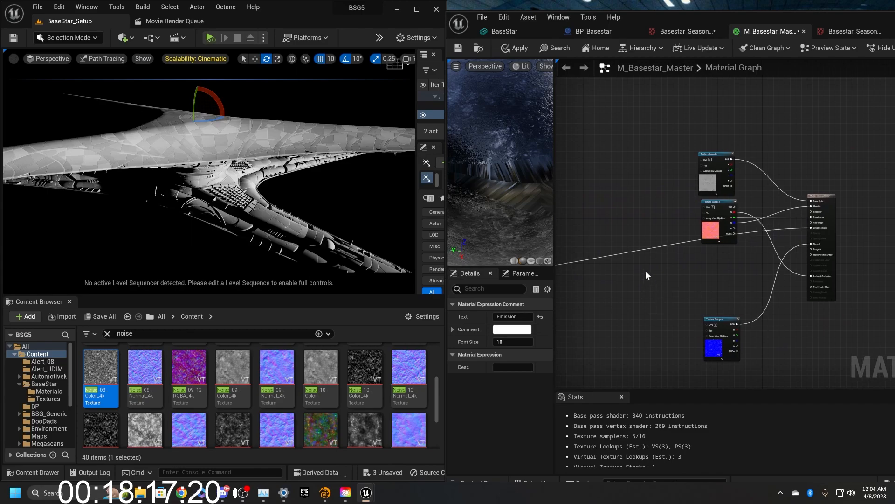
{"action": "double_click", "coordinate": [659, 246]}
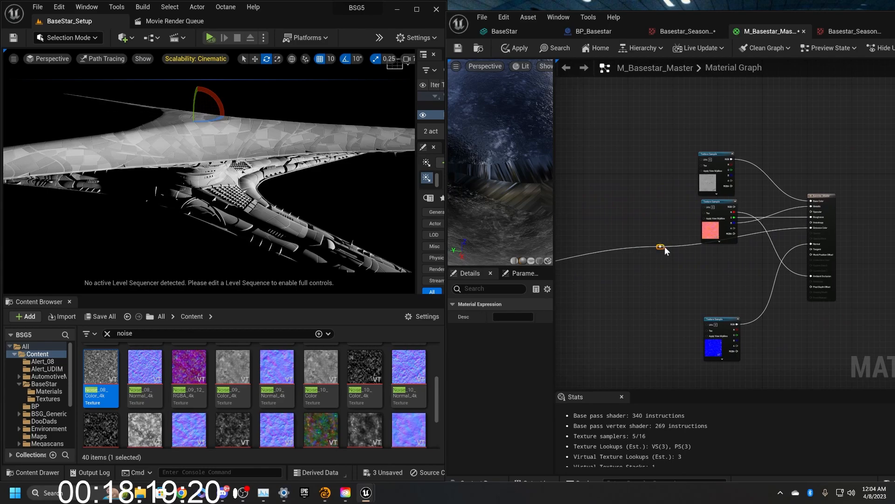
{"action": "left_click", "coordinate": [625, 263]}
{"action": "scroll", "coordinate": [627, 259], "scroll_direction": "up", "scroll_amount": 3}
{"action": "left_click", "coordinate": [690, 239]}
{"action": "left_click_drag", "start_coordinate": [699, 241], "coordinate": [657, 288]}
{"action": "left_click", "coordinate": [653, 307]}
{"action": "scroll", "coordinate": [667, 290], "scroll_direction": "down", "scroll_amount": 2}
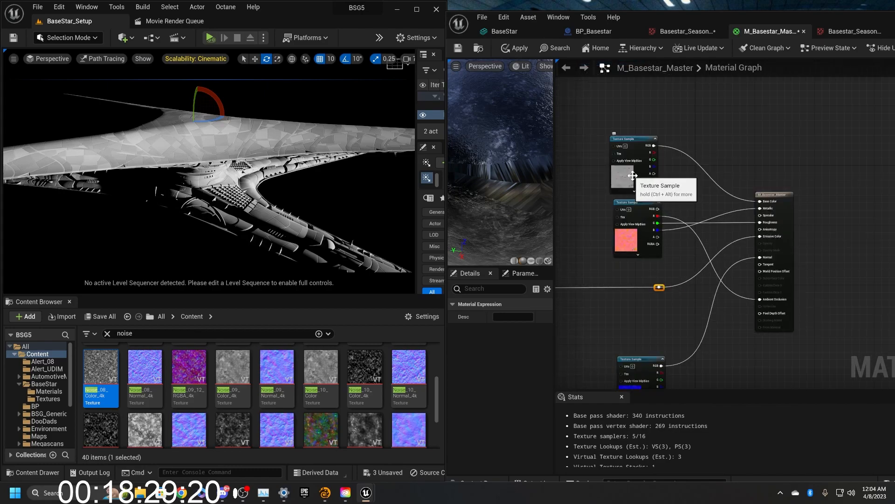
{"action": "left_click", "coordinate": [640, 179]}
{"action": "left_click_drag", "start_coordinate": [639, 178], "coordinate": [632, 181]}
Step: Convert the white color constant feeding the emission Multiply into a parameter named "EmissionColor"
{"action": "right_click_drag", "start_coordinate": [626, 334], "coordinate": [889, 208]}
{"action": "scroll", "coordinate": [810, 220], "scroll_direction": "down", "scroll_amount": 2}
{"action": "right_click_drag", "start_coordinate": [810, 220], "coordinate": [843, 282]}
{"action": "right_click_drag", "start_coordinate": [660, 298], "coordinate": [763, 299]}
{"action": "scroll", "coordinate": [688, 290], "scroll_direction": "up", "scroll_amount": 9}
{"action": "right_click_drag", "start_coordinate": [685, 293], "coordinate": [556, 291]}
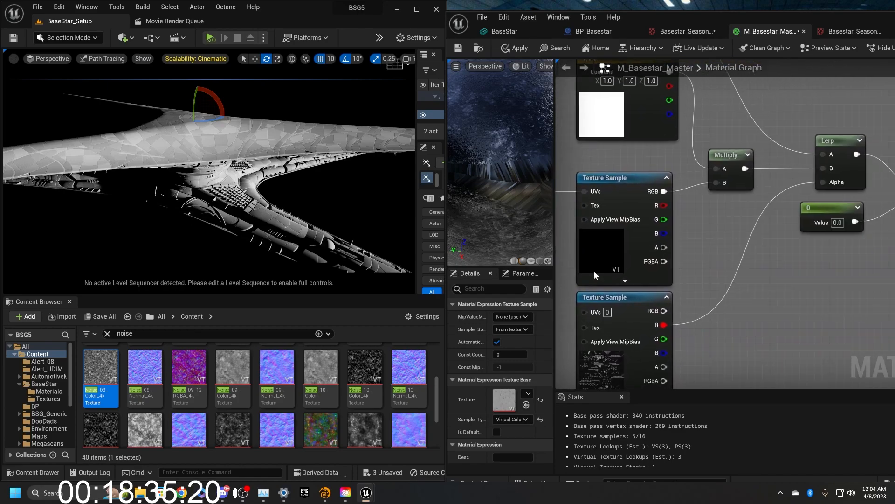
{"action": "scroll", "coordinate": [651, 256], "scroll_direction": "down", "scroll_amount": 4}
{"action": "right_click_drag", "start_coordinate": [746, 281], "coordinate": [560, 334]}
{"action": "right_click_drag", "start_coordinate": [840, 293], "coordinate": [887, 276]}
{"action": "scroll", "coordinate": [559, 217], "scroll_direction": "up", "scroll_amount": 1}
{"action": "right_click_drag", "start_coordinate": [597, 222], "coordinate": [686, 225]}
{"action": "right_click", "coordinate": [727, 230]}
{"action": "left_click", "coordinate": [763, 250]}
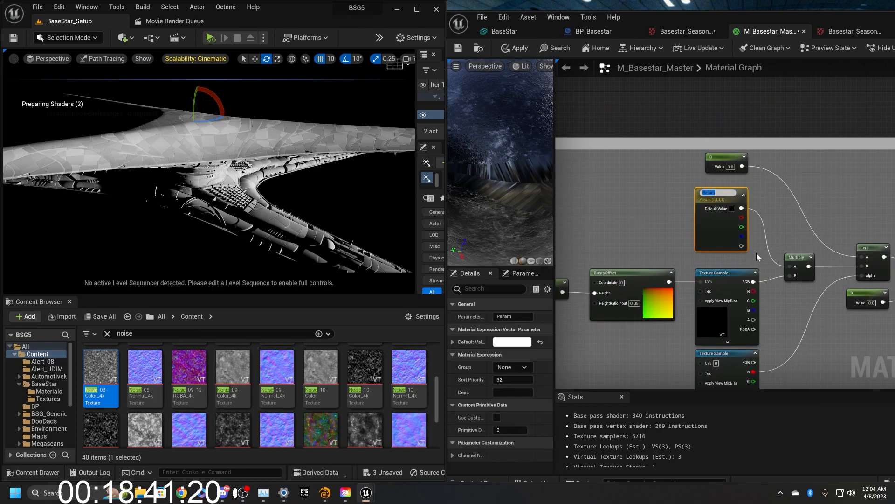
{"action": "type", "text": "EmissionColor"}
{"action": "key", "text": "Return"}
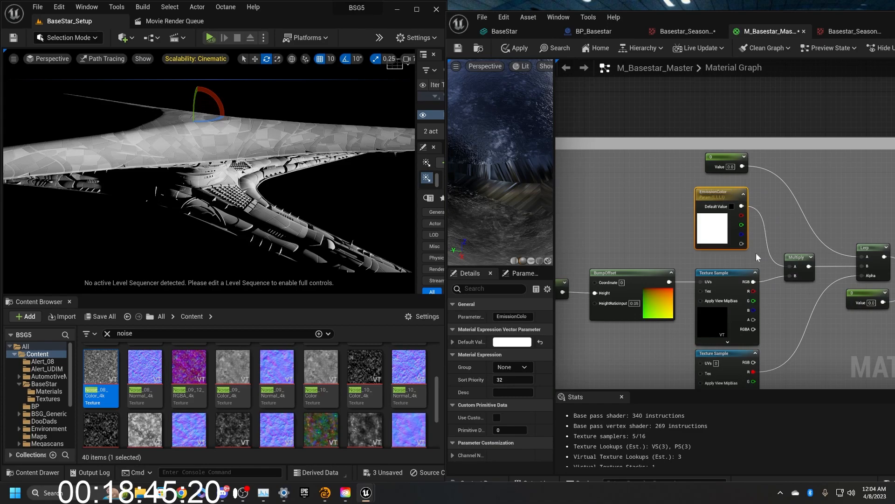
Step: Convert the -1 constant feeding the BumpOffset Height input into a parameter named "BumpOffsetDepth"
{"action": "right_click_drag", "start_coordinate": [678, 245], "coordinate": [788, 199]}
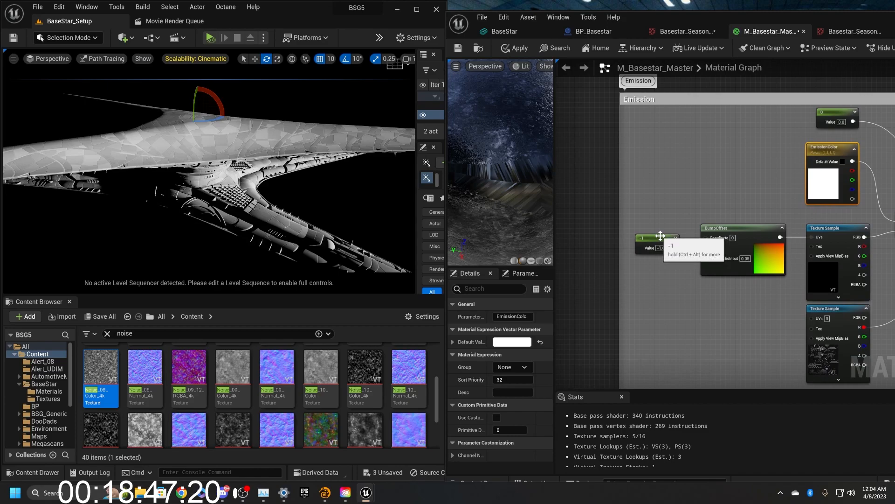
{"action": "right_click", "coordinate": [661, 235]}
{"action": "left_click", "coordinate": [691, 254]}
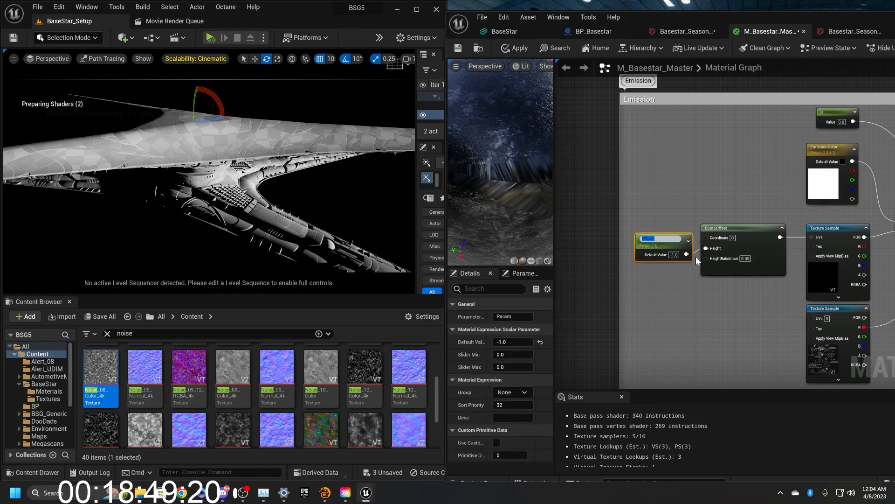
{"action": "type", "text": "Bump"}
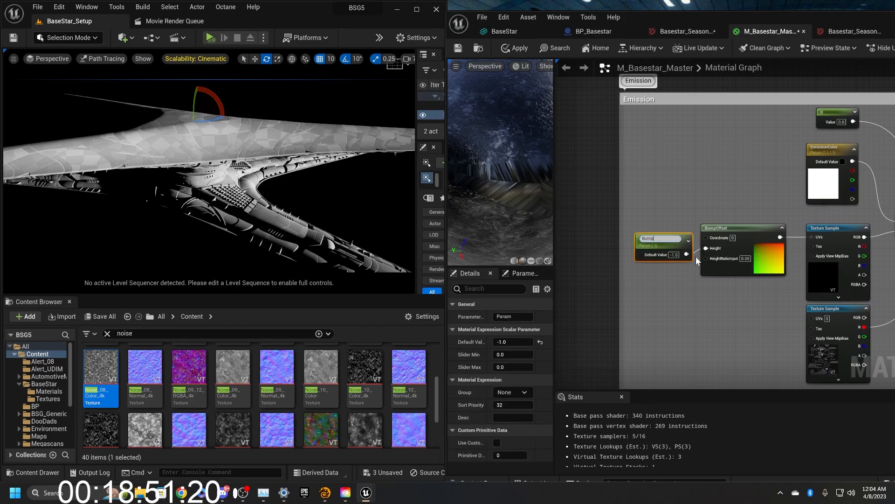
{"action": "type", "text": "OffsetDepth"}
{"action": "key", "text": "Return"}
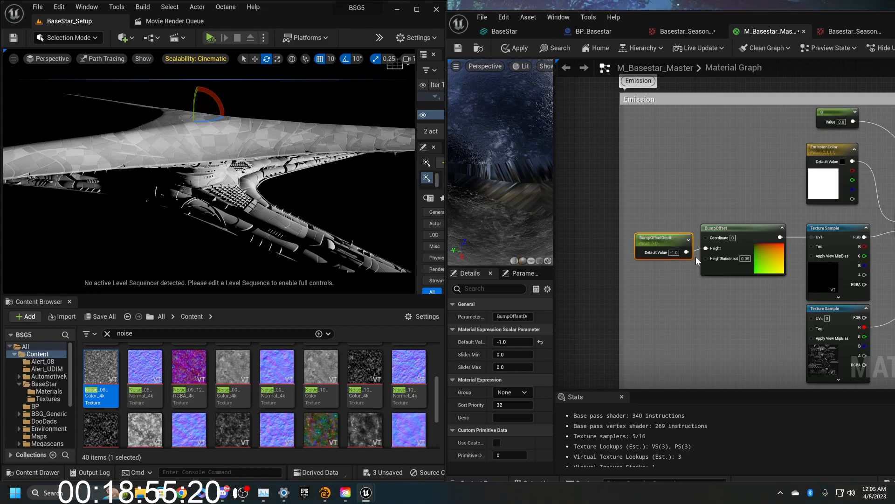
Step: Convert the texture sample feeding Base Color into a texture parameter named "Col"
{"action": "right_click_drag", "start_coordinate": [795, 320], "coordinate": [643, 259]}
{"action": "scroll", "coordinate": [705, 251], "scroll_direction": "up", "scroll_amount": 2}
{"action": "right_click_drag", "start_coordinate": [812, 261], "coordinate": [790, 410]}
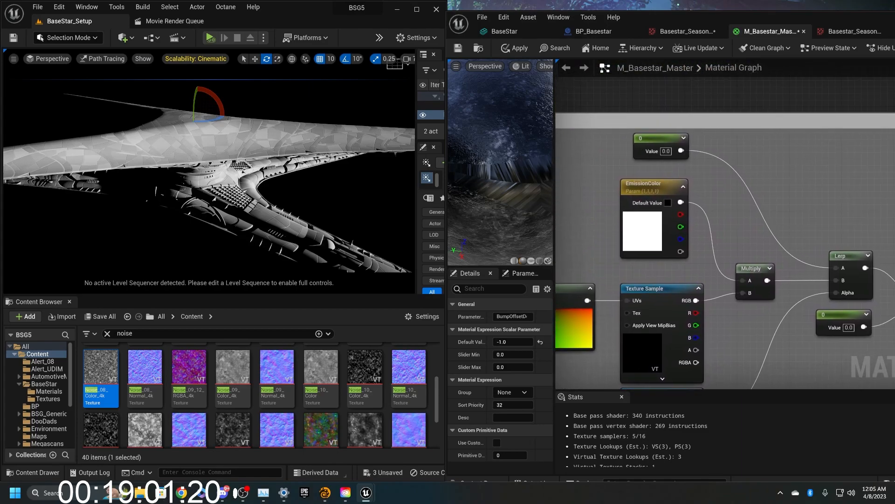
{"action": "scroll", "coordinate": [623, 296], "scroll_direction": "down", "scroll_amount": 6}
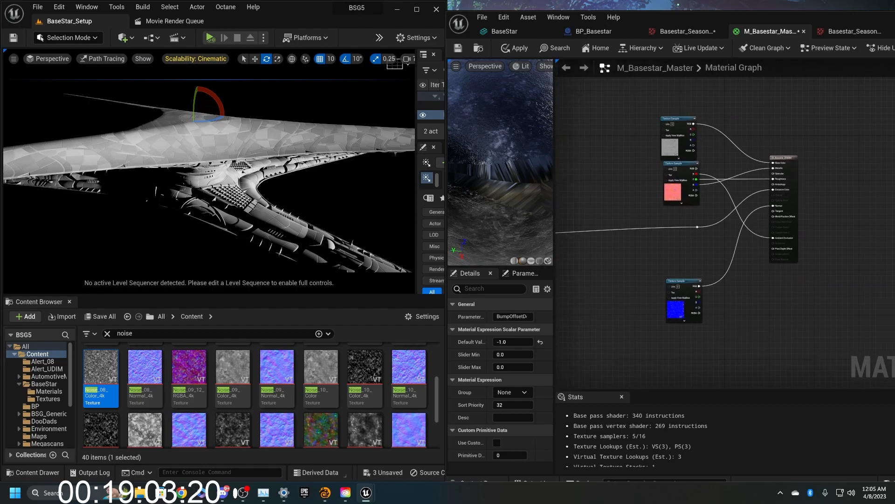
{"action": "scroll", "coordinate": [722, 214], "scroll_direction": "up", "scroll_amount": 3}
{"action": "right_click_drag", "start_coordinate": [649, 173], "coordinate": [632, 271]}
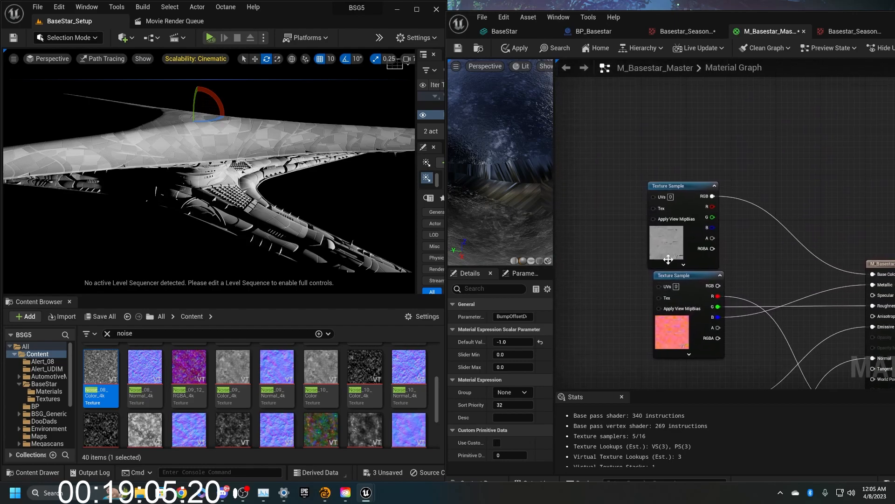
{"action": "right_click", "coordinate": [669, 259]}
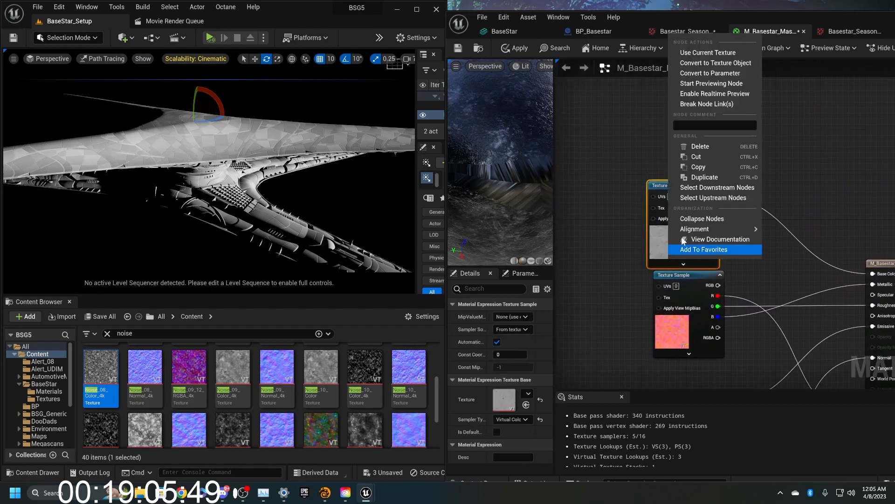
{"action": "left_click", "coordinate": [732, 72]}
{"action": "type", "text": "Col"}
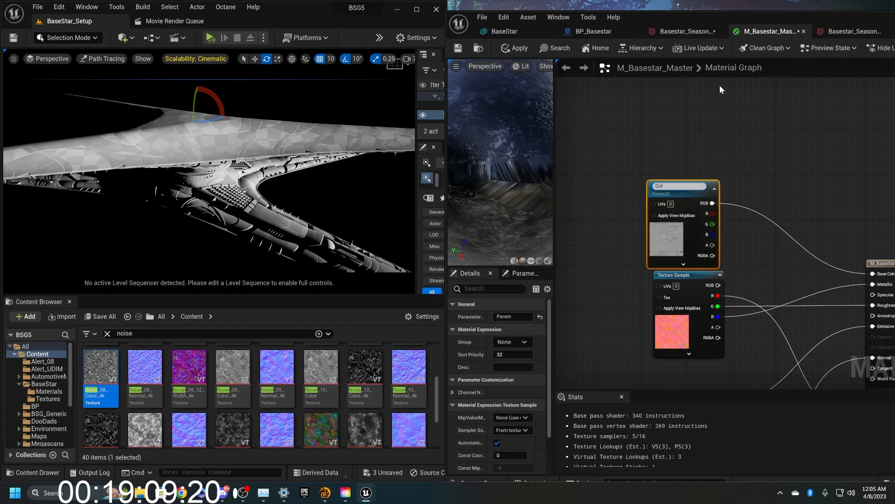
{"action": "key", "text": "Return"}
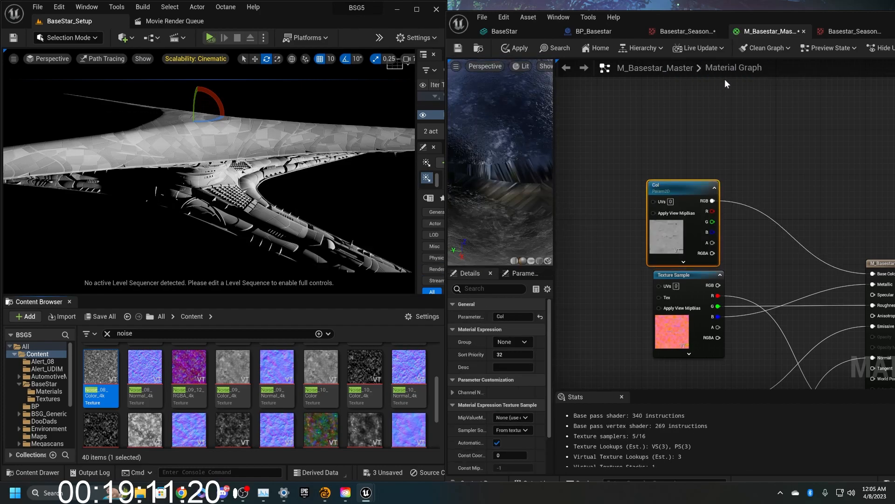
Step: Rename the base color texture parameter as "Color"
{"action": "key", "text": "F2"}
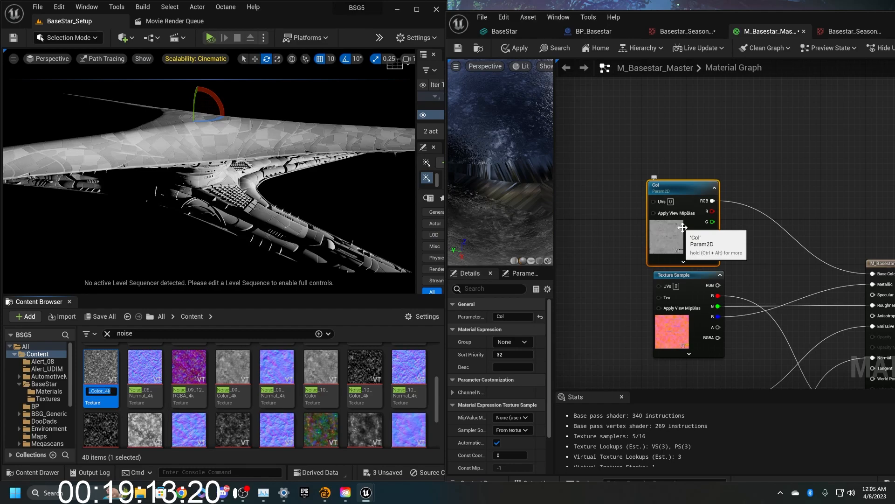
{"action": "key", "text": "Escape"}
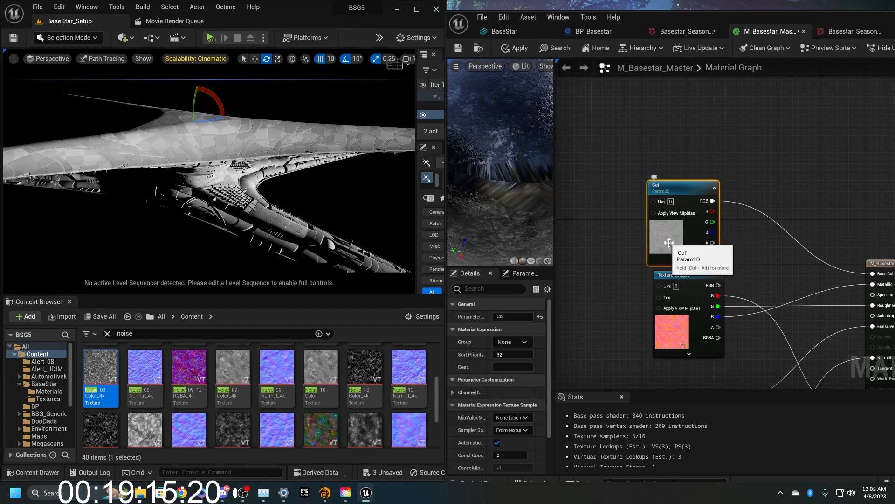
{"action": "key", "text": "F2"}
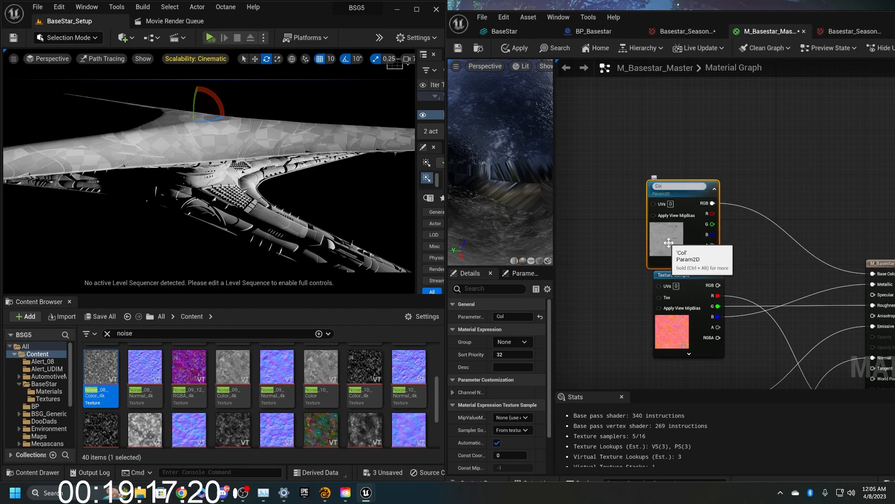
{"action": "type", "text": "Color"}
{"action": "key", "text": "Return"}
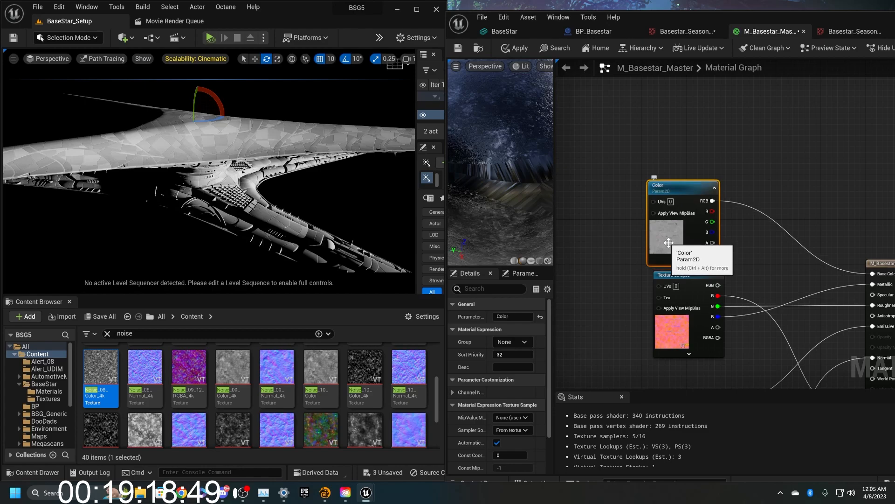
Step: Convert the packed texture sample below the Color node into a texture parameter named "ORM"
{"action": "left_click", "coordinate": [684, 339]}
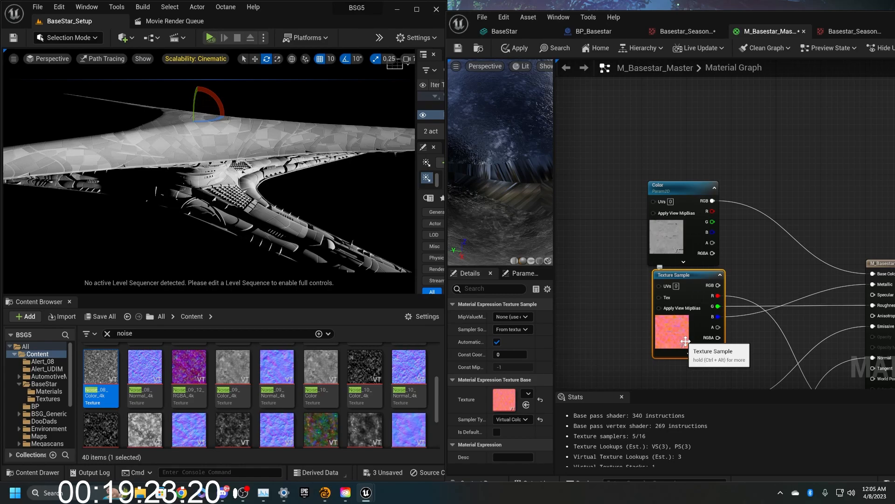
{"action": "right_click", "coordinate": [685, 341]}
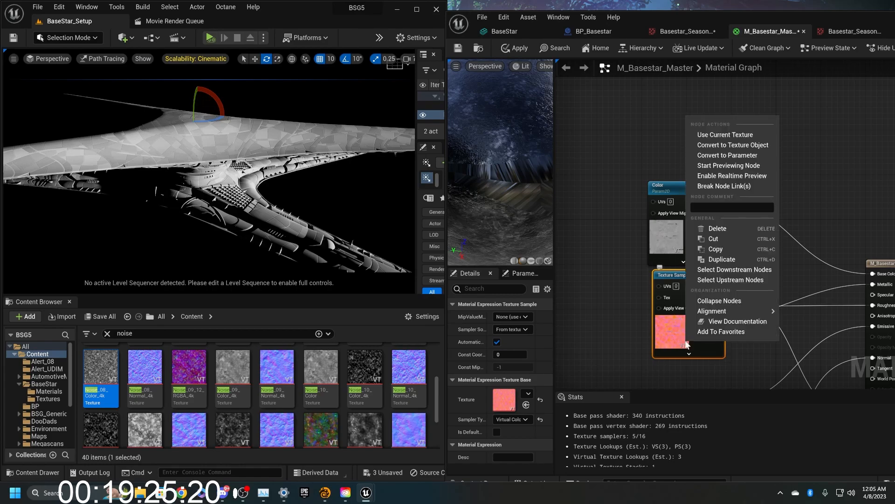
{"action": "left_click", "coordinate": [752, 152]}
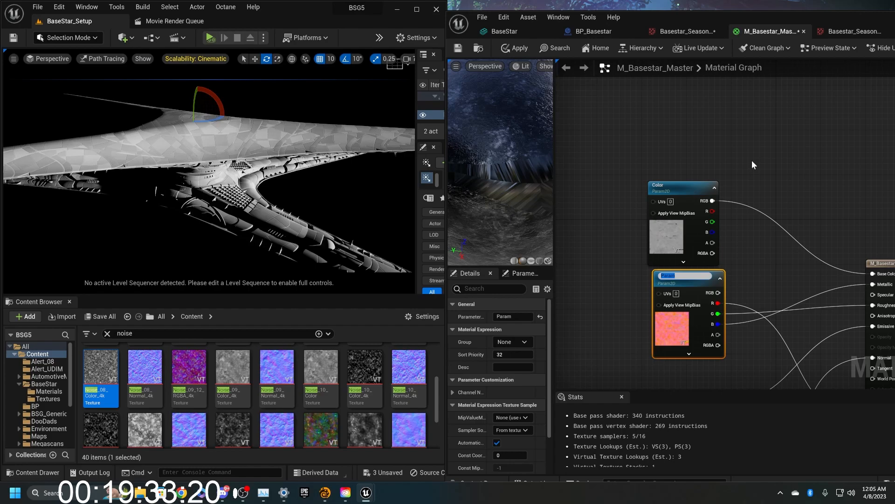
{"action": "type", "text": "ORM"}
{"action": "key", "text": "Return"}
Step: Convert the texture sample feeding the material's Normal input into a texture parameter named "Normal"
{"action": "right_click_drag", "start_coordinate": [794, 260], "coordinate": [782, 61]}
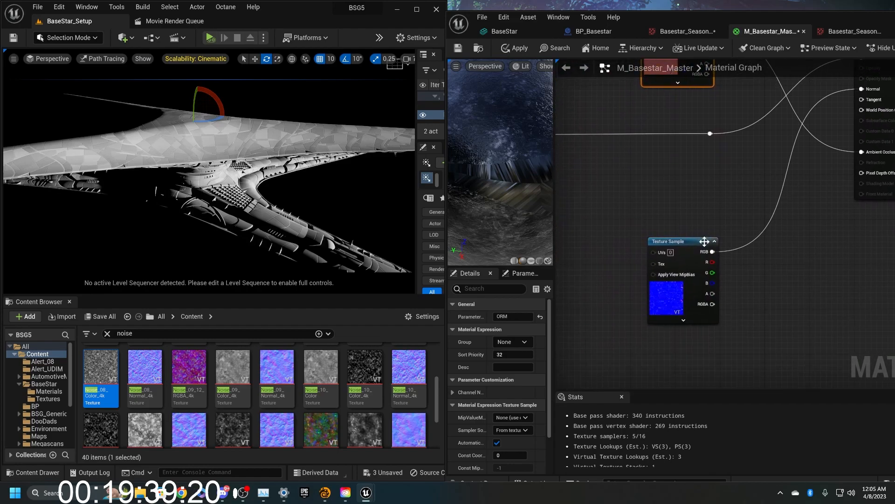
{"action": "left_click", "coordinate": [674, 303]}
{"action": "right_click", "coordinate": [674, 303]}
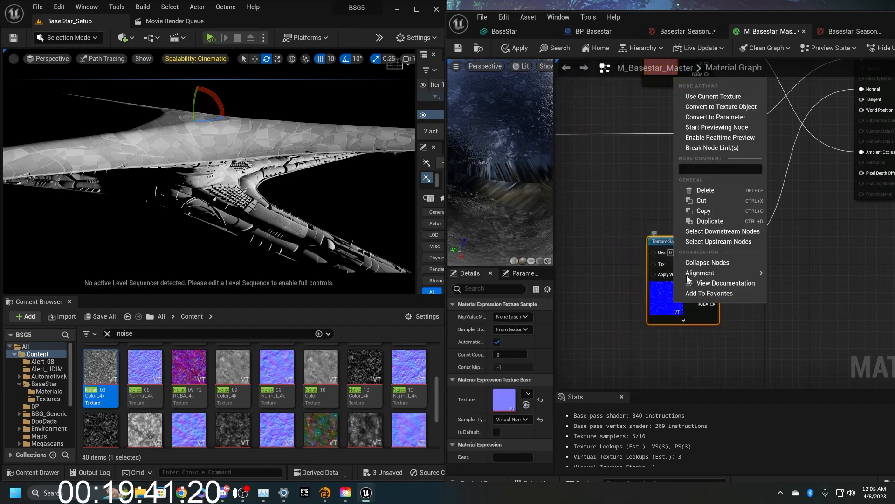
{"action": "left_click", "coordinate": [716, 119]}
{"action": "type", "text": "Norm"}
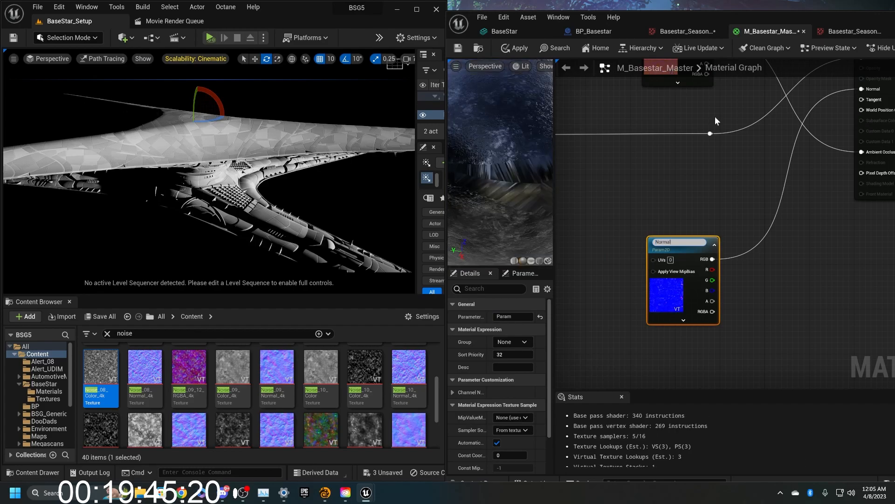
{"action": "type", "text": "al"}
{"action": "key", "text": "Return"}
{"action": "right_click_drag", "start_coordinate": [795, 278], "coordinate": [668, 270]}
{"action": "right_click", "coordinate": [652, 264]}
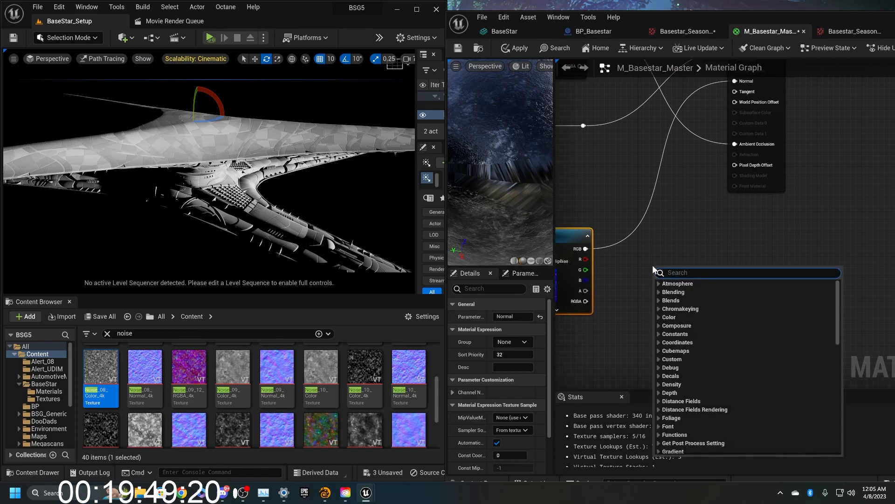
{"action": "type", "text": "normal"}
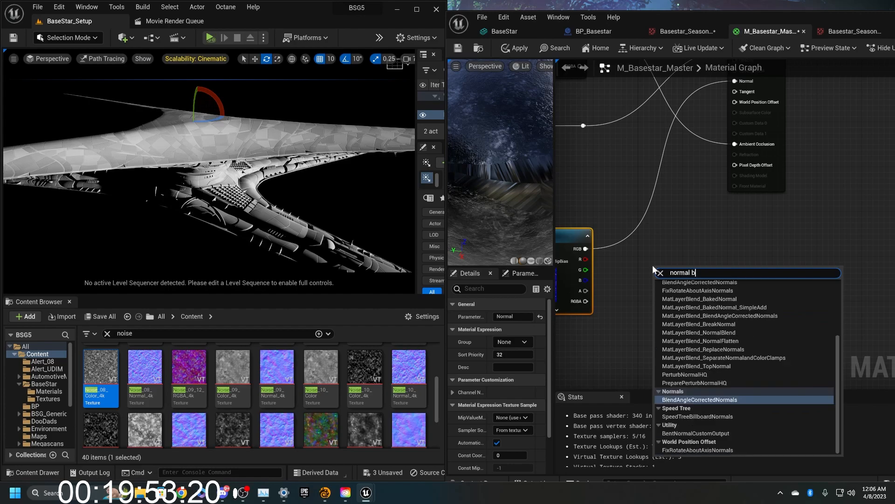
{"action": "type", "text": " om"}
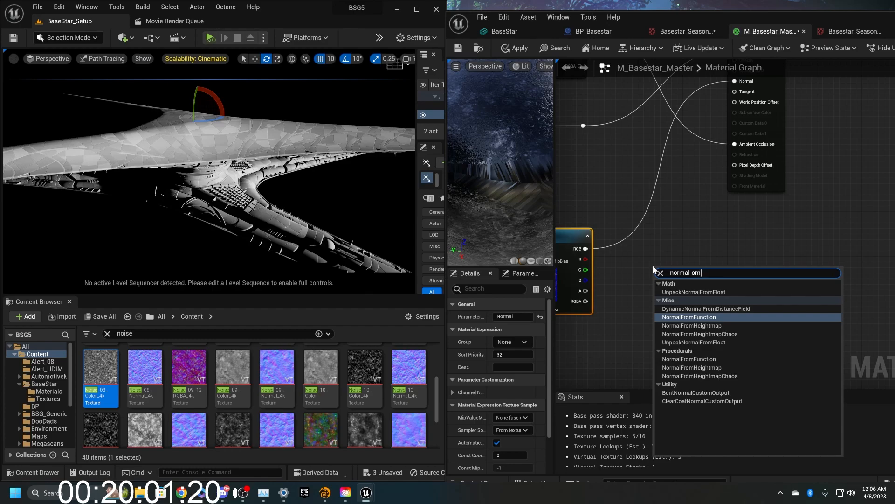
{"action": "left_click", "coordinate": [718, 205]}
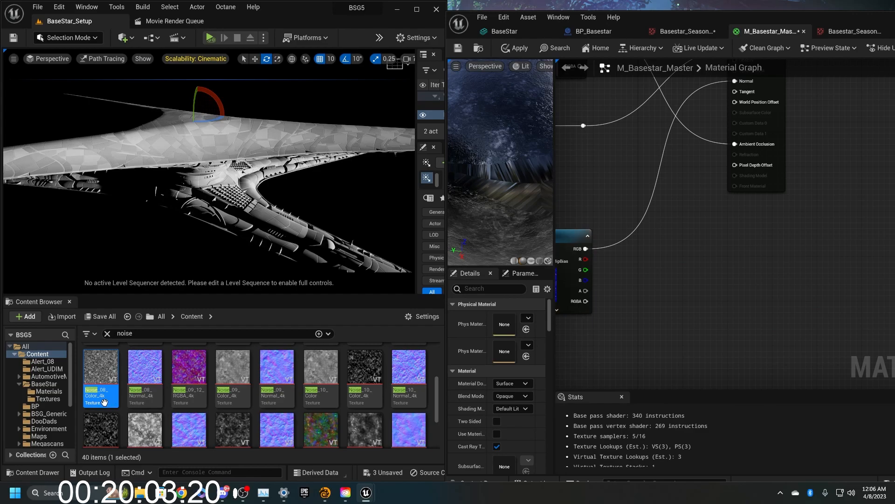
Step: Return to the root Content folder and clear the "noise" asset search
{"action": "scroll", "coordinate": [58, 390], "scroll_direction": "down", "scroll_amount": 2}
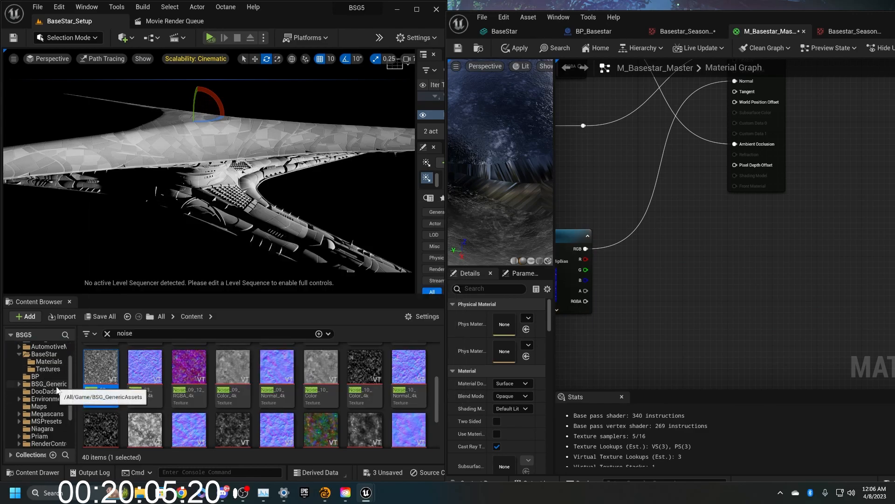
{"action": "scroll", "coordinate": [60, 409], "scroll_direction": "down", "scroll_amount": 1}
{"action": "scroll", "coordinate": [60, 409], "scroll_direction": "down", "scroll_amount": 3}
{"action": "scroll", "coordinate": [58, 406], "scroll_direction": "up", "scroll_amount": 6}
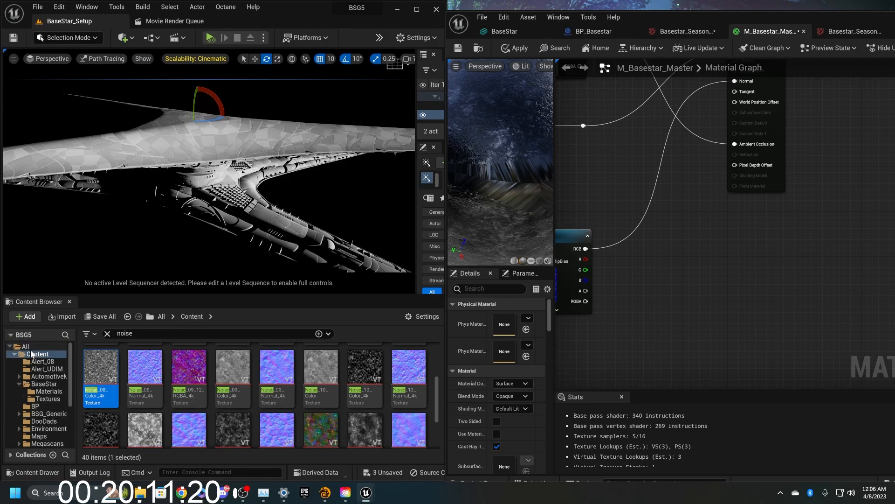
{"action": "left_click", "coordinate": [43, 384]}
{"action": "left_click", "coordinate": [37, 353]}
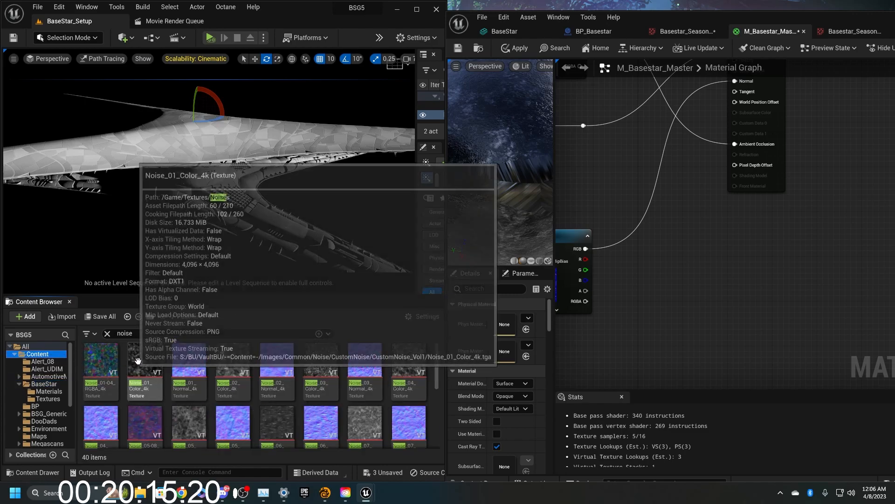
{"action": "left_click", "coordinate": [107, 333]}
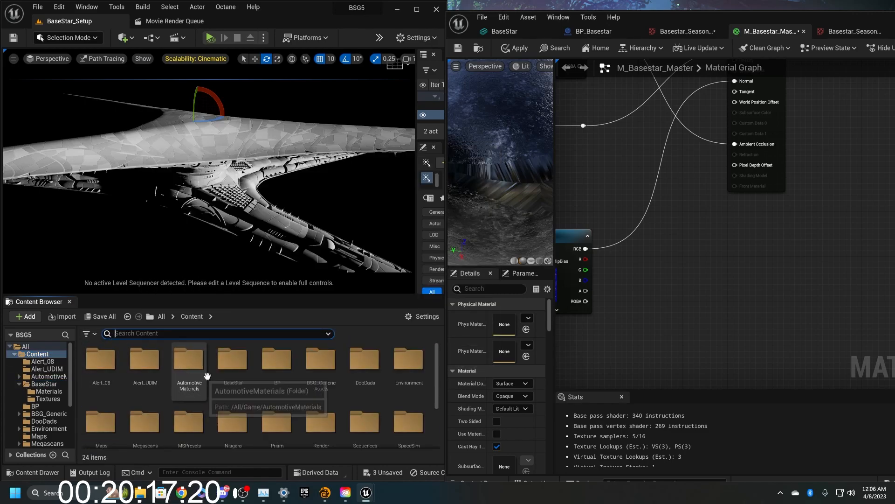
Step: Create a folder named Materials in the root Content folder and open it
{"action": "scroll", "coordinate": [368, 380], "scroll_direction": "down", "scroll_amount": 2, "text": "ctrl"}
{"action": "right_click", "coordinate": [271, 408]}
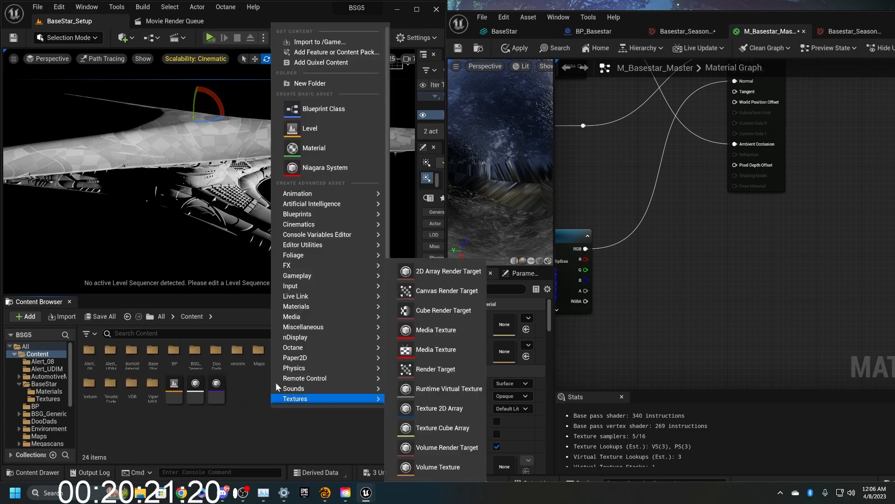
{"action": "left_click", "coordinate": [311, 83]}
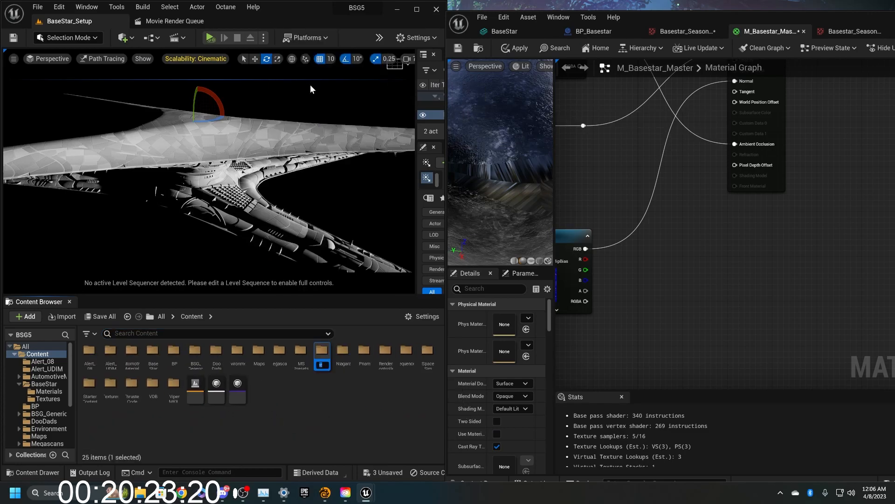
{"action": "type", "text": "v"}
{"action": "type", "text": "r"}
{"action": "key", "text": "Return"}
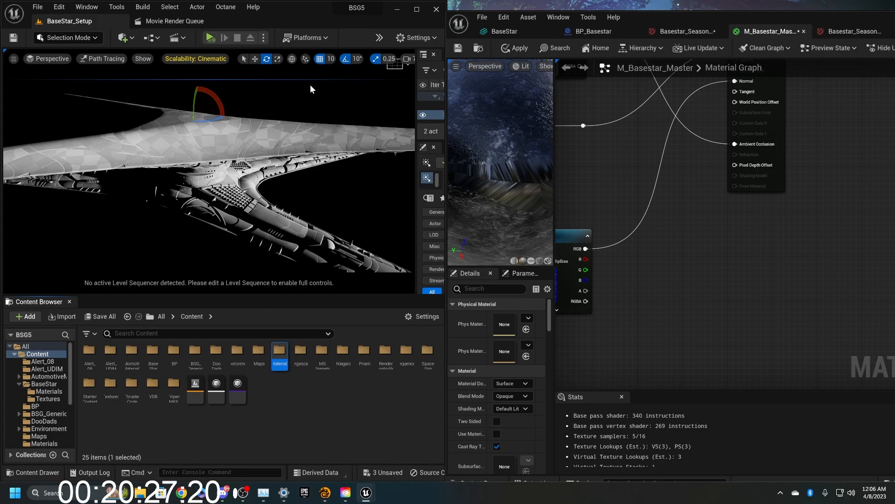
{"action": "key", "text": "Return"}
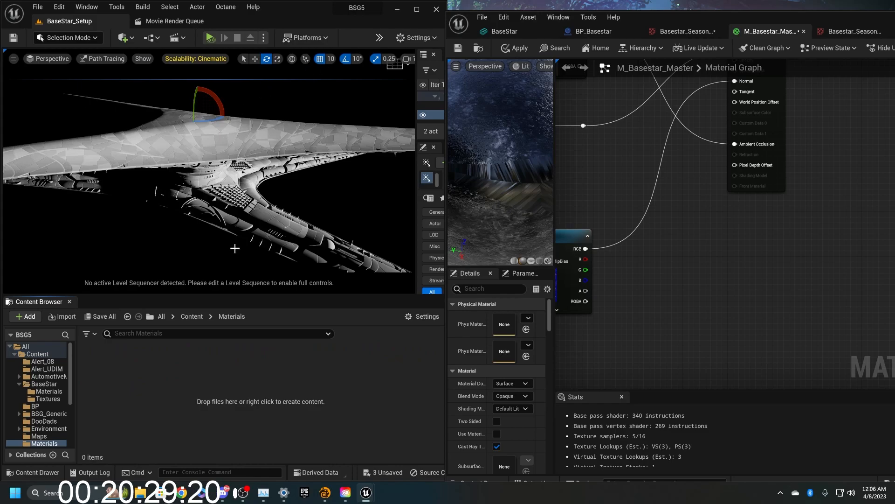
Step: Create a subfolder named MF inside the new Materials folder and open it
{"action": "right_click", "coordinate": [212, 351]}
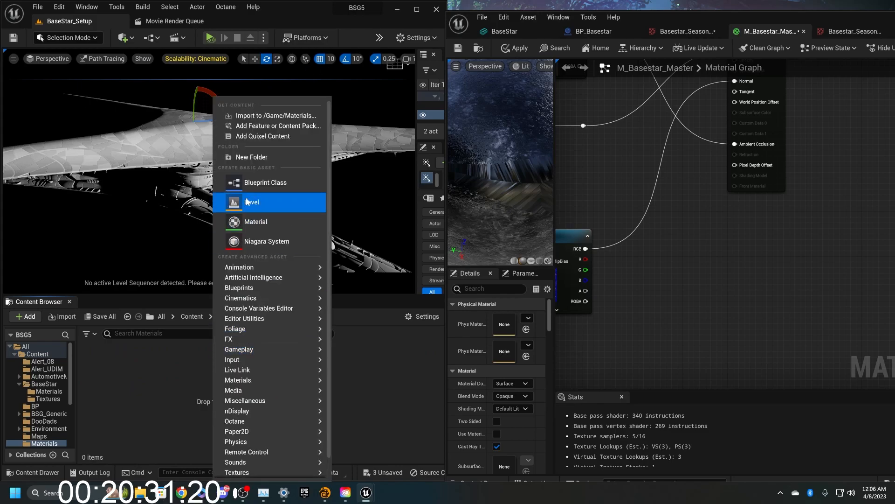
{"action": "left_click", "coordinate": [252, 157]}
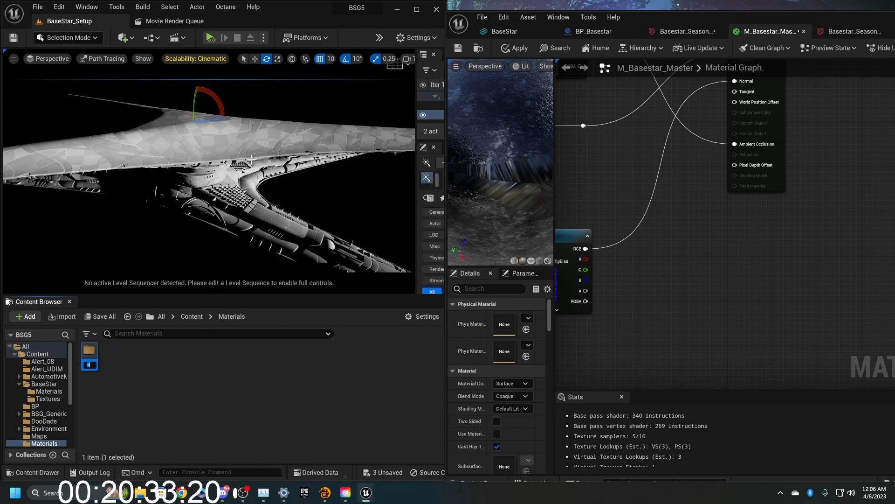
{"action": "type", "text": "MF"}
{"action": "key", "text": "Return"}
{"action": "key", "text": "Return"}
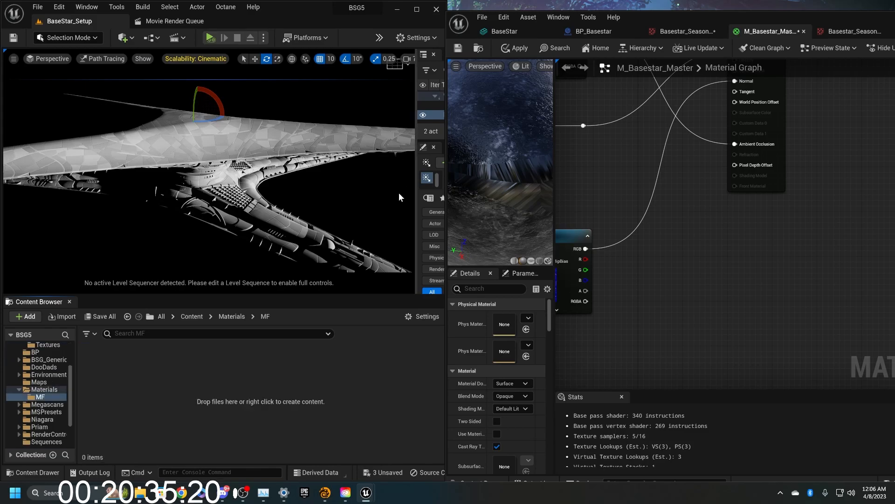
Step: Create a material function named MF_NormalIntensity in the MF folder and open it for editing
{"action": "right_click", "coordinate": [174, 357]}
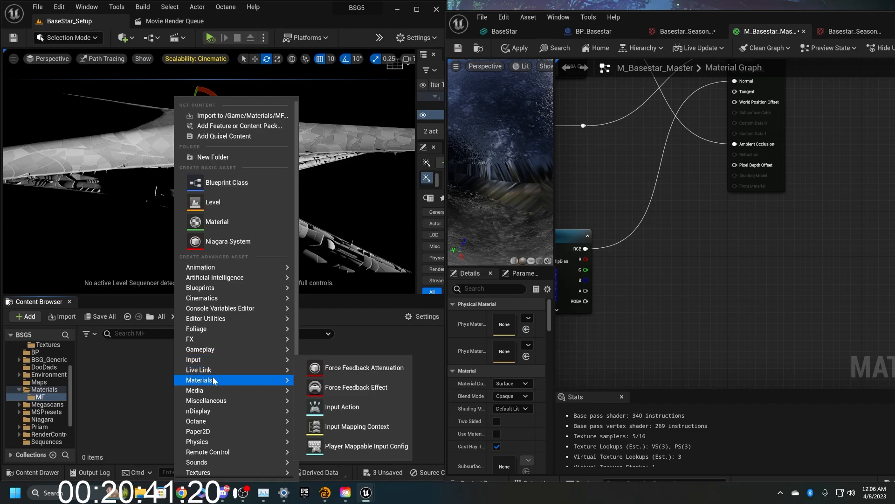
{"action": "mouse_move", "coordinate": [198, 380]}
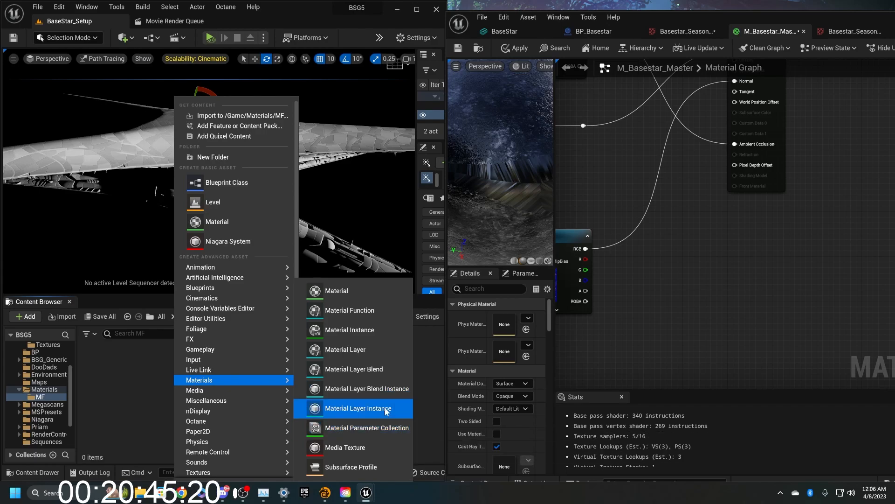
{"action": "left_click", "coordinate": [368, 316]}
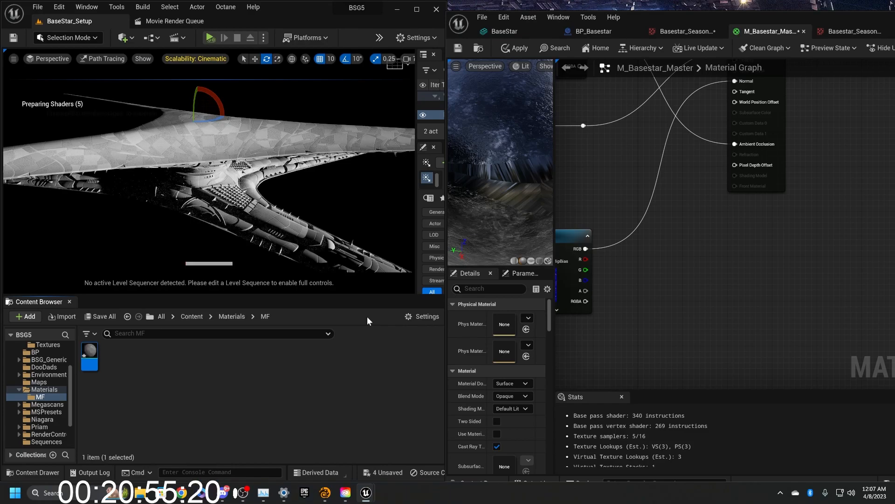
{"action": "scroll", "coordinate": [167, 410], "scroll_direction": "up", "scroll_amount": 2, "text": "ctrl"}
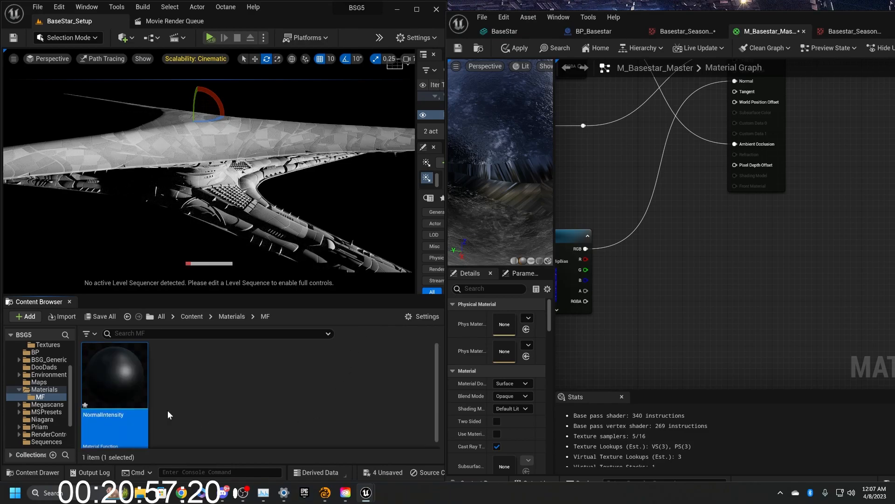
{"action": "key", "text": "F2"}
{"action": "key", "text": "Home"}
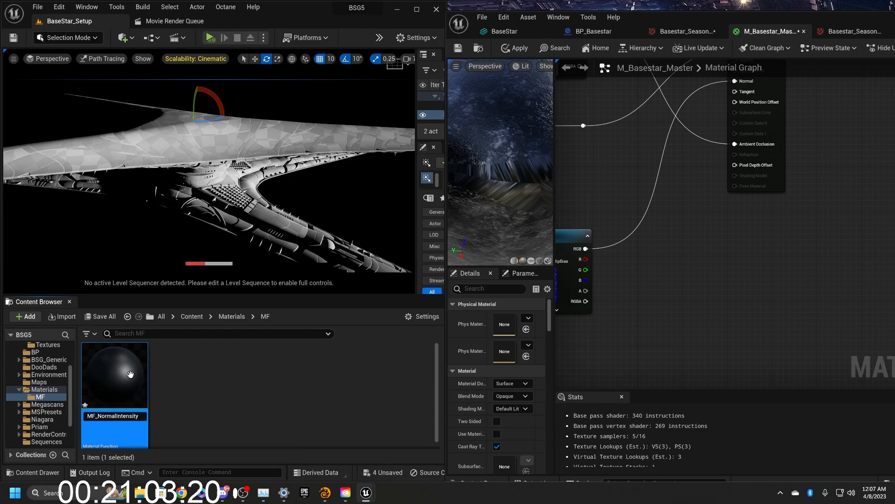
{"action": "key", "text": "Return"}
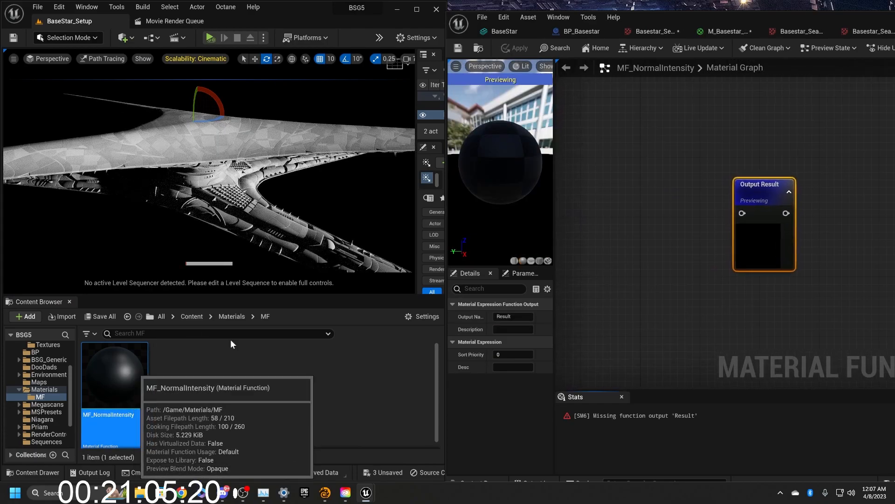
Step: Add a FunctionInput node to the MF_NormalIntensity graph and set its input type to Function Input Scalar
{"action": "right_click_drag", "start_coordinate": [667, 216], "coordinate": [755, 226]}
{"action": "right_click", "coordinate": [651, 220]}
{"action": "type", "text": "inpi"}
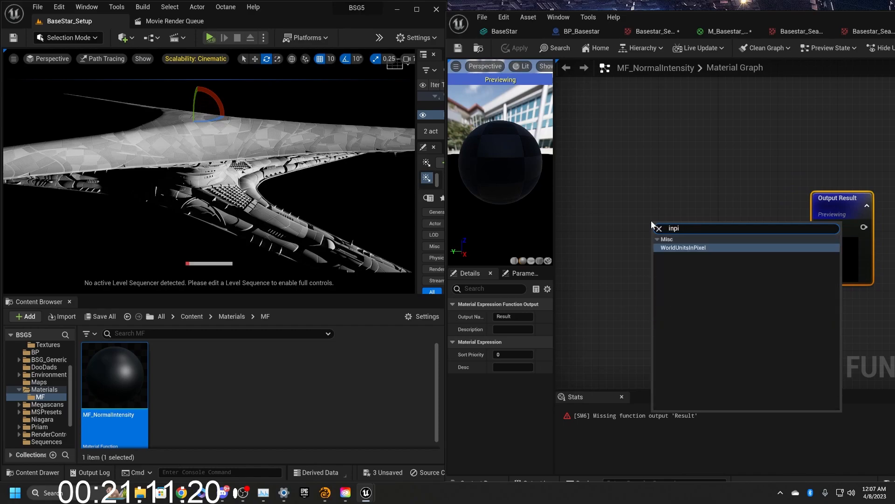
{"action": "key", "text": "BackSpace"}
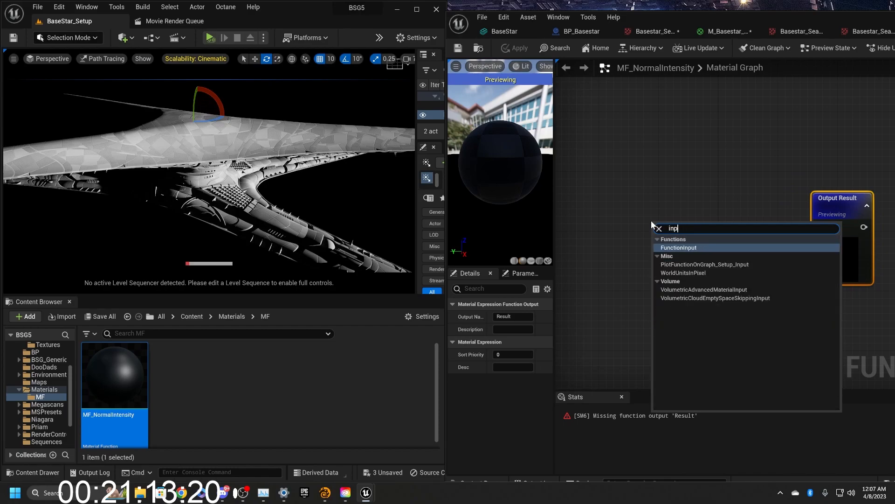
{"action": "key", "text": "Return"}
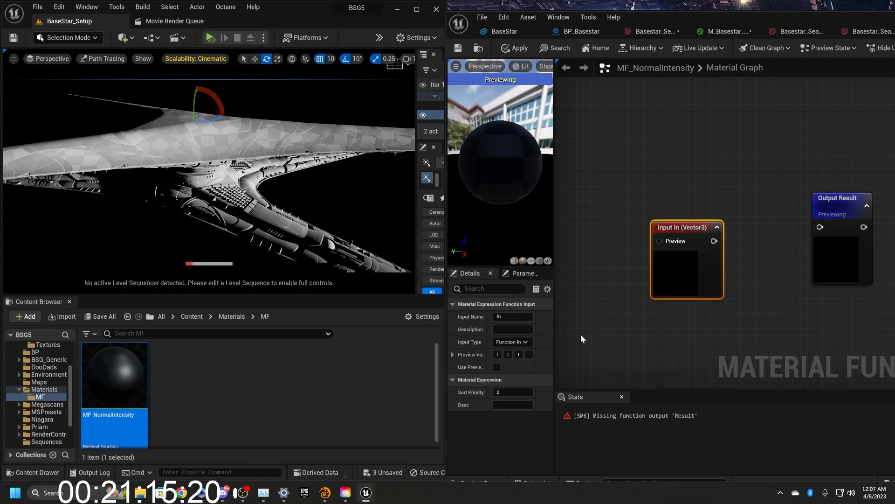
{"action": "left_click", "coordinate": [511, 342]}
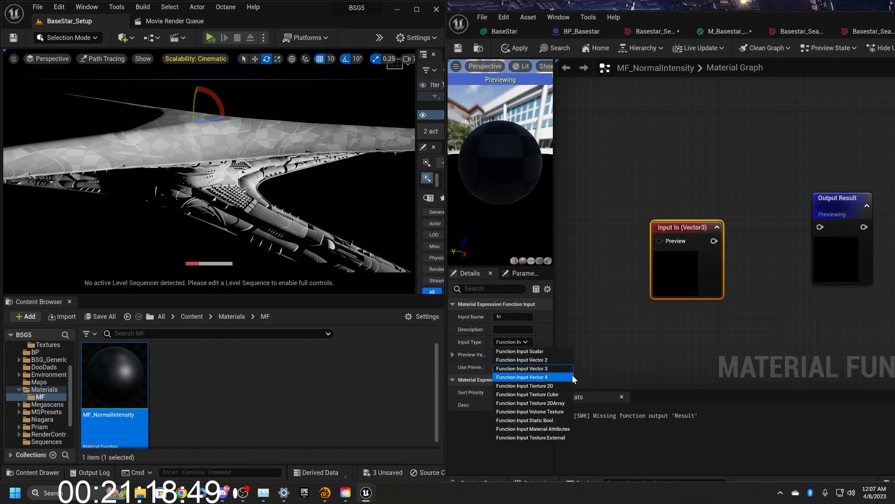
{"action": "left_click", "coordinate": [558, 353]}
Step: Move the scalar input node up and away from the Output Result node, name the input RedChannel, and leave it selected
{"action": "left_click_drag", "start_coordinate": [669, 279], "coordinate": [630, 214]}
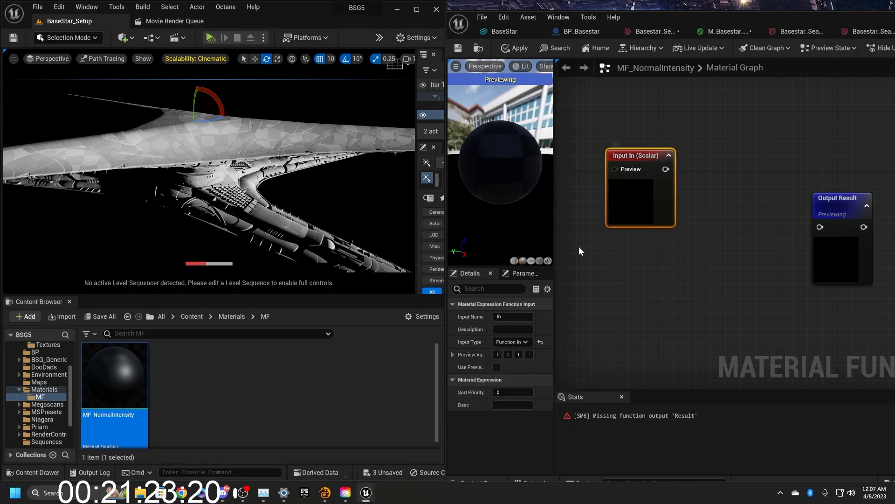
{"action": "left_click", "coordinate": [520, 316]}
{"action": "type", "text": "RedChannel"}
{"action": "key", "text": "Return"}
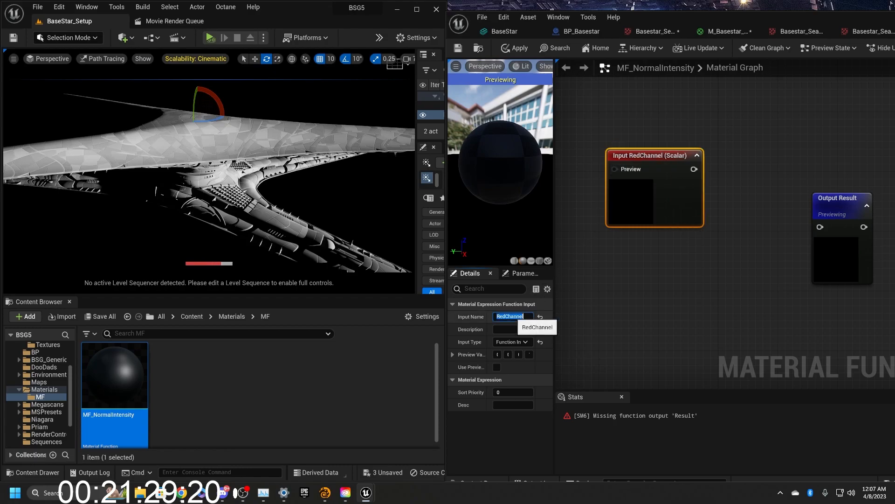
{"action": "left_click", "coordinate": [635, 255]}
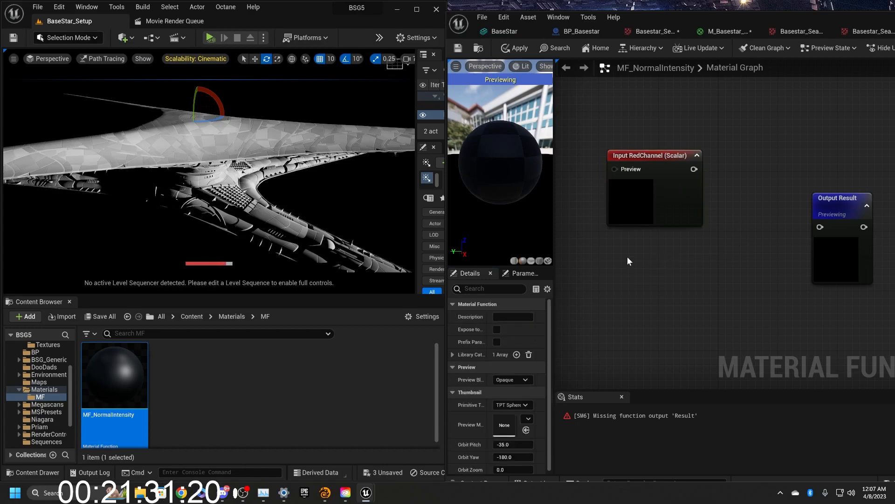
{"action": "left_click", "coordinate": [641, 213]}
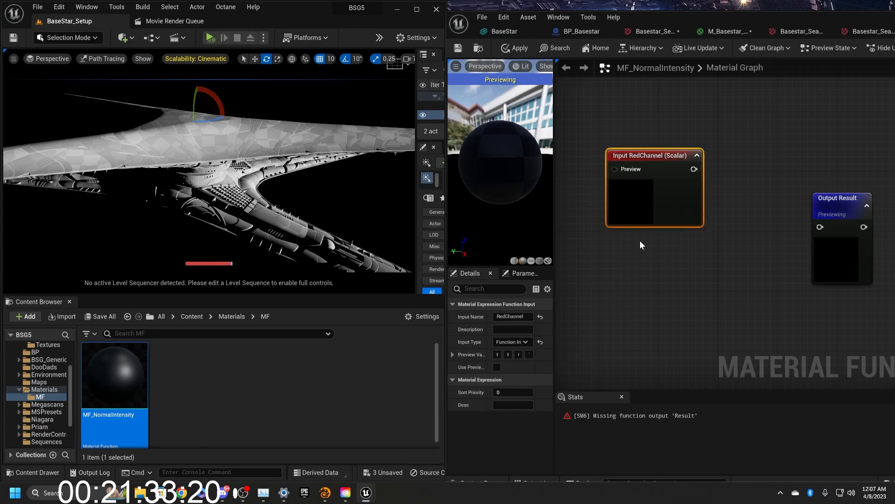
Step: Duplicate the RedChannel input node, place the copy below the original, and name it GreenChannel
{"action": "key", "text": "ctrl+w"}
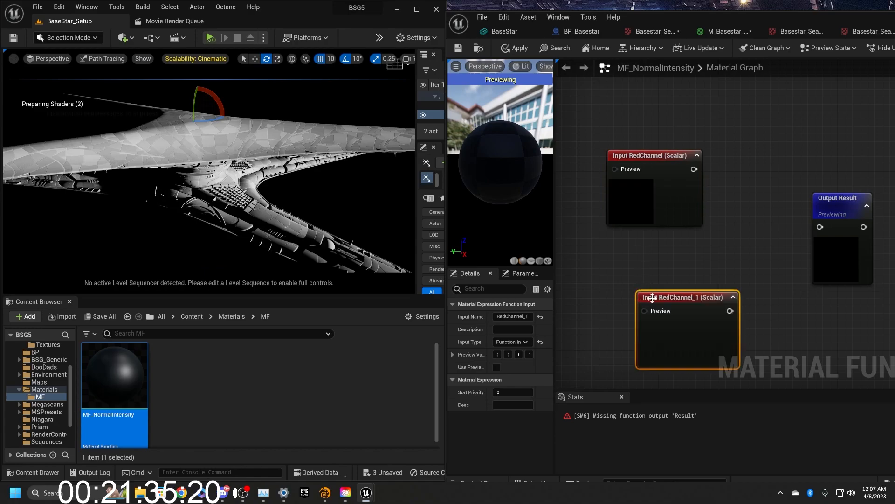
{"action": "left_click_drag", "start_coordinate": [649, 295], "coordinate": [626, 264]}
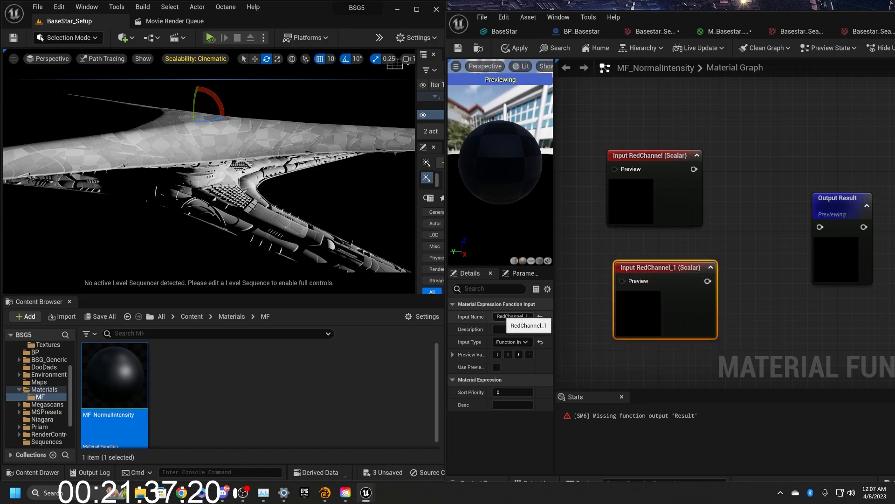
{"action": "left_click_drag", "start_coordinate": [506, 316], "coordinate": [497, 316]}
{"action": "type", "text": "Green"}
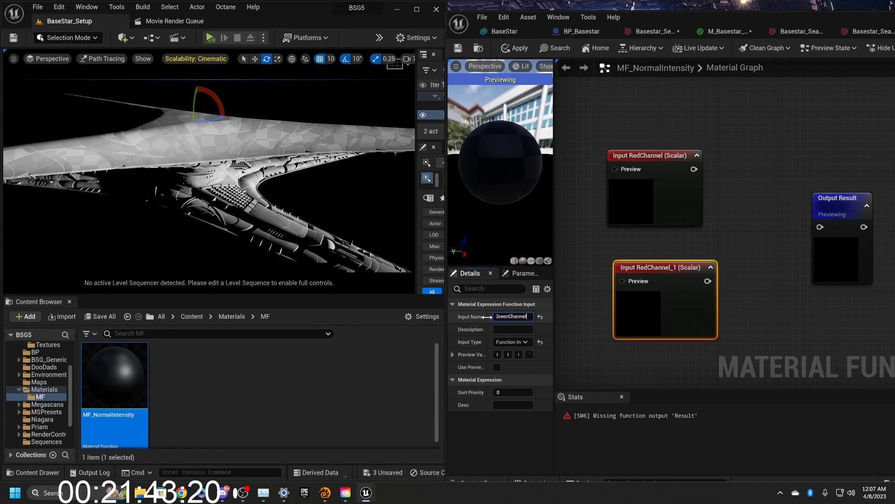
{"action": "key", "text": "Return"}
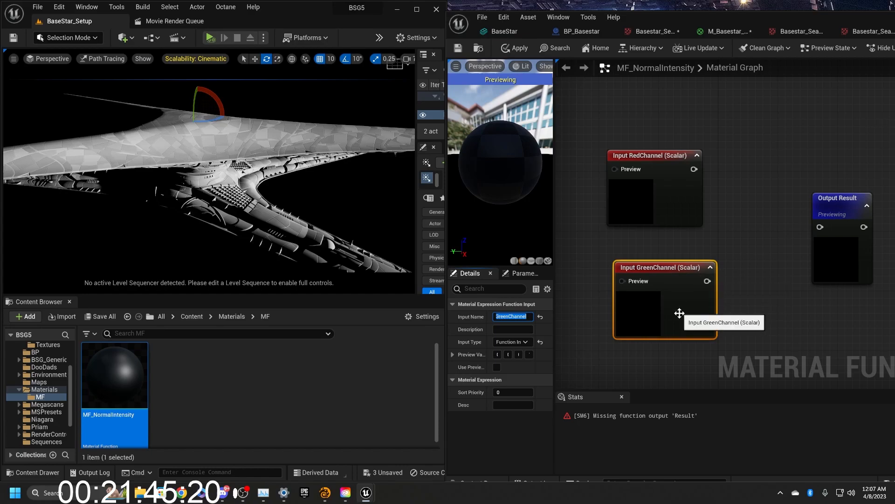
{"action": "left_click_drag", "start_coordinate": [670, 301], "coordinate": [656, 272]}
Step: Paste another copy of the input node below GreenChannel and name it Intensity
{"action": "right_click_drag", "start_coordinate": [634, 360], "coordinate": [676, 264]}
{"action": "key", "text": "ctrl+v"}
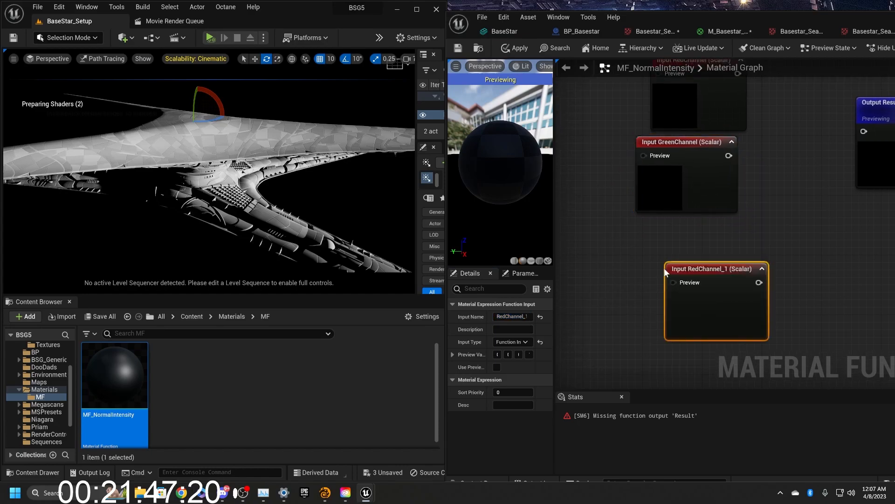
{"action": "left_click_drag", "start_coordinate": [698, 306], "coordinate": [676, 284]}
{"action": "left_click", "coordinate": [513, 317]}
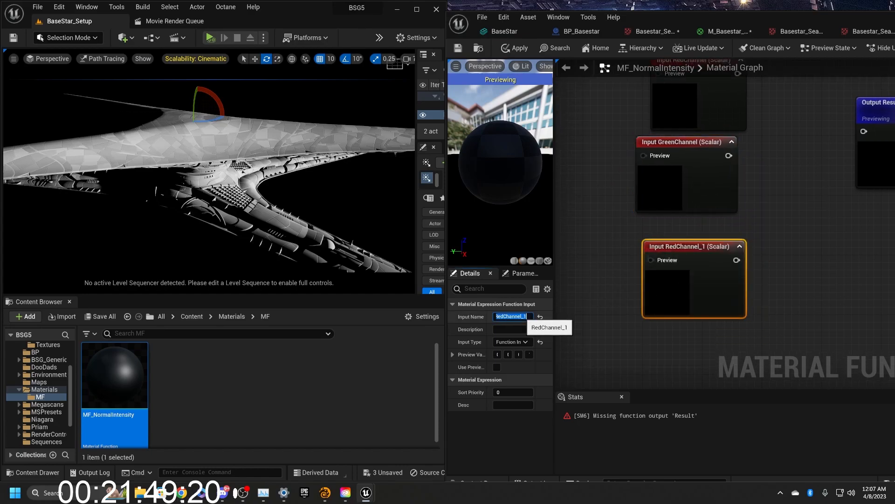
{"action": "key", "text": "BackSpace"}
{"action": "type", "text": "Intensi"}
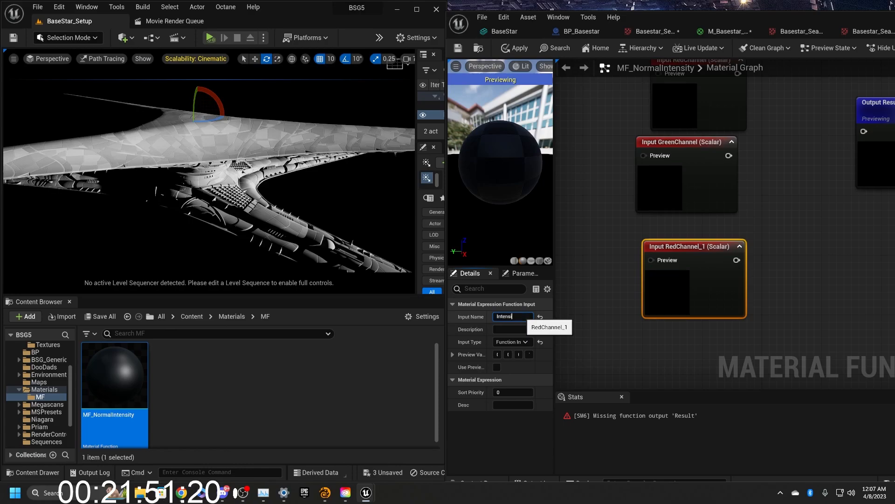
{"action": "key", "text": "Return"}
Step: Move the Output Result node away from the inputs and line up the RedChannel node above GreenChannel
{"action": "right_click_drag", "start_coordinate": [784, 241], "coordinate": [626, 337]}
{"action": "left_click_drag", "start_coordinate": [733, 238], "coordinate": [850, 256]}
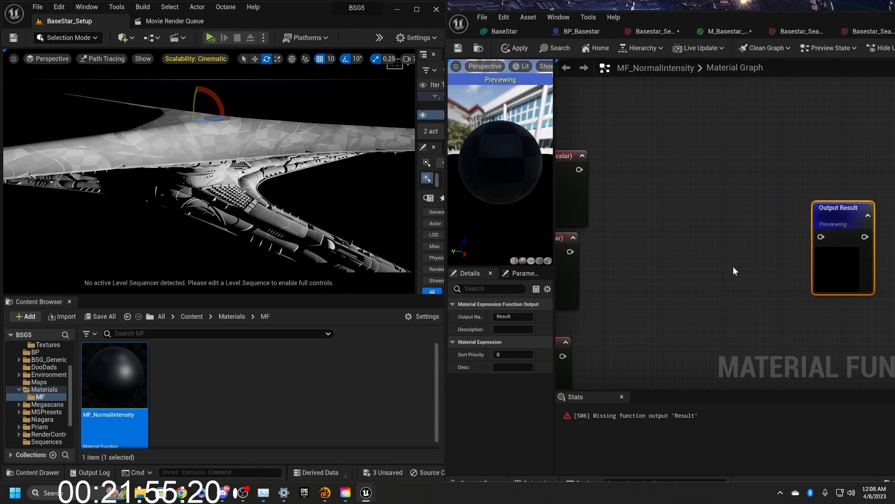
{"action": "right_click_drag", "start_coordinate": [686, 261], "coordinate": [804, 258]}
{"action": "left_click_drag", "start_coordinate": [654, 209], "coordinate": [641, 204]}
{"action": "right_click_drag", "start_coordinate": [765, 286], "coordinate": [734, 285]}
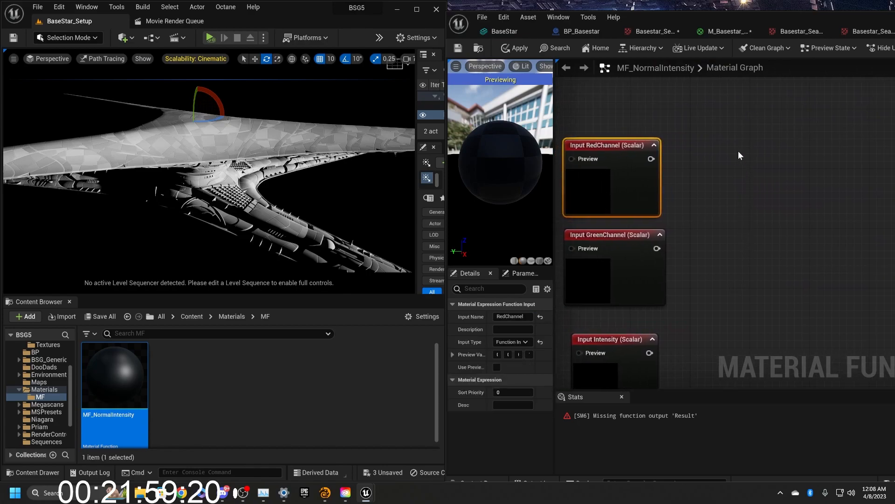
Step: Add two Multiply nodes and feed RedChannel into A of the upper one and GreenChannel into A of the lower one
{"action": "left_click", "coordinate": [723, 173]}
{"action": "left_click", "coordinate": [734, 274]}
{"action": "right_click_drag", "start_coordinate": [746, 321], "coordinate": [746, 191]}
{"action": "left_click_drag", "start_coordinate": [655, 105], "coordinate": [731, 140]}
{"action": "left_click_drag", "start_coordinate": [660, 195], "coordinate": [743, 237]}
Step: Connect the Intensity input to B of both Multiply nodes and align the lower Multiply under the upper one
{"action": "left_click_drag", "start_coordinate": [652, 299], "coordinate": [734, 154]}
{"action": "left_click_drag", "start_coordinate": [652, 299], "coordinate": [743, 253]}
{"action": "left_click_drag", "start_coordinate": [765, 223], "coordinate": [753, 209]}
Step: Add an Append3Vector node with the upper Multiply connected to A and the lower Multiply connected to B
{"action": "right_click_drag", "start_coordinate": [772, 176], "coordinate": [696, 205]}
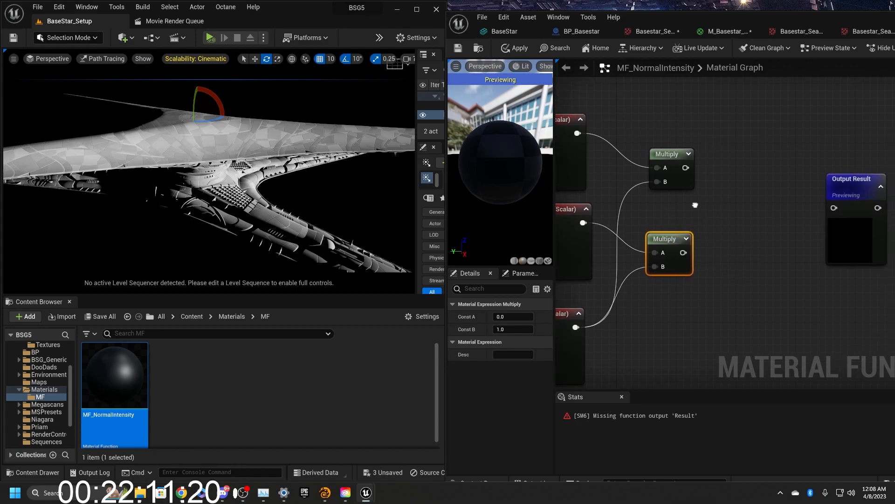
{"action": "left_click_drag", "start_coordinate": [686, 168], "coordinate": [723, 189]}
{"action": "type", "text": "appen"}
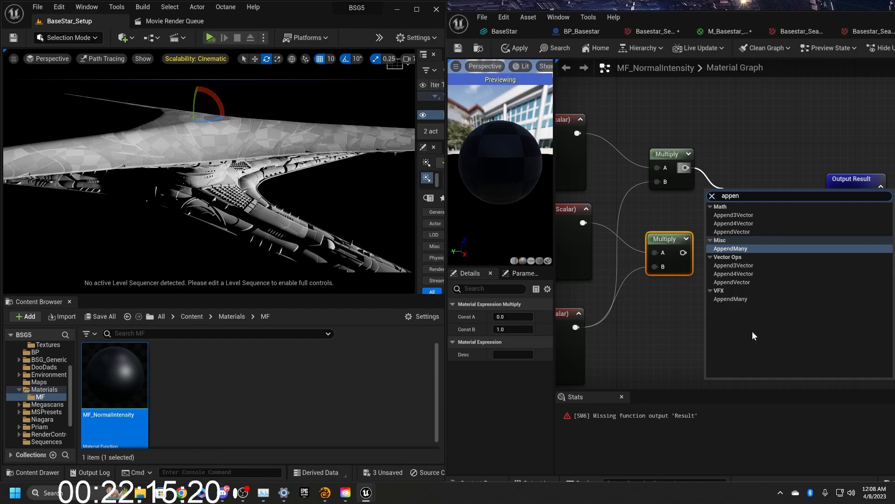
{"action": "left_click", "coordinate": [752, 266]}
{"action": "right_click_drag", "start_coordinate": [696, 253], "coordinate": [670, 259]}
{"action": "left_click_drag", "start_coordinate": [657, 258], "coordinate": [740, 242]}
Step: Add a Constant node with value 1, connect it to C of the Append3 node, and place it below the Multiply nodes
{"action": "left_click", "coordinate": [644, 304]}
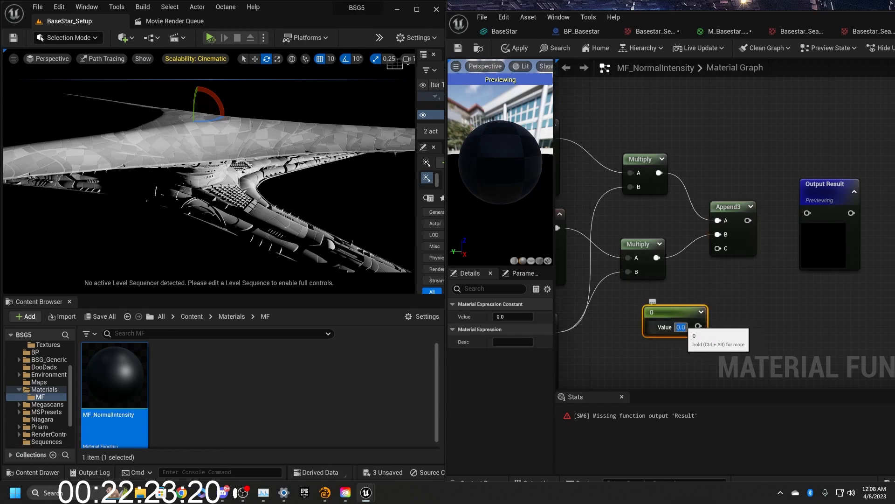
{"action": "type", "text": "1"}
{"action": "left_click_drag", "start_coordinate": [698, 326], "coordinate": [718, 249]}
{"action": "left_click_drag", "start_coordinate": [669, 311], "coordinate": [631, 311]}
{"action": "right_click_drag", "start_coordinate": [661, 319], "coordinate": [822, 287]}
{"action": "left_click", "coordinate": [681, 113]}
{"action": "left_click", "coordinate": [657, 239]}
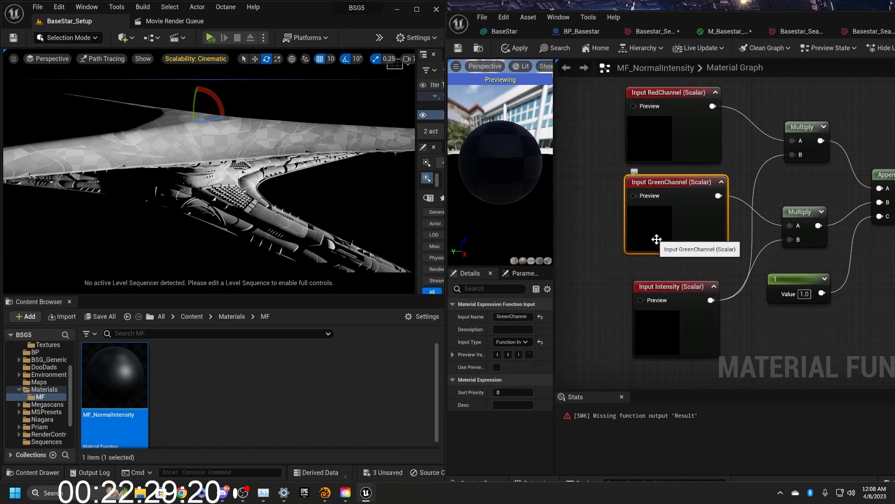
{"action": "left_click", "coordinate": [713, 321]}
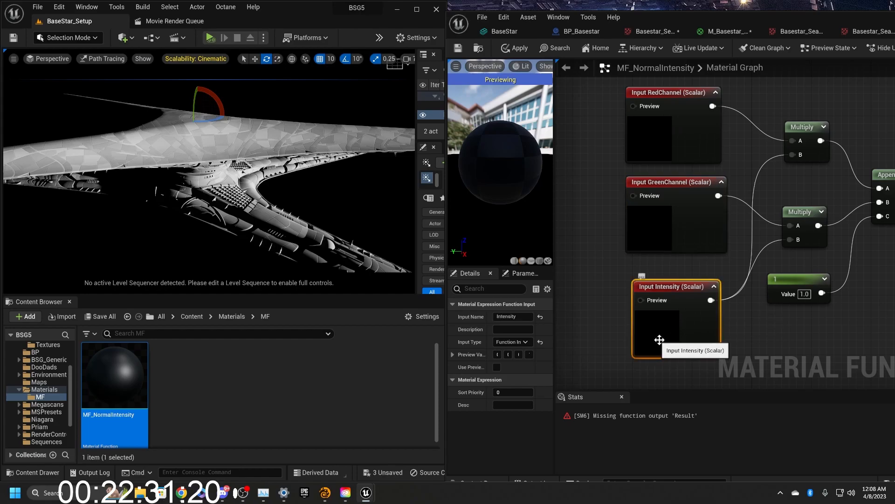
Step: Connect the Append3 node to Output Result and apply the changes to the material function
{"action": "right_click_drag", "start_coordinate": [833, 276], "coordinate": [721, 252]}
{"action": "left_click_drag", "start_coordinate": [723, 214], "coordinate": [784, 209]}
{"action": "left_click_drag", "start_coordinate": [799, 228], "coordinate": [798, 235]}
{"action": "right_click_drag", "start_coordinate": [741, 286], "coordinate": [862, 269]}
{"action": "left_click_drag", "start_coordinate": [545, 102], "coordinate": [519, 130]}
{"action": "left_click", "coordinate": [520, 48]}
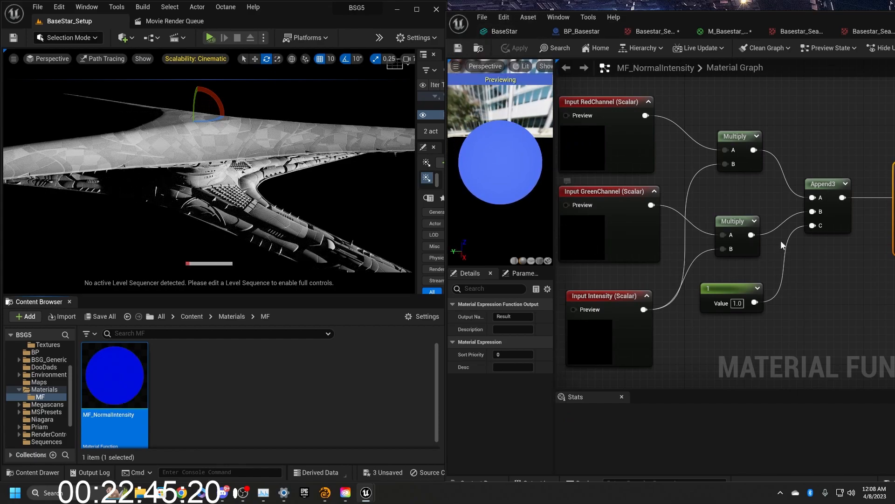
Step: Switch to the M_Basestar_Master material graph and bring its Normal texture node into view
{"action": "right_click_drag", "start_coordinate": [799, 139], "coordinate": [686, 156]}
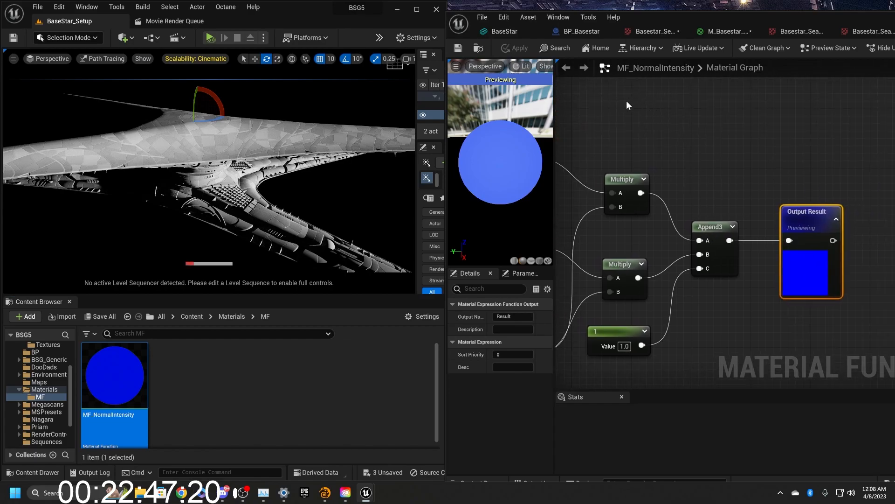
{"action": "left_click", "coordinate": [733, 36]}
{"action": "scroll", "coordinate": [695, 159], "scroll_direction": "down", "scroll_amount": 2}
{"action": "right_click_drag", "start_coordinate": [694, 206], "coordinate": [799, 197]}
{"action": "scroll", "coordinate": [751, 213], "scroll_direction": "up", "scroll_amount": 3}
{"action": "right_click_drag", "start_coordinate": [751, 212], "coordinate": [699, 206]}
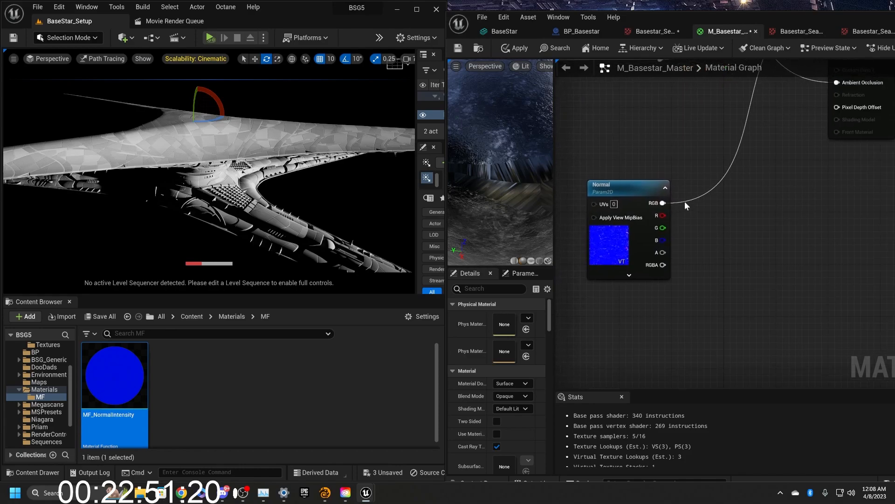
Step: Try to find the MF_NormalIntensity function by searching for a node from the Normal texture's RGB output
{"action": "left_click_drag", "start_coordinate": [664, 204], "coordinate": [724, 194]}
{"action": "type", "text": "Nomra"}
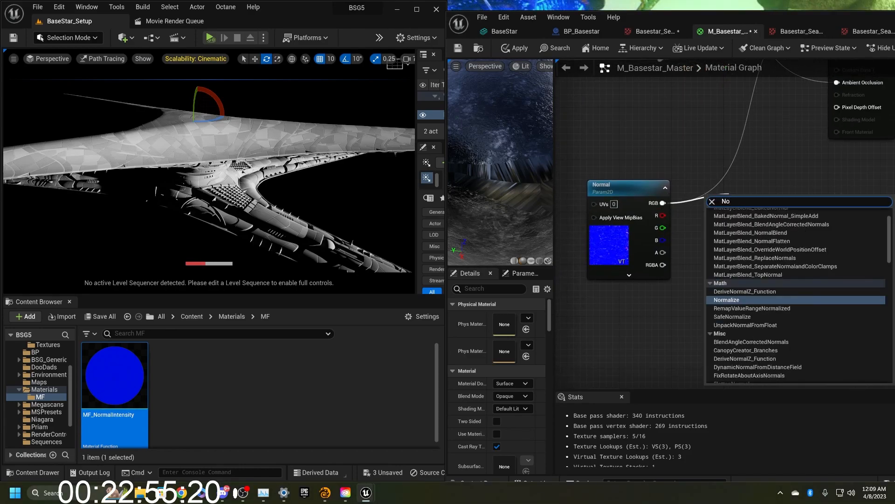
{"action": "key", "text": "BackSpace"}
{"action": "type", "text": "rmal in"}
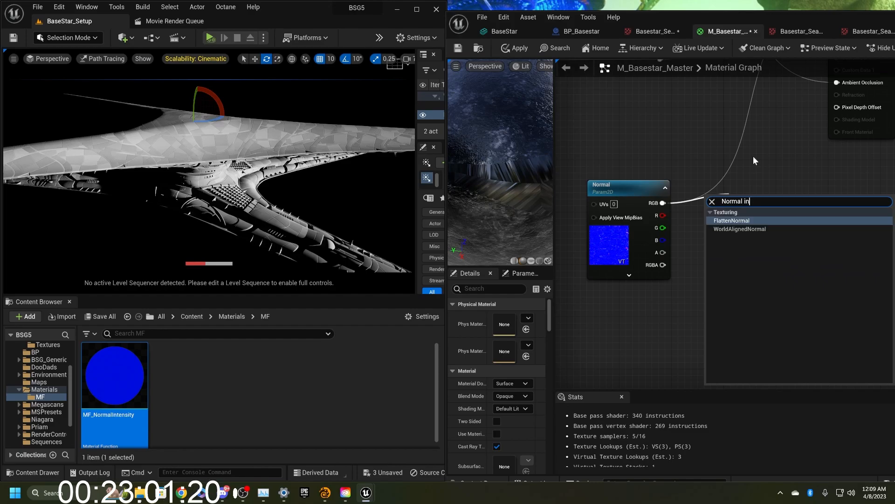
{"action": "key", "text": "BackSpace"}
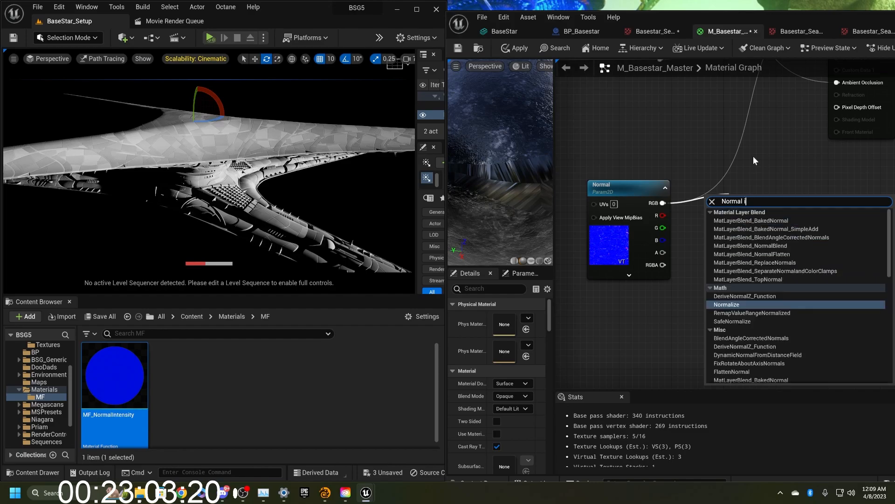
{"action": "key", "text": "BackSpace"}
{"action": "key", "text": "BackSpace"}
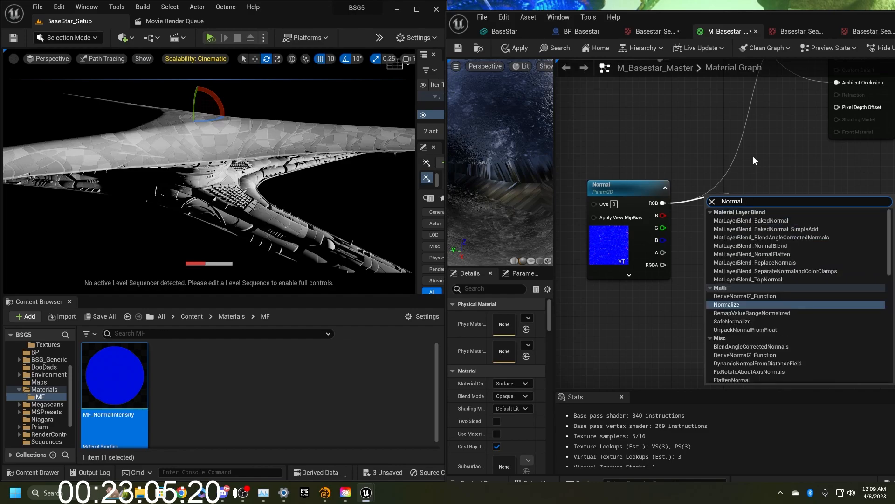
{"action": "key", "text": "ctrl+a"}
{"action": "type", "text": "M"}
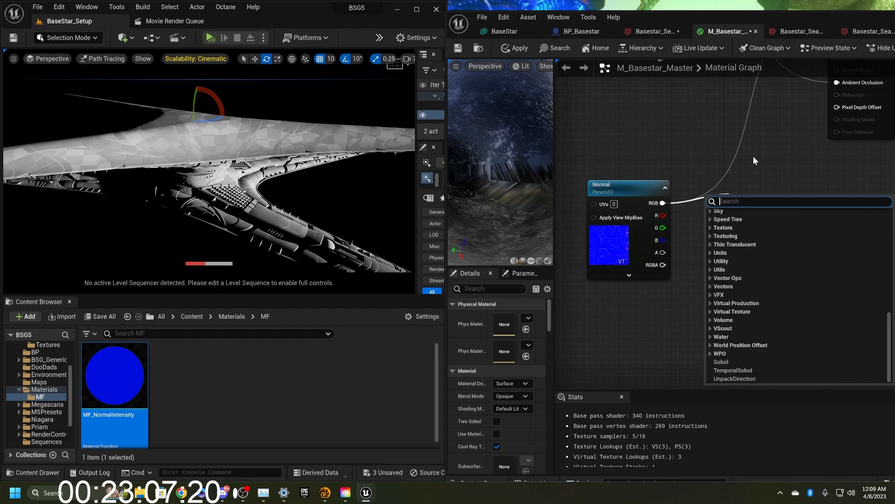
{"action": "type", "text": "F_Nom"}
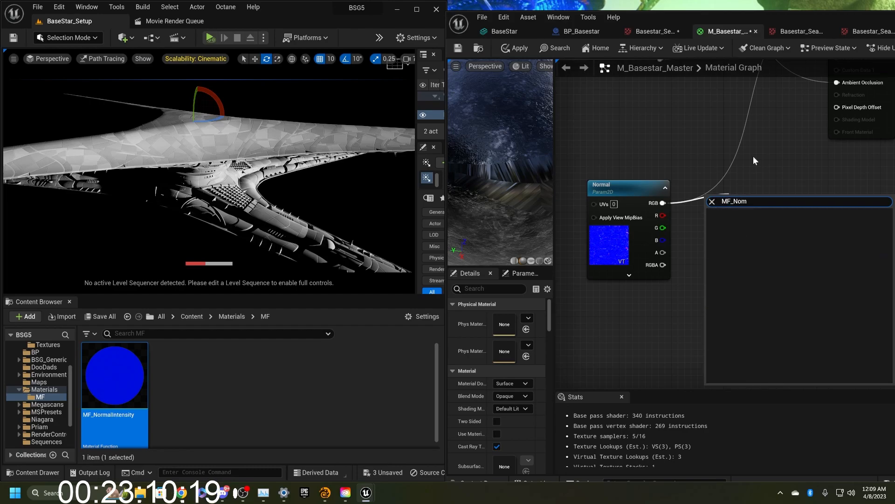
{"action": "key", "text": "BackSpace"}
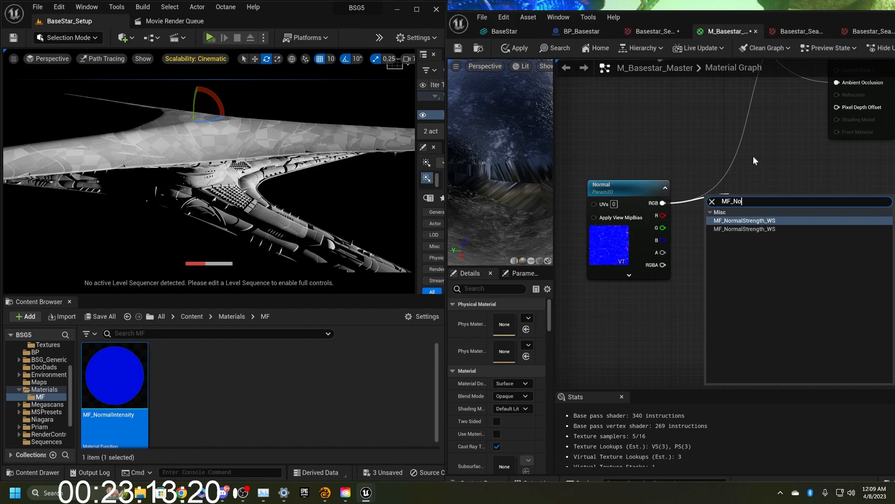
{"action": "left_click", "coordinate": [222, 385]}
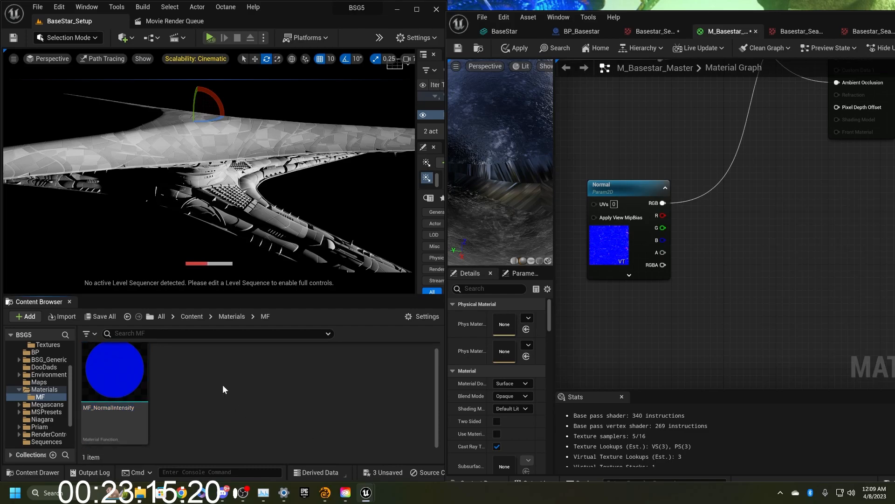
Step: Save all modified assets and place the MF_NormalIntensity function from the content folder beside the Normal texture node
{"action": "left_click", "coordinate": [100, 316]}
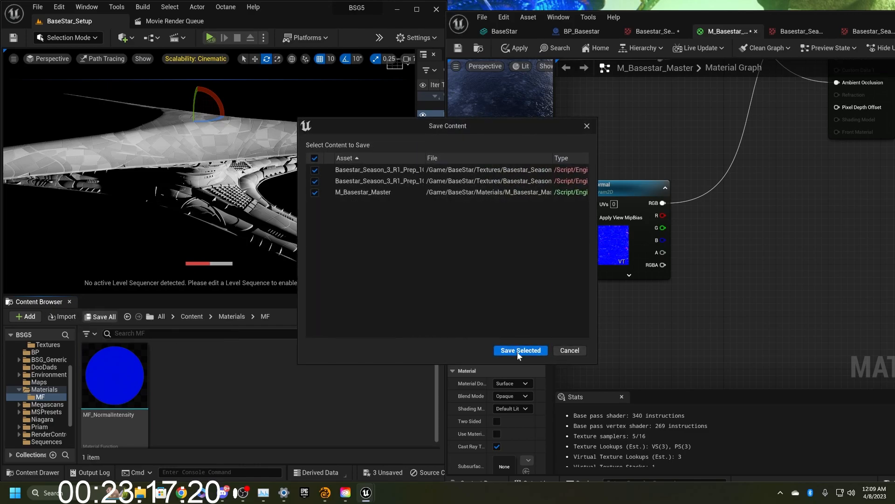
{"action": "left_click", "coordinate": [520, 351]}
{"action": "left_click_drag", "start_coordinate": [114, 375], "coordinate": [734, 217]}
{"action": "right_click_drag", "start_coordinate": [734, 216], "coordinate": [769, 275]}
Step: Try wiring the Normal texture's R and G outputs to the channel inputs of MF_NormalIntensity
{"action": "left_click_drag", "start_coordinate": [737, 236], "coordinate": [820, 245]}
{"action": "left_click_drag", "start_coordinate": [740, 250], "coordinate": [802, 280]}
{"action": "left_click", "coordinate": [827, 225]}
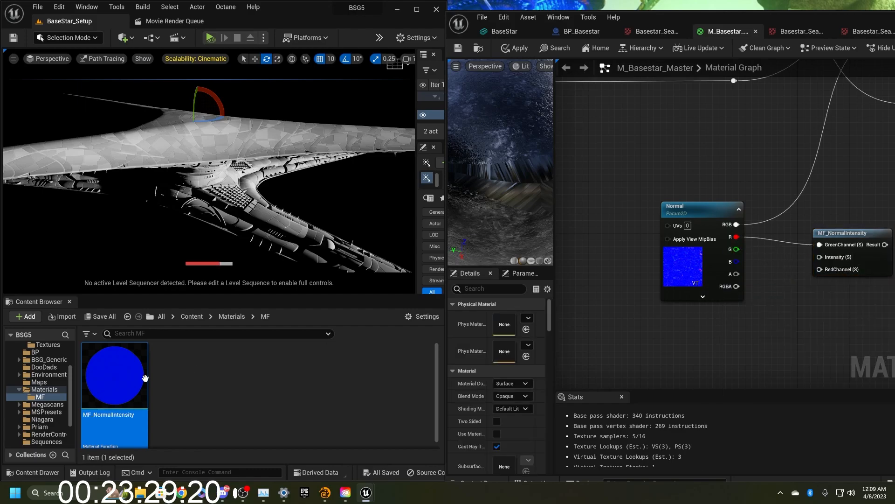
Step: In MF_NormalIntensity, set the sort priorities so inputs run RedChannel, GreenChannel, Intensity, with Intensity at 2, and apply the changes
{"action": "double_click", "coordinate": [115, 378]}
{"action": "right_click_drag", "start_coordinate": [560, 270], "coordinate": [778, 171]}
{"action": "left_click", "coordinate": [731, 108]}
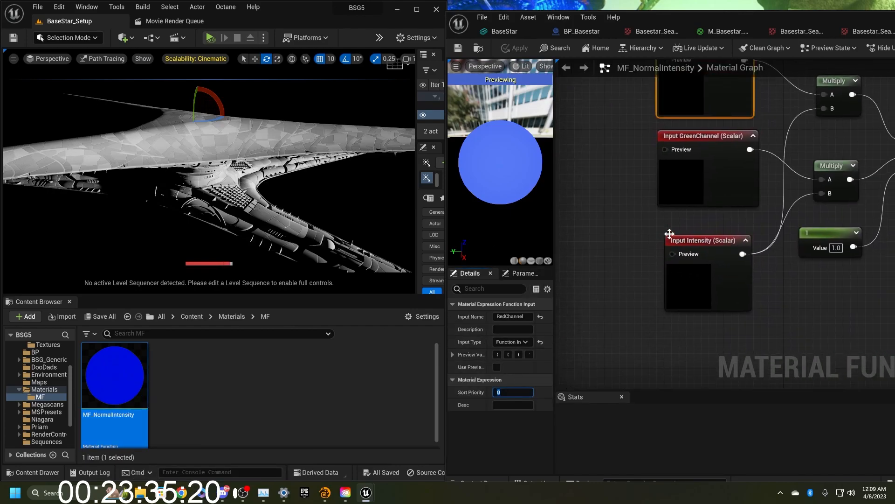
{"action": "left_click", "coordinate": [690, 187]}
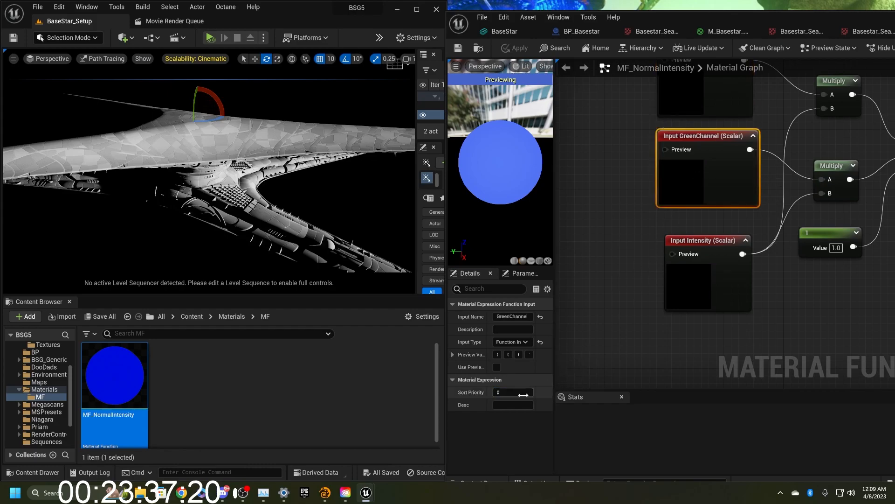
{"action": "left_click", "coordinate": [695, 306]}
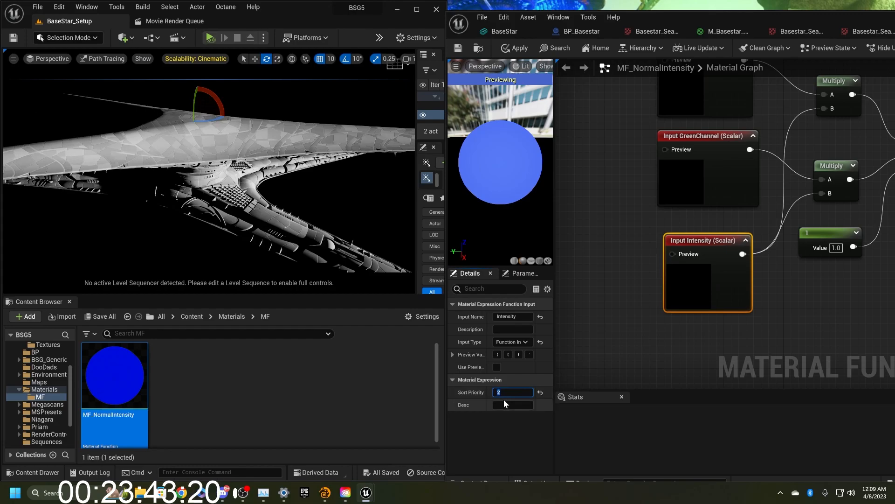
{"action": "left_click", "coordinate": [519, 48]}
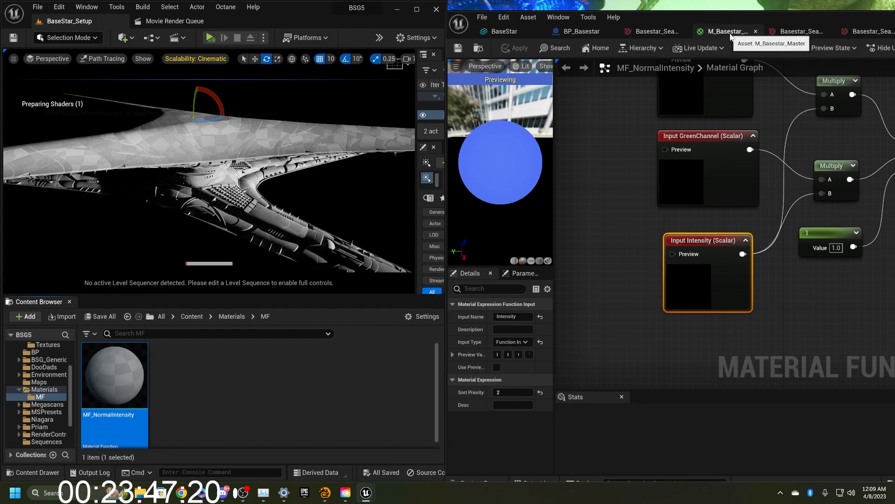
Step: Back in M_Basestar_Master, connect the Normal texture's R output to RedChannel and its G output to GreenChannel
{"action": "left_click", "coordinate": [730, 40]}
{"action": "right_click_drag", "start_coordinate": [789, 305], "coordinate": [680, 326]}
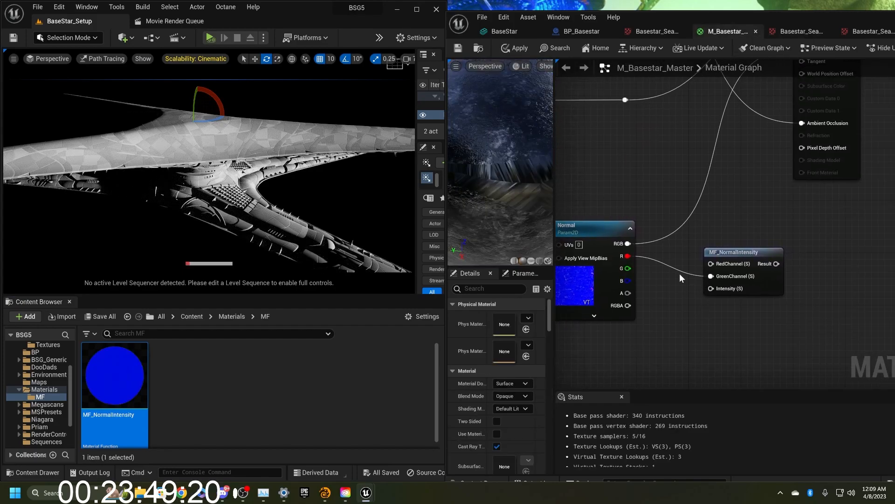
{"action": "left_click_drag", "start_coordinate": [628, 256], "coordinate": [712, 266]}
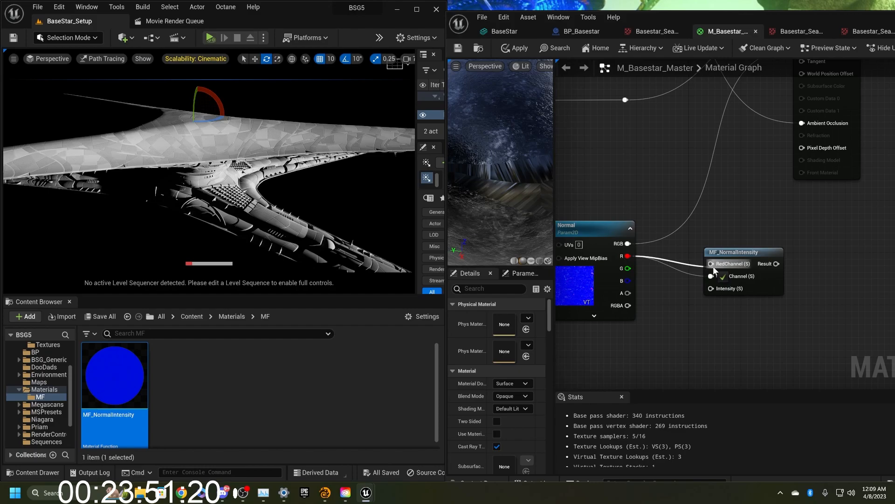
{"action": "left_click_drag", "start_coordinate": [628, 268], "coordinate": [717, 277]}
Step: Add a constant of 1 below the Normal texture node and connect it to the Intensity input of MF_NormalIntensity
{"action": "right_click_drag", "start_coordinate": [686, 313], "coordinate": [732, 284]}
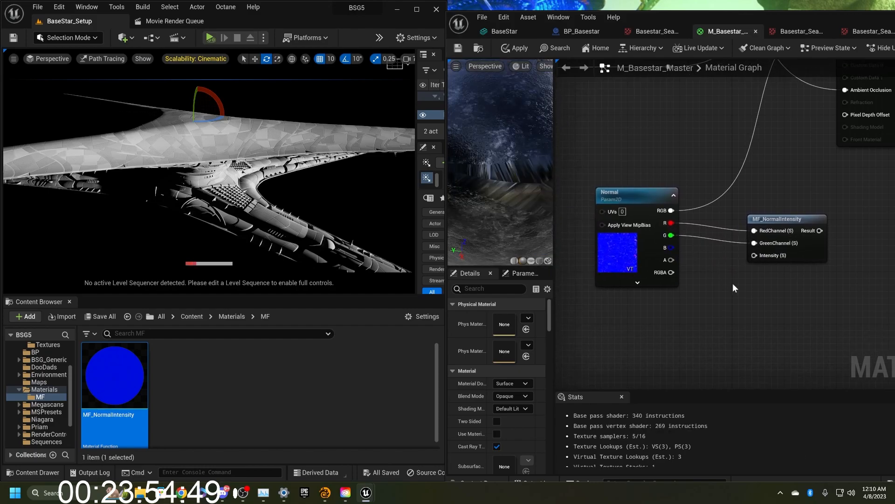
{"action": "left_click", "coordinate": [657, 310]}
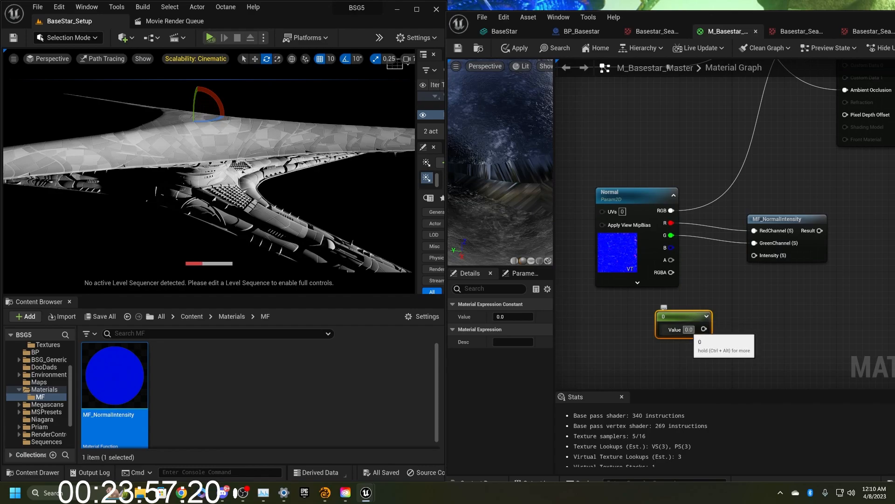
{"action": "type", "text": "1"}
{"action": "key", "text": "Return"}
{"action": "left_click_drag", "start_coordinate": [705, 328], "coordinate": [764, 257]}
{"action": "left_click_drag", "start_coordinate": [685, 311], "coordinate": [650, 304]}
Step: Convert the constant to a parameter named NormalIntensity and tuck it up under the Normal texture node
{"action": "right_click", "coordinate": [649, 304]}
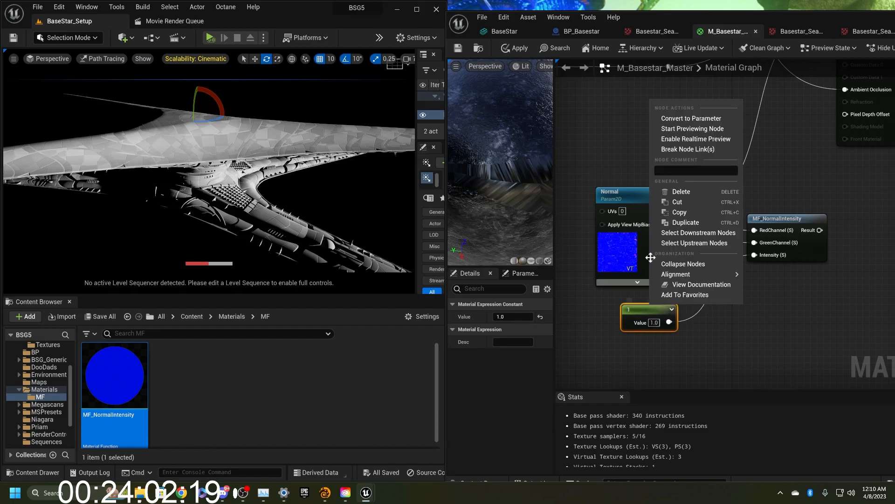
{"action": "left_click", "coordinate": [700, 118]}
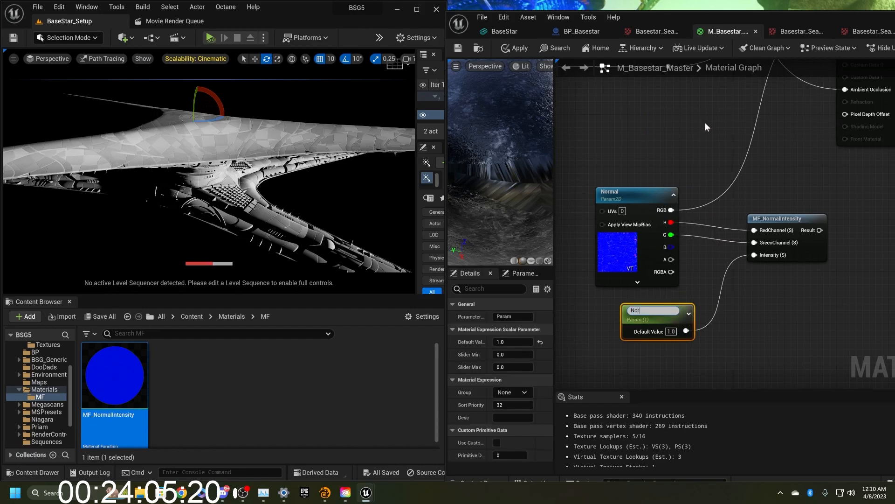
{"action": "type", "text": "NormalIntensity"}
{"action": "key", "text": "Return"}
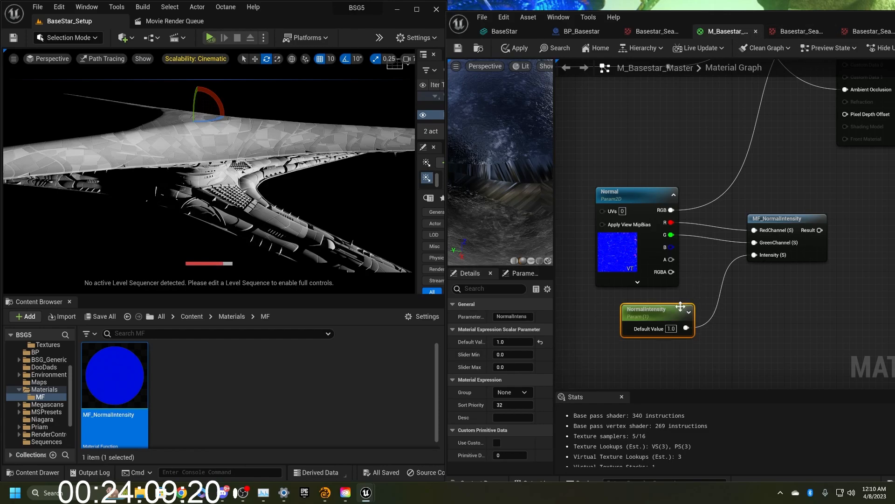
{"action": "left_click_drag", "start_coordinate": [665, 312], "coordinate": [653, 299]}
Step: Connect the MF_NormalIntensity Result to the material's Normal input and move the function node closer to the Normal texture node
{"action": "right_click_drag", "start_coordinate": [777, 296], "coordinate": [550, 400]}
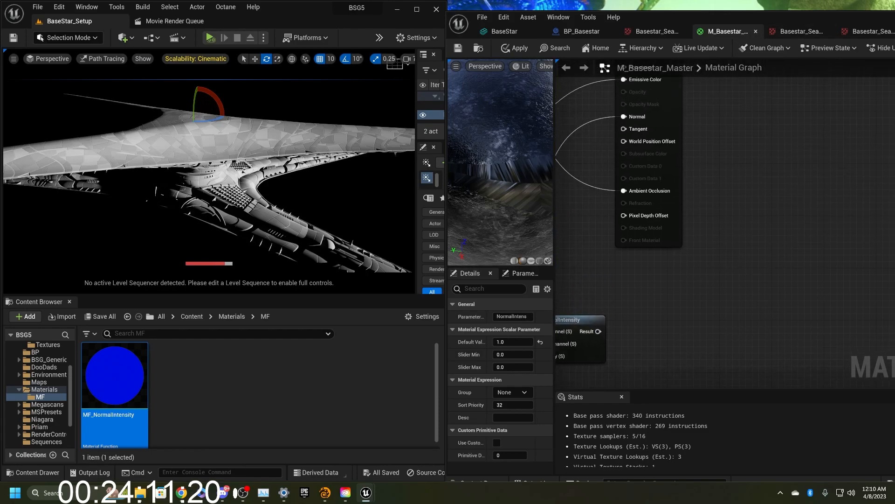
{"action": "right_click_drag", "start_coordinate": [571, 349], "coordinate": [643, 332]}
{"action": "left_click_drag", "start_coordinate": [664, 315], "coordinate": [692, 101]}
{"action": "right_click_drag", "start_coordinate": [624, 297], "coordinate": [816, 231]}
{"action": "left_click_drag", "start_coordinate": [832, 239], "coordinate": [793, 246]}
Step: Test NormalIntensity default values of 5 and 0 in an enlarged material preview and set the value back to 1
{"action": "mouse_move", "coordinate": [512, 174]}
{"action": "left_mouse_down"}
{"action": "mouse_move", "coordinate": [518, 181]}
{"action": "mouse_move", "coordinate": [499, 173]}
{"action": "mouse_move", "coordinate": [513, 157]}
{"action": "left_mouse_up"}
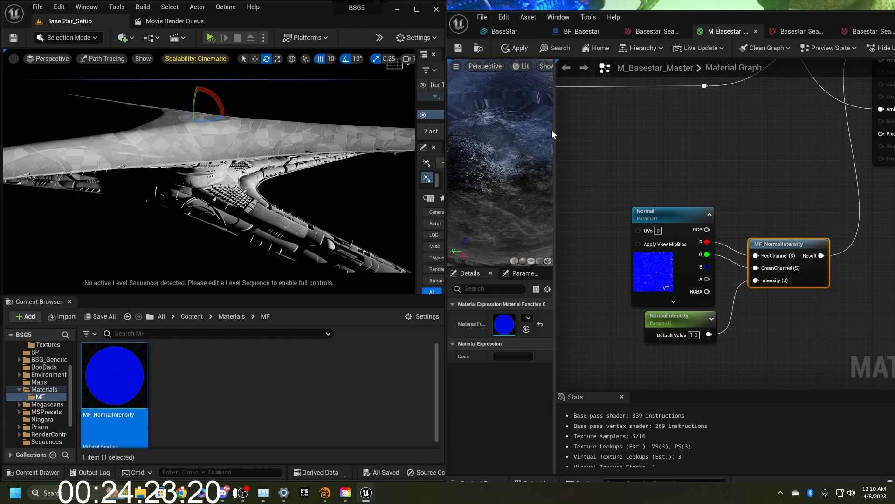
{"action": "left_click_drag", "start_coordinate": [555, 129], "coordinate": [639, 129]}
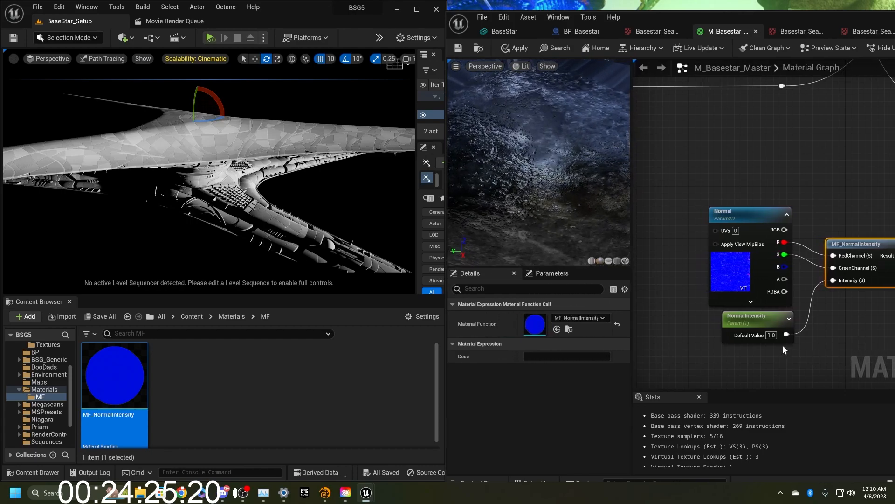
{"action": "left_click", "coordinate": [771, 335]}
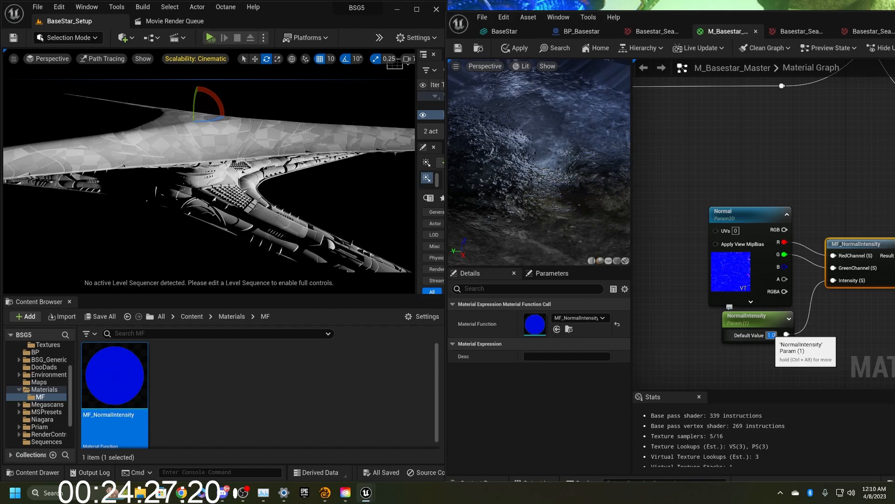
{"action": "type", "text": "5"}
{"action": "key", "text": "Return"}
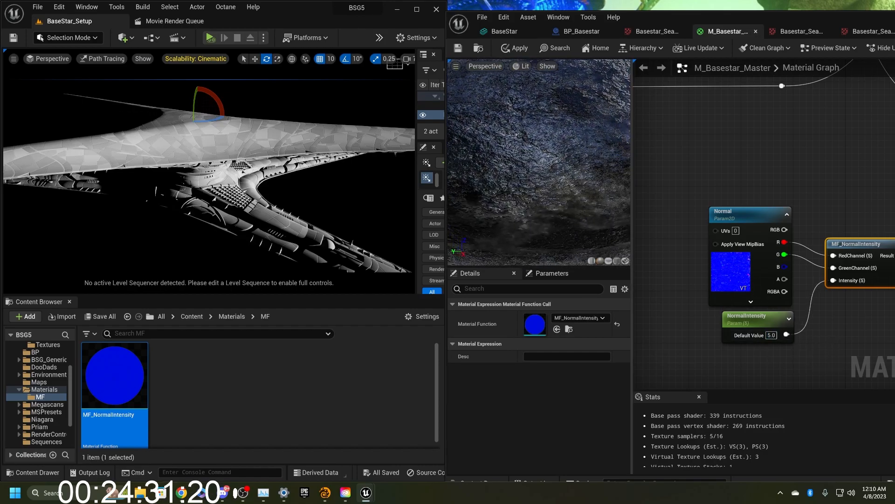
{"action": "left_click", "coordinate": [768, 337]}
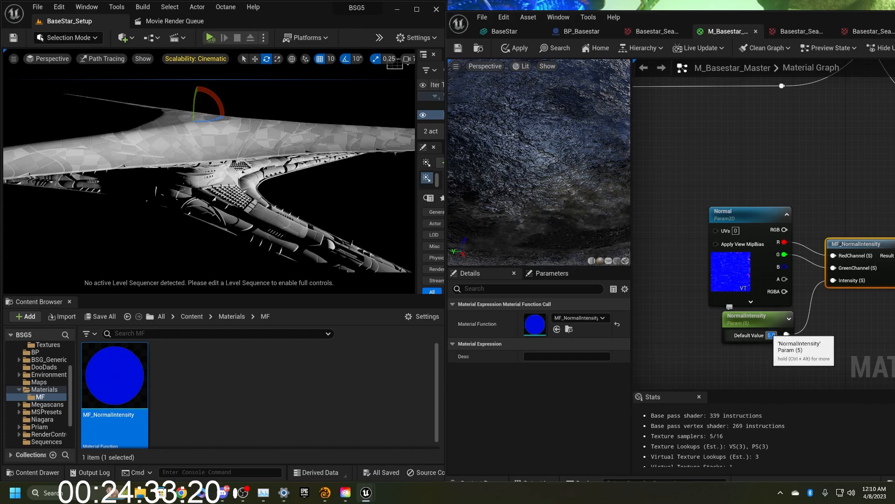
{"action": "type", "text": "0"}
{"action": "key", "text": "Return"}
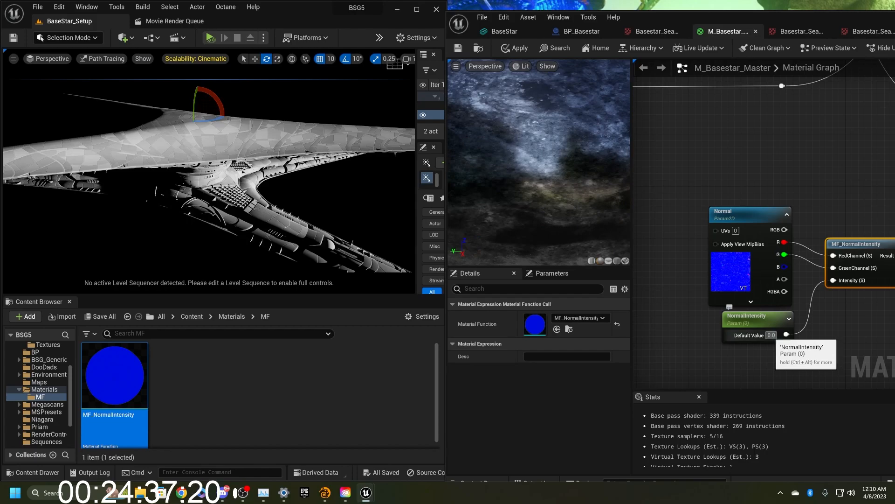
{"action": "type", "text": "1"}
{"action": "key", "text": "Return"}
{"action": "left_click", "coordinate": [815, 349]}
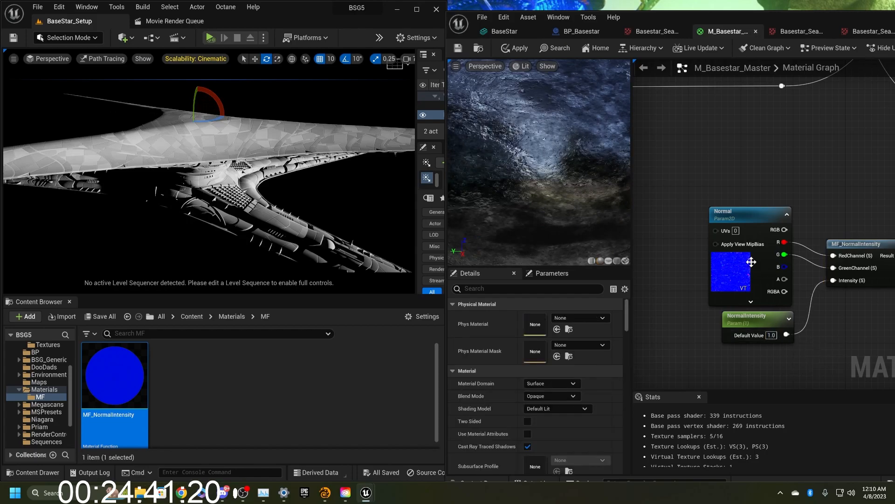
Step: Apply the changes to M_Basestar_Master and save the material
{"action": "left_click", "coordinate": [723, 258]}
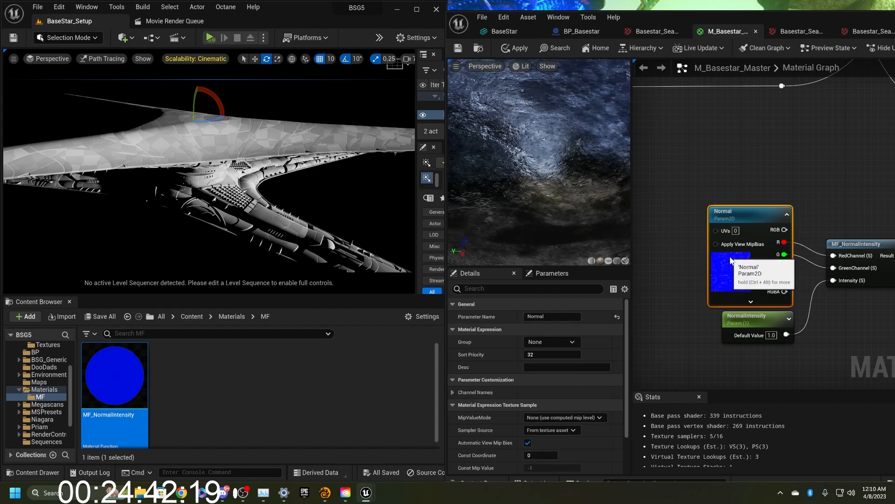
{"action": "left_click", "coordinate": [506, 50]}
{"action": "left_click", "coordinate": [457, 48]}
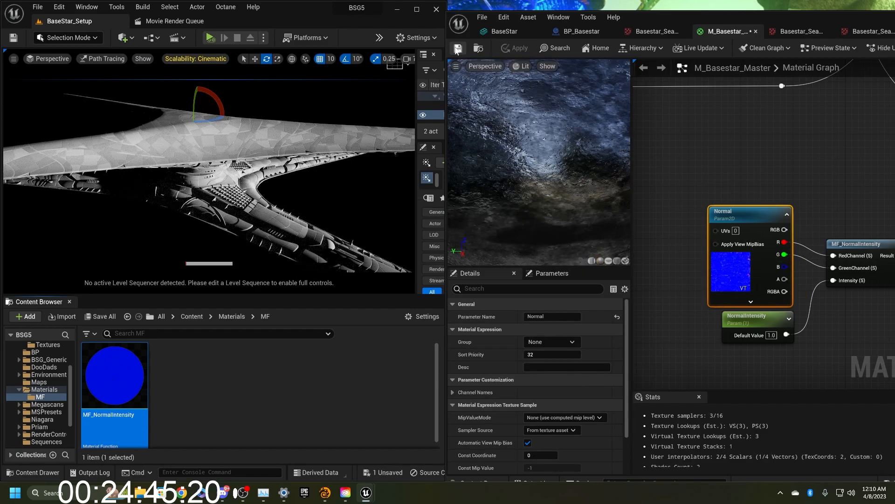
Step: Move the Normal, NormalIntensity and MF_NormalIntensity nodes together below the other texture nodes, and apply and save the material again
{"action": "mouse_move", "coordinate": [827, 173]}
{"action": "right_mouse_down"}
{"action": "mouse_move", "coordinate": [739, 287]}
{"action": "mouse_move", "coordinate": [827, 182]}
{"action": "right_mouse_up"}
{"action": "scroll", "coordinate": [740, 287], "scroll_direction": "down", "scroll_amount": 2}
{"action": "left_click_drag", "start_coordinate": [766, 194], "coordinate": [889, 338]}
{"action": "left_click_drag", "start_coordinate": [873, 237], "coordinate": [787, 177]}
{"action": "right_click_drag", "start_coordinate": [854, 132], "coordinate": [894, 270]}
{"action": "right_click_drag", "start_coordinate": [662, 275], "coordinate": [885, 238]}
{"action": "right_click_drag", "start_coordinate": [847, 271], "coordinate": [869, 240]}
{"action": "scroll", "coordinate": [711, 282], "scroll_direction": "down", "scroll_amount": 3}
{"action": "scroll", "coordinate": [826, 253], "scroll_direction": "up", "scroll_amount": 4}
{"action": "right_click_drag", "start_coordinate": [643, 267], "coordinate": [350, 321]}
{"action": "scroll", "coordinate": [878, 230], "scroll_direction": "down", "scroll_amount": 3}
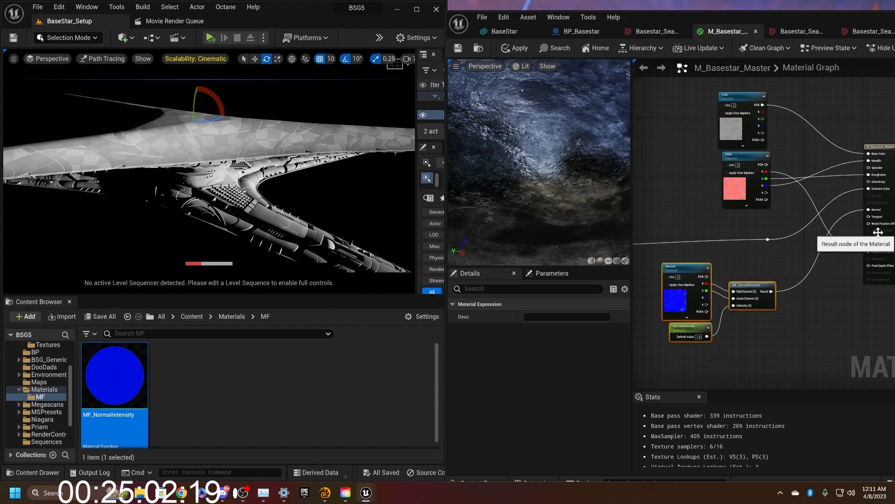
{"action": "left_click", "coordinate": [515, 48]}
{"action": "left_click", "coordinate": [459, 48]}
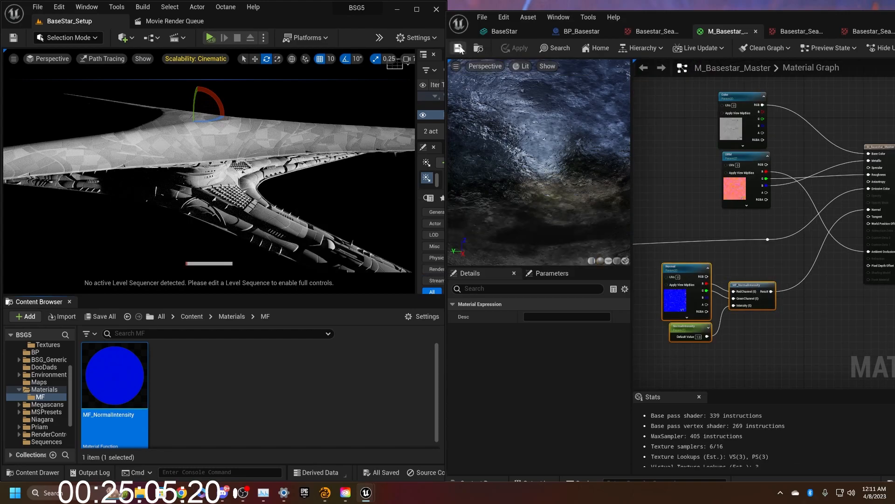
Step: Locate M_Basestar_Master in the content folder, create a material instance named M_Basestar_Master_Inst from it and save it
{"action": "left_click", "coordinate": [478, 48]}
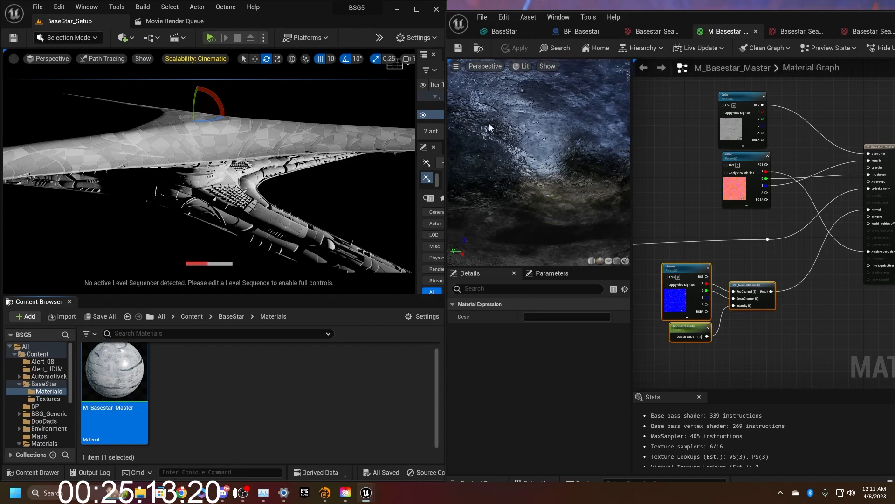
{"action": "right_click", "coordinate": [120, 393]}
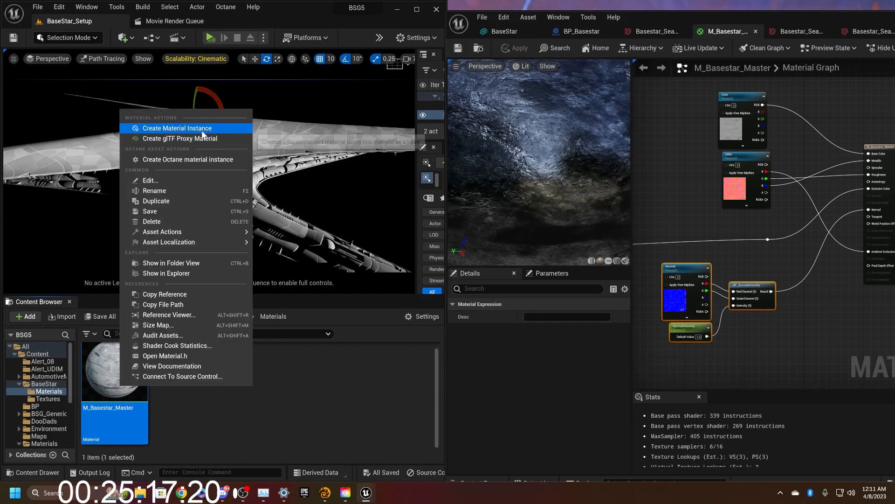
{"action": "left_click", "coordinate": [177, 128]}
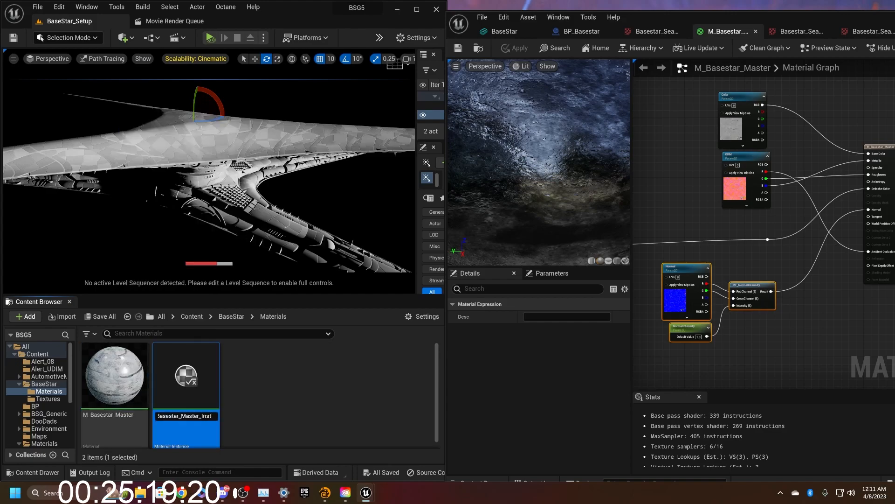
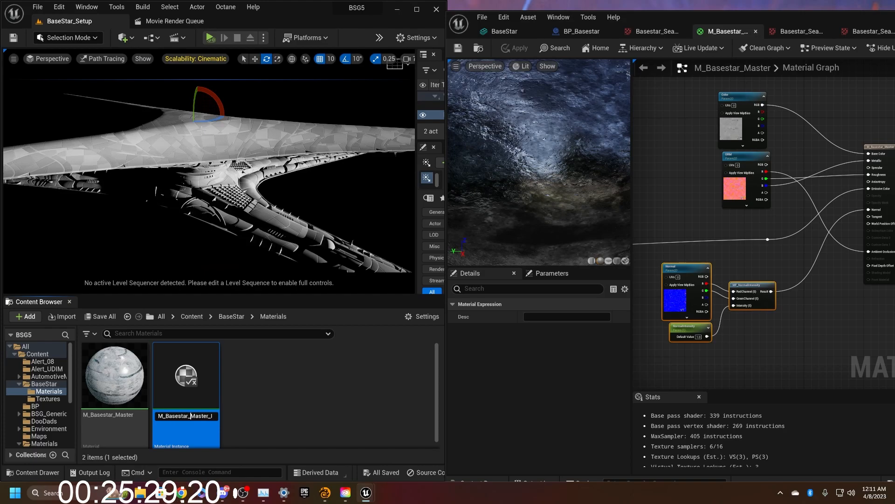
{"action": "key", "text": "Return"}
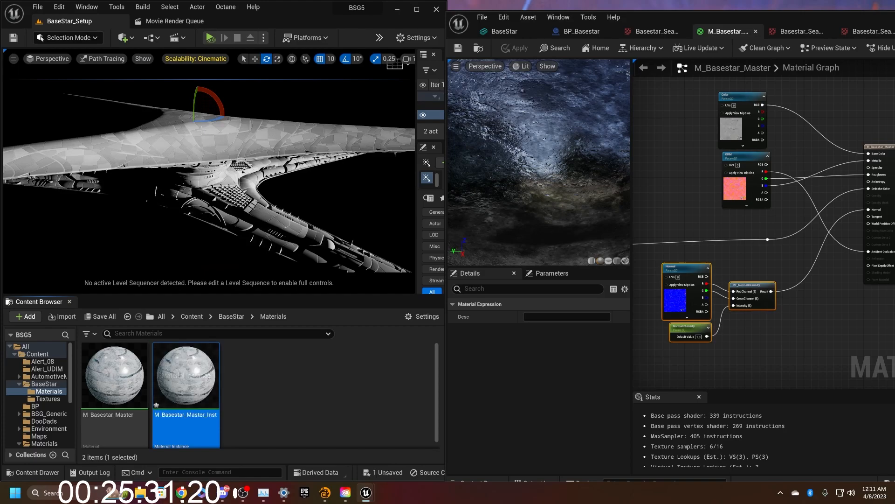
{"action": "left_click", "coordinate": [101, 317]}
{"action": "left_click", "coordinate": [522, 351]}
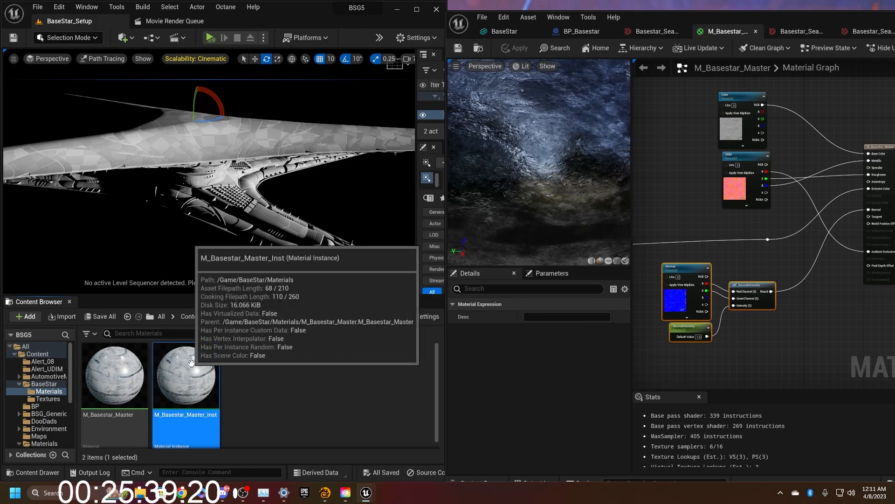
Step: Open M_Basestar_Master_Inst and enable the NormalIntensity, HasEmission?, Color, Normal and ORM parameter overrides
{"action": "double_click", "coordinate": [187, 375]}
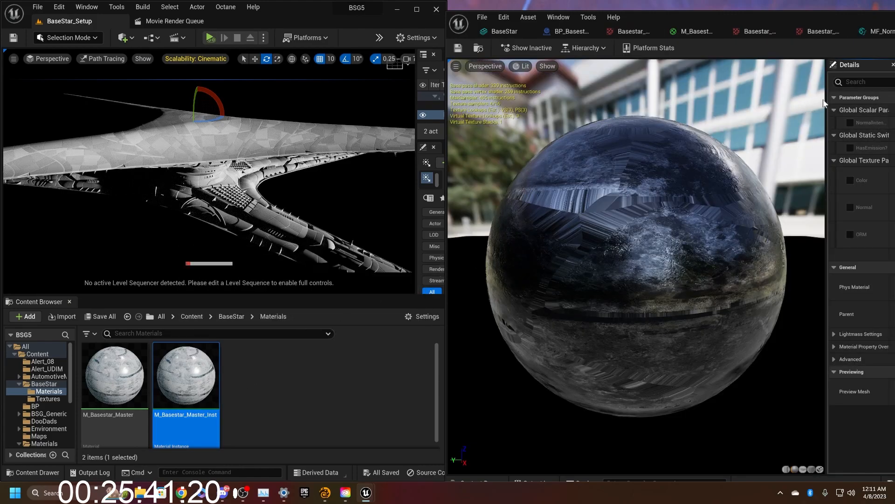
{"action": "left_click_drag", "start_coordinate": [825, 108], "coordinate": [634, 125]}
{"action": "left_click", "coordinate": [658, 123]}
{"action": "left_click", "coordinate": [659, 149]}
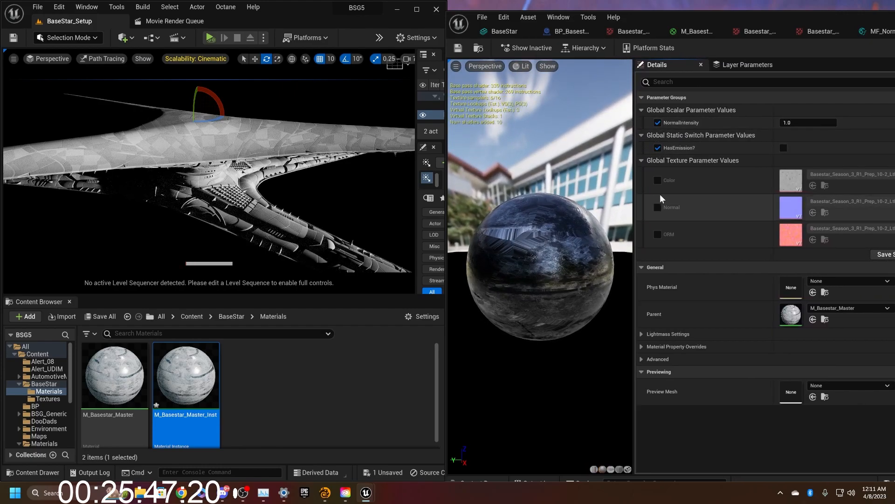
{"action": "left_click", "coordinate": [658, 181]}
{"action": "left_click", "coordinate": [658, 207]}
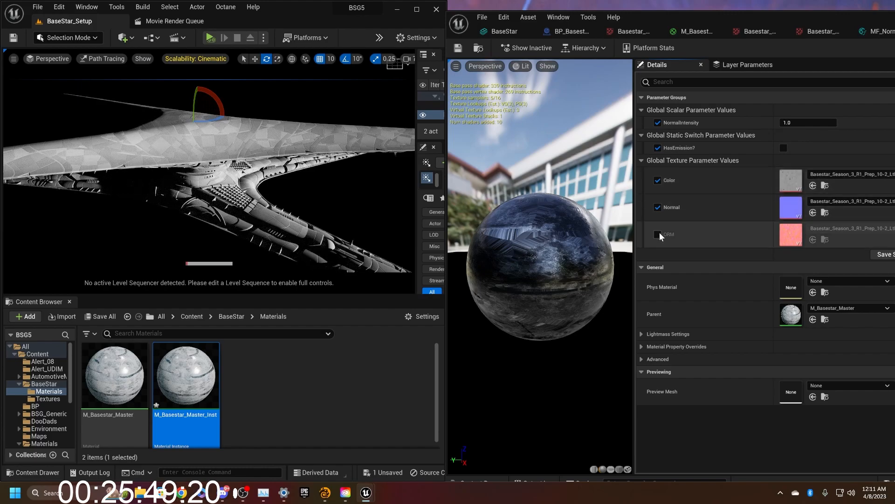
{"action": "left_click", "coordinate": [658, 234]}
Step: Test a stronger NormalIntensity on the instance with the preview sphere enlarged, and return the value to 1
{"action": "scroll", "coordinate": [611, 263], "scroll_direction": "up", "scroll_amount": 6}
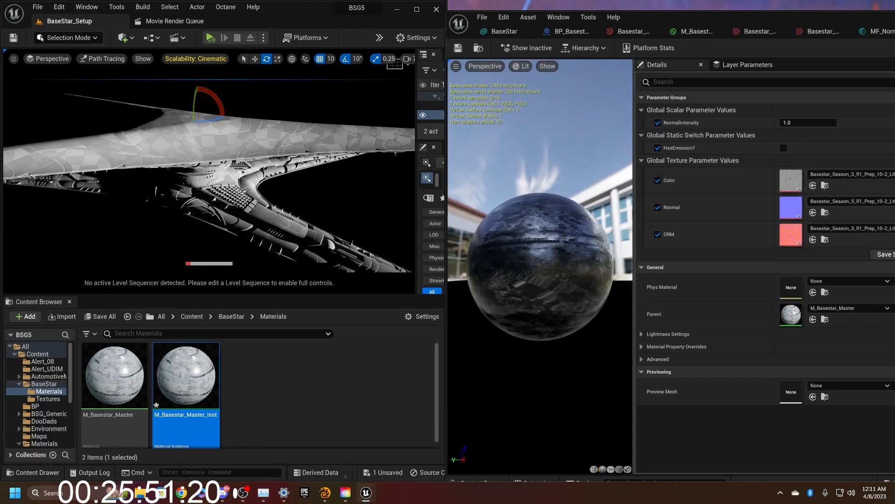
{"action": "mouse_move", "coordinate": [808, 122]}
{"action": "left_mouse_down"}
{"action": "mouse_move", "coordinate": [835, 122]}
{"action": "mouse_move", "coordinate": [786, 122]}
{"action": "mouse_move", "coordinate": [840, 123]}
{"action": "mouse_move", "coordinate": [798, 122]}
{"action": "left_mouse_up"}
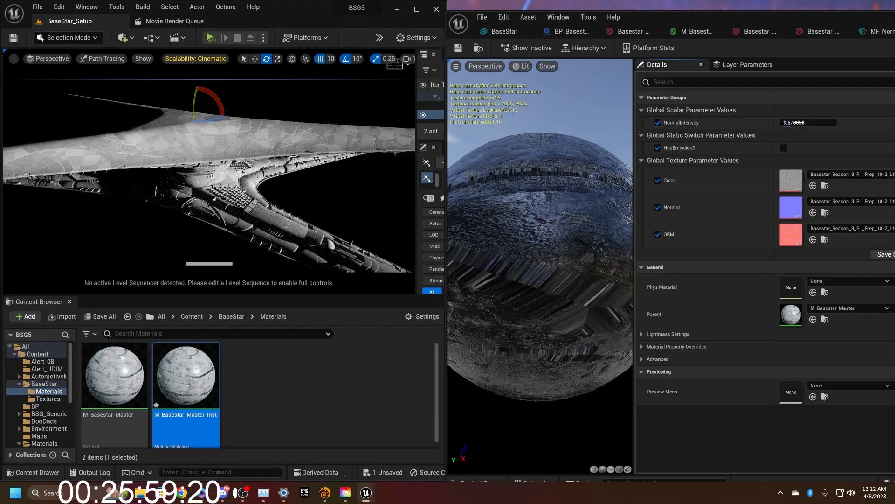
{"action": "left_click", "coordinate": [810, 122]}
{"action": "type", "text": "1"}
{"action": "key", "text": "Tab"}
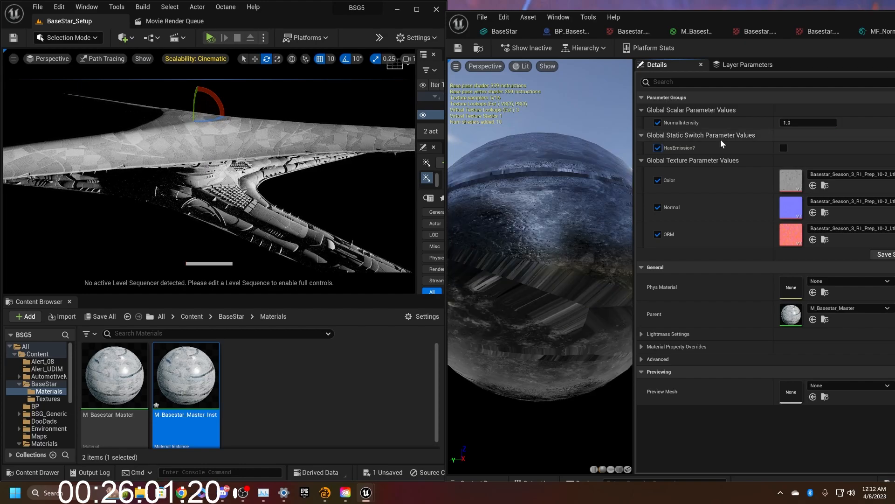
Step: Turn on HasEmission? in the instance, and override BumpOffsetDepth with -0.824067
{"action": "left_click", "coordinate": [782, 147]}
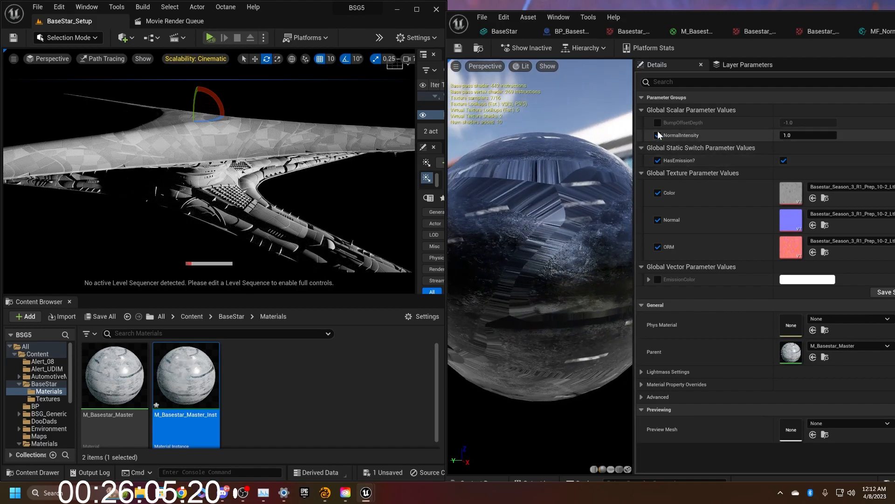
{"action": "left_click", "coordinate": [657, 123]}
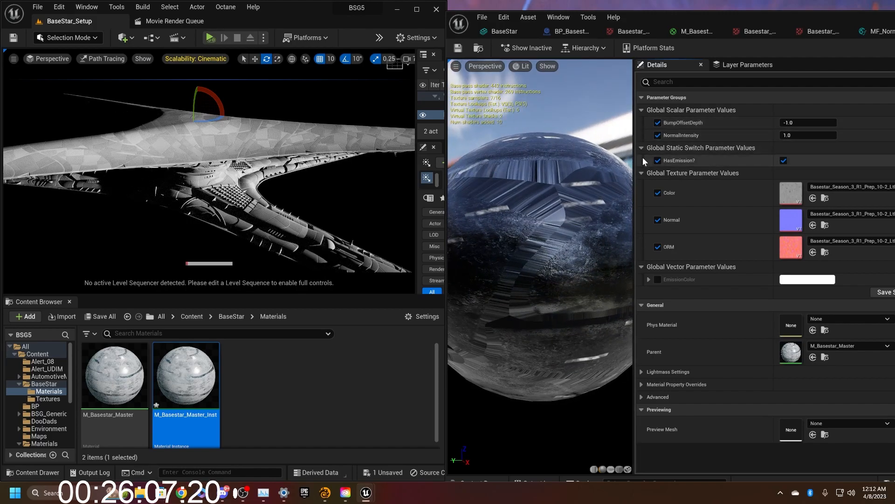
{"action": "left_click_drag", "start_coordinate": [569, 233], "coordinate": [534, 221]}
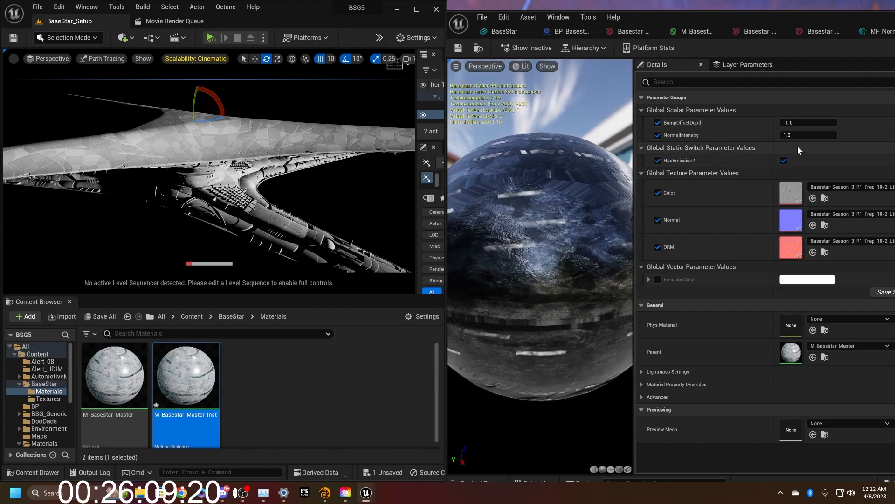
{"action": "left_click_drag", "start_coordinate": [805, 124], "coordinate": [808, 123]}
{"action": "left_click", "coordinate": [808, 123]}
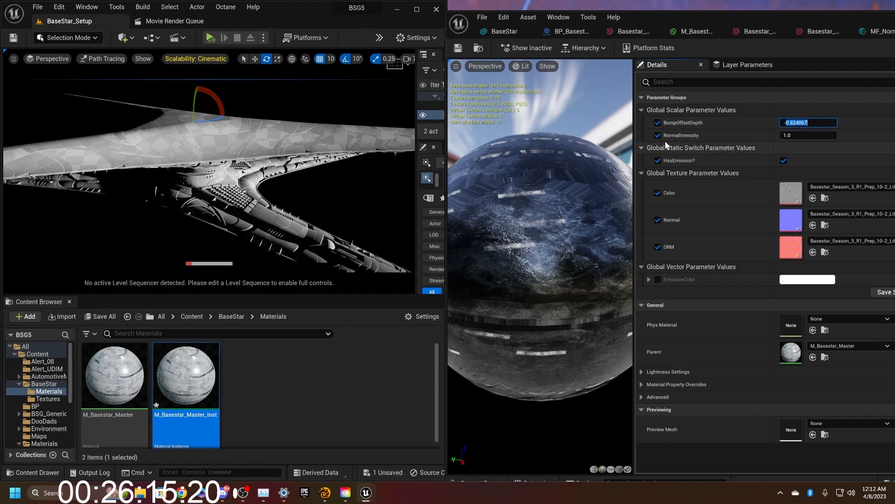
Step: Override EmissionColor in the instance and set it to an orange-yellow, sRGB hex FFCB34
{"action": "left_click", "coordinate": [658, 280]}
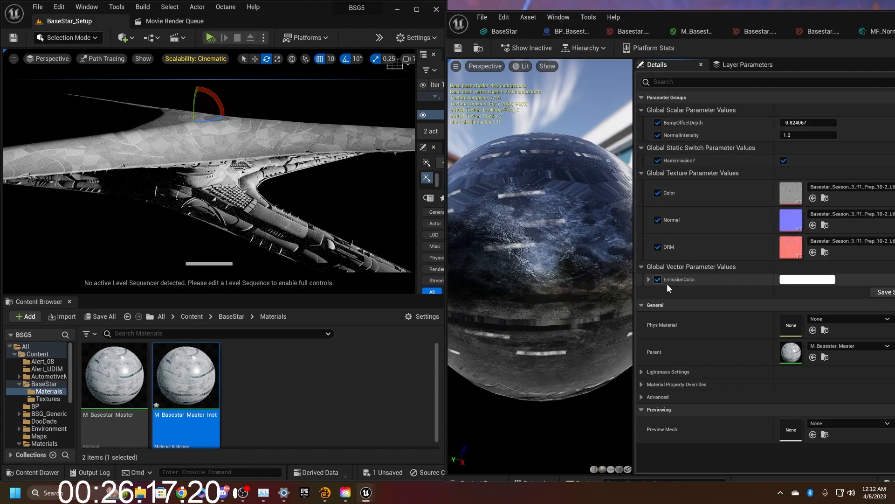
{"action": "left_click", "coordinate": [809, 279]}
{"action": "left_click_drag", "start_coordinate": [662, 326], "coordinate": [668, 339]}
{"action": "left_click_drag", "start_coordinate": [724, 273], "coordinate": [724, 267]}
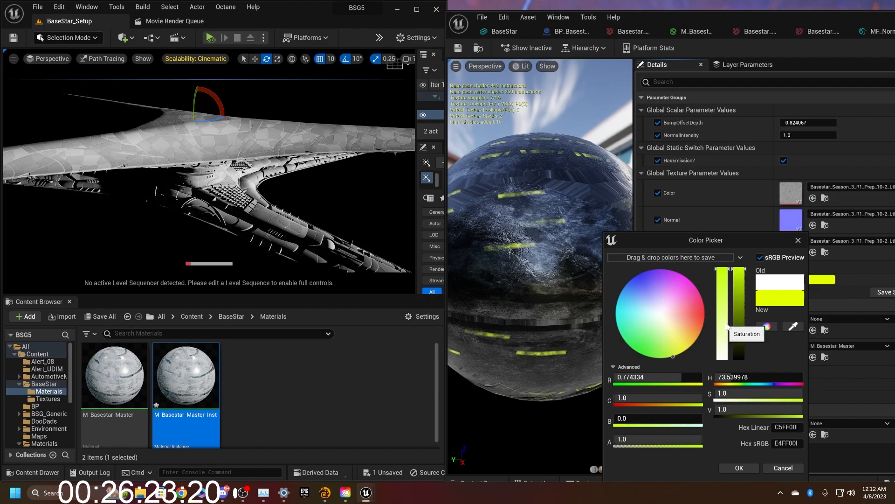
{"action": "left_click", "coordinate": [695, 335]}
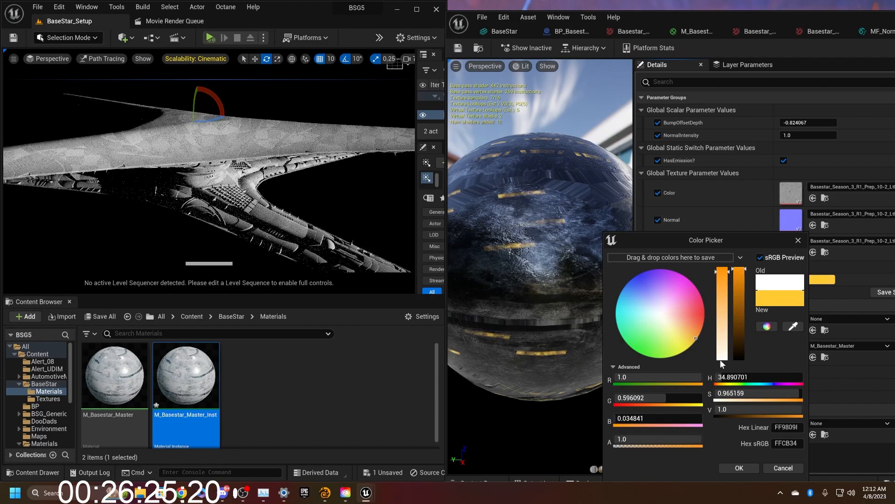
{"action": "left_click", "coordinate": [747, 466]}
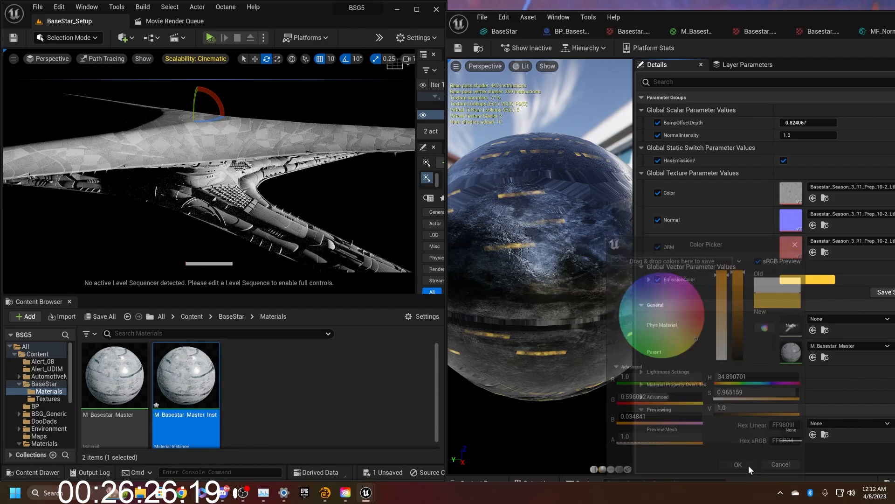
Step: Try an EmissionColor brightness value (V) of 50 and inspect the glow on the preview sphere
{"action": "left_click", "coordinate": [807, 280]}
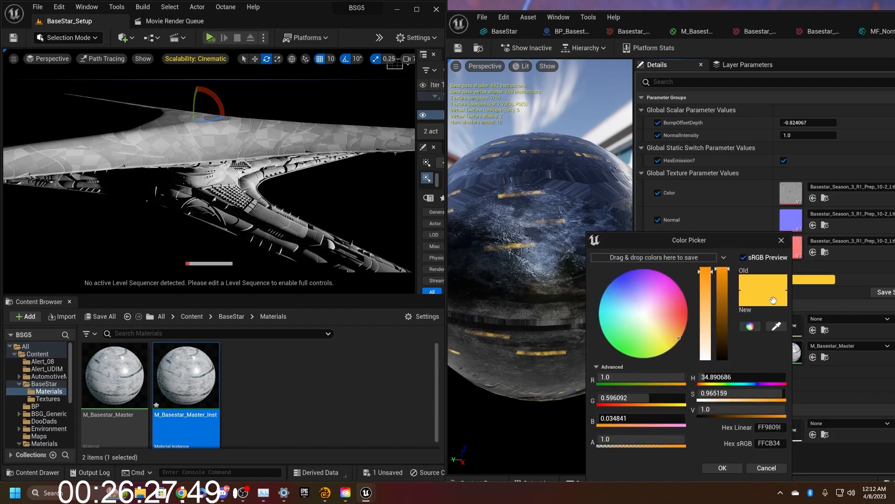
{"action": "left_click", "coordinate": [717, 409]}
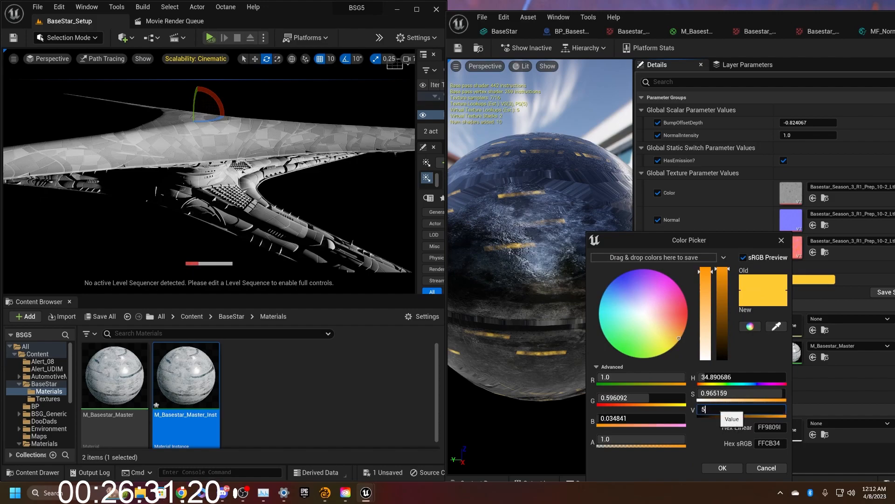
{"action": "type", "text": "50"}
{"action": "key", "text": "Return"}
{"action": "left_click_drag", "start_coordinate": [535, 175], "coordinate": [560, 172]}
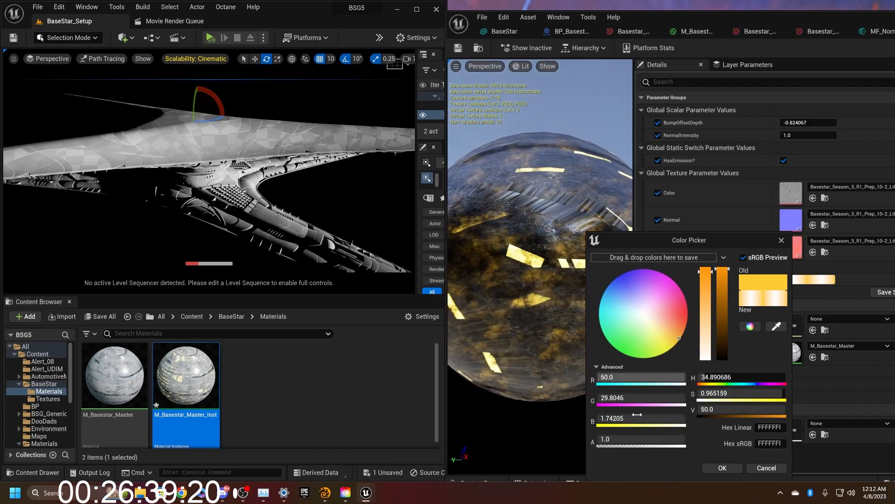
{"action": "left_click", "coordinate": [726, 468]}
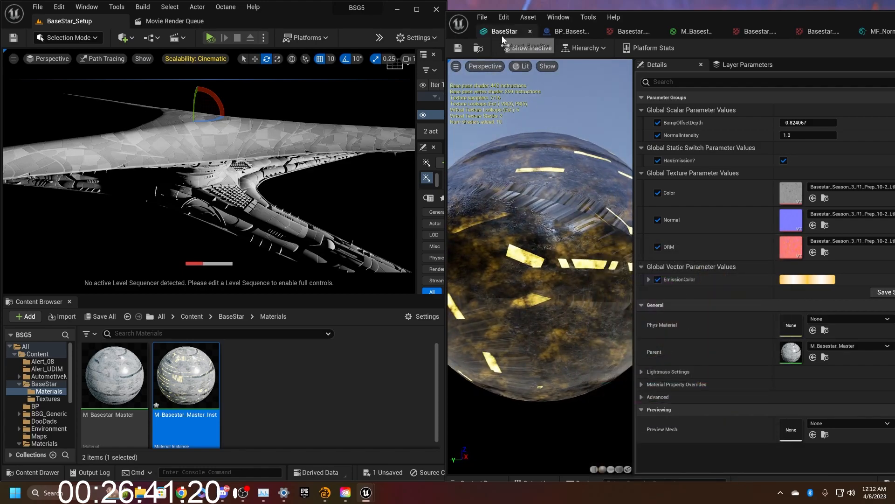
Step: In M_Basestar_Master, add a Clamp node fed by the red channel of the emission mask's Texture Sample
{"action": "left_click", "coordinate": [695, 31]}
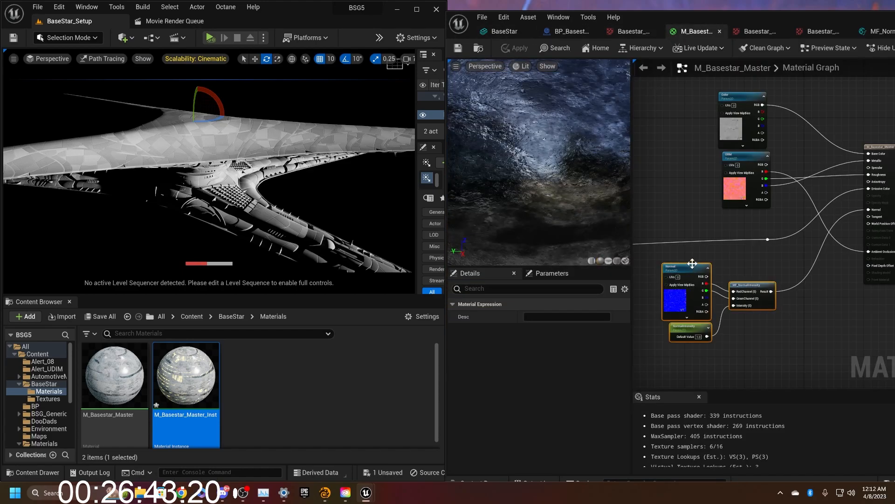
{"action": "right_click_drag", "start_coordinate": [692, 265], "coordinate": [891, 243]}
{"action": "right_click_drag", "start_coordinate": [637, 248], "coordinate": [761, 259]}
{"action": "scroll", "coordinate": [763, 274], "scroll_direction": "up", "scroll_amount": 3}
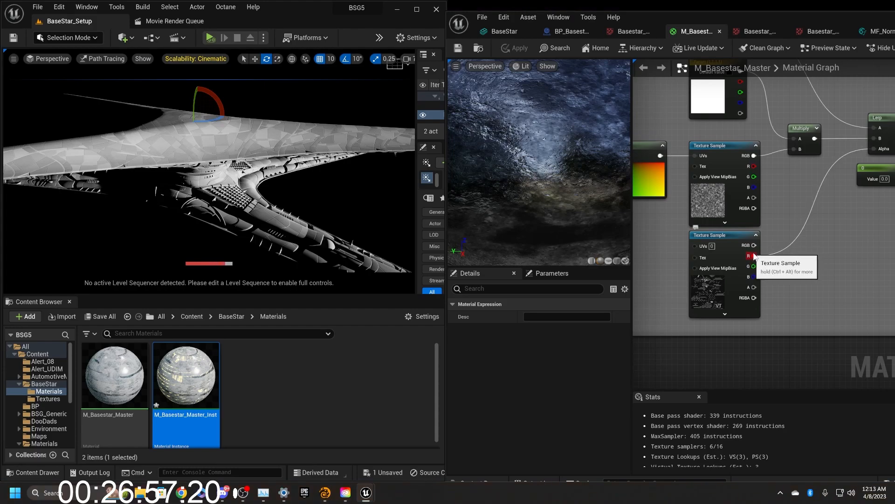
{"action": "right_click", "coordinate": [778, 250]}
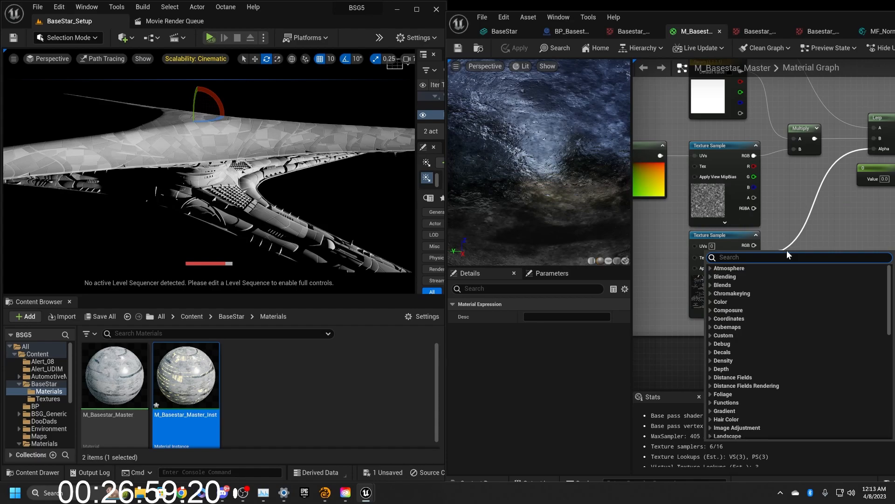
{"action": "type", "text": "clamo"}
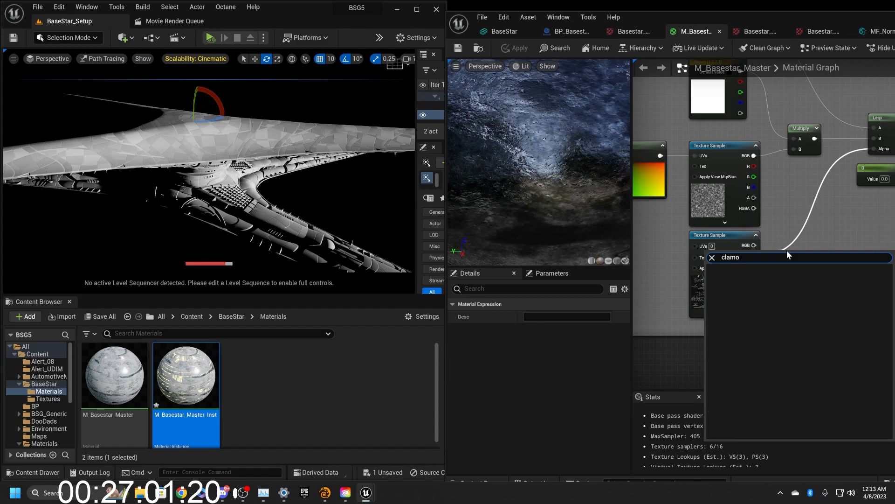
{"action": "key", "text": "BackSpace"}
{"action": "type", "text": "p"}
{"action": "key", "text": "Return"}
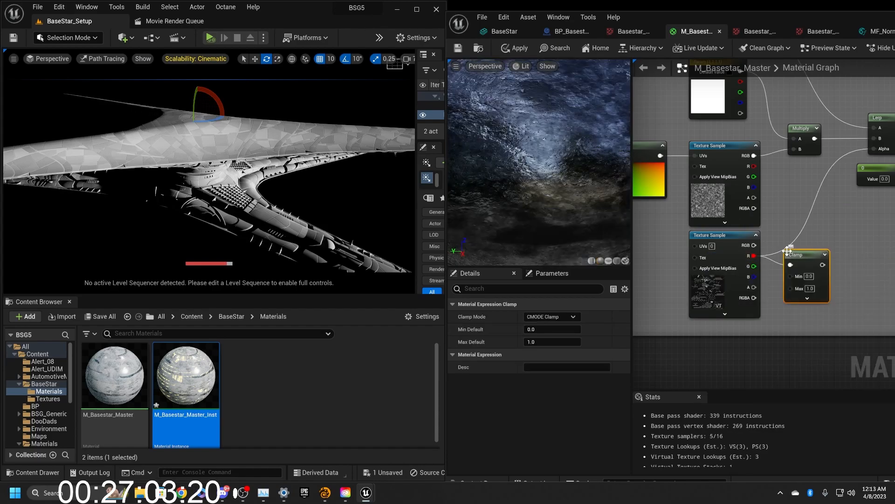
Step: Connect the Clamp output to the Alpha of the emission Lerp, position the node and apply the material
{"action": "right_click_drag", "start_coordinate": [836, 268], "coordinate": [754, 291]}
{"action": "left_click_drag", "start_coordinate": [741, 286], "coordinate": [794, 170]}
{"action": "left_click_drag", "start_coordinate": [730, 272], "coordinate": [718, 262]}
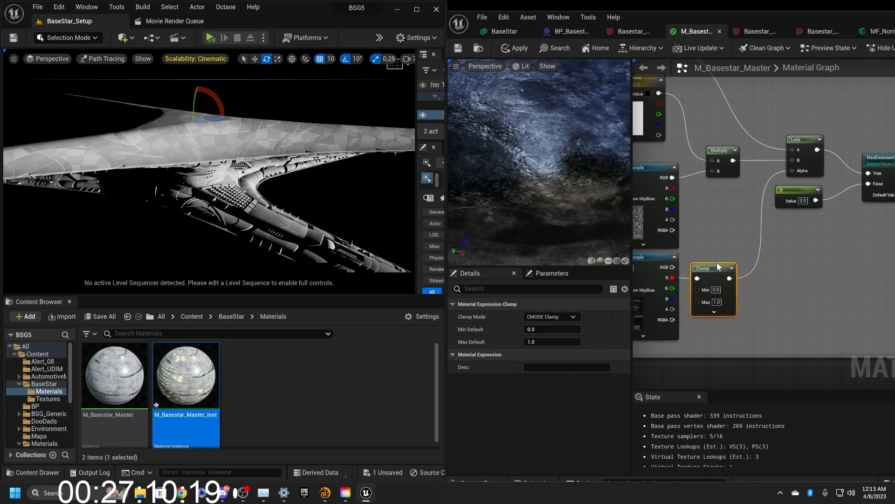
{"action": "left_click", "coordinate": [517, 48]}
{"action": "right_click_drag", "start_coordinate": [765, 256], "coordinate": [681, 256]}
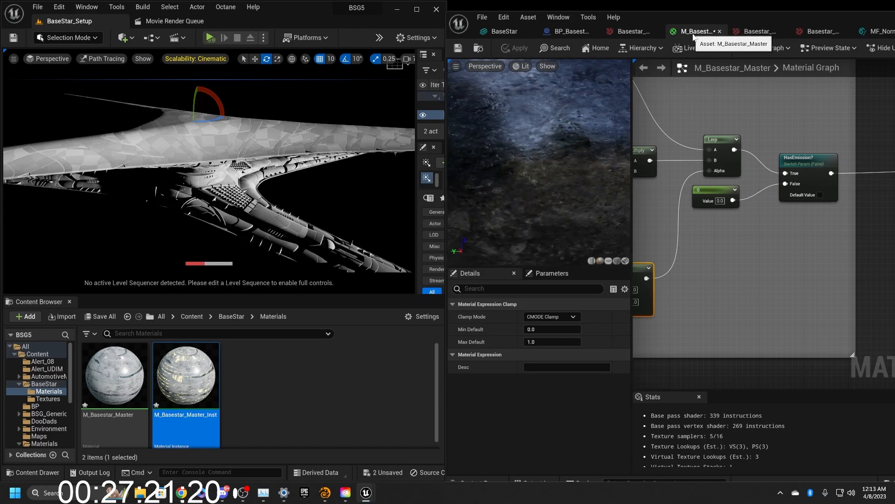
Step: Return to M_Basestar_Master_Inst and examine the emissive windows from several sides of the preview sphere
{"action": "left_click", "coordinate": [881, 32]}
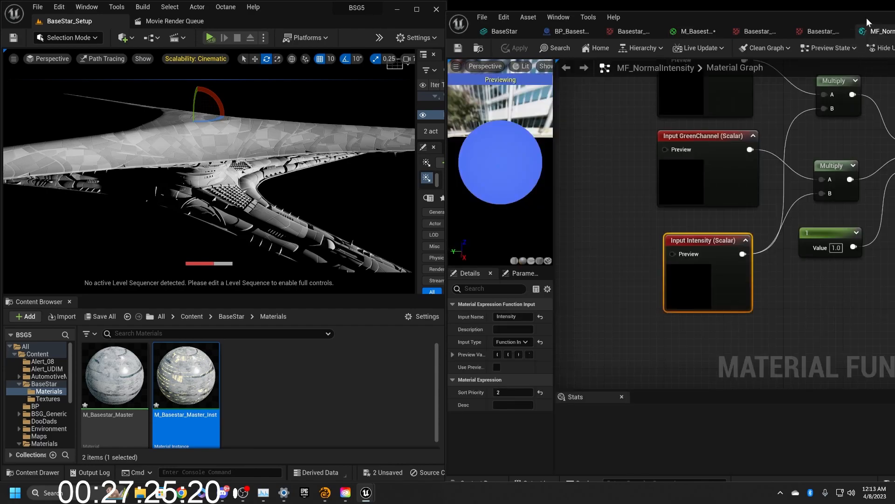
{"action": "left_click_drag", "start_coordinate": [856, 13], "coordinate": [667, 53]}
{"action": "left_click", "coordinate": [754, 71]}
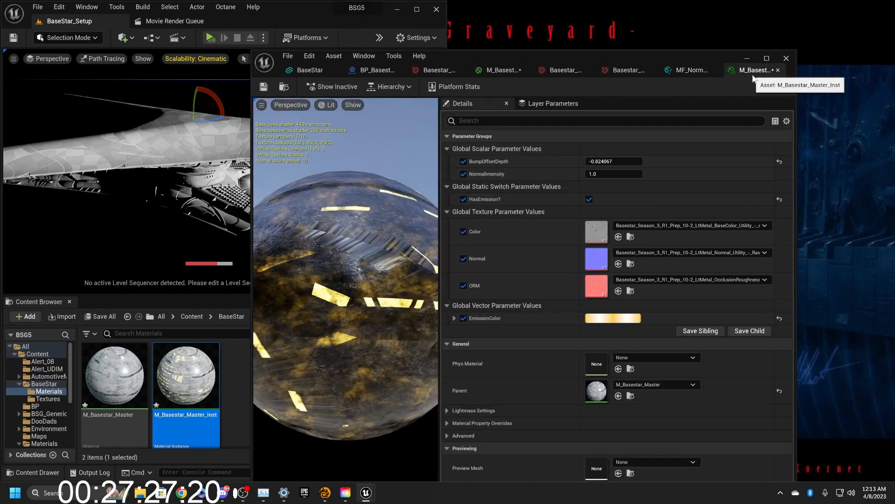
{"action": "left_click_drag", "start_coordinate": [378, 272], "coordinate": [370, 299]}
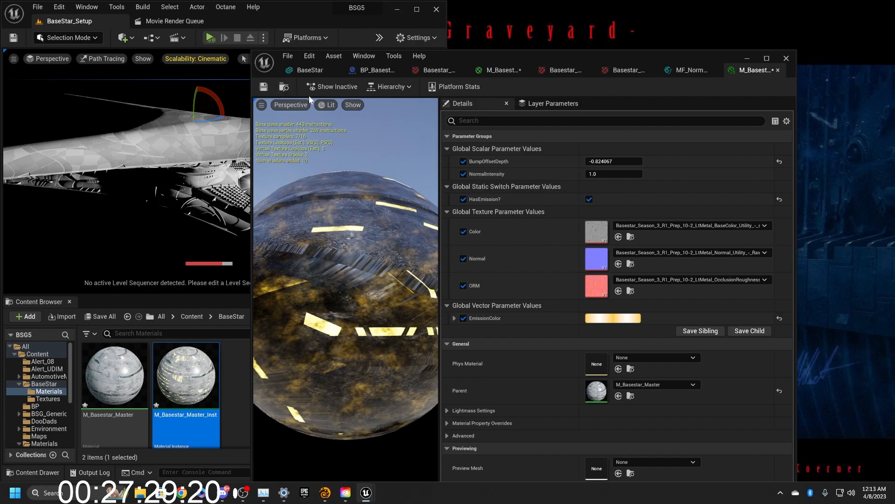
{"action": "left_click_drag", "start_coordinate": [295, 271], "coordinate": [373, 280]}
{"action": "mouse_move", "coordinate": [295, 273]}
{"action": "right_mouse_down"}
{"action": "mouse_move", "coordinate": [318, 317]}
{"action": "mouse_move", "coordinate": [296, 270]}
{"action": "right_mouse_up"}
{"action": "left_click_drag", "start_coordinate": [296, 270], "coordinate": [320, 289]}
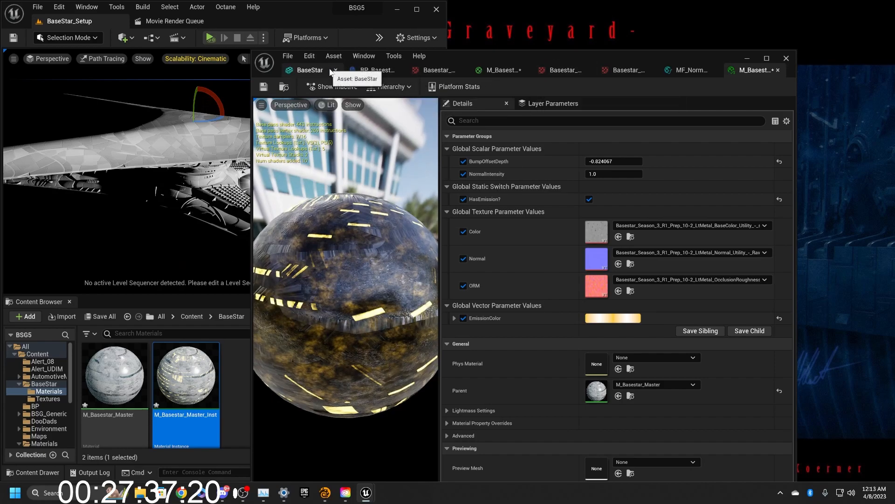
Step: Make room beside the Clamp in M_Basestar_Master and add a Power node fed by the mask texture's red channel
{"action": "left_click", "coordinate": [501, 70]}
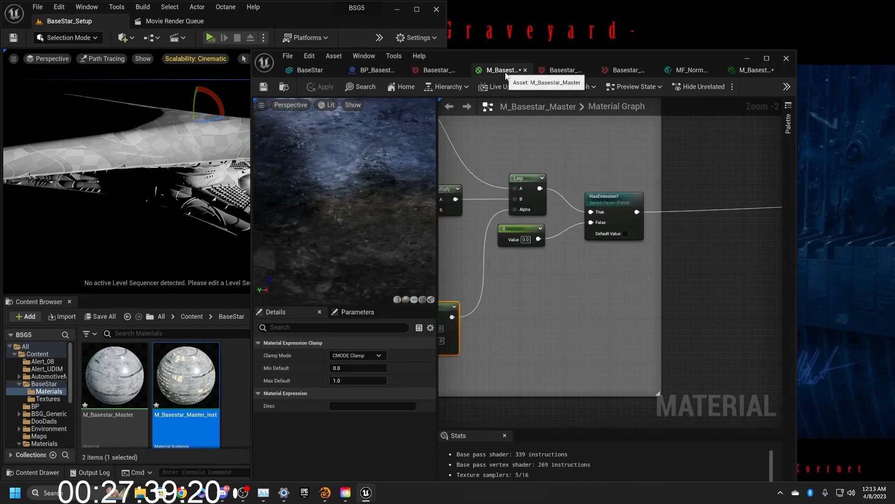
{"action": "scroll", "coordinate": [667, 282], "scroll_direction": "up", "scroll_amount": 2}
{"action": "scroll", "coordinate": [626, 265], "scroll_direction": "up", "scroll_amount": 2}
{"action": "right_click_drag", "start_coordinate": [667, 282], "coordinate": [648, 264]}
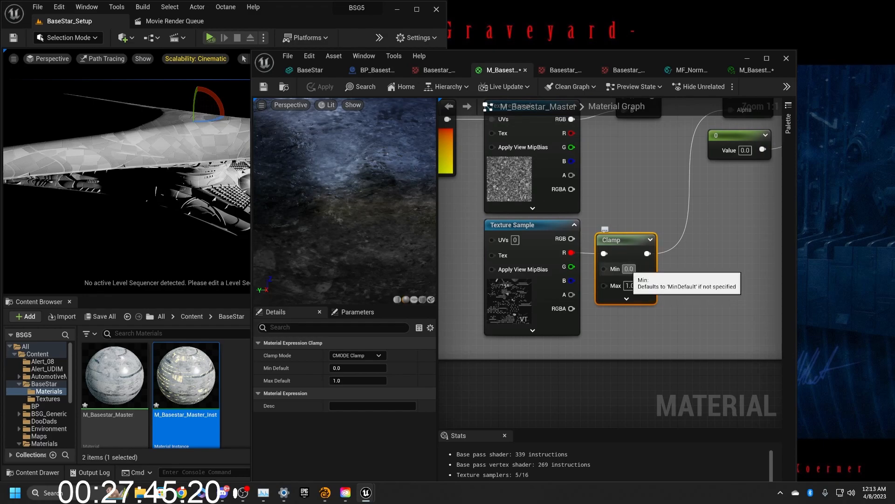
{"action": "left_click_drag", "start_coordinate": [649, 264], "coordinate": [708, 264]}
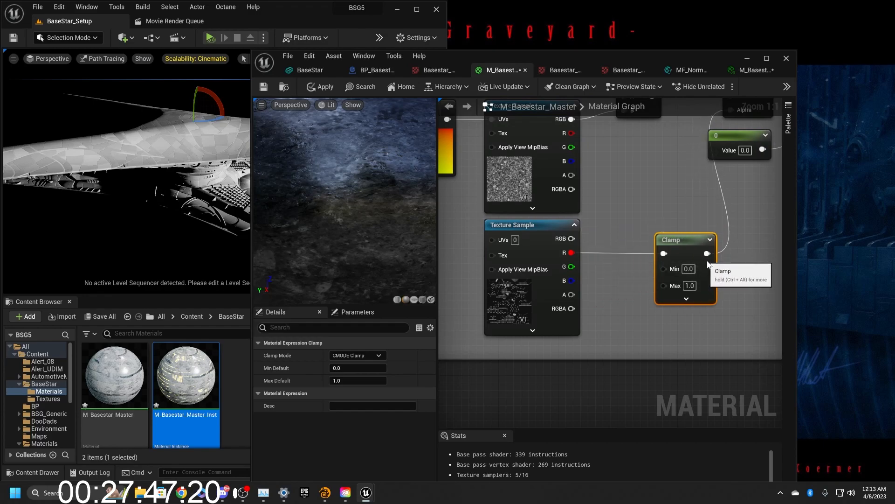
{"action": "left_click_drag", "start_coordinate": [572, 253], "coordinate": [608, 246]}
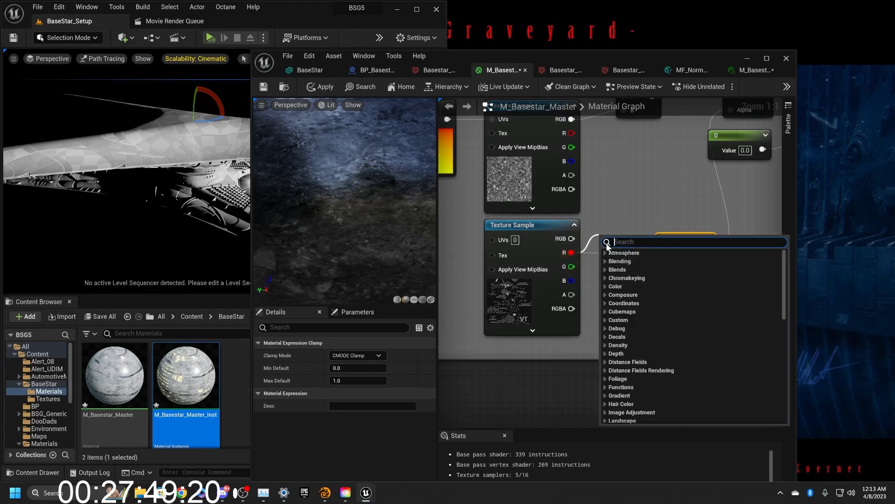
{"action": "type", "text": "power"}
{"action": "key", "text": "Return"}
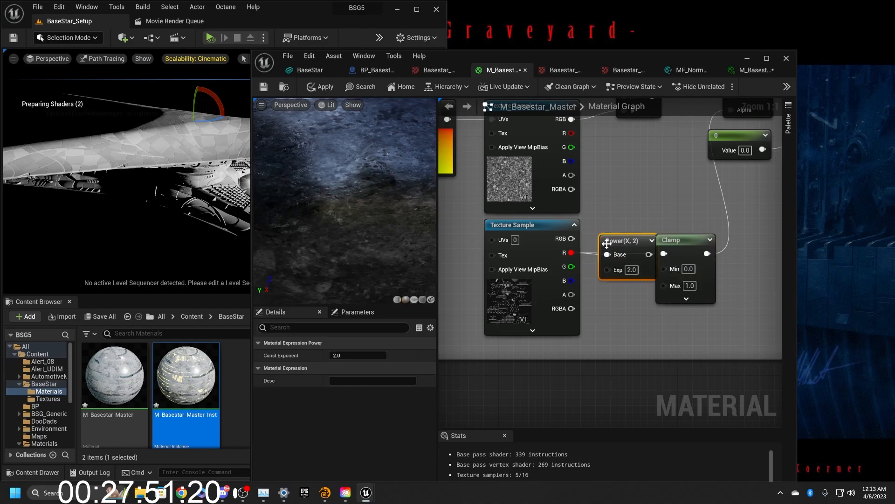
Step: Connect the Power output to the Clamp input, spacing the two nodes apart, and apply the material
{"action": "right_click_drag", "start_coordinate": [750, 307], "coordinate": [674, 318]}
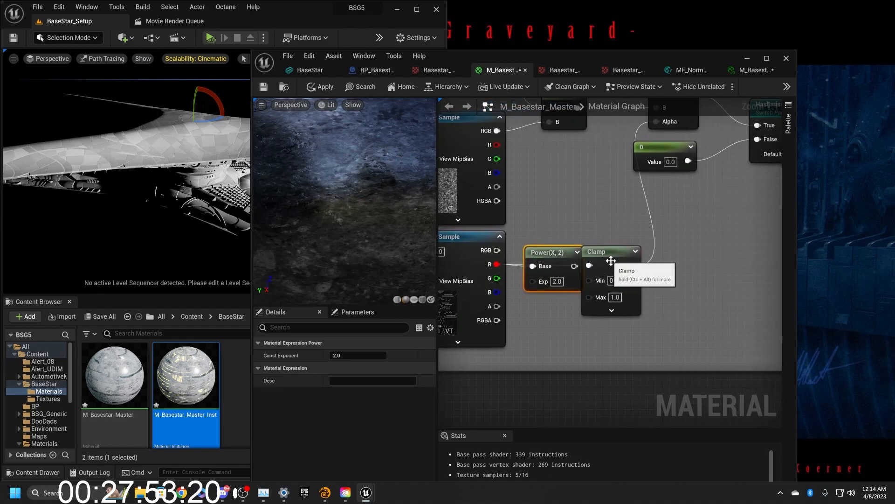
{"action": "left_click", "coordinate": [628, 266]}
{"action": "left_click_drag", "start_coordinate": [574, 266], "coordinate": [620, 265]}
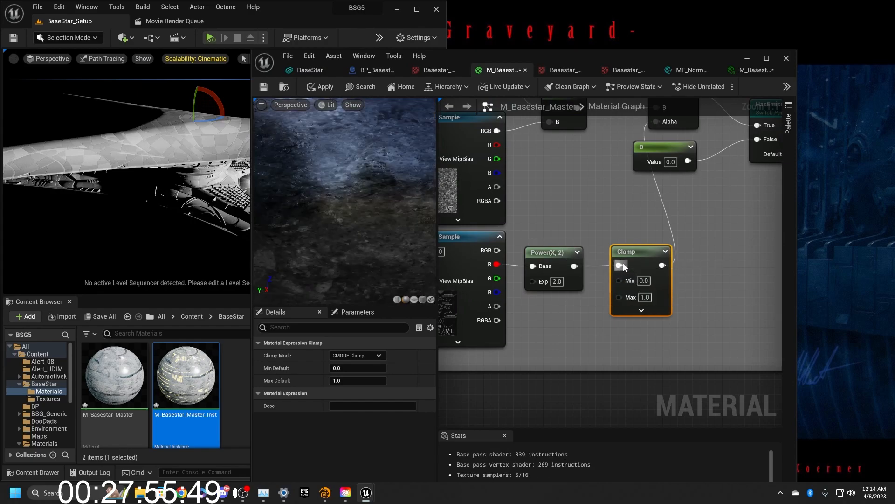
{"action": "left_click", "coordinate": [308, 88]}
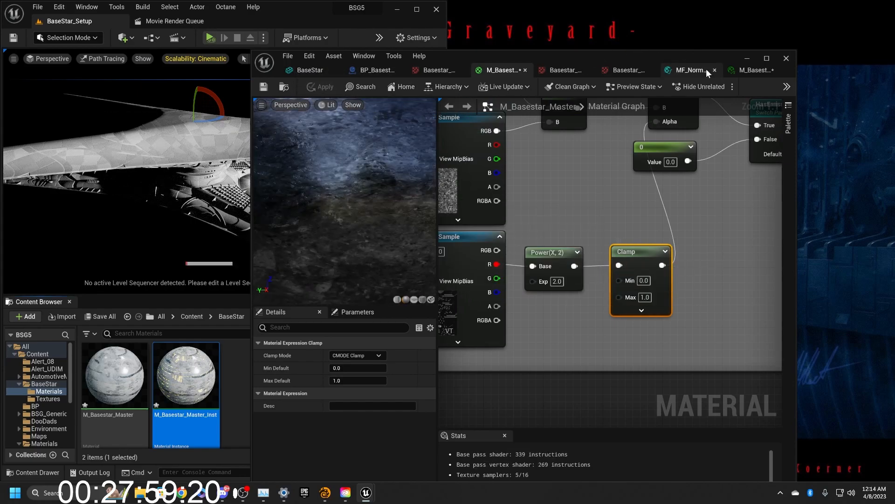
Step: In M_Basestar_Master_Inst, set the EmissionColor brightness value (V) to 2
{"action": "left_click", "coordinate": [746, 70]}
{"action": "left_click_drag", "start_coordinate": [376, 295], "coordinate": [317, 279]}
{"action": "left_click", "coordinate": [613, 318]}
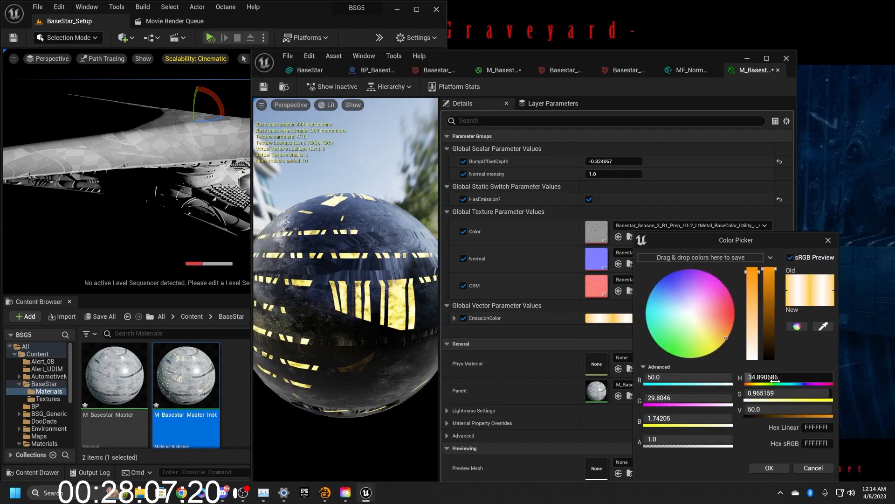
{"action": "left_click", "coordinate": [773, 411]}
{"action": "key", "text": "Tab"}
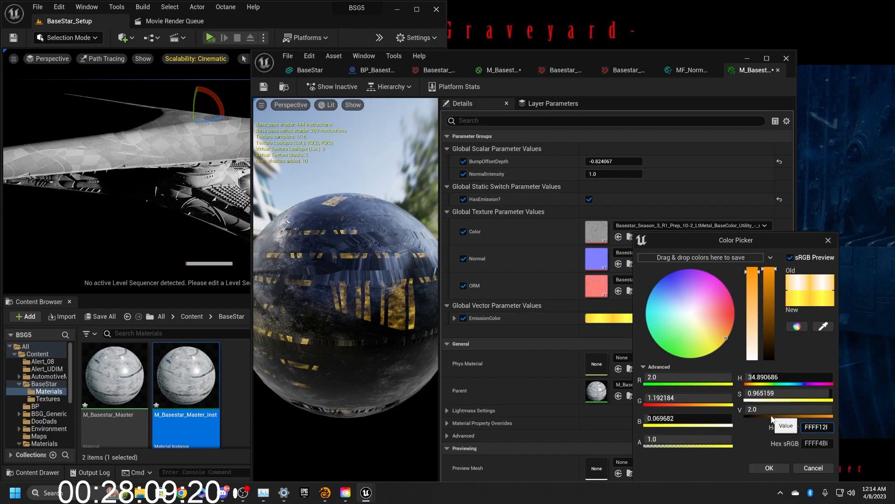
{"action": "left_click", "coordinate": [769, 468]}
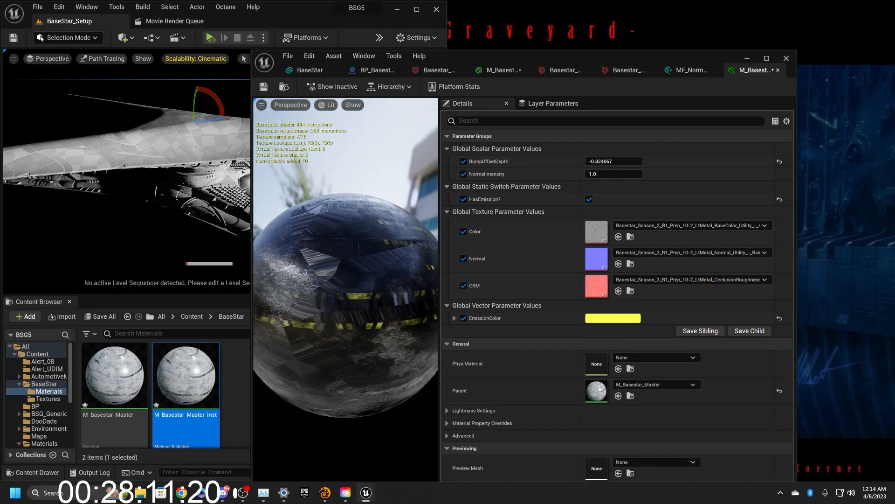
Step: Turn off HasEmission? in the instance, then save both the instance and M_Basestar_Master
{"action": "left_click_drag", "start_coordinate": [345, 290], "coordinate": [378, 272]}
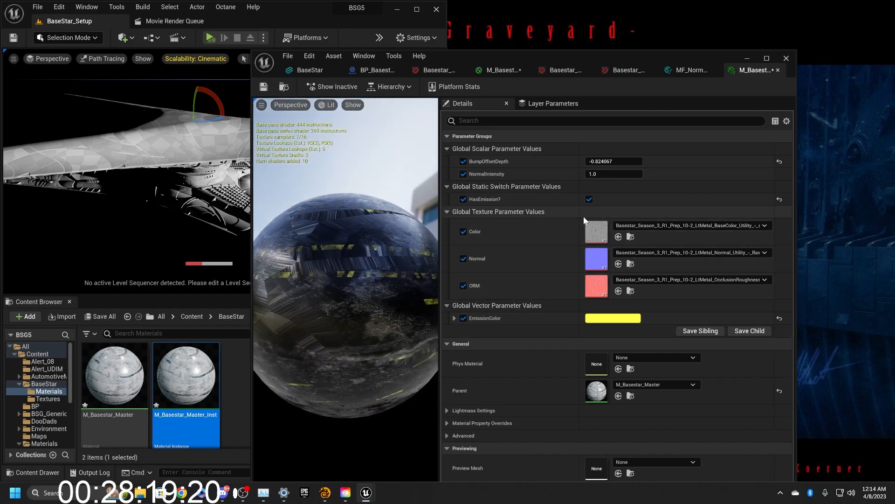
{"action": "left_click", "coordinate": [589, 199]}
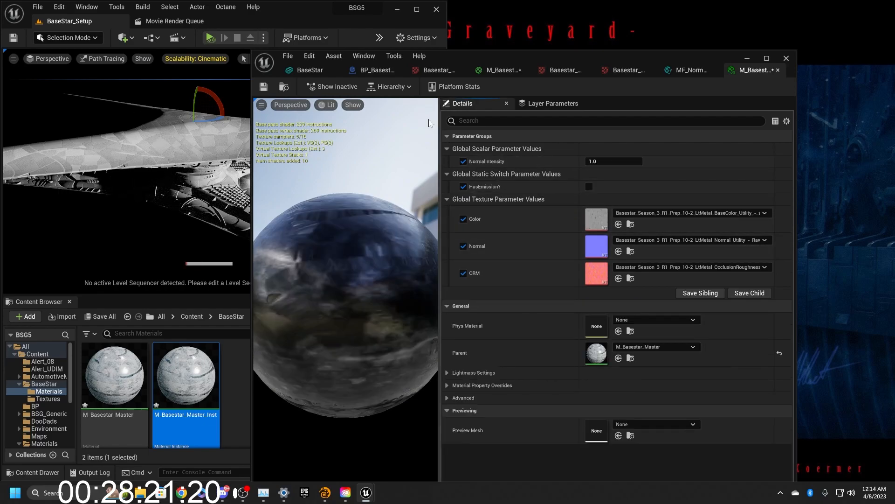
{"action": "left_click", "coordinate": [264, 88]}
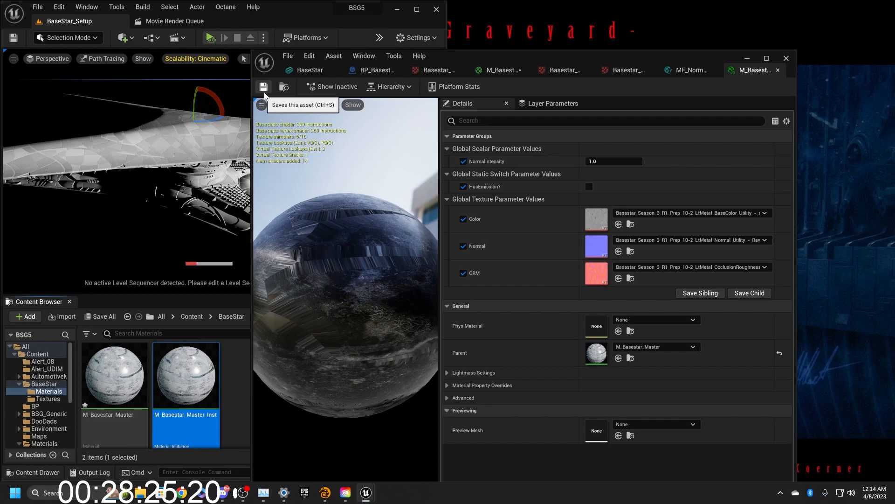
{"action": "left_click_drag", "start_coordinate": [288, 243], "coordinate": [422, 284]}
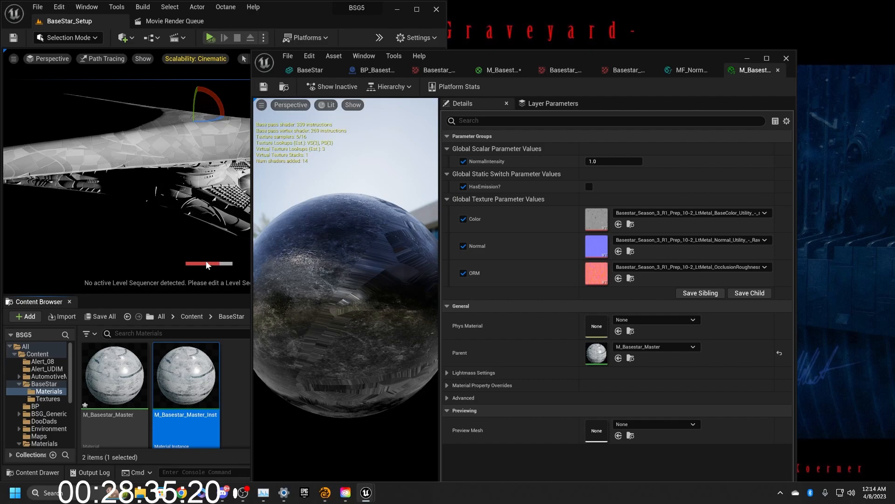
{"action": "left_click", "coordinate": [112, 316]}
{"action": "left_click", "coordinate": [516, 349]}
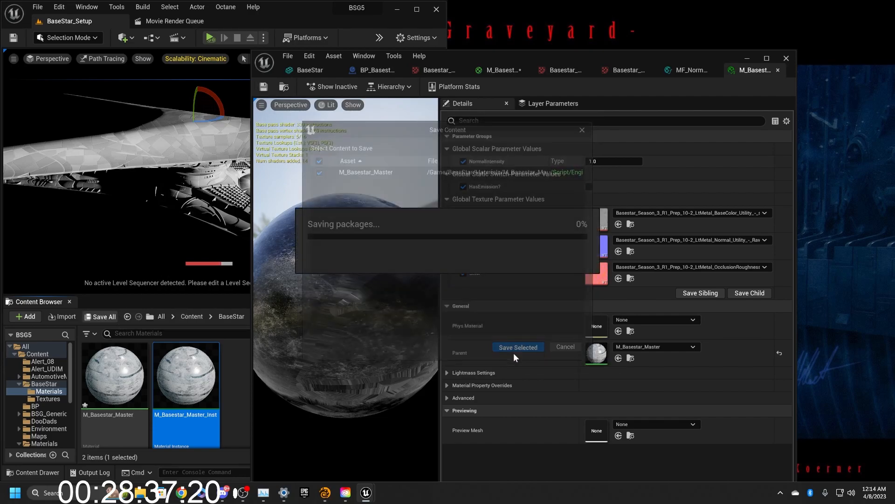
Step: With the BaseStar mesh open, create a material instance from M_Basestar_Master_Inst and name it MI_Basestar_LtHull_Inst
{"action": "left_click_drag", "start_coordinate": [550, 55], "coordinate": [650, 18]}
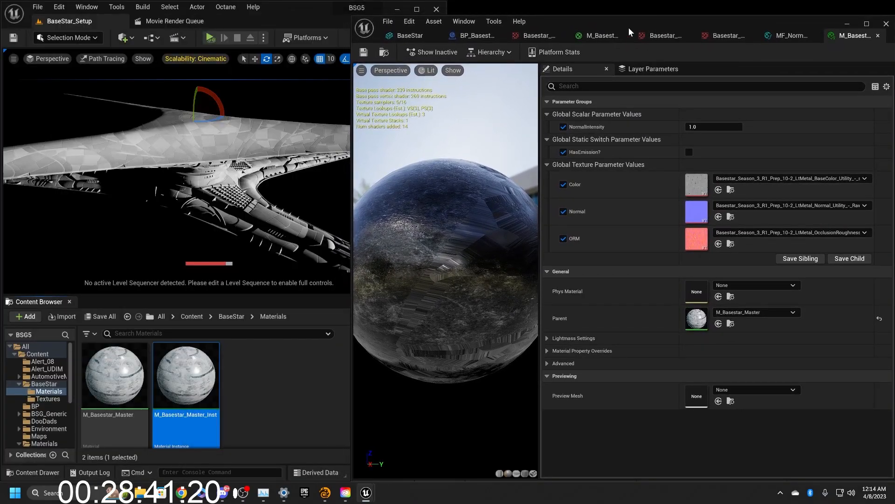
{"action": "left_click", "coordinate": [410, 36]}
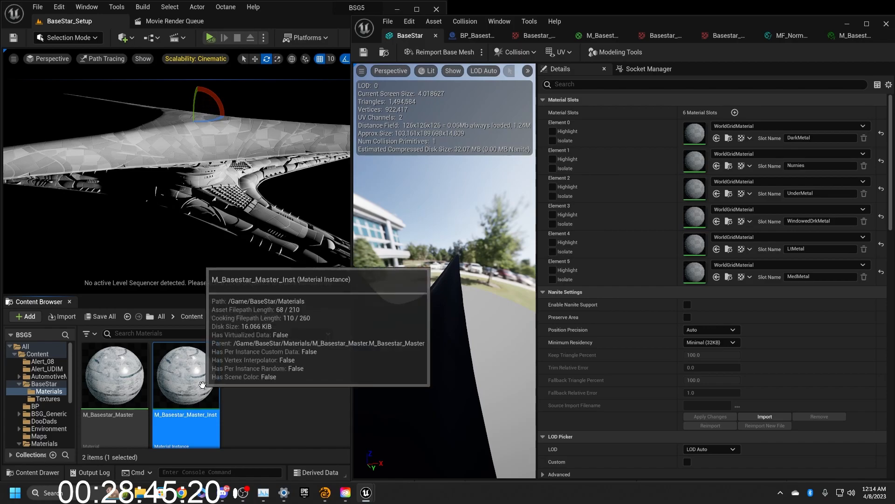
{"action": "right_click", "coordinate": [204, 375]}
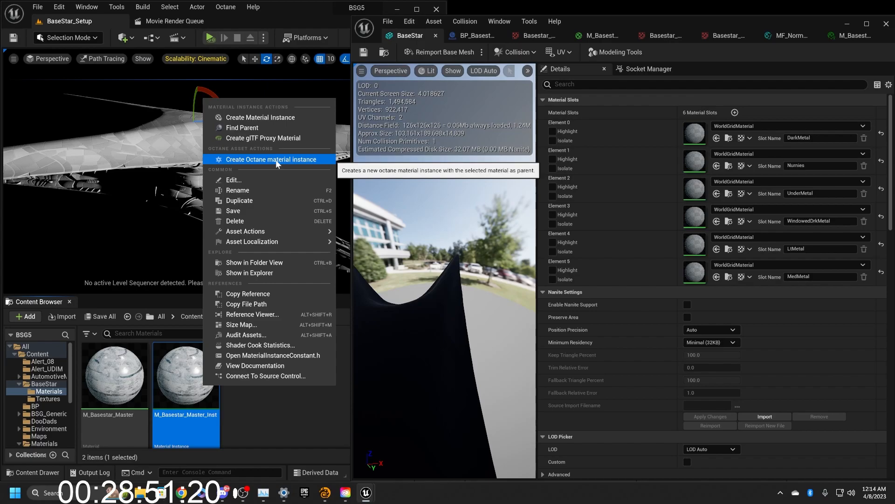
{"action": "left_click", "coordinate": [258, 121]}
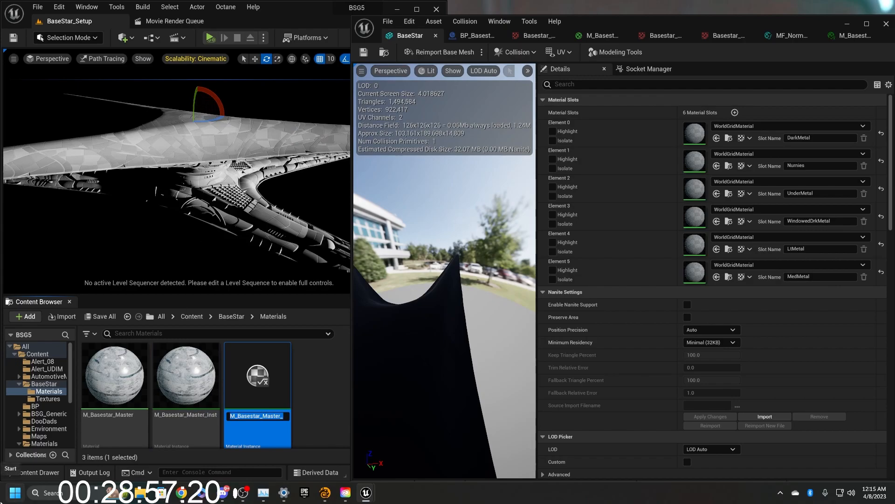
{"action": "key", "text": "End"}
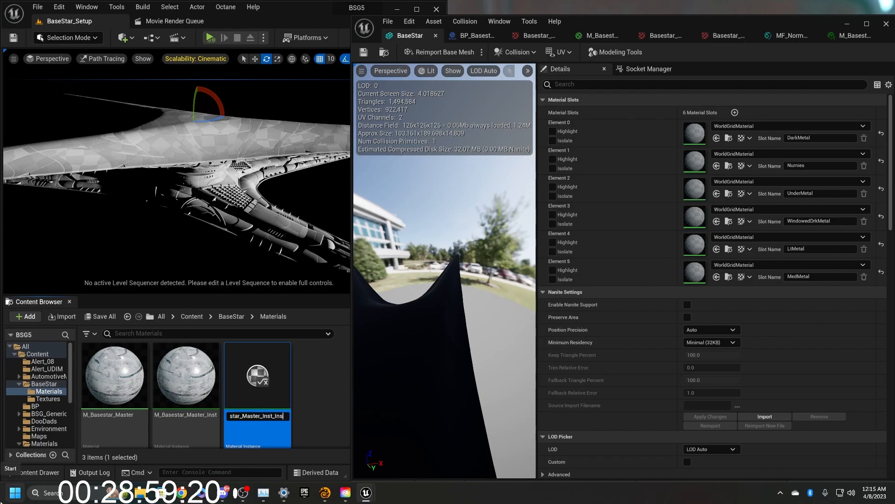
{"action": "key", "text": "BackSpace"}
{"action": "key", "text": "BackSpace"}
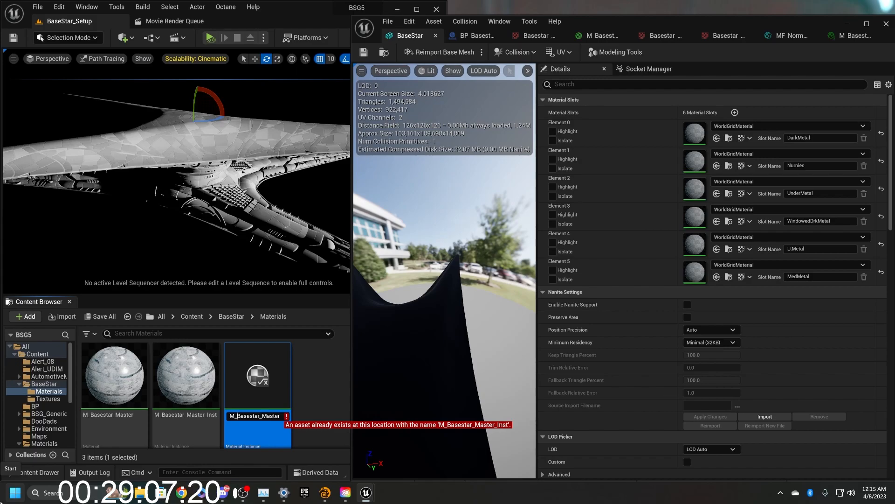
{"action": "type", "text": "In"}
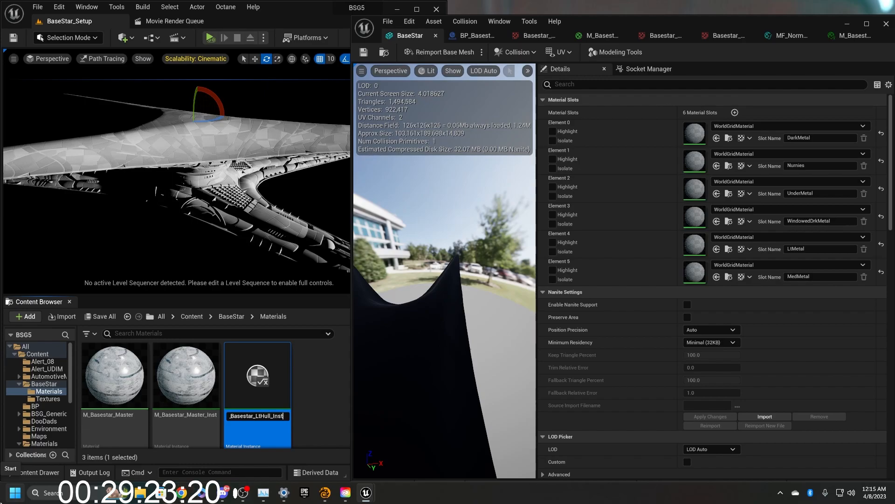
{"action": "key", "text": "Return"}
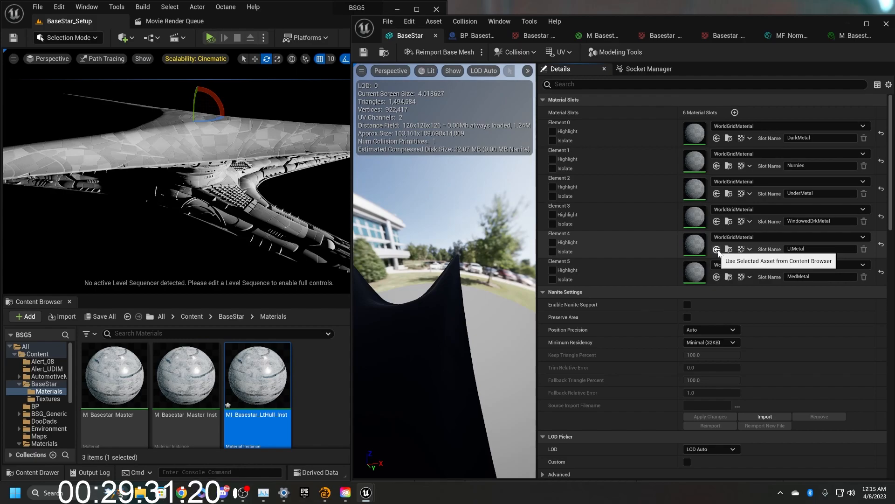
Step: Assign MI_Basestar_LtHull_Inst to the BaseStar mesh's LtMetal slot, check the hull in the level, and save all assets
{"action": "left_click", "coordinate": [717, 249]}
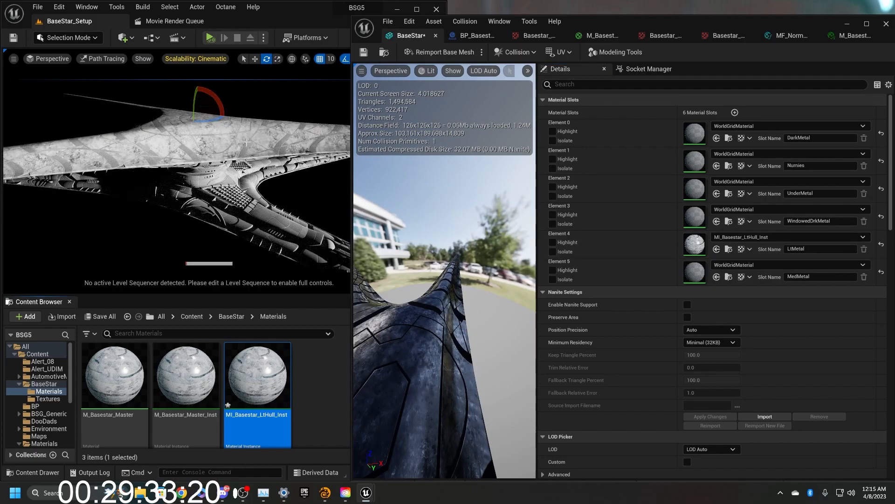
{"action": "mouse_move", "coordinate": [222, 118]}
{"action": "right_mouse_down"}
{"action": "mouse_move", "coordinate": [226, 84]}
{"action": "mouse_move", "coordinate": [231, 112]}
{"action": "mouse_move", "coordinate": [256, 107]}
{"action": "mouse_move", "coordinate": [261, 128]}
{"action": "mouse_move", "coordinate": [273, 133]}
{"action": "mouse_move", "coordinate": [294, 129]}
{"action": "mouse_move", "coordinate": [311, 110]}
{"action": "mouse_move", "coordinate": [327, 119]}
{"action": "mouse_move", "coordinate": [275, 142]}
{"action": "right_mouse_up"}
{"action": "key", "text": "w"}
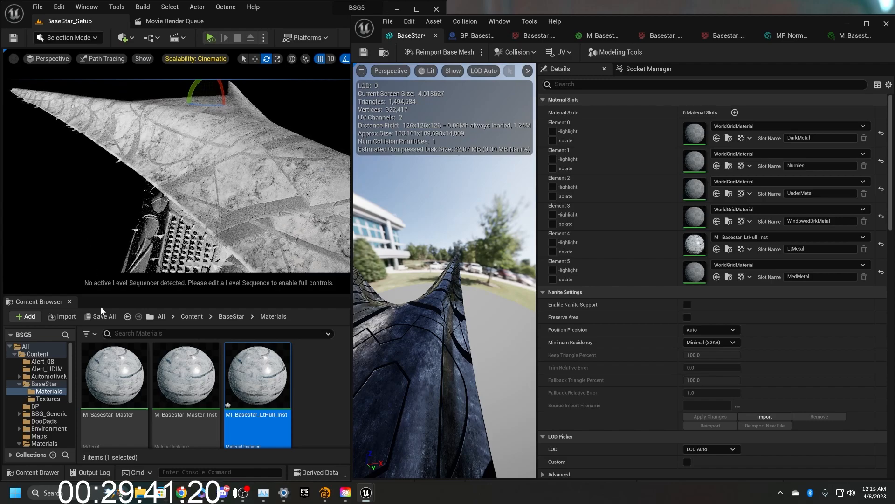
{"action": "left_click", "coordinate": [100, 317]}
{"action": "left_click", "coordinate": [520, 350]}
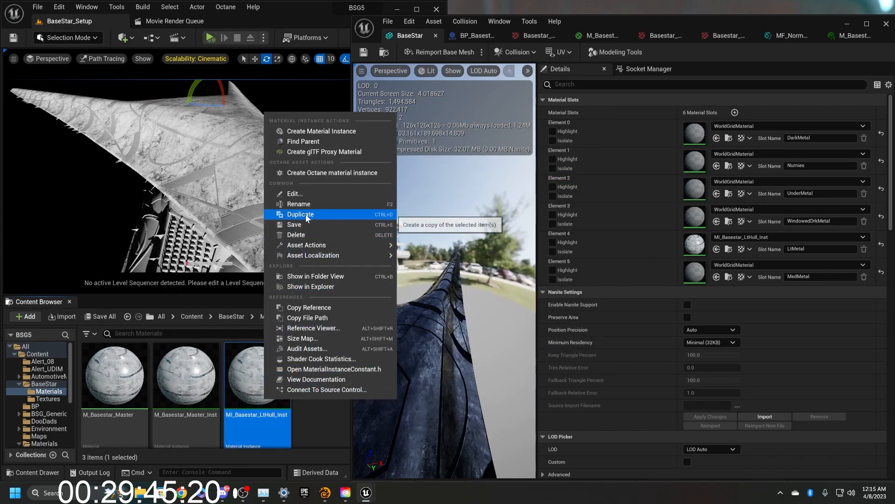
Step: Duplicate MI_Basestar_LtHull_Inst and name the copy MI_Basestar_MedHull_Inst1
{"action": "left_click", "coordinate": [306, 215]}
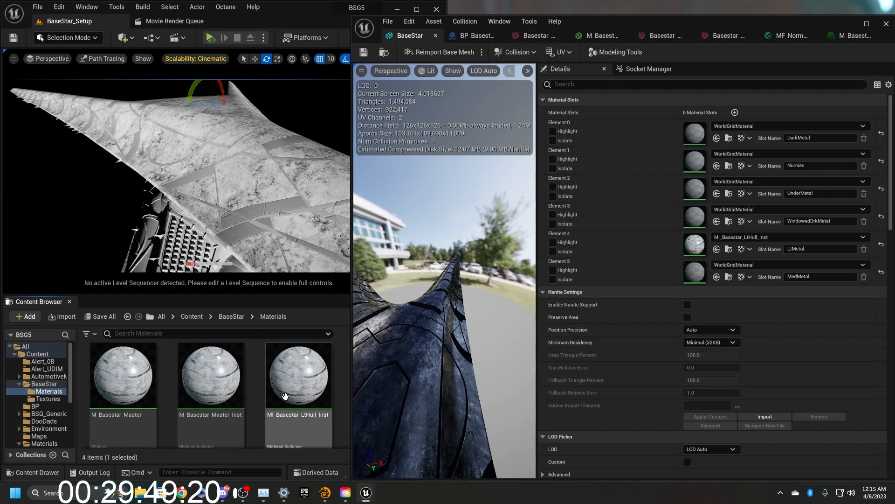
{"action": "scroll", "coordinate": [283, 394], "scroll_direction": "down", "scroll_amount": 2, "text": "ctrl"}
{"action": "type", "text": "MI_Basest"}
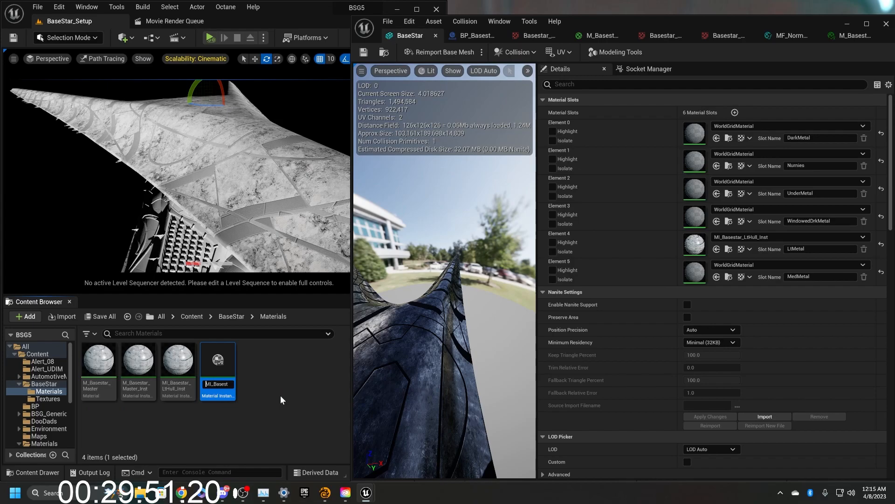
{"action": "type", "text": "ar_LtHu"}
{"action": "key", "text": "Left"}
{"action": "key", "text": "Left"}
{"action": "key", "text": "shift+Left"}
{"action": "key", "text": "shift+Left"}
{"action": "type", "text": "Med"}
{"action": "key", "text": "Return"}
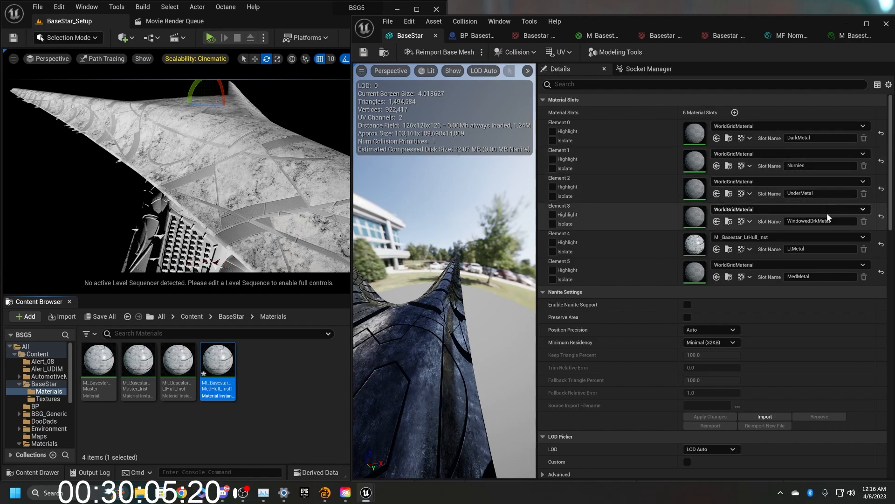
Step: Assign MI_Basestar_MedHull_Inst1 to the mesh's MedMetal slot, save all assets, and check the hull in the level
{"action": "scroll", "coordinate": [829, 236], "scroll_direction": "down", "scroll_amount": 1}
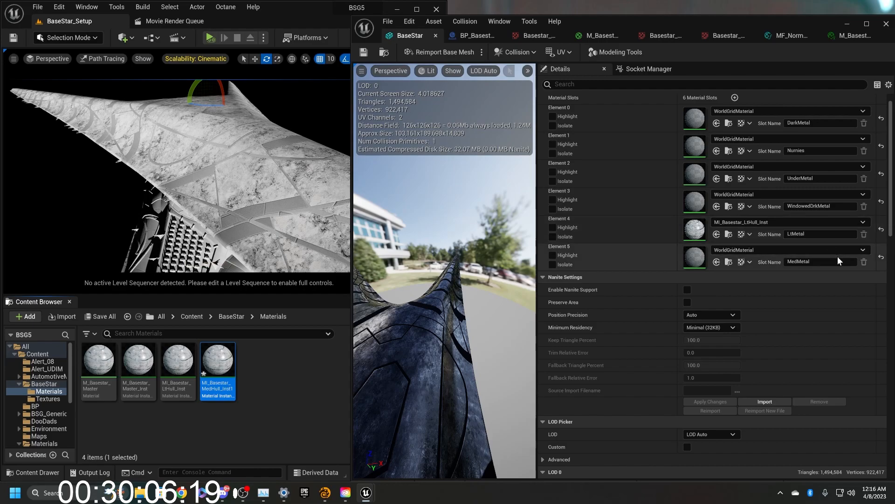
{"action": "left_click", "coordinate": [716, 268]}
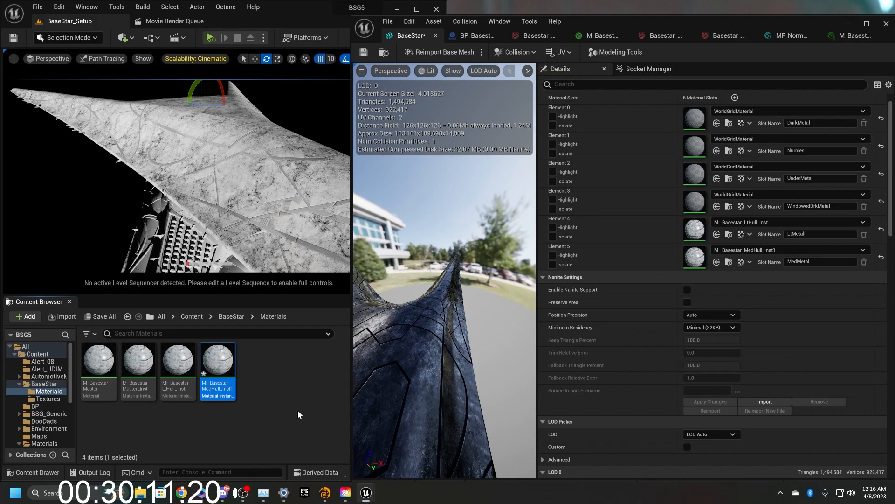
{"action": "left_click", "coordinate": [105, 318]}
{"action": "left_click", "coordinate": [515, 351]}
{"action": "key", "text": "w"}
{"action": "right_click_drag", "start_coordinate": [194, 224], "coordinate": [285, 235]}
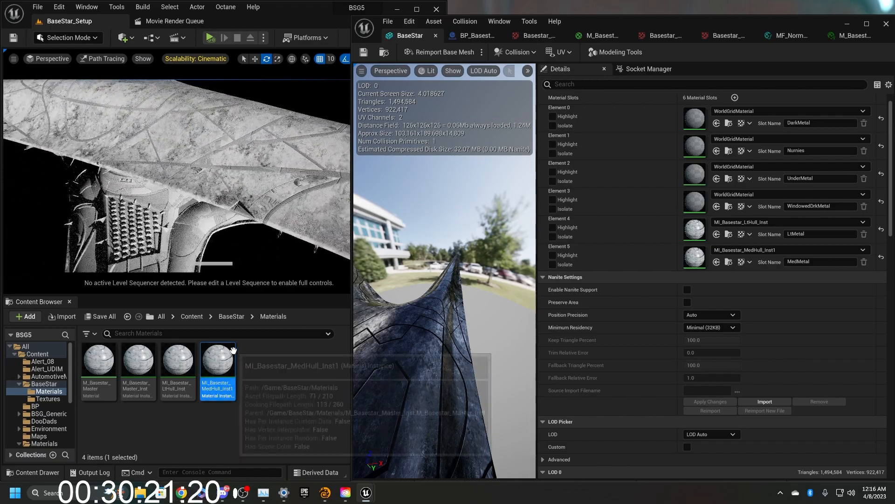
Step: Open MI_Basestar_MedHull_Inst1, enable the Color, Normal and ORM overrides, and set Color to the MedMetal BaseColor texture
{"action": "double_click", "coordinate": [233, 363]}
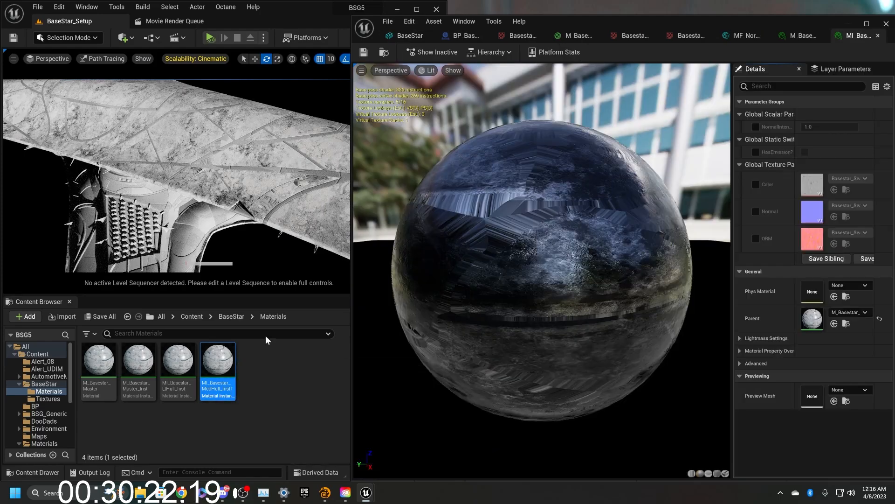
{"action": "left_click", "coordinate": [755, 185]}
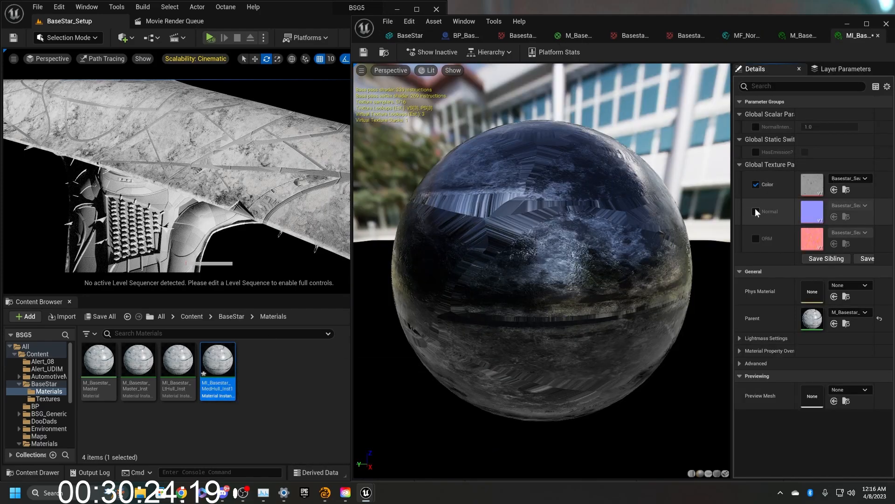
{"action": "left_click", "coordinate": [756, 239]}
{"action": "left_click", "coordinate": [846, 180]}
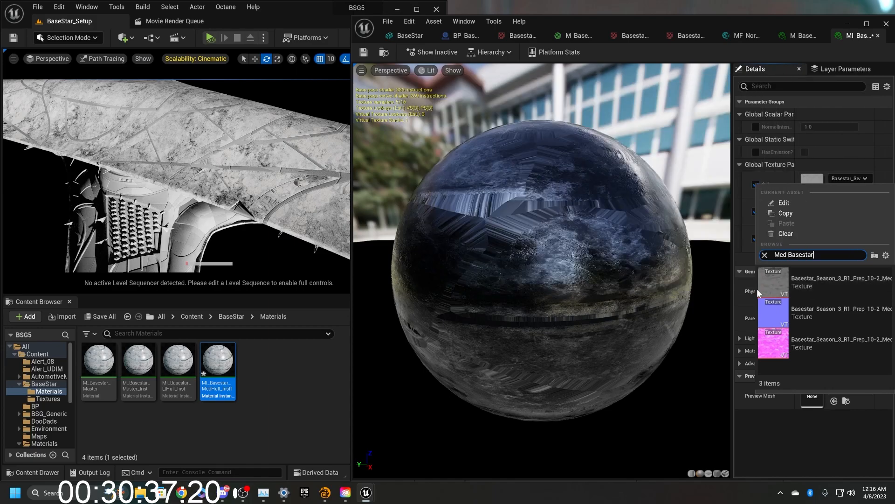
{"action": "mouse_move", "coordinate": [774, 286]}
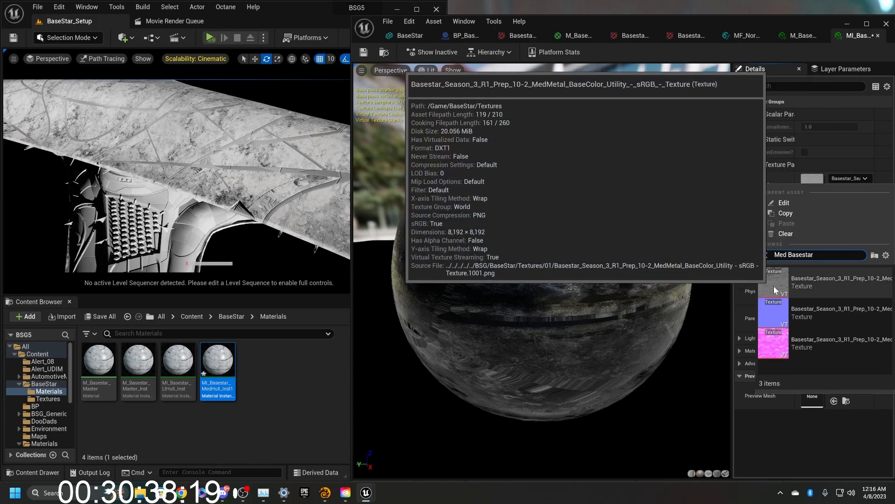
{"action": "left_click", "coordinate": [798, 291]}
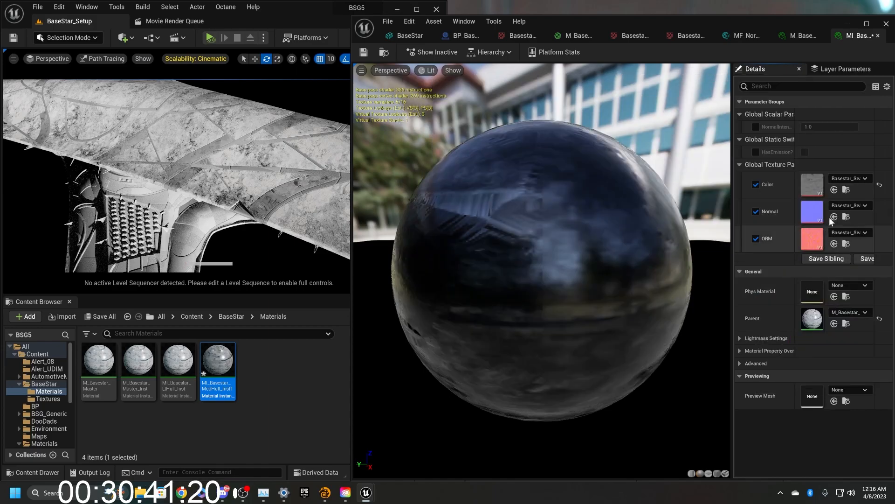
Step: Set the instance's Normal to the MedMetal normal texture and its ORM to the MedMetal OcclusionRoughnessMetallic texture
{"action": "left_click", "coordinate": [839, 205]}
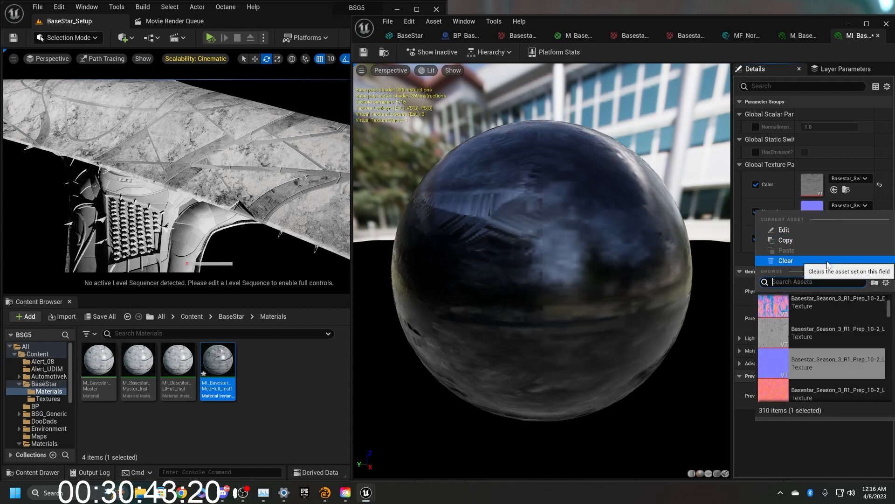
{"action": "type", "text": "Med Base"}
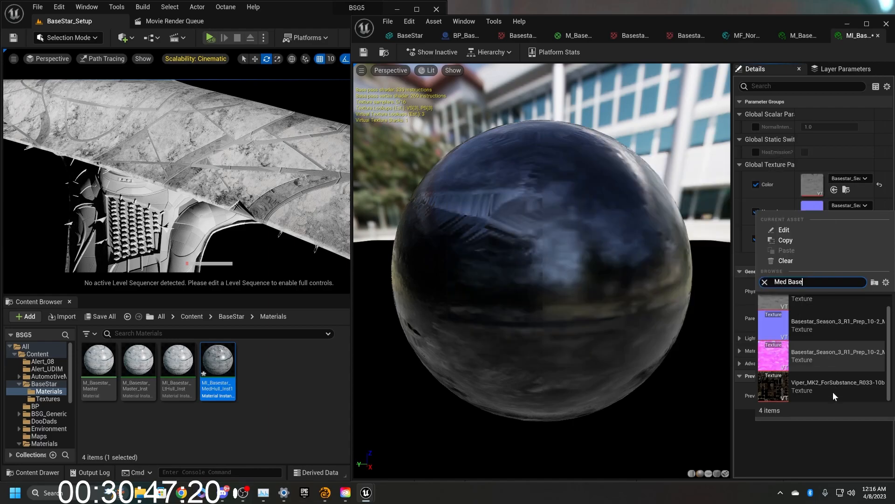
{"action": "left_click", "coordinate": [817, 355]}
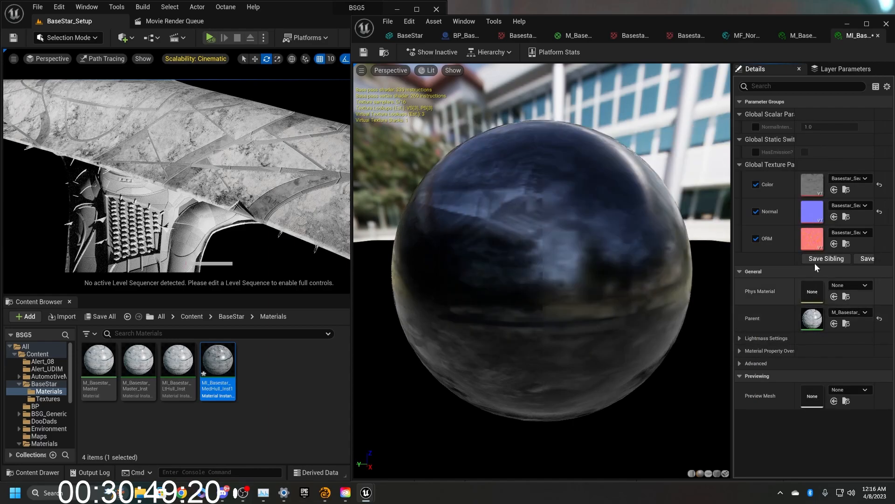
{"action": "left_click", "coordinate": [845, 233]}
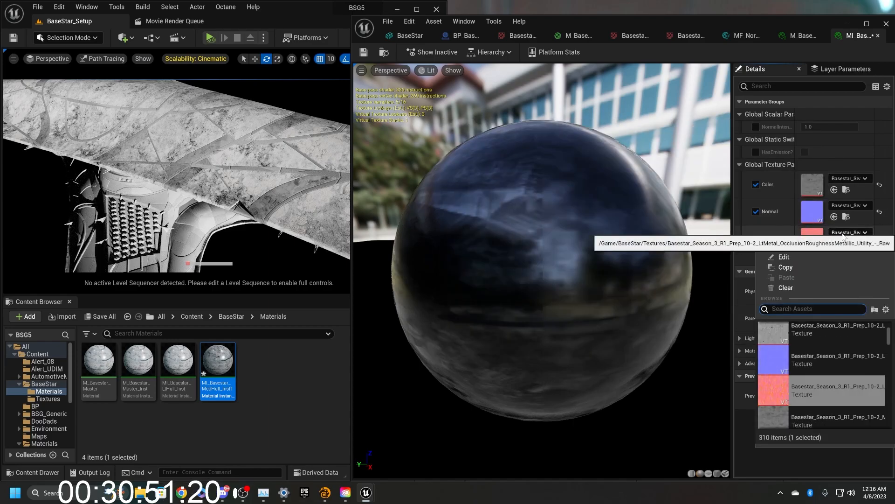
{"action": "type", "text": "Med Base"}
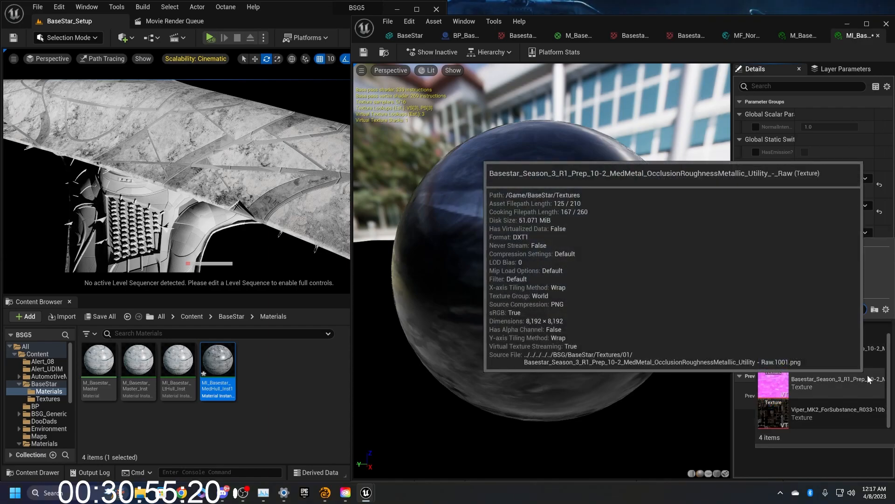
{"action": "left_click", "coordinate": [846, 387]}
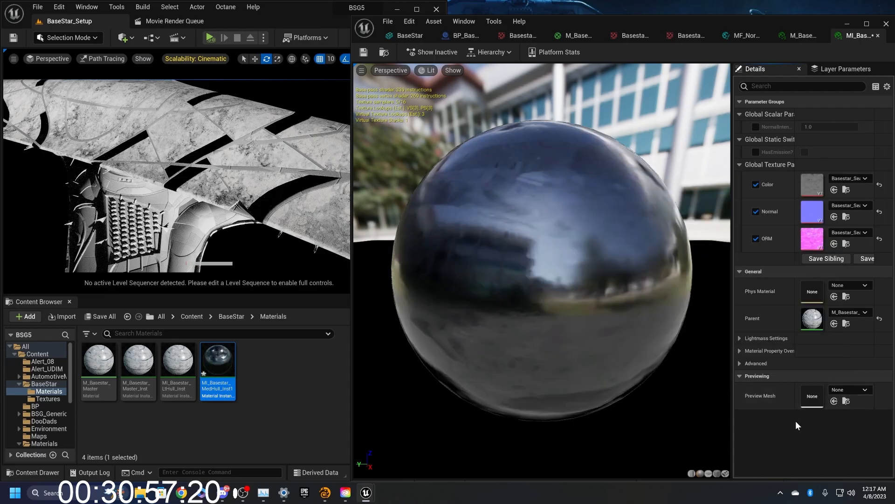
Step: Inspect the medium hull material on the preview sphere and the ship, then save MI_Basestar_MedHull_Inst1
{"action": "left_click_drag", "start_coordinate": [544, 246], "coordinate": [634, 272]}
{"action": "mouse_move", "coordinate": [177, 175]}
{"action": "right_mouse_down"}
{"action": "mouse_move", "coordinate": [210, 201]}
{"action": "mouse_move", "coordinate": [186, 186]}
{"action": "mouse_move", "coordinate": [201, 182]}
{"action": "mouse_move", "coordinate": [163, 173]}
{"action": "mouse_move", "coordinate": [145, 182]}
{"action": "mouse_move", "coordinate": [159, 196]}
{"action": "mouse_move", "coordinate": [187, 182]}
{"action": "mouse_move", "coordinate": [173, 189]}
{"action": "right_mouse_up"}
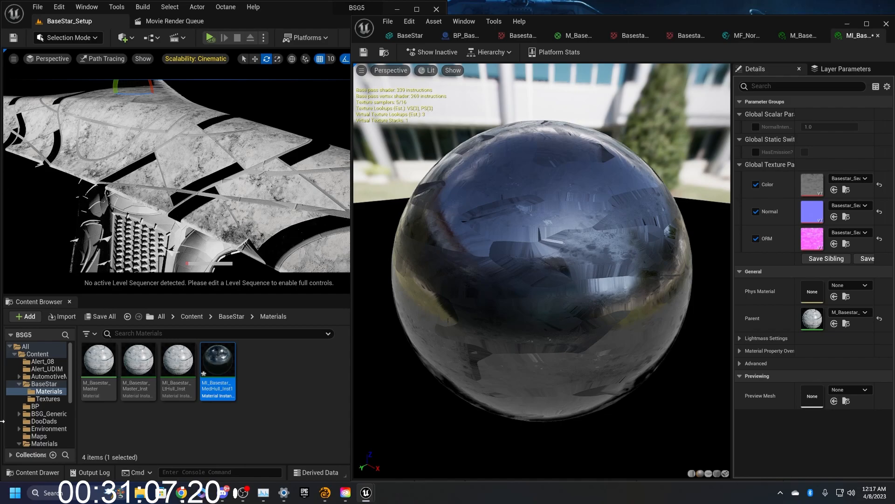
{"action": "left_click", "coordinate": [87, 318]}
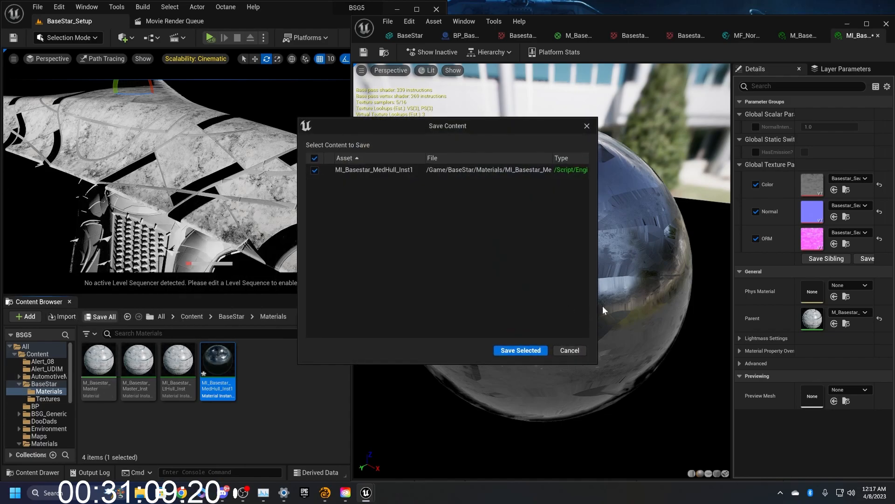
{"action": "left_click", "coordinate": [503, 350]}
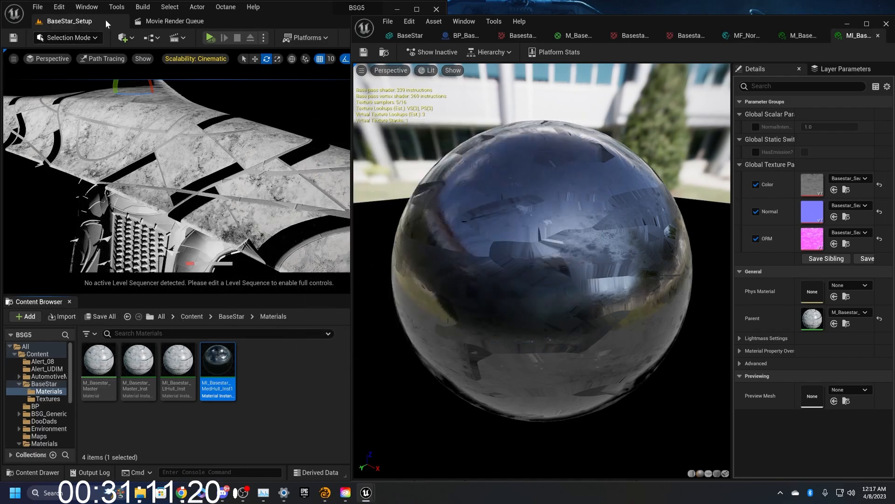
Step: Add a Sky Light to the BaseStar_Setup level
{"action": "left_click", "coordinate": [136, 39]}
{"action": "mouse_move", "coordinate": [154, 125]}
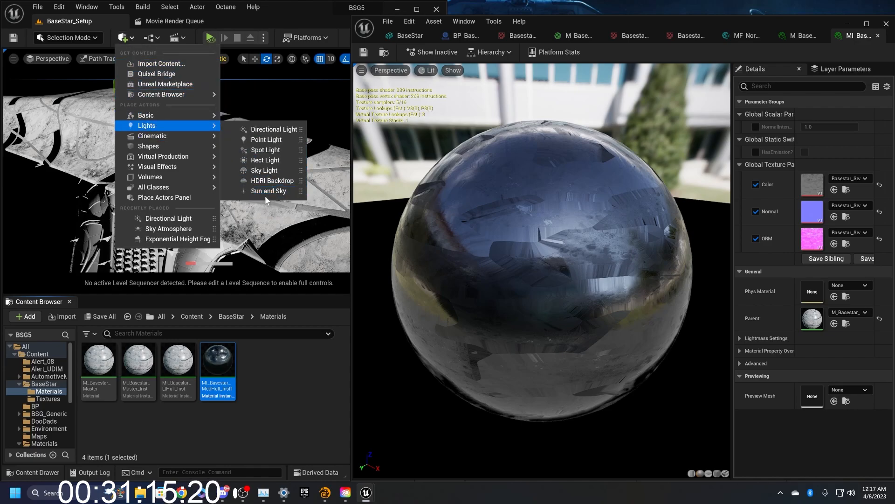
{"action": "left_click", "coordinate": [266, 171]}
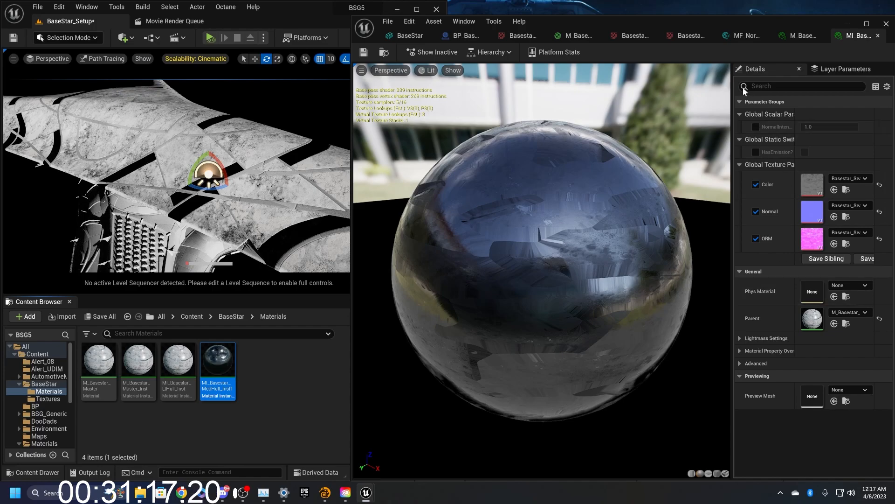
Step: Set the Sky Light's Source Type to SLS Specified Cubemap and its Cubemap to HDRI_Epic_Courtyard_Daylight
{"action": "left_click_drag", "start_coordinate": [567, 16], "coordinate": [678, 2]}
{"action": "left_click_drag", "start_coordinate": [416, 107], "coordinate": [257, 121]}
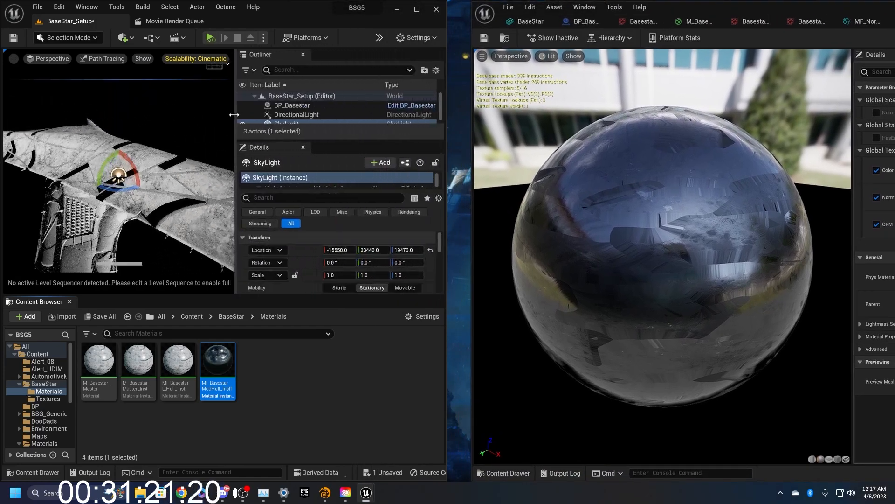
{"action": "scroll", "coordinate": [302, 273], "scroll_direction": "down", "scroll_amount": 3}
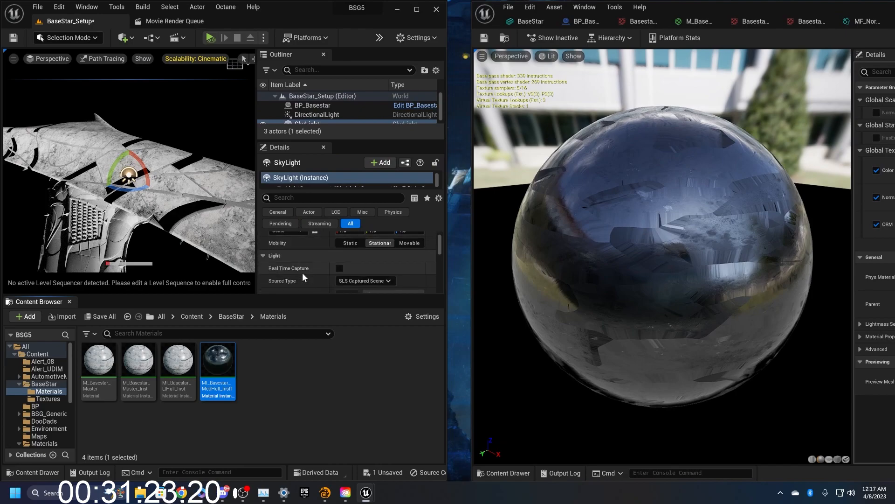
{"action": "scroll", "coordinate": [303, 272], "scroll_direction": "up", "scroll_amount": 3}
{"action": "scroll", "coordinate": [317, 253], "scroll_direction": "down", "scroll_amount": 3}
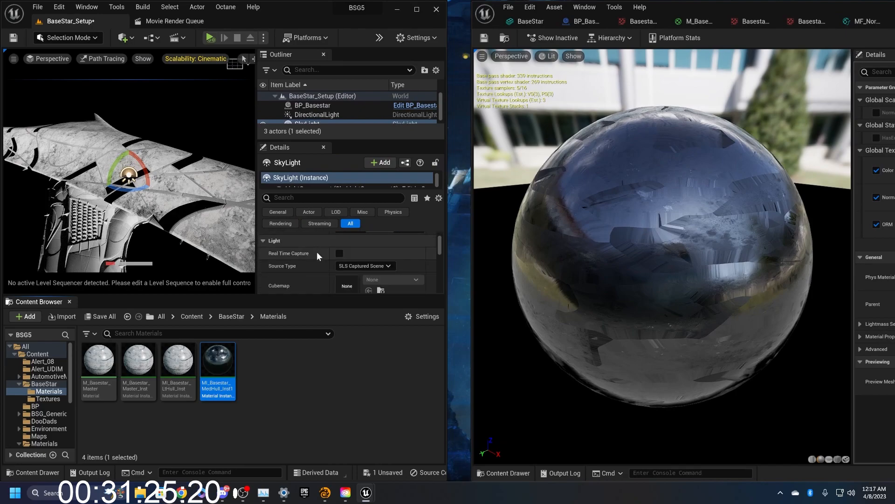
{"action": "scroll", "coordinate": [318, 253], "scroll_direction": "down", "scroll_amount": 1}
{"action": "left_click", "coordinate": [354, 251]}
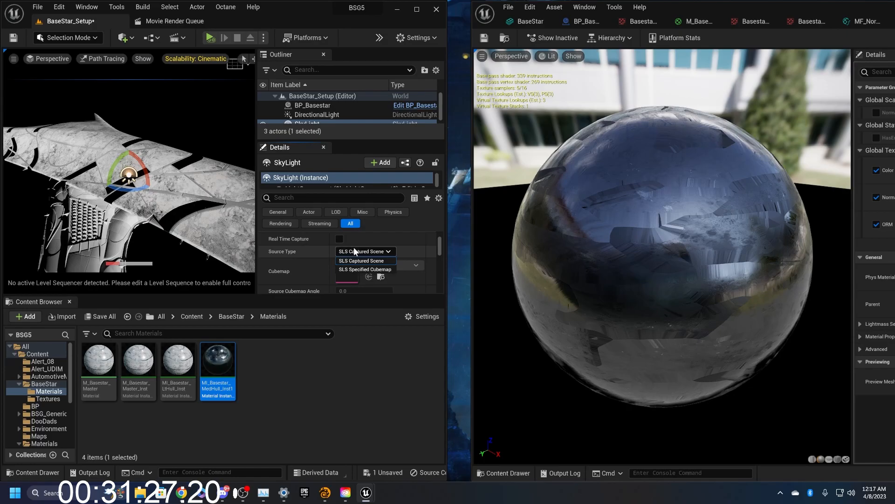
{"action": "left_click", "coordinate": [365, 269]}
{"action": "left_click", "coordinate": [393, 265]}
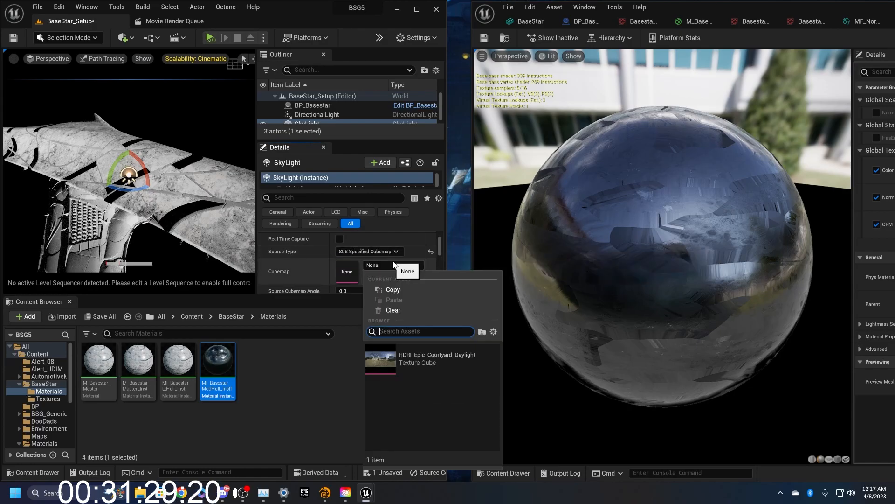
{"action": "left_click", "coordinate": [404, 353]}
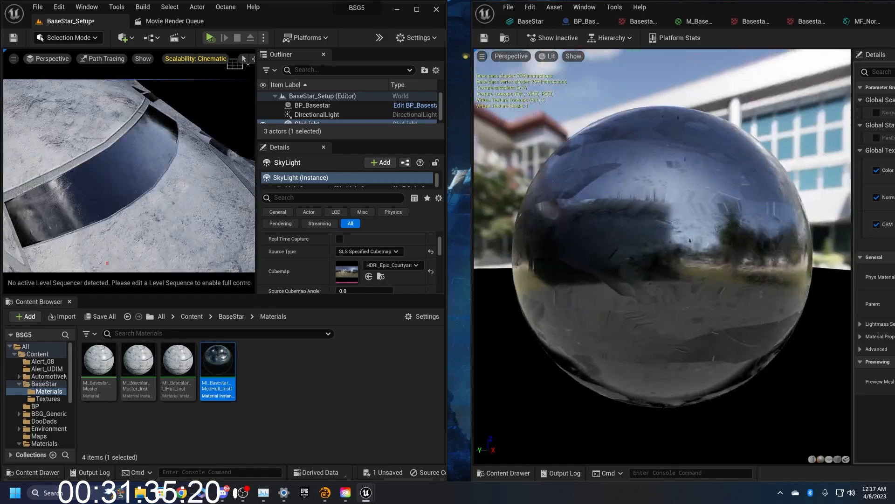
Step: Examine the M_Basestar_Master_Inst parameters and the ORM channel connections in the M_Basestar_Master material graph
{"action": "left_click", "coordinate": [863, 21]}
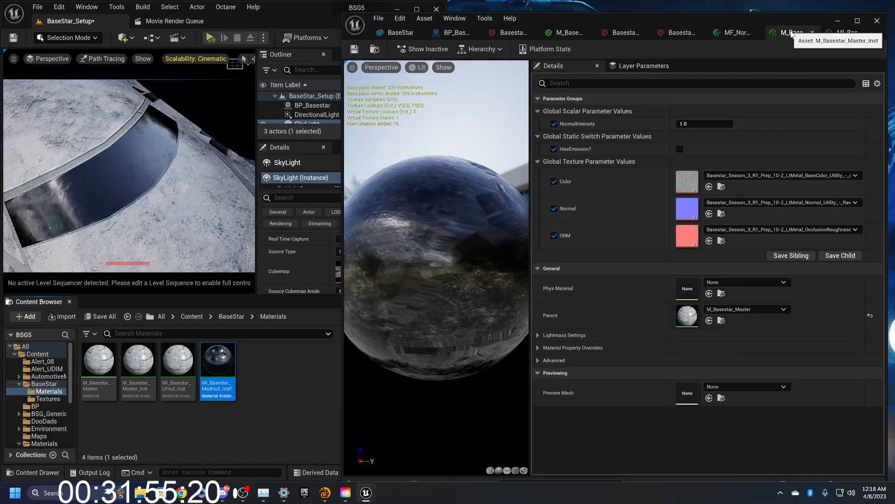
{"action": "left_click", "coordinate": [846, 34]}
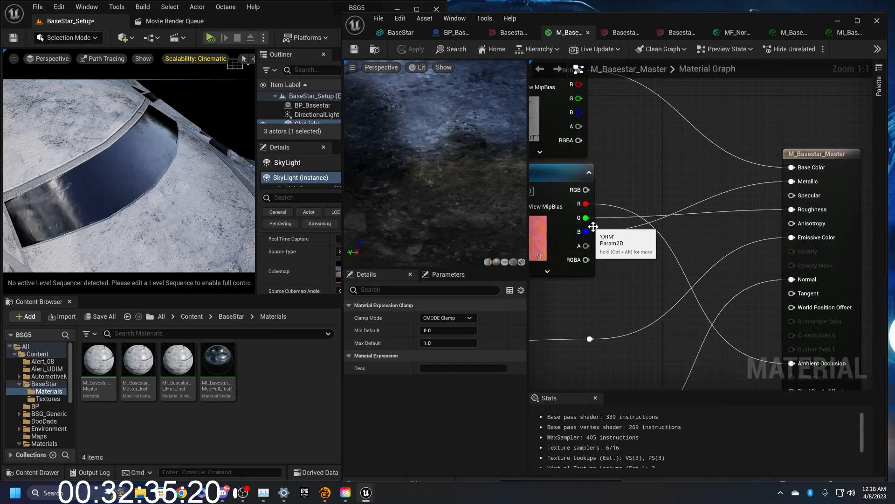
{"action": "right_click", "coordinate": [218, 369]}
{"action": "left_click", "coordinate": [311, 169]}
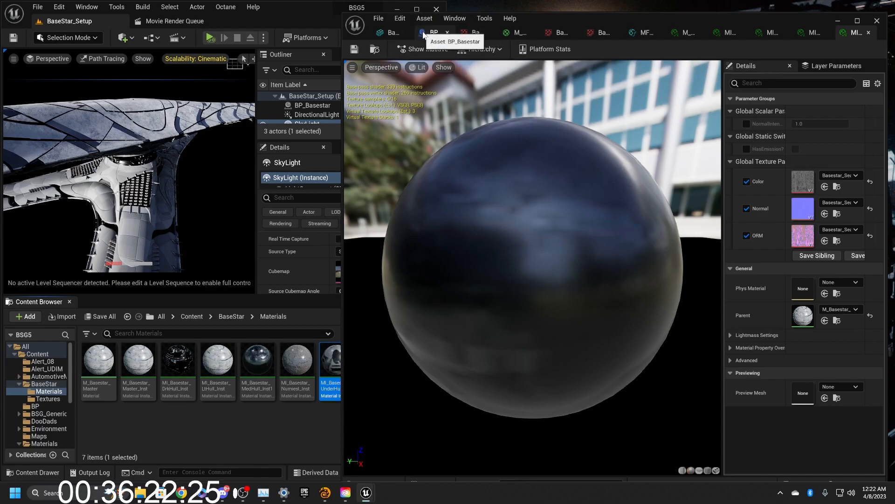
Step: Assign MI_Basestar_UnderHull_Inst to the BaseStar mesh's UnderMetal slot, check it on the ship, and save all changes
{"action": "left_click", "coordinate": [391, 33]}
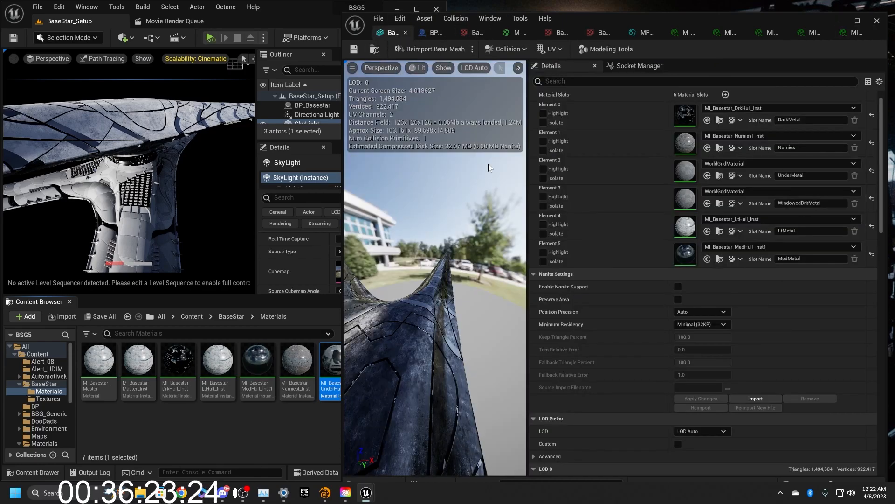
{"action": "left_click", "coordinate": [708, 176]}
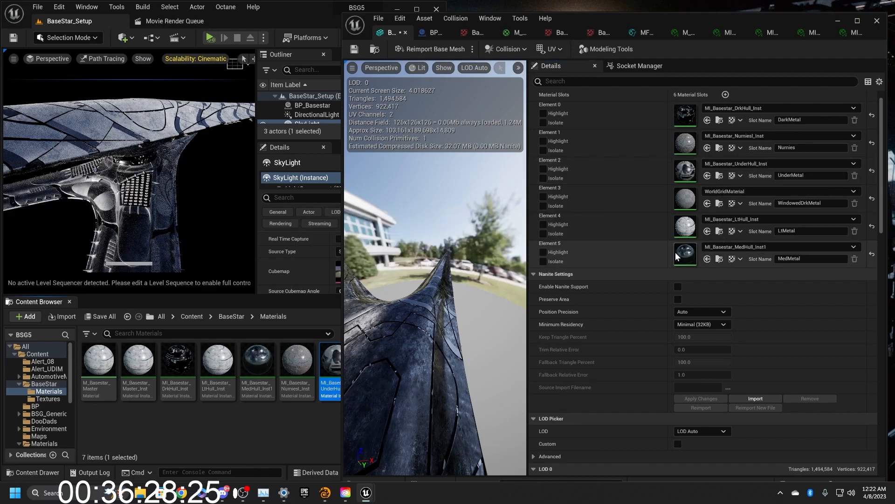
{"action": "left_click_drag", "start_coordinate": [140, 177], "coordinate": [207, 190], "text": "alt"}
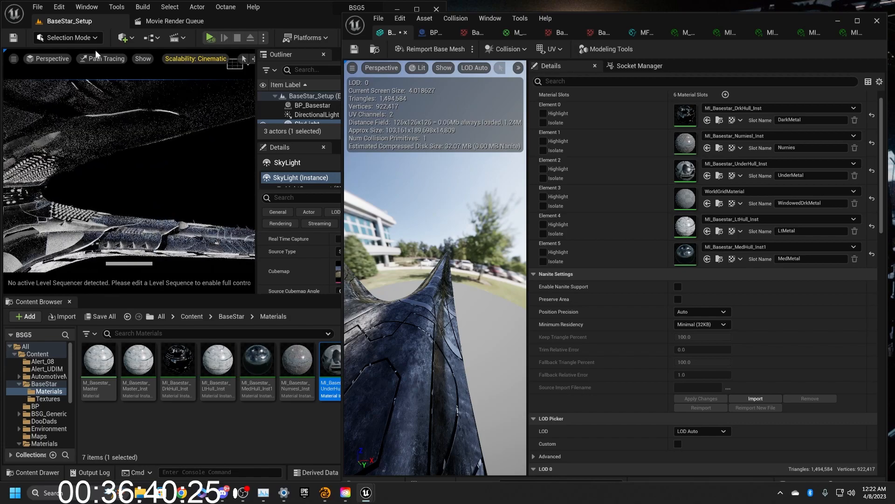
{"action": "left_click", "coordinate": [109, 317]}
{"action": "left_click", "coordinate": [522, 350]}
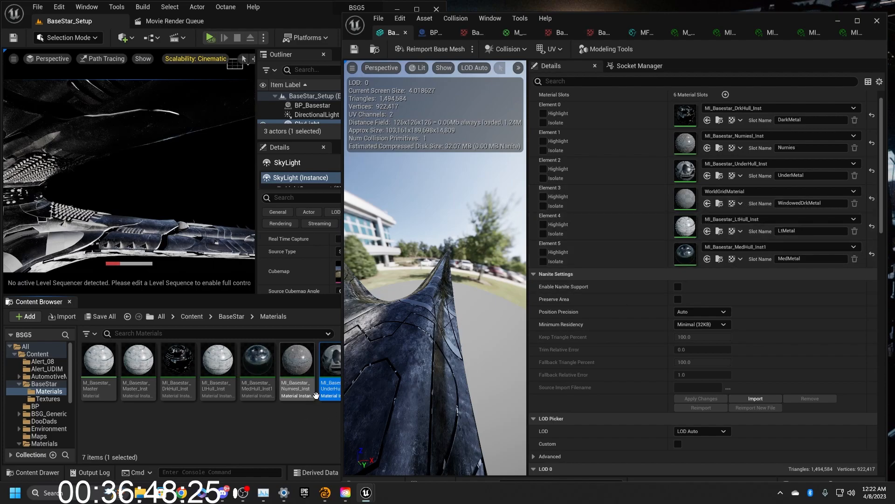
Step: Duplicate MI_Basestar_UnderHull_Inst and rename the copy MI_Basestar_WindowHull_Inst
{"action": "key", "text": "ctrl+d"}
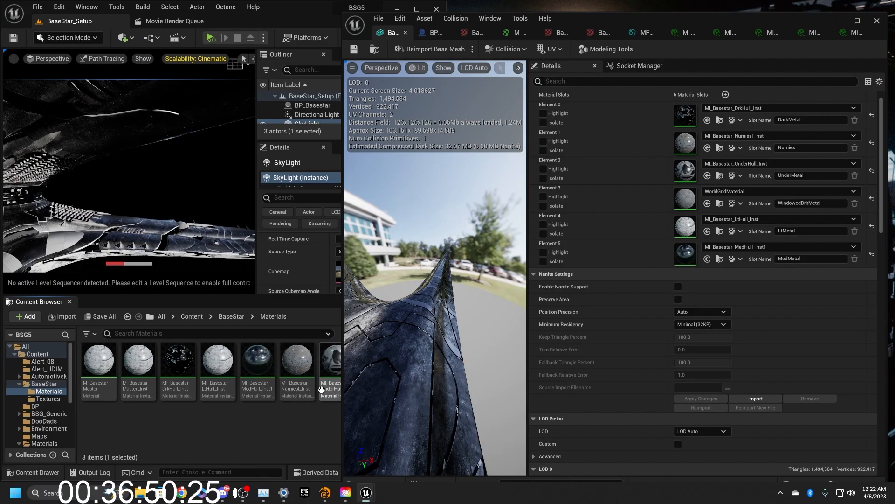
{"action": "scroll", "coordinate": [246, 402], "scroll_direction": "down", "scroll_amount": 2, "text": "ctrl"}
{"action": "left_click", "coordinate": [243, 392]}
{"action": "scroll", "coordinate": [243, 391], "scroll_direction": "up", "scroll_amount": 3, "text": "ctrl"}
{"action": "scroll", "coordinate": [243, 390], "scroll_direction": "down", "scroll_amount": 2, "text": "ctrl"}
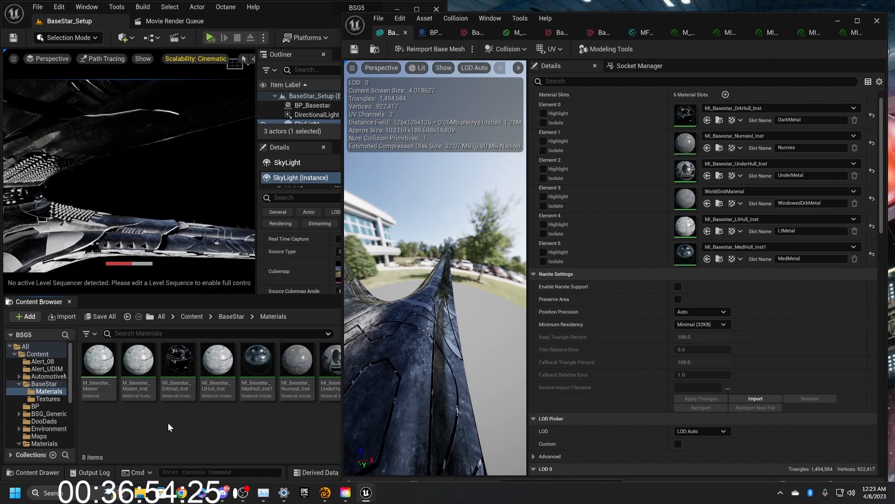
{"action": "left_click_drag", "start_coordinate": [341, 303], "coordinate": [505, 304]}
{"action": "left_click", "coordinate": [392, 363]}
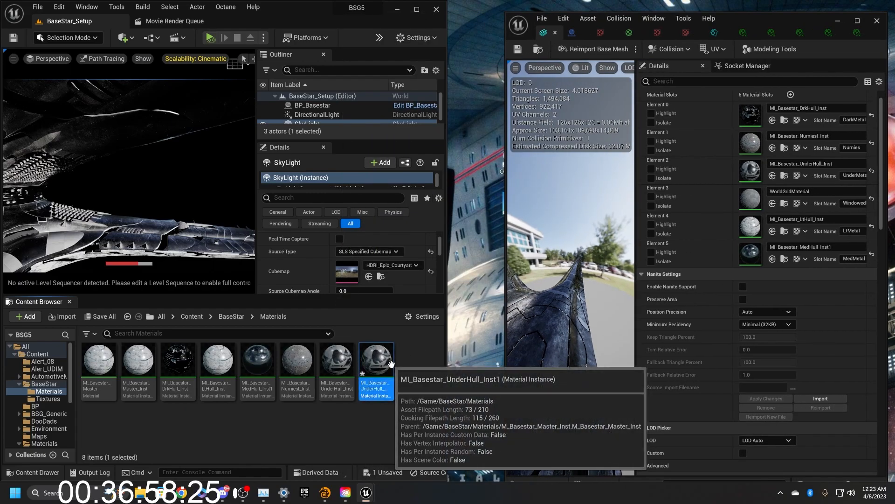
{"action": "key", "text": "F2"}
{"action": "key", "text": "End"}
{"action": "key", "text": "BackSpace"}
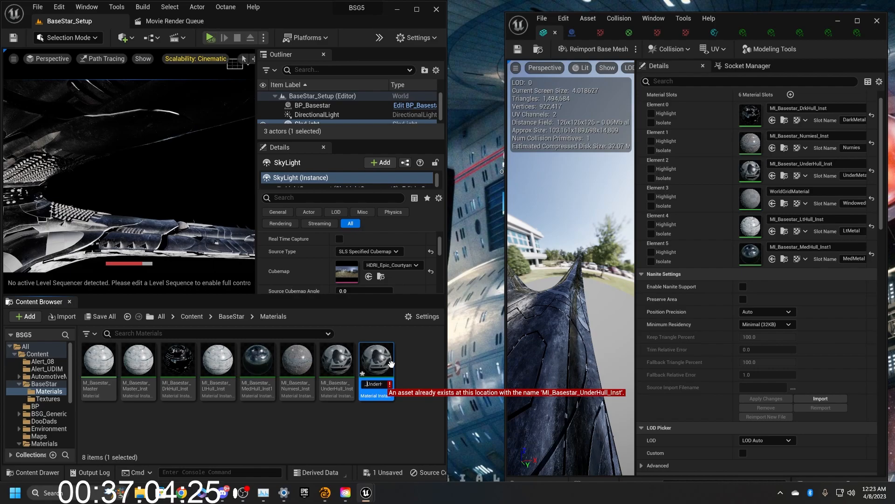
{"action": "type", "text": "Window"}
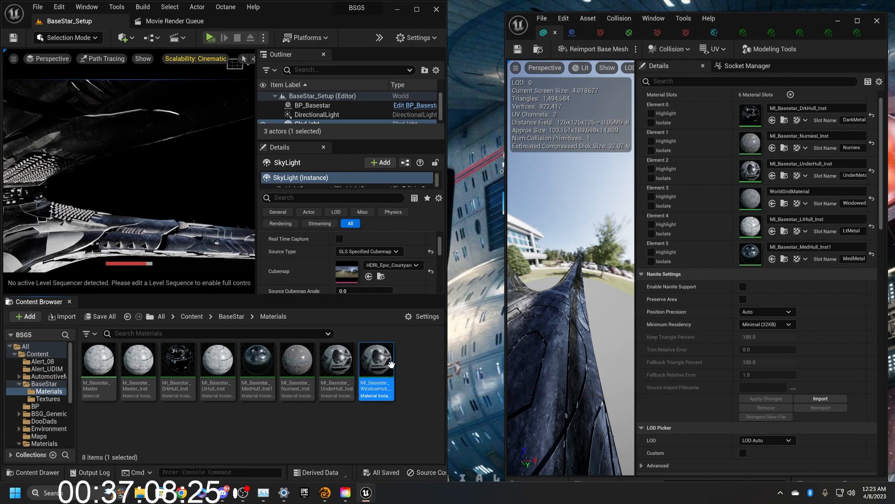
Step: Open MI_Basestar_WindowHull_Inst and set its Color to the Basestar WindowedDrkMetal base color texture
{"action": "double_click", "coordinate": [382, 366]}
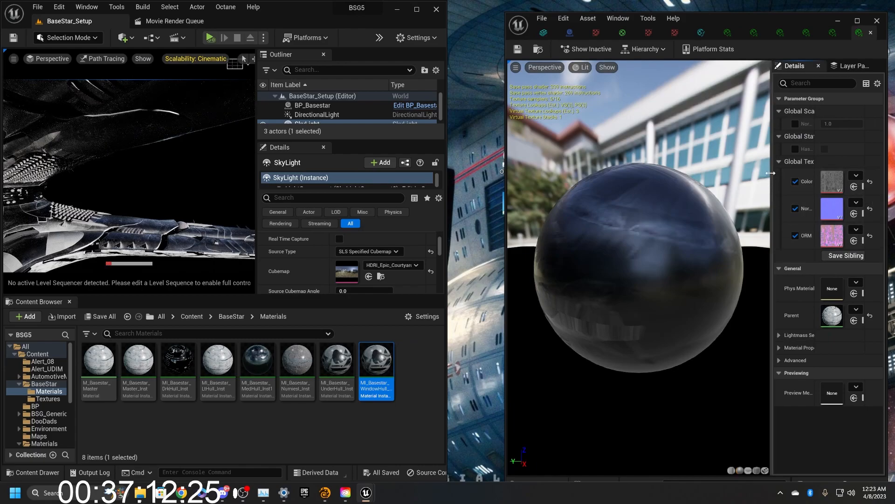
{"action": "left_click_drag", "start_coordinate": [770, 173], "coordinate": [656, 173]}
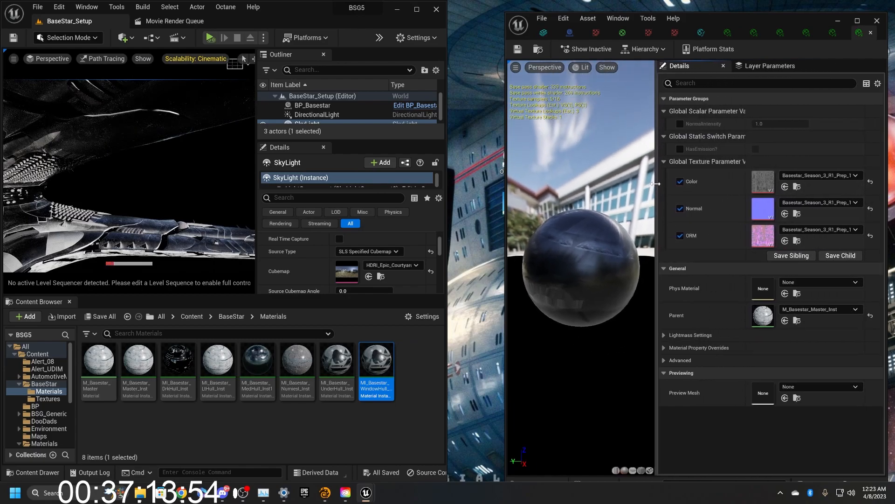
{"action": "left_click", "coordinate": [817, 175]}
{"action": "type", "text": "Bases"}
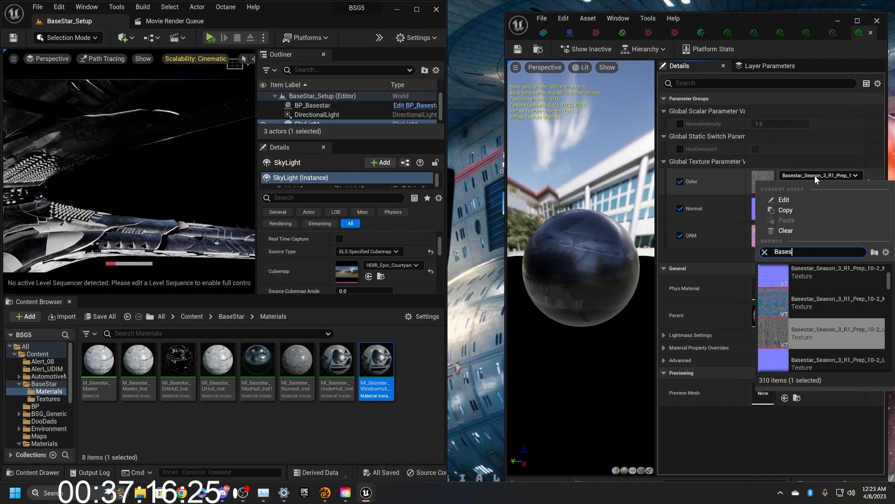
{"action": "type", "text": "tar window"}
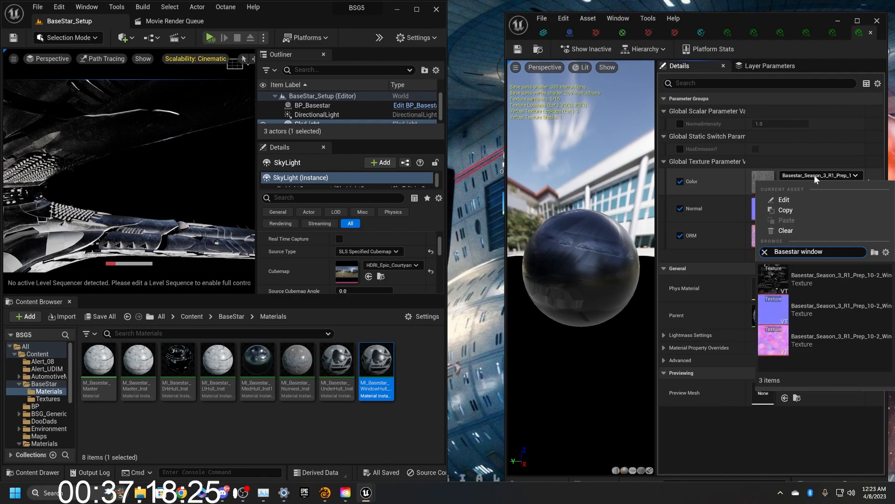
{"action": "left_click", "coordinate": [828, 276]}
{"action": "left_click", "coordinate": [827, 277]}
Step: Set the instance's Normal and ORM to the matching WindowedDrkMetal normal and OcclusionRoughnessMetallic textures, then save it
{"action": "left_click", "coordinate": [811, 205]}
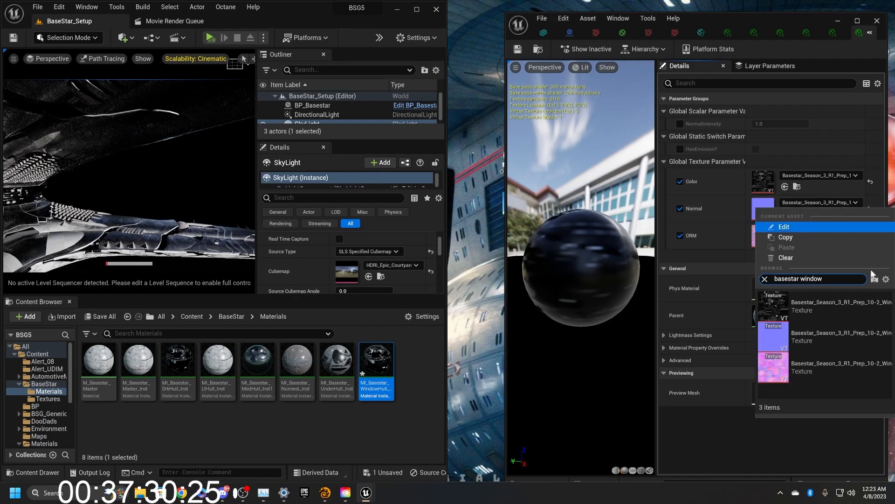
{"action": "left_click", "coordinate": [872, 346]}
{"action": "left_click", "coordinate": [820, 231]}
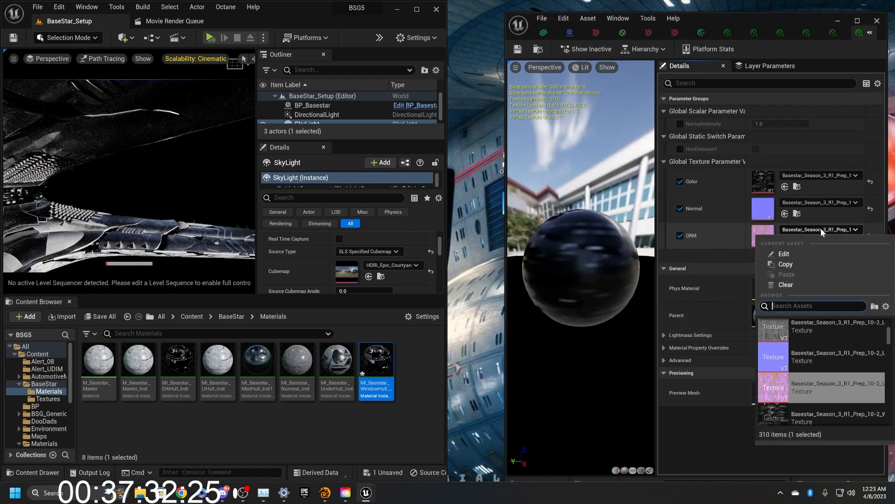
{"action": "type", "text": "basestar window"}
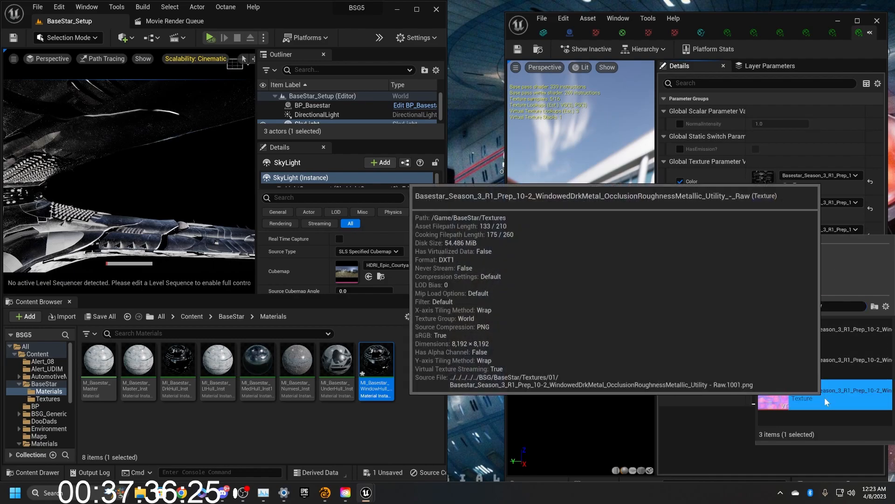
{"action": "left_click", "coordinate": [824, 397]}
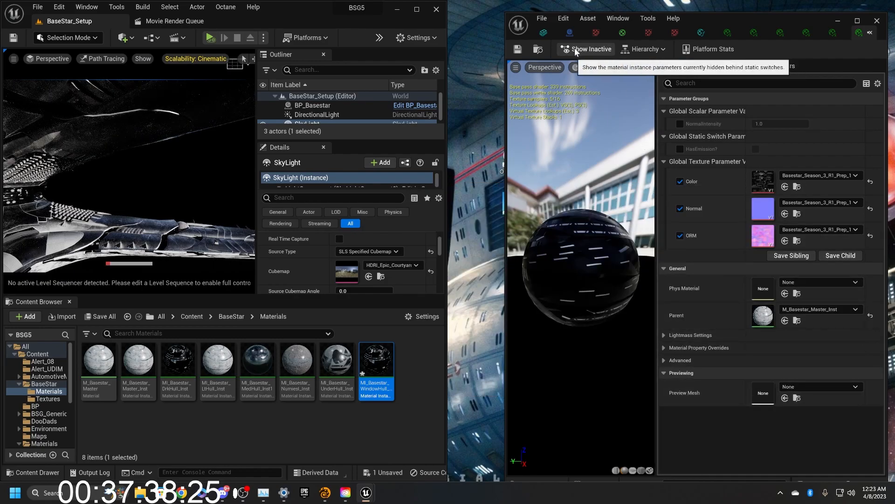
{"action": "left_click", "coordinate": [518, 49]}
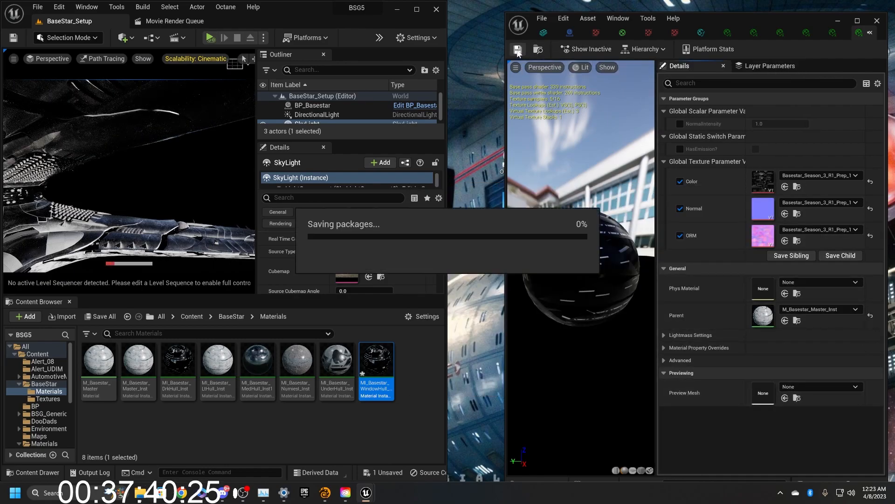
Step: Turn on HasEmission? for the window hull instance and enable its BumpOffsetDepth and NormalIntensity overrides
{"action": "left_click", "coordinate": [680, 149]}
{"action": "left_click", "coordinate": [755, 149]}
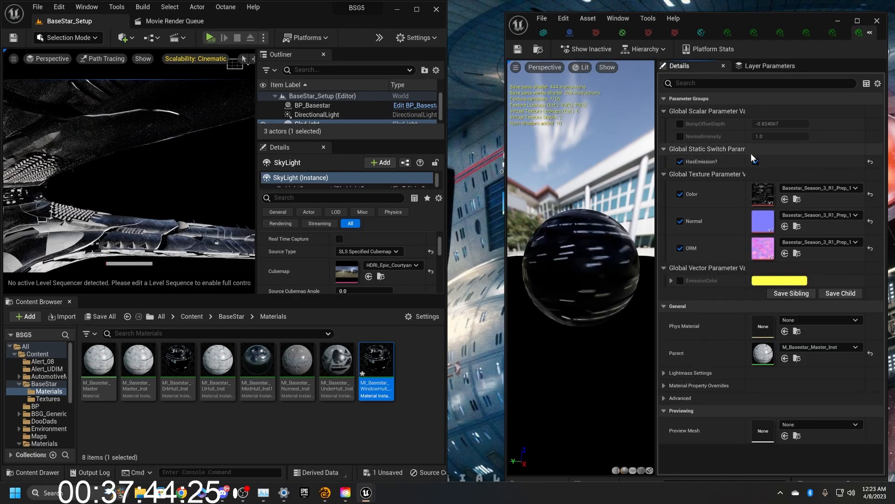
{"action": "left_click", "coordinate": [680, 125]}
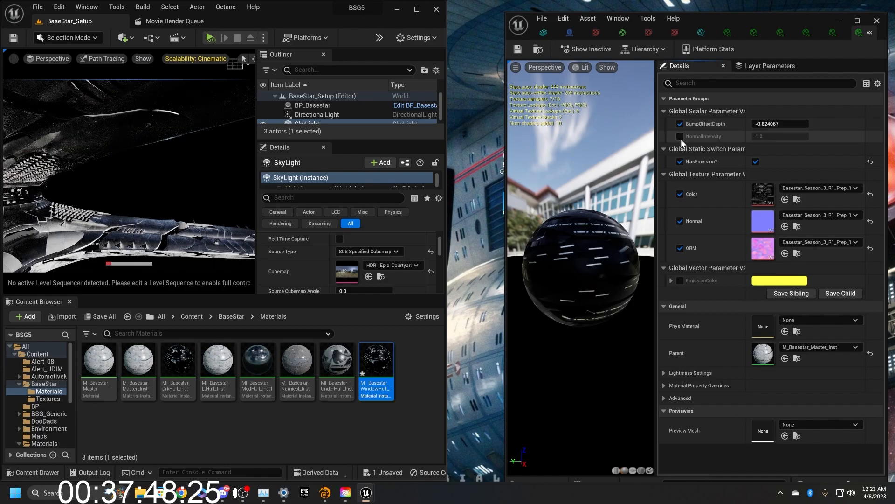
{"action": "left_click", "coordinate": [680, 137]}
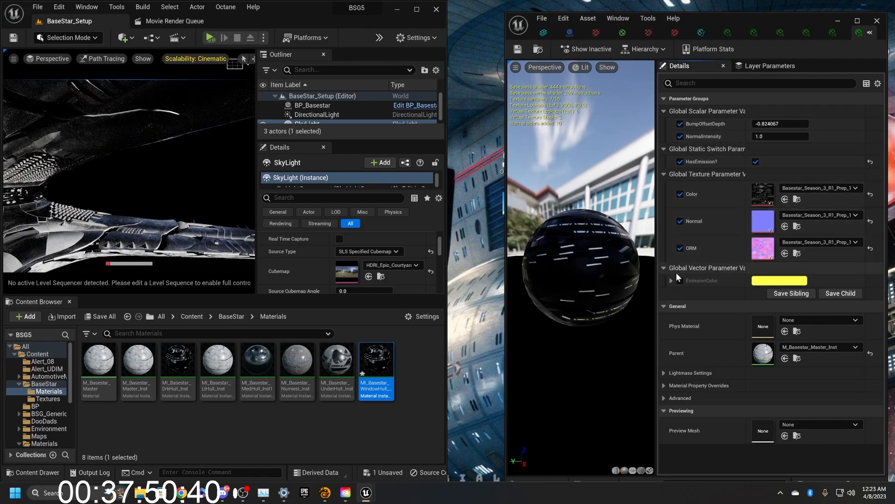
Step: Enable the EmissionColor override, lower BumpOffsetDepth, and adjust the emission color of the window hull instance
{"action": "left_click", "coordinate": [680, 280]}
{"action": "left_click_drag", "start_coordinate": [781, 123], "coordinate": [765, 124]}
{"action": "left_click", "coordinate": [779, 281]}
{"action": "left_click_drag", "start_coordinate": [736, 392], "coordinate": [723, 392]}
{"action": "left_click", "coordinate": [709, 468]}
Step: Inspect the window hull preview and the ship, save all changes, and open the BP_Basestar blueprint
{"action": "left_click_drag", "start_coordinate": [587, 280], "coordinate": [607, 298]}
{"action": "right_click_drag", "start_coordinate": [130, 178], "coordinate": [140, 196]}
{"action": "left_click", "coordinate": [100, 317]}
{"action": "left_click", "coordinate": [415, 106]}
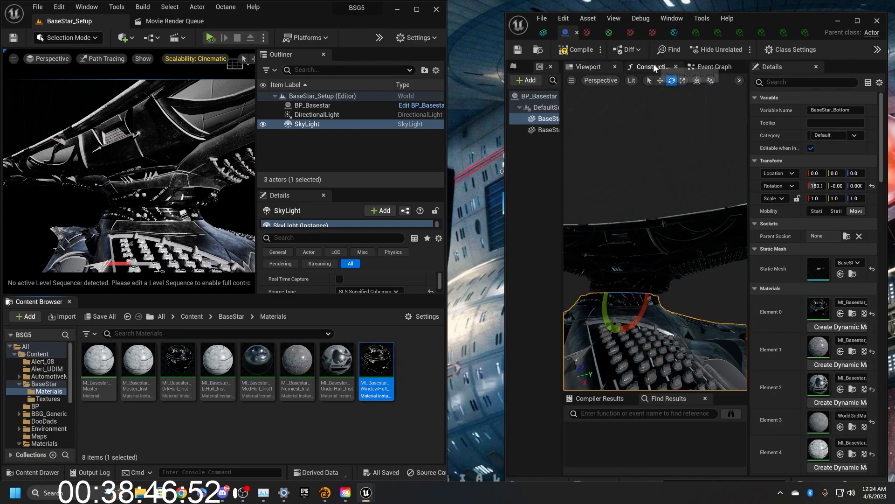
Step: Assign MI_Basestar_WindowHull_Inst to the BaseStar mesh's WindowedDrkMetal slot and save the BaseStar and BaseStar_Setup assets
{"action": "left_click", "coordinate": [544, 32]}
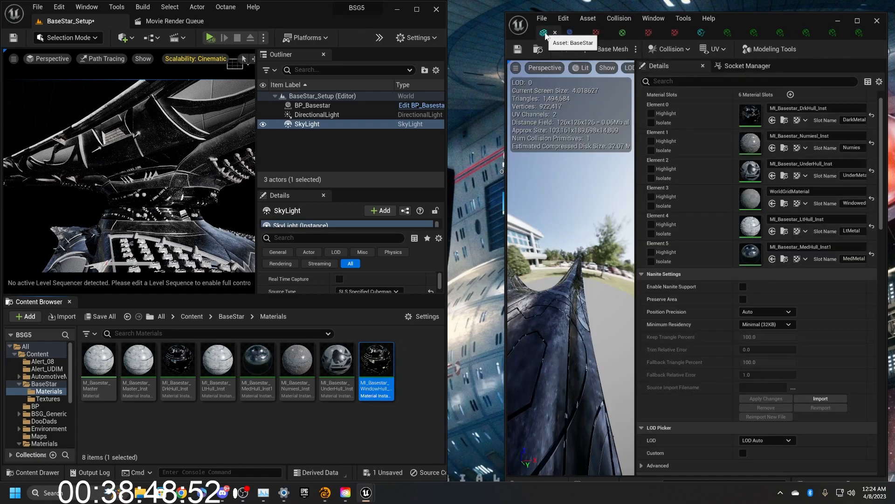
{"action": "left_click", "coordinate": [772, 204]}
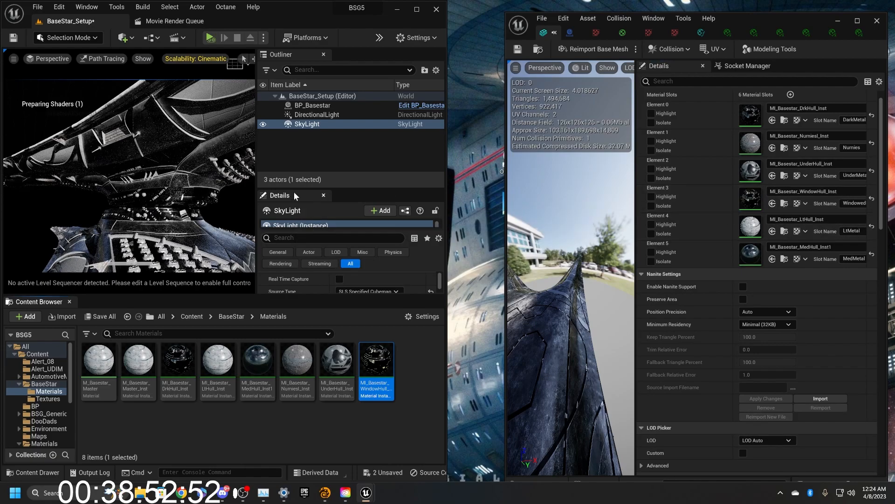
{"action": "key", "text": "ctrl+shift+s"}
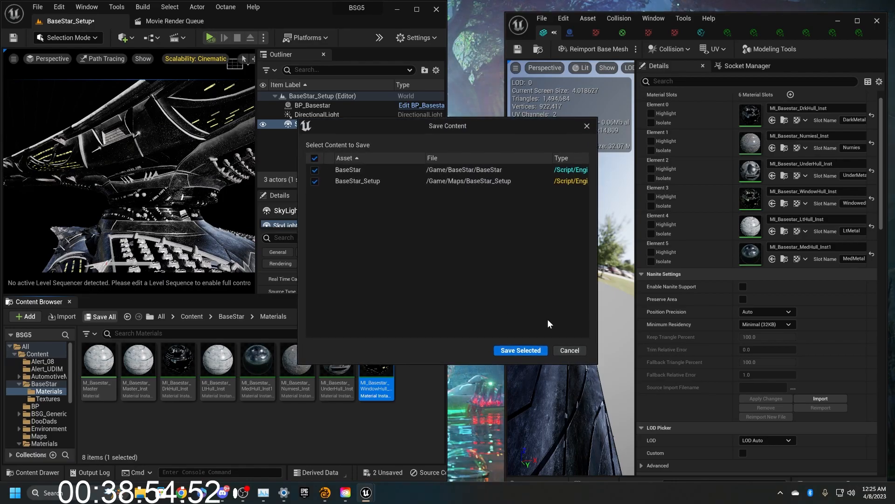
{"action": "left_click", "coordinate": [506, 350]}
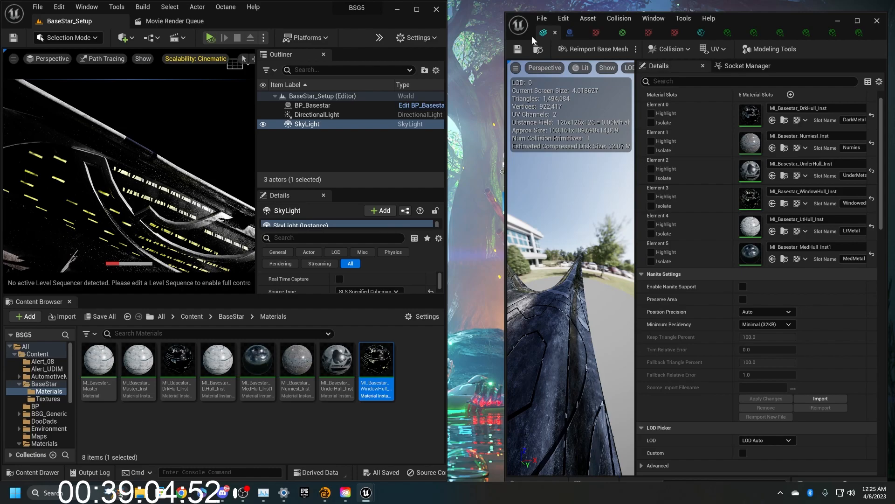
Step: Set the window hull instance's EmissionColor to value 2.0 with a saturated orange hue of about 31.6, and save all changes
{"action": "left_click", "coordinate": [859, 33]}
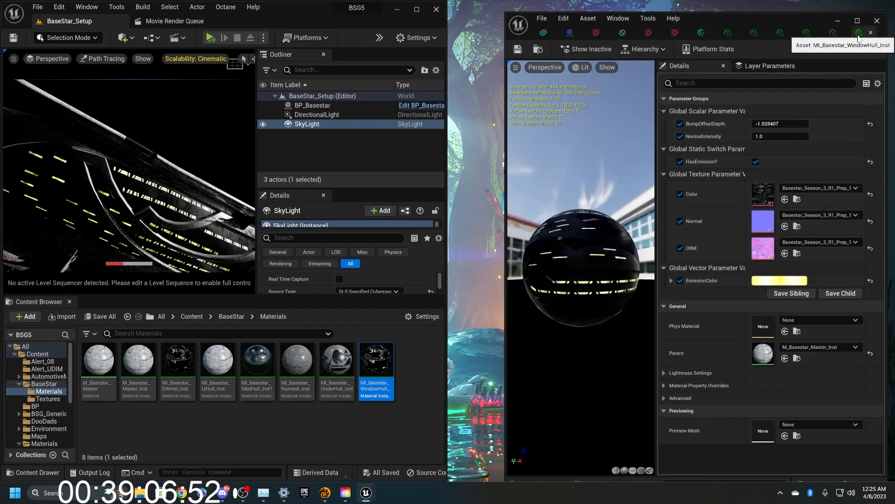
{"action": "left_click", "coordinate": [776, 281]}
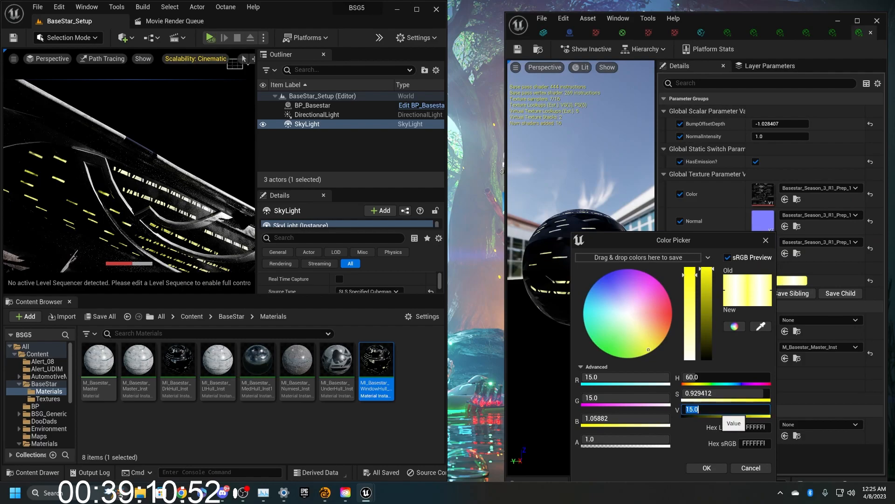
{"action": "type", "text": "1"}
{"action": "key", "text": "Return"}
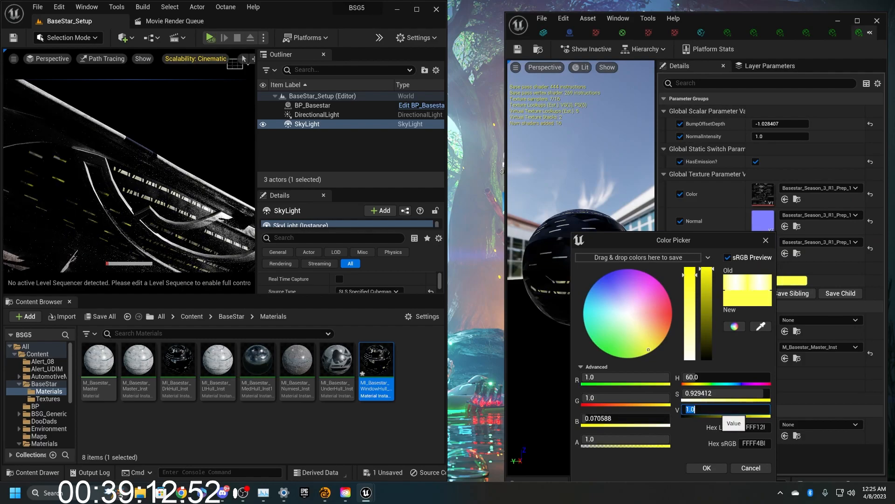
{"action": "type", "text": "2"}
{"action": "key", "text": "Return"}
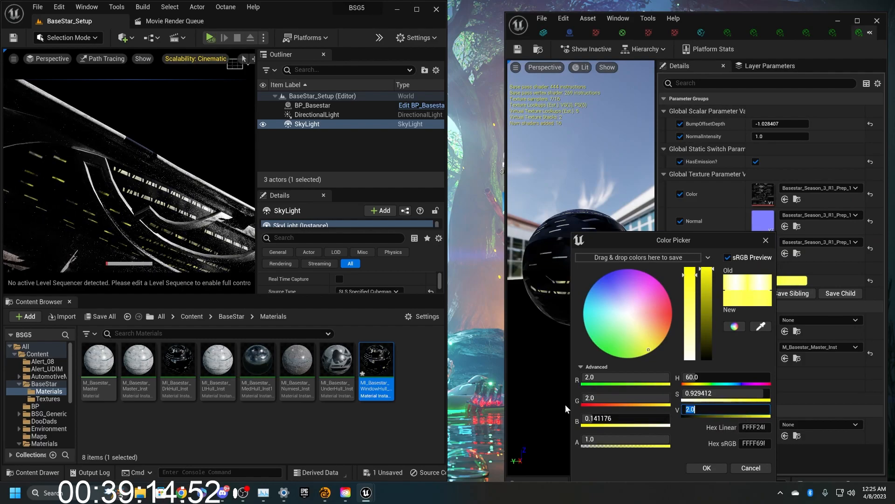
{"action": "left_click_drag", "start_coordinate": [655, 348], "coordinate": [667, 337]}
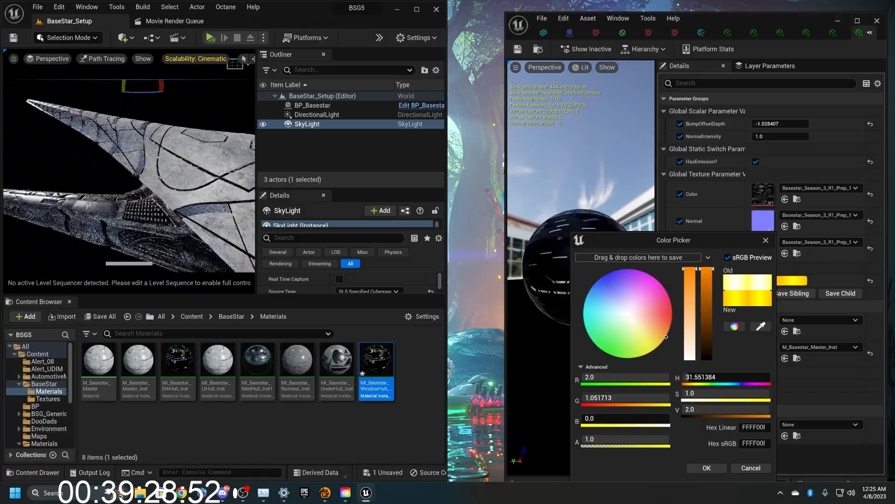
{"action": "left_click", "coordinate": [95, 316]}
{"action": "left_click", "coordinate": [526, 348]}
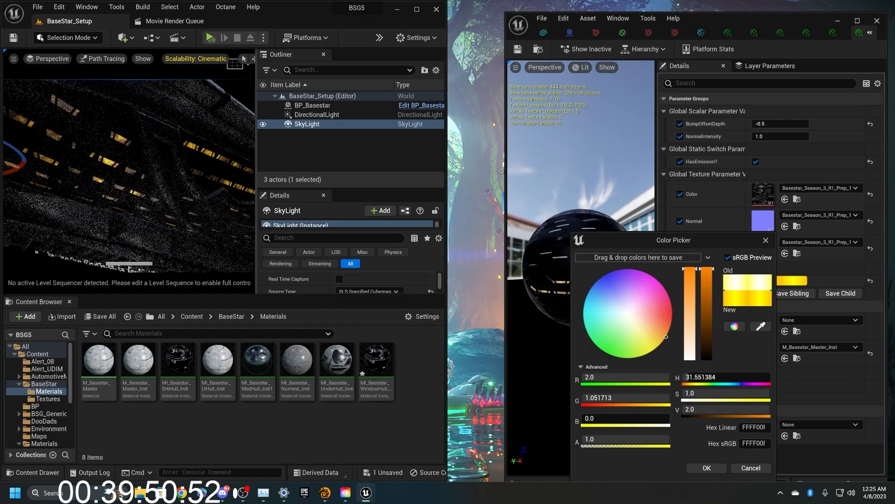
Step: Set the window hull instance's BumpOffsetDepth to -0.2 and accept the new emission color
{"action": "left_click", "coordinate": [793, 123]}
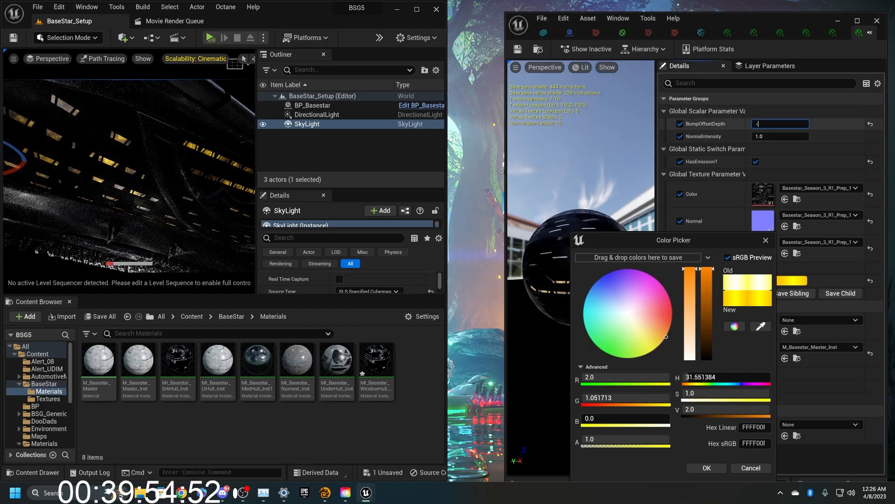
{"action": "key", "text": "Return"}
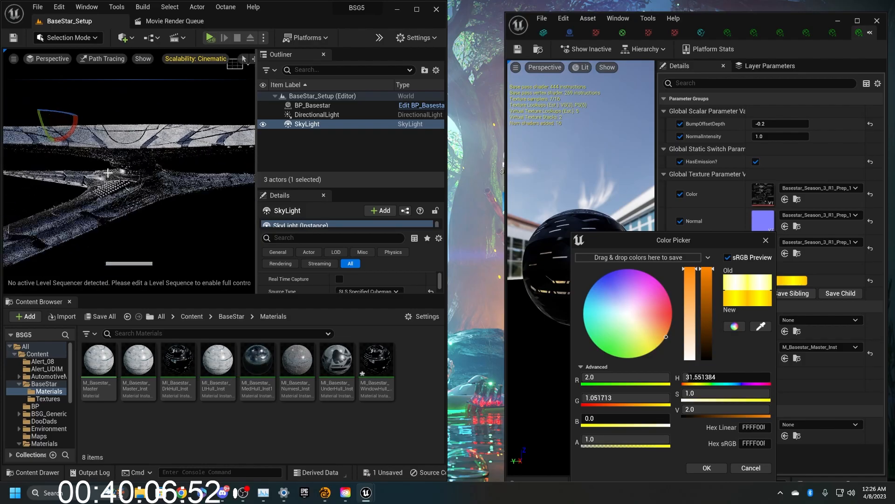
{"action": "left_click", "coordinate": [709, 470]}
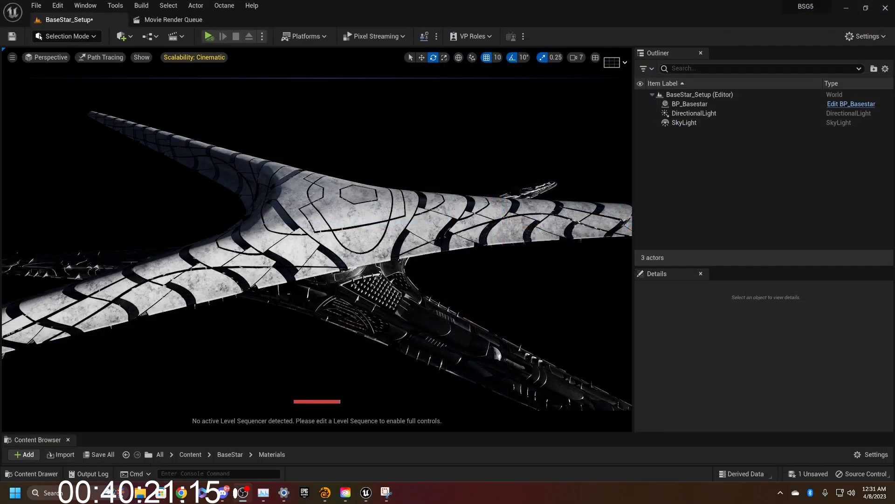
Step: Enlarge the Content Browser area and open the M_Basestar_Master material for editing
{"action": "right_click_drag", "start_coordinate": [499, 355], "coordinate": [486, 313]}
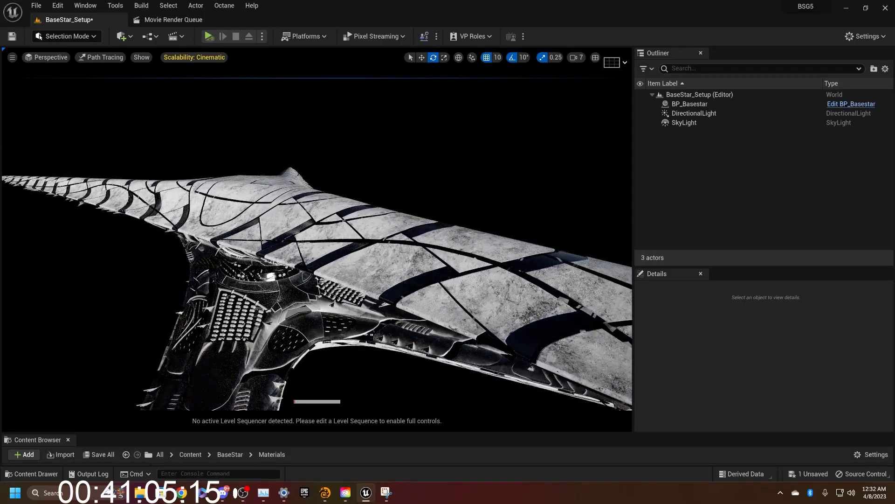
{"action": "left_click", "coordinate": [486, 312]}
{"action": "left_click_drag", "start_coordinate": [263, 432], "coordinate": [252, 294]}
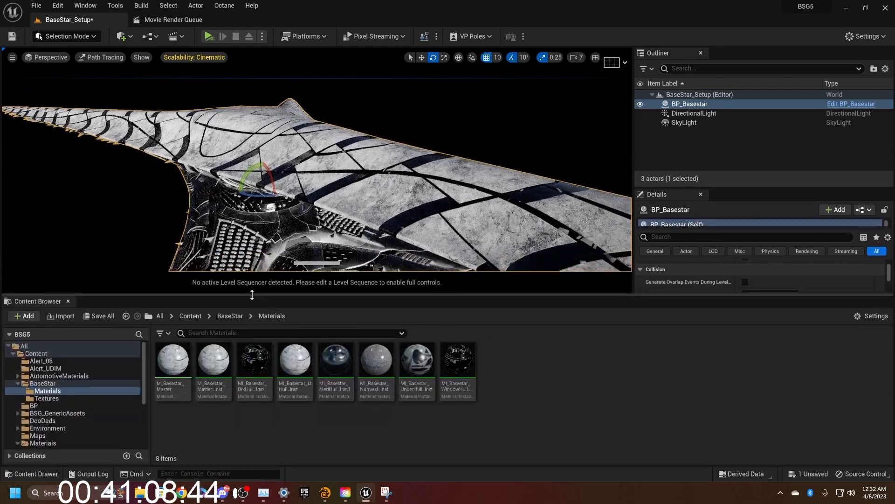
{"action": "double_click", "coordinate": [169, 379]}
Step: Add a Multiply node beside the Color texture and connect the texture's RGB output to its B input
{"action": "right_click_drag", "start_coordinate": [637, 141], "coordinate": [872, 310]}
{"action": "right_click_drag", "start_coordinate": [752, 230], "coordinate": [669, 261]}
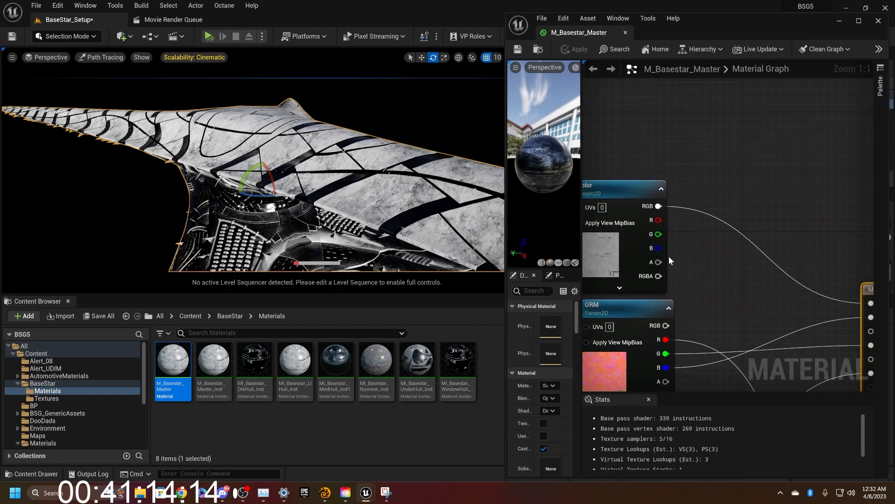
{"action": "left_click", "coordinate": [711, 159]}
{"action": "left_click_drag", "start_coordinate": [658, 205], "coordinate": [721, 200]}
{"action": "right_click_drag", "start_coordinate": [682, 172], "coordinate": [718, 220]}
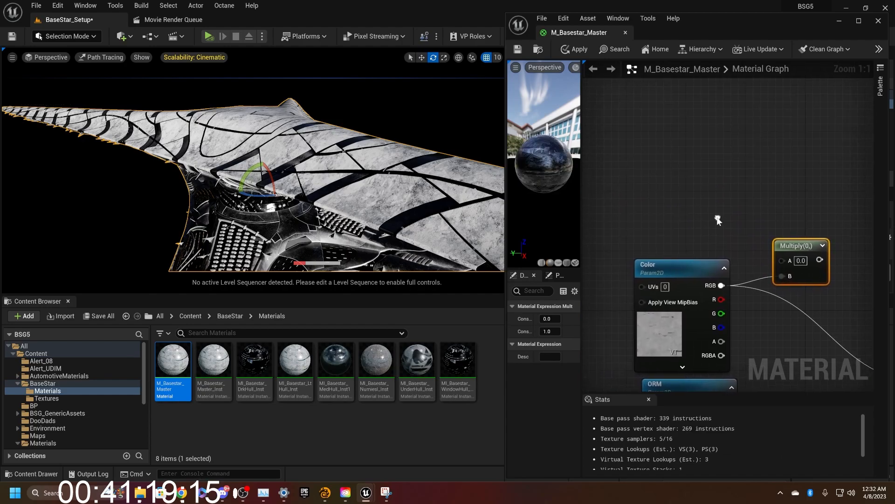
Step: Add a three-component constant above the Color texture, connect it to the Multiply's A input, and set it to white
{"action": "left_click", "coordinate": [689, 163]}
{"action": "left_click_drag", "start_coordinate": [678, 192], "coordinate": [609, 155]}
{"action": "left_click_drag", "start_coordinate": [671, 123], "coordinate": [736, 236]}
{"action": "double_click", "coordinate": [650, 187]}
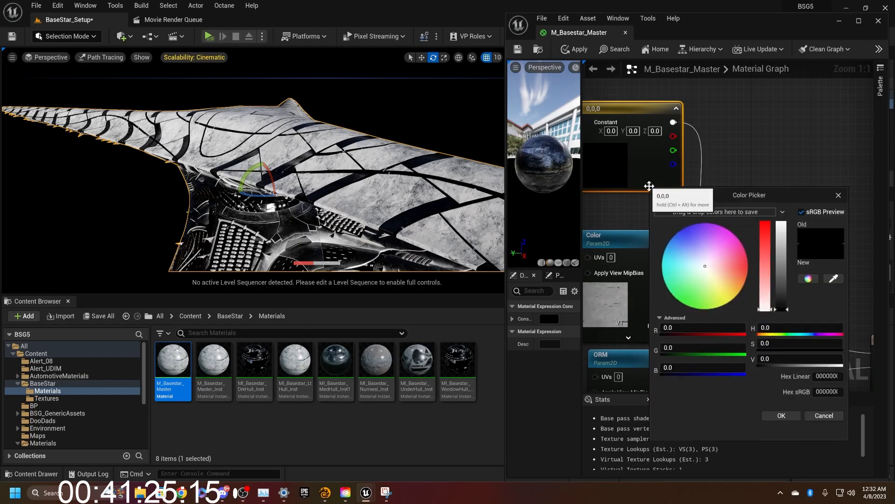
{"action": "left_click_drag", "start_coordinate": [781, 254], "coordinate": [781, 224]}
{"action": "left_click", "coordinate": [786, 423]}
Step: Connect the color Multiply's output to the material's Base Color and reposition the Multiply node
{"action": "right_click_drag", "start_coordinate": [756, 276], "coordinate": [676, 208]}
{"action": "left_click_drag", "start_coordinate": [677, 164], "coordinate": [773, 251]}
{"action": "left_click_drag", "start_coordinate": [803, 291], "coordinate": [794, 283]}
Step: Convert the white color constant into a parameter named ColorMult
{"action": "right_click_drag", "start_coordinate": [673, 198], "coordinate": [794, 304]}
{"action": "right_click", "coordinate": [678, 214]}
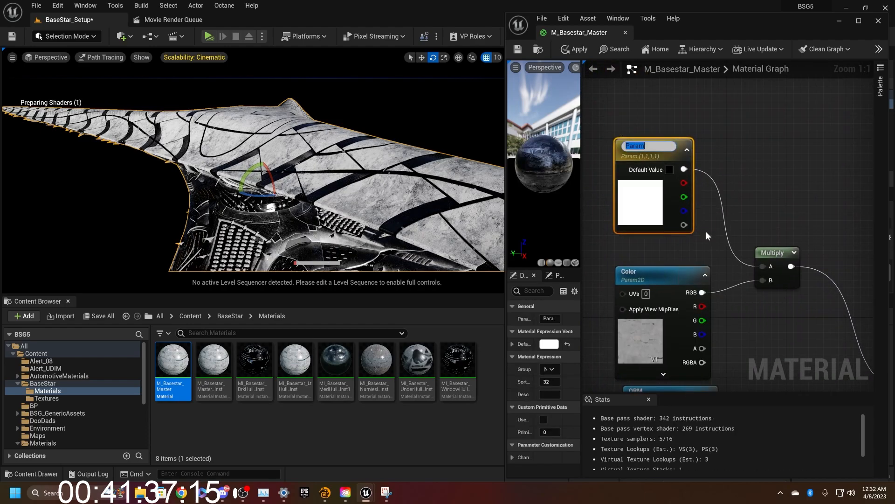
{"action": "type", "text": "Col"}
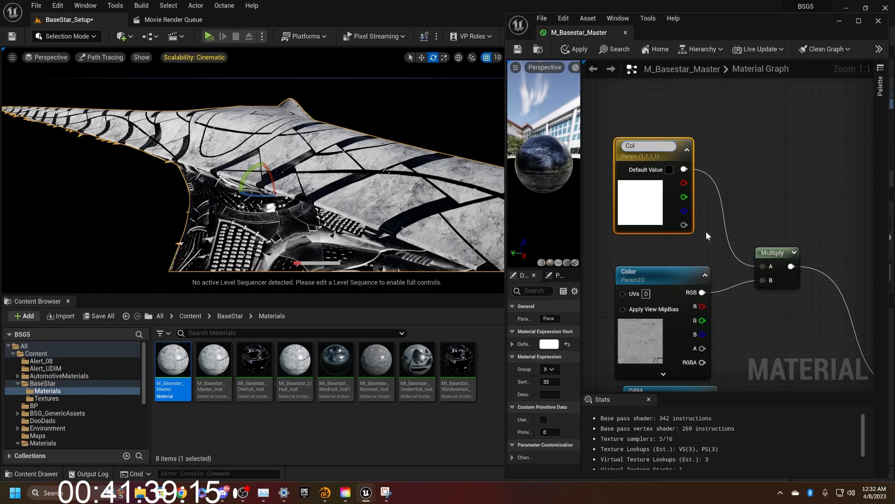
{"action": "type", "text": "orMult"}
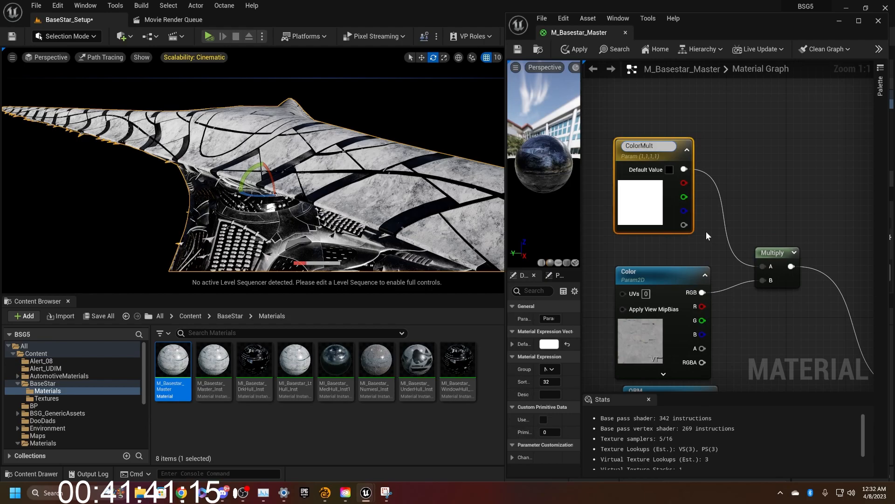
{"action": "key", "text": "Return"}
Step: Add a scalar constant near the material output and convert it into a parameter named Specular
{"action": "right_click_drag", "start_coordinate": [810, 234], "coordinate": [654, 2]}
{"action": "right_click_drag", "start_coordinate": [700, 233], "coordinate": [763, 285]}
{"action": "right_click_drag", "start_coordinate": [720, 89], "coordinate": [723, 88]}
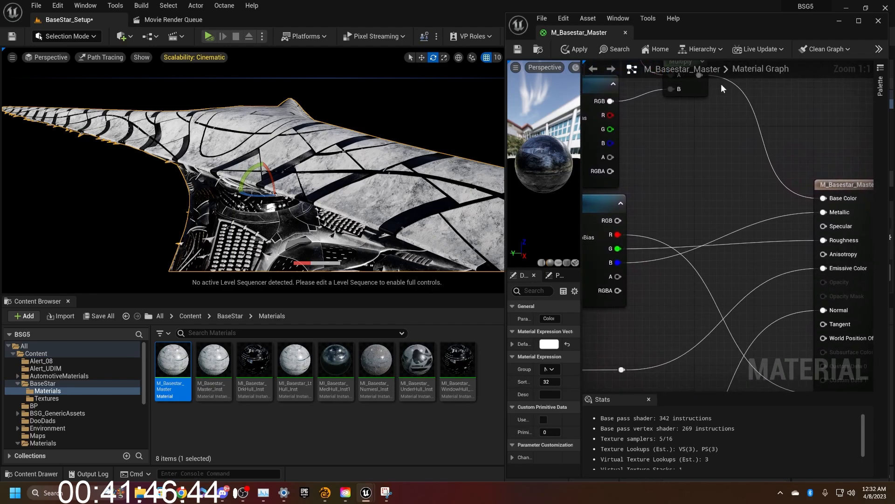
{"action": "left_click", "coordinate": [709, 187]}
{"action": "right_click", "coordinate": [736, 196]}
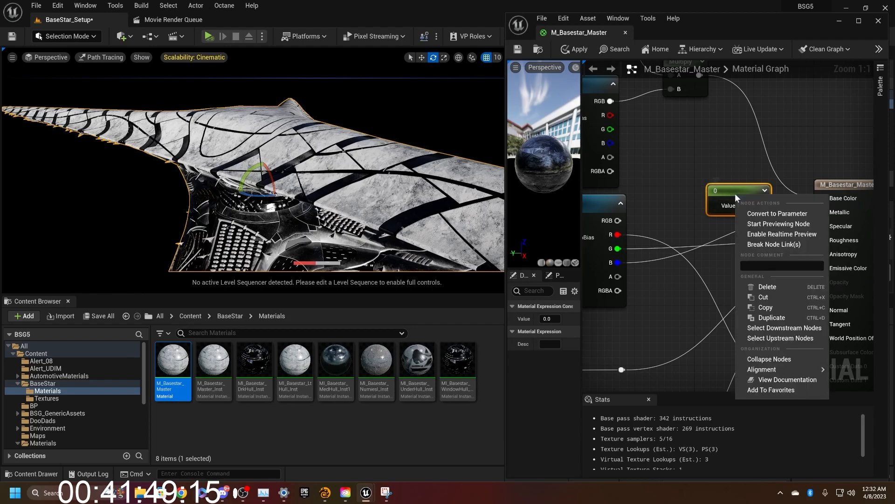
{"action": "left_click", "coordinate": [774, 213]}
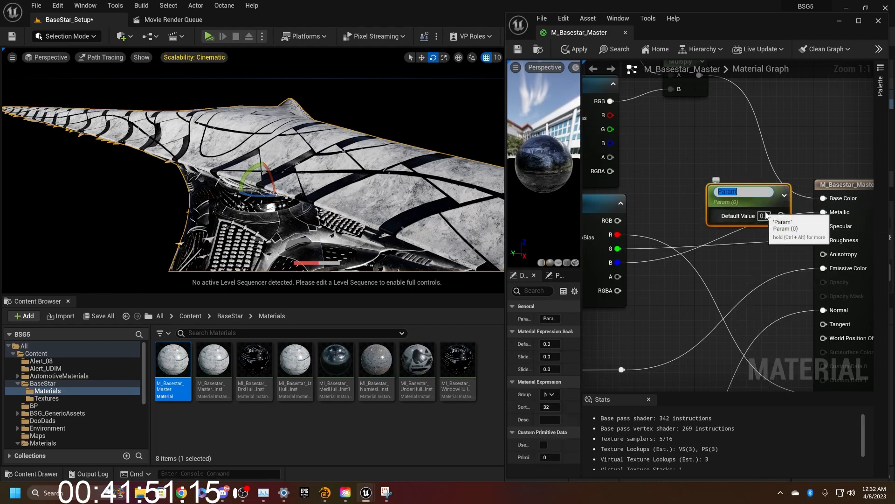
{"action": "type", "text": "Specular"}
{"action": "key", "text": "Return"}
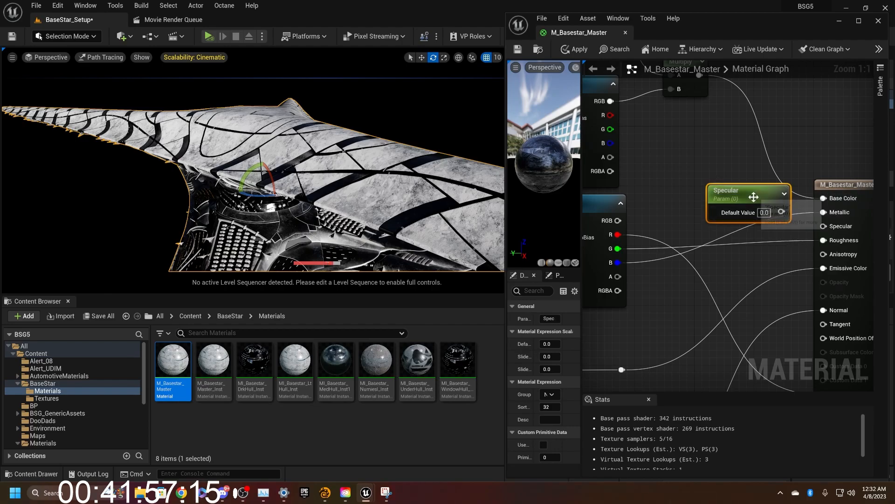
Step: Set the Specular parameter's default to 0.5, connect it to the material's Specular input, and tidy its position
{"action": "left_click_drag", "start_coordinate": [763, 206], "coordinate": [713, 193]}
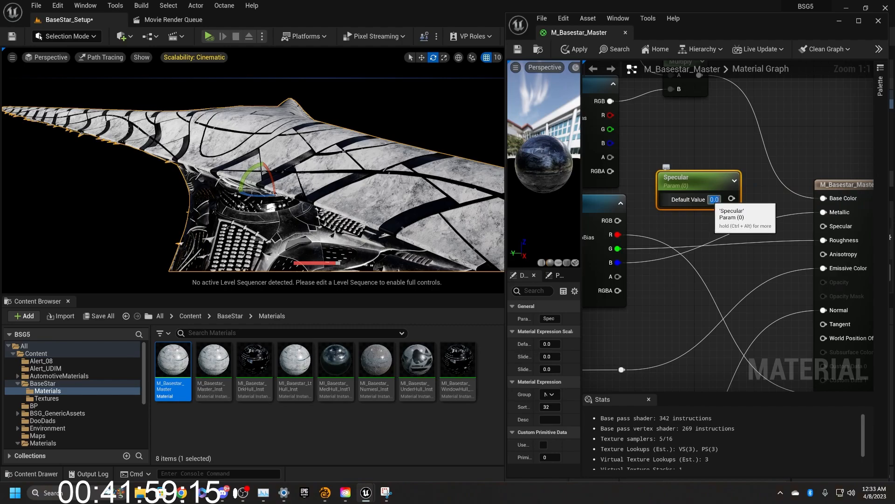
{"action": "key", "text": "BackSpace"}
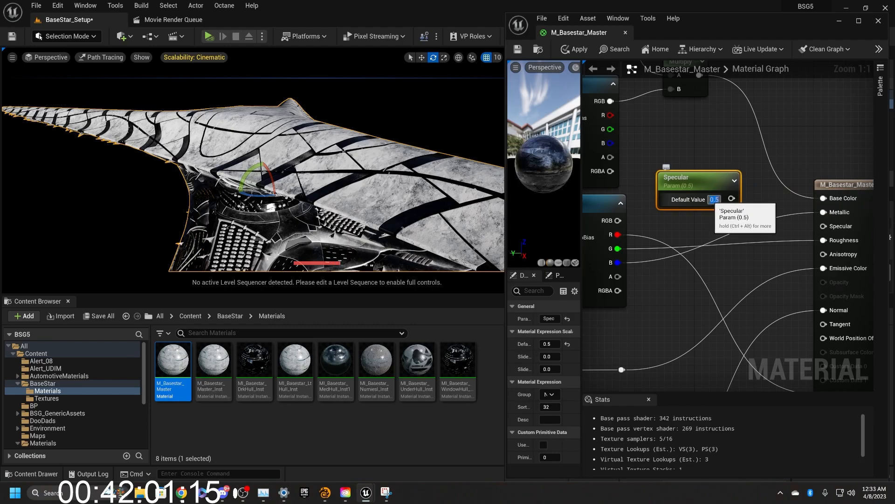
{"action": "left_click_drag", "start_coordinate": [732, 199], "coordinate": [825, 227]}
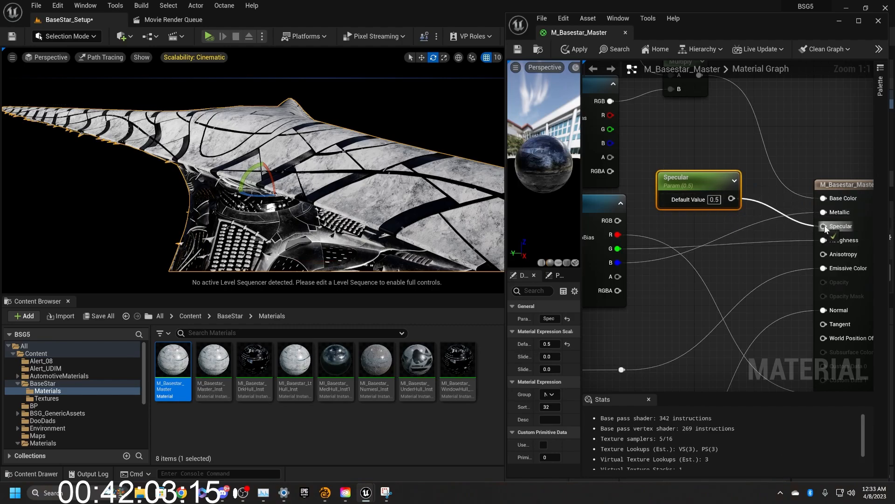
{"action": "left_click_drag", "start_coordinate": [714, 186], "coordinate": [729, 215]}
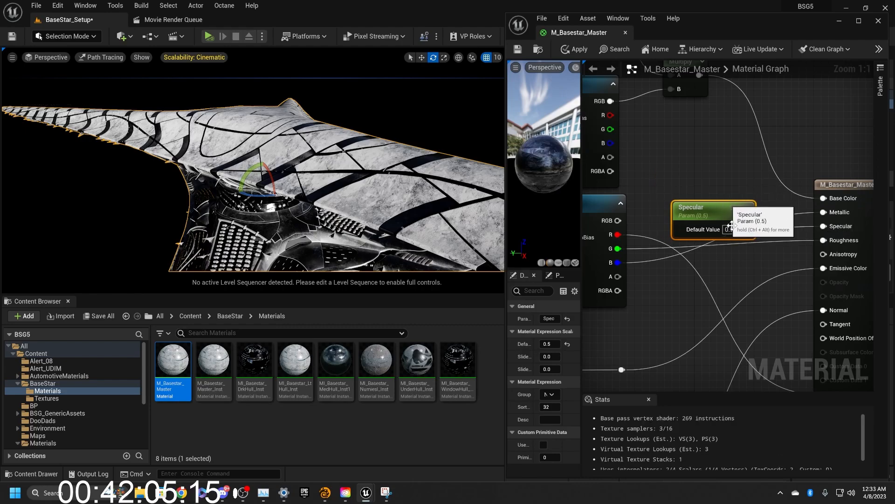
Step: Add a Multiply node beside the ORM texture and connect the texture's G output to its A input
{"action": "right_click_drag", "start_coordinate": [729, 215], "coordinate": [812, 177]}
{"action": "right_click_drag", "start_coordinate": [739, 236], "coordinate": [660, 254]}
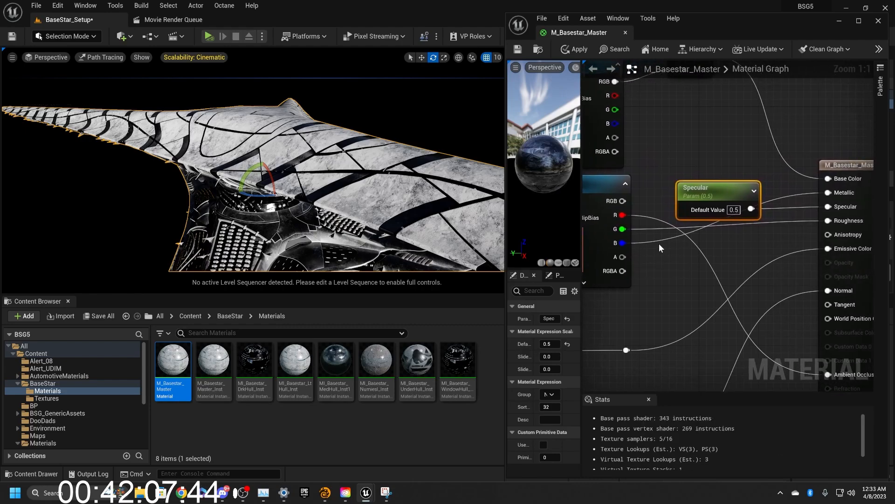
{"action": "left_click", "coordinate": [675, 264]}
{"action": "left_click_drag", "start_coordinate": [624, 229], "coordinate": [683, 284]}
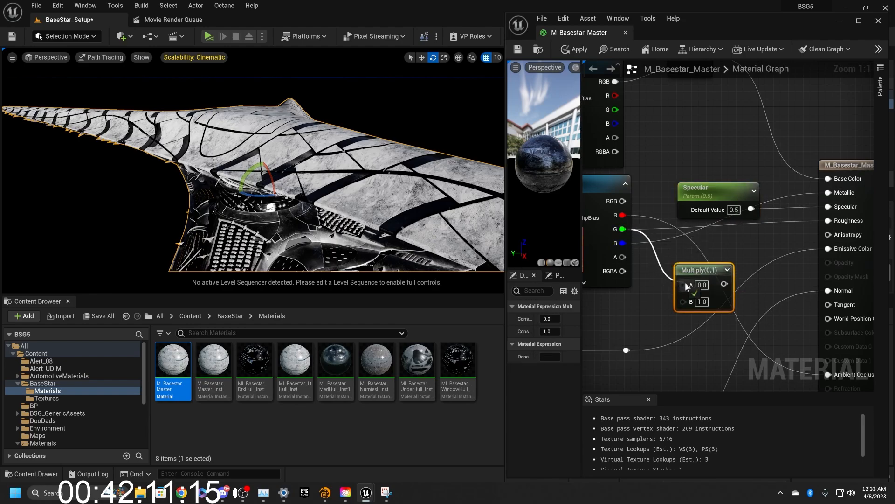
Step: Add a scalar constant of 1.0 below the ORM texture and connect it to the new Multiply's B input
{"action": "right_click_drag", "start_coordinate": [687, 286], "coordinate": [740, 264]}
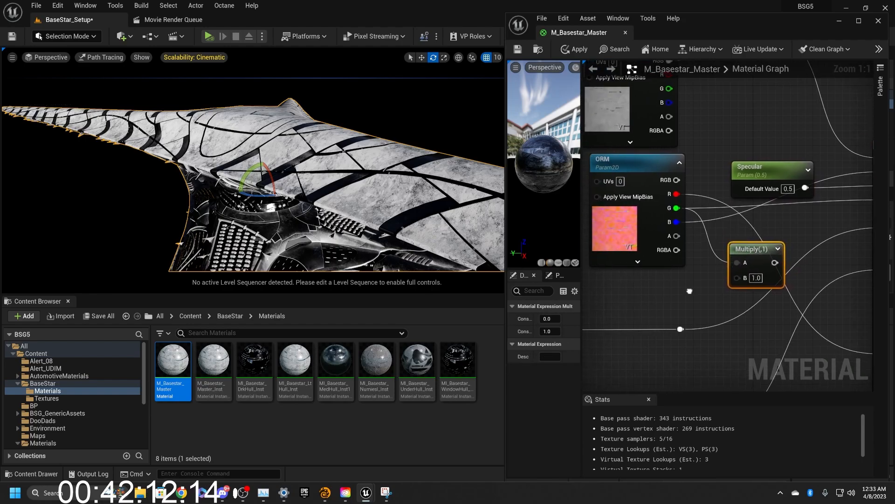
{"action": "left_click", "coordinate": [657, 290]}
{"action": "left_click_drag", "start_coordinate": [712, 310], "coordinate": [743, 279]}
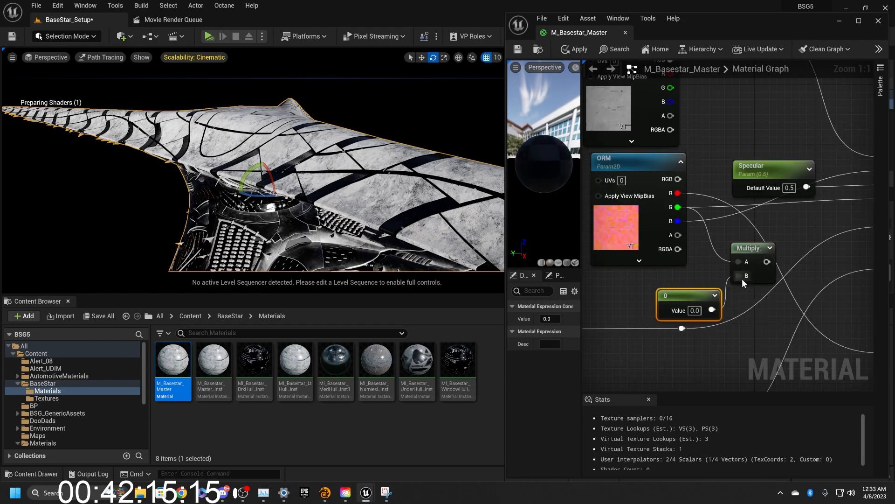
{"action": "left_click", "coordinate": [695, 311]}
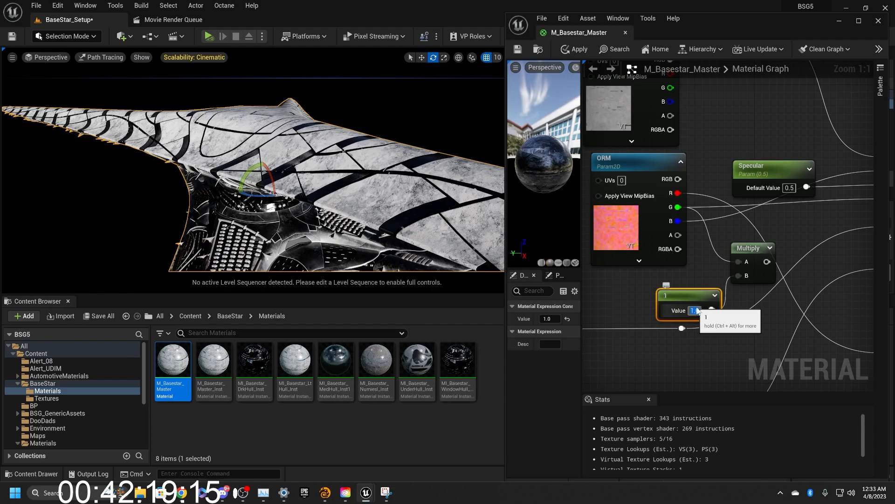
{"action": "left_click_drag", "start_coordinate": [687, 296], "coordinate": [643, 285]}
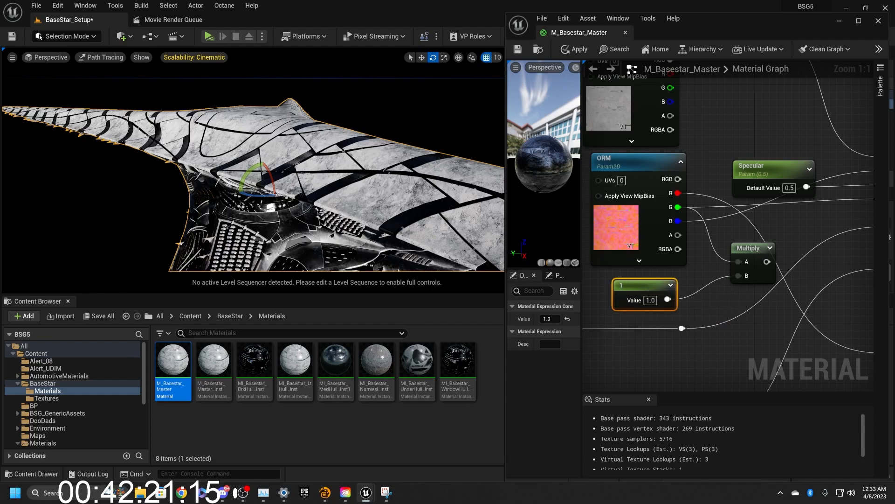
Step: Connect the ORM Multiply's output to the material's Roughness input and move the Specular parameter clear of the wires
{"action": "right_click_drag", "start_coordinate": [722, 307], "coordinate": [620, 334]}
{"action": "left_click_drag", "start_coordinate": [664, 289], "coordinate": [780, 227]}
{"action": "right_click_drag", "start_coordinate": [689, 216], "coordinate": [803, 260]}
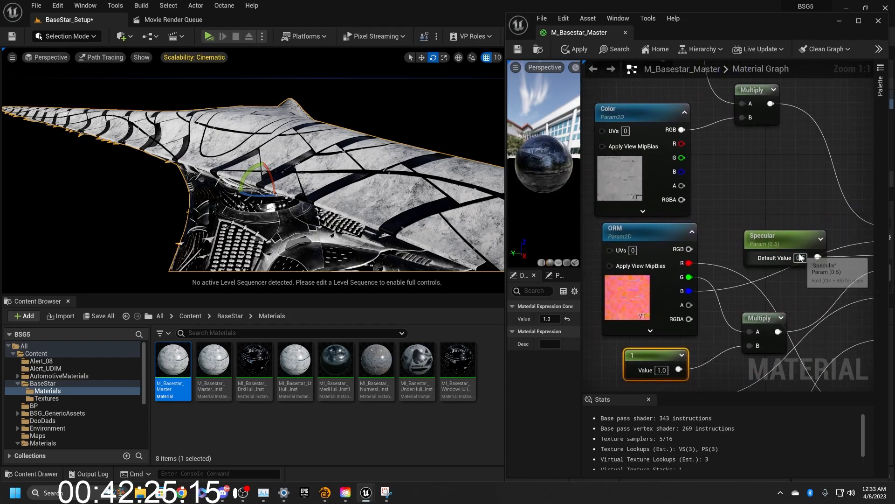
{"action": "left_click_drag", "start_coordinate": [765, 237], "coordinate": [741, 177]}
Step: Apply the M_Basestar_Master graph changes and save all modified assets
{"action": "right_click_drag", "start_coordinate": [779, 251], "coordinate": [655, 26]}
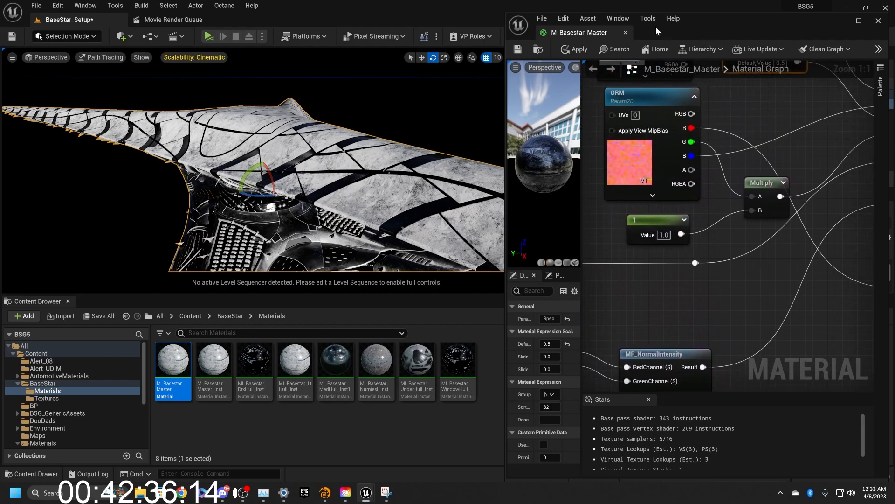
{"action": "left_click", "coordinate": [579, 50]}
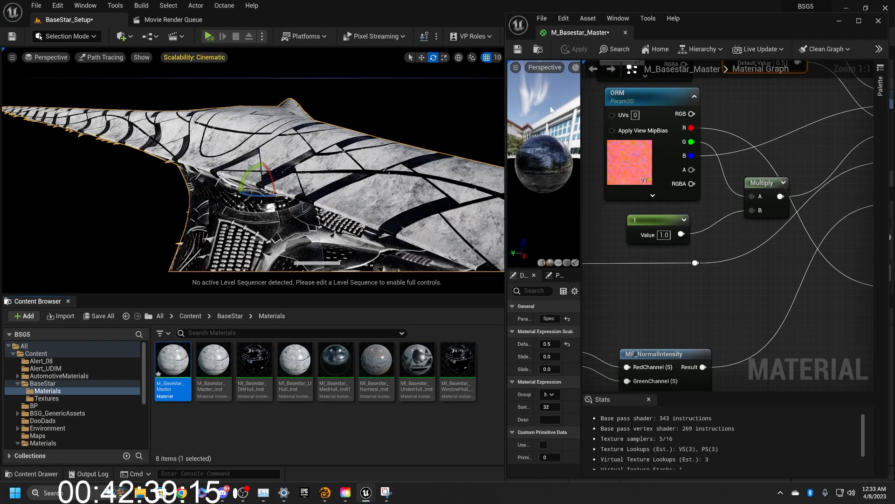
{"action": "left_click", "coordinate": [102, 317]}
{"action": "left_click", "coordinate": [518, 351]}
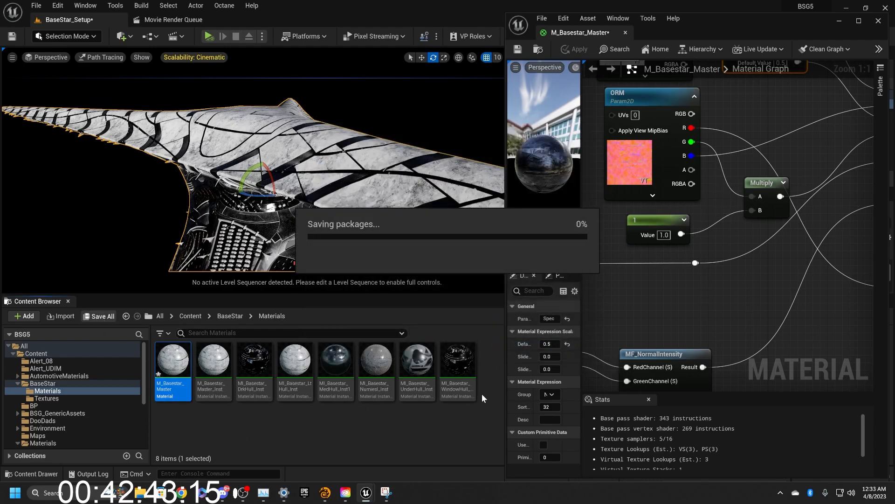
Step: Override ColorMult in the MI_Basestar_LtHull_Inst material instance with a dark grey of value 0.125
{"action": "double_click", "coordinate": [298, 368]}
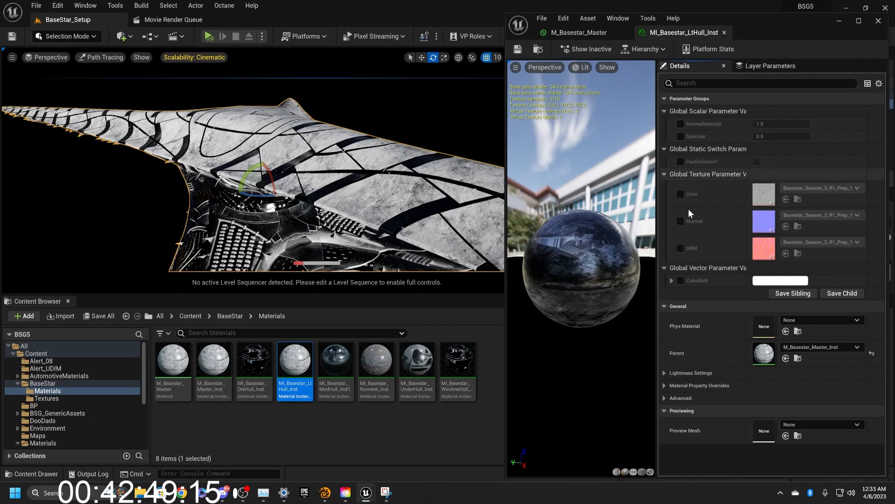
{"action": "left_click", "coordinate": [680, 281]}
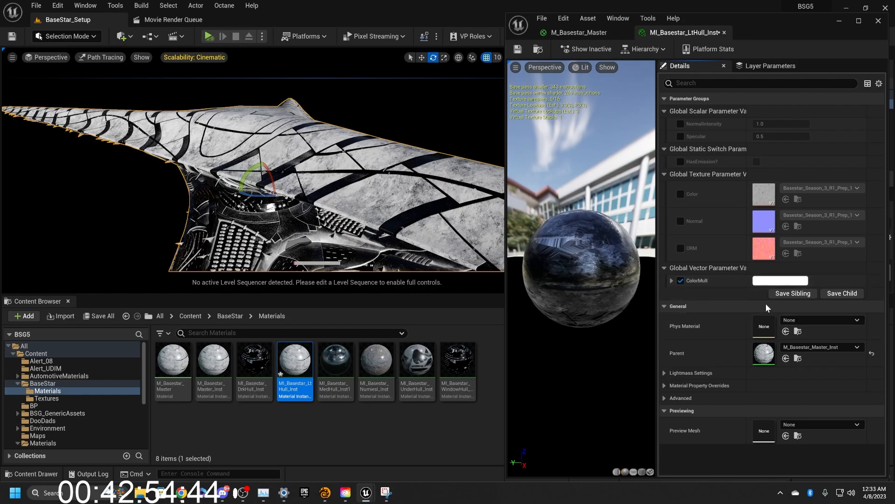
{"action": "left_click", "coordinate": [772, 281]}
{"action": "left_click_drag", "start_coordinate": [701, 275], "coordinate": [718, 347]}
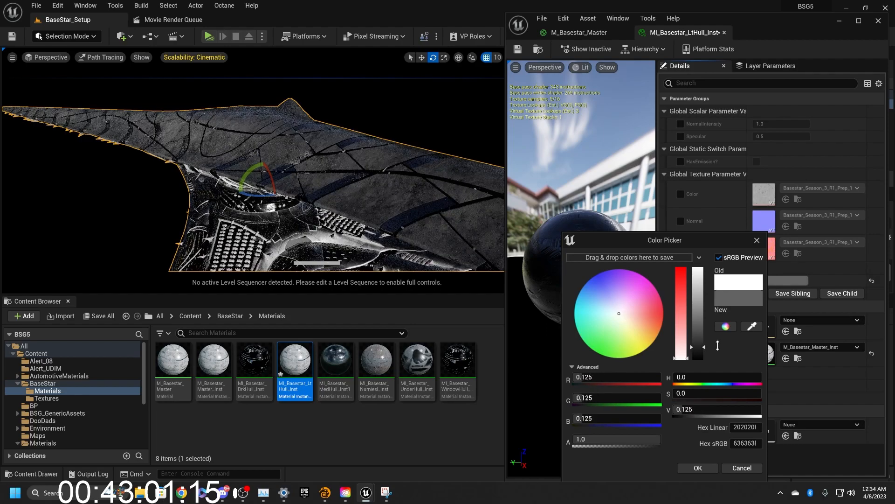
{"action": "left_click", "coordinate": [698, 468]}
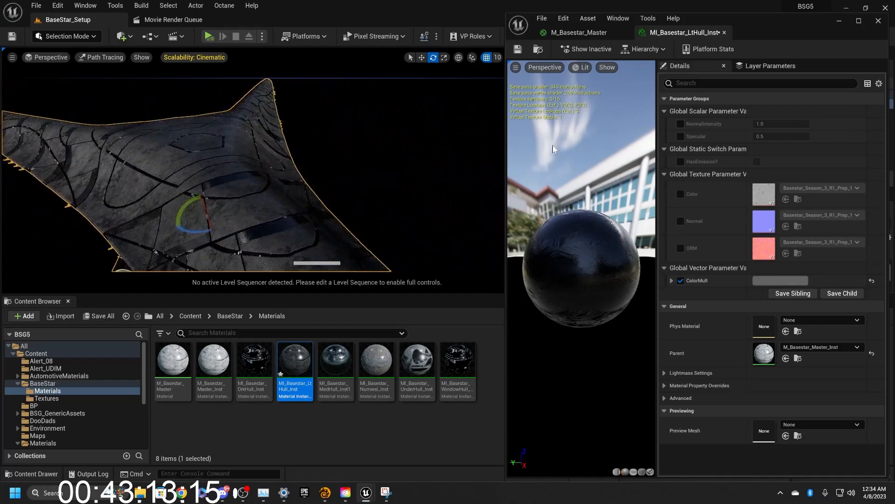
Step: Override the Specular parameter of the light hull instance and set it to 1.0
{"action": "left_click", "coordinate": [681, 139]}
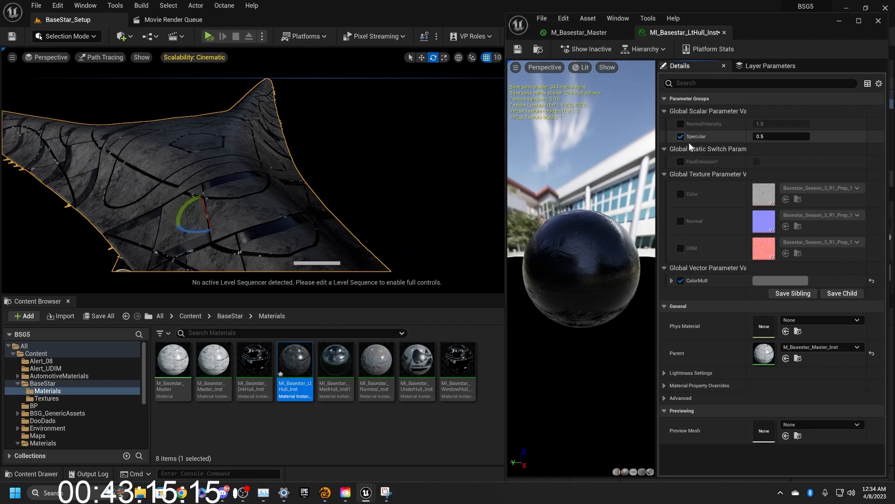
{"action": "mouse_move", "coordinate": [763, 137]}
{"action": "left_mouse_down"}
{"action": "mouse_move", "coordinate": [779, 137]}
{"action": "mouse_move", "coordinate": [722, 137]}
{"action": "mouse_move", "coordinate": [807, 137]}
{"action": "mouse_move", "coordinate": [763, 135]}
{"action": "left_mouse_up"}
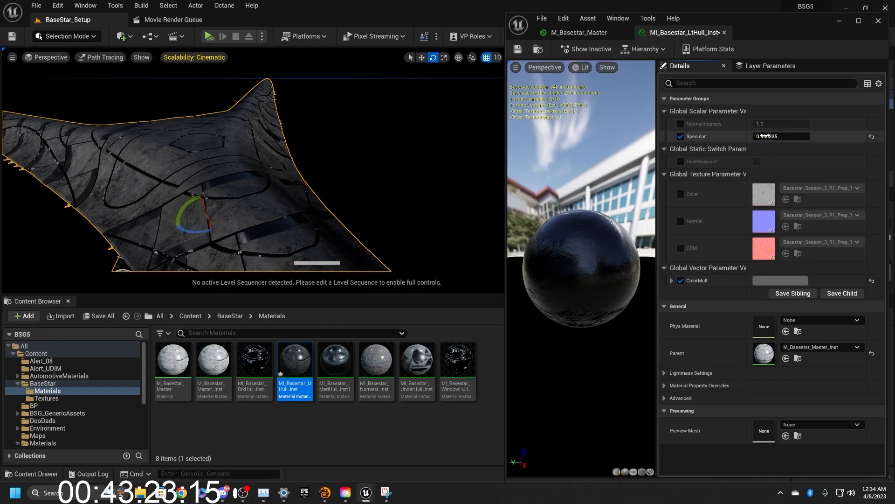
{"action": "type", "text": "1"}
{"action": "key", "text": "Tab"}
{"action": "mouse_move", "coordinate": [193, 163]}
{"action": "left_mouse_down", "text": "alt"}
{"action": "mouse_move", "coordinate": [171, 168]}
{"action": "mouse_move", "coordinate": [233, 185]}
{"action": "left_mouse_up", "text": "alt"}
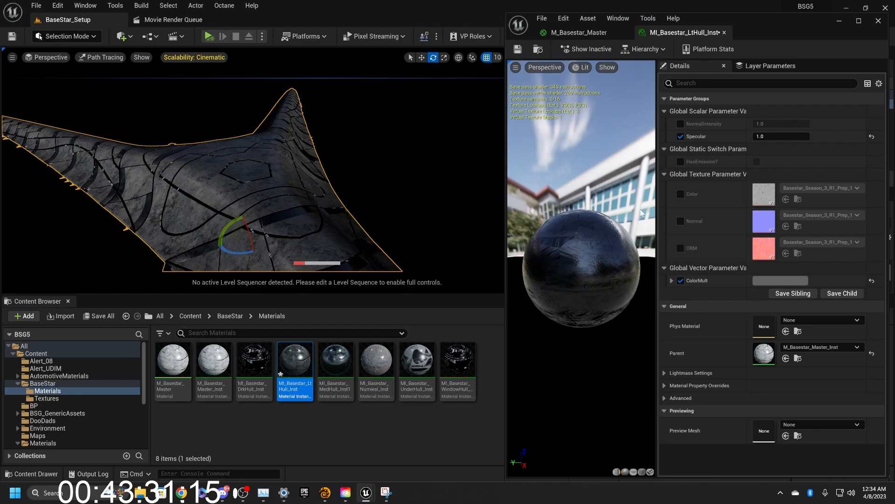
Step: Convert the 1.0 constant below the ORM texture in M_Basestar_Master to a parameter named Roughness_Mult and apply the material changes
{"action": "left_click", "coordinate": [579, 32]}
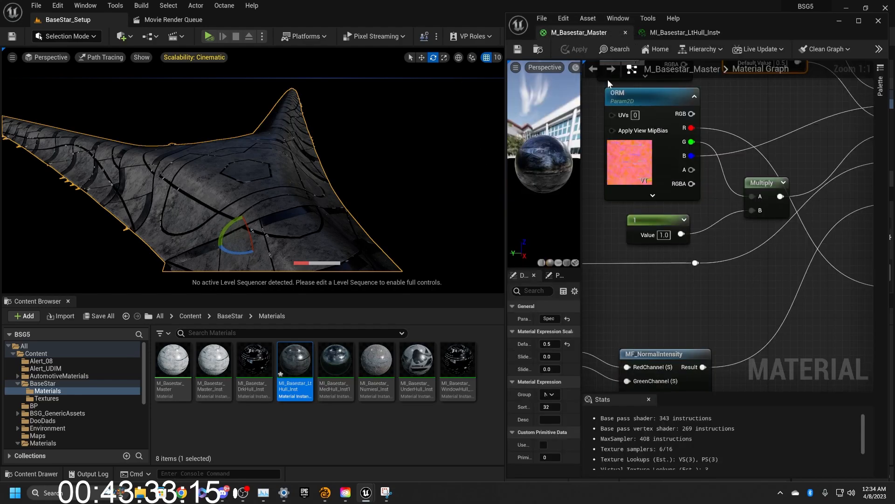
{"action": "right_click", "coordinate": [659, 223]}
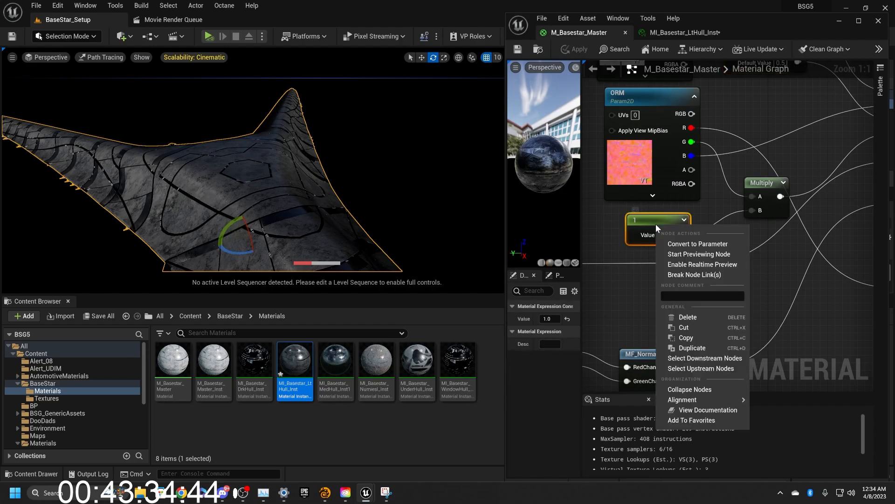
{"action": "left_click", "coordinate": [689, 240]}
{"action": "type", "text": "Rou8g"}
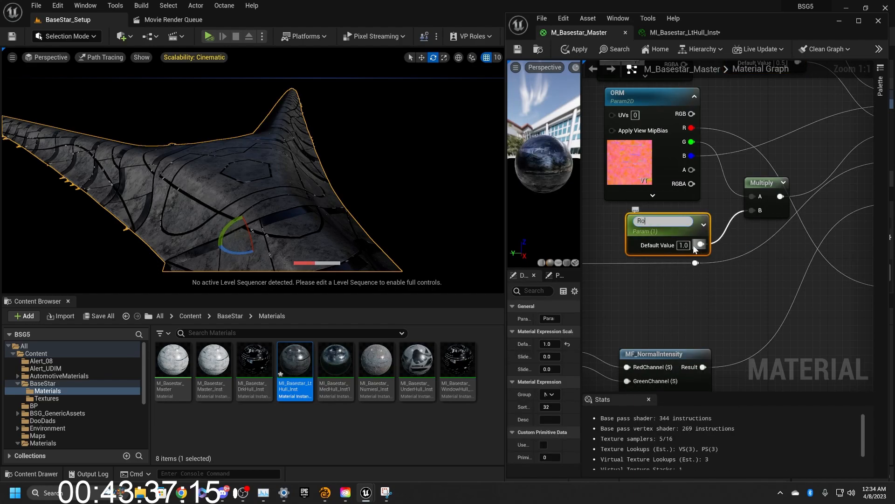
{"action": "key", "text": "BackSpace"}
{"action": "key", "text": "BackSpace"}
{"action": "type", "text": "ghnes"}
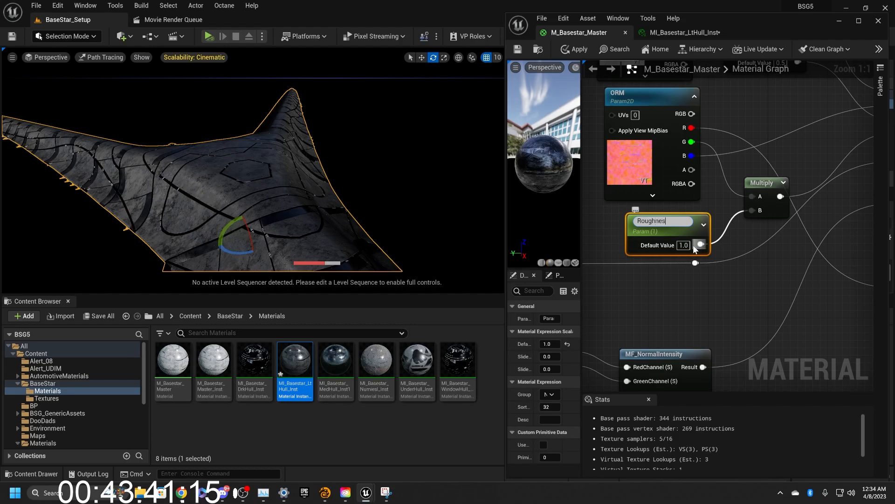
{"action": "type", "text": "s_Mult"}
{"action": "key", "text": "Return"}
{"action": "left_click", "coordinate": [573, 51]}
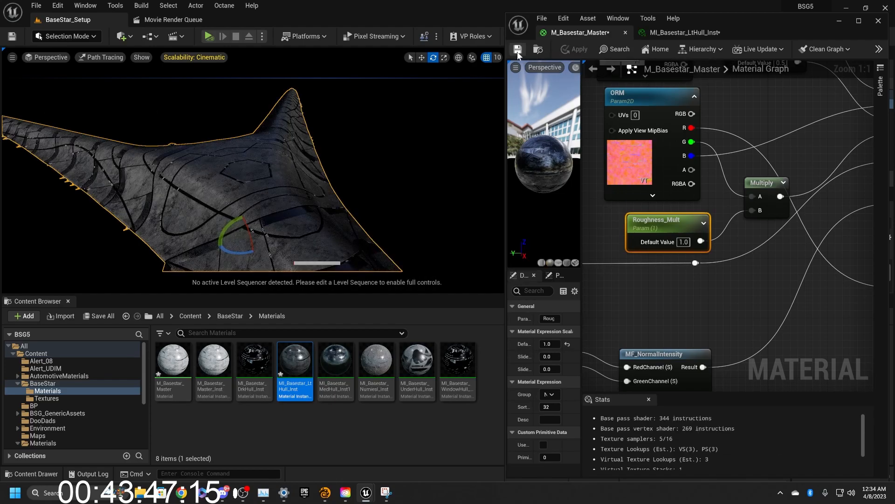
Step: Override Roughness_Mult in the light hull instance with about 1.83 and save the instance
{"action": "left_click", "coordinate": [667, 33]}
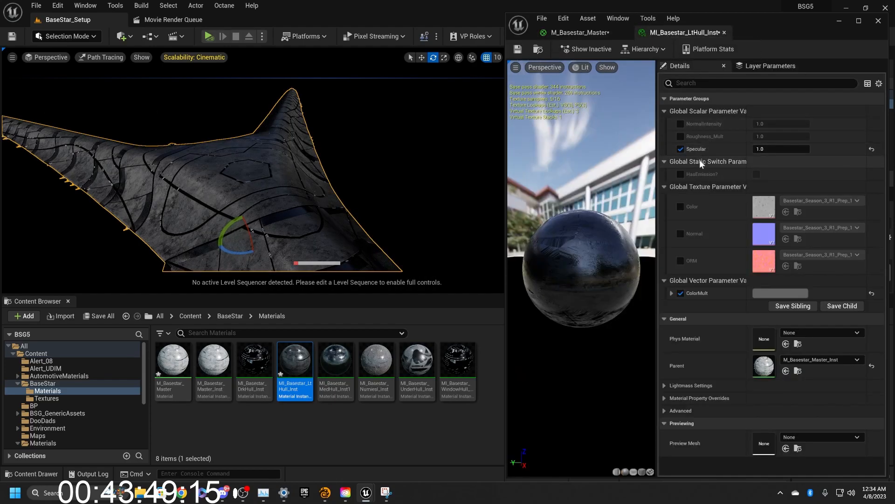
{"action": "left_click", "coordinate": [681, 136]}
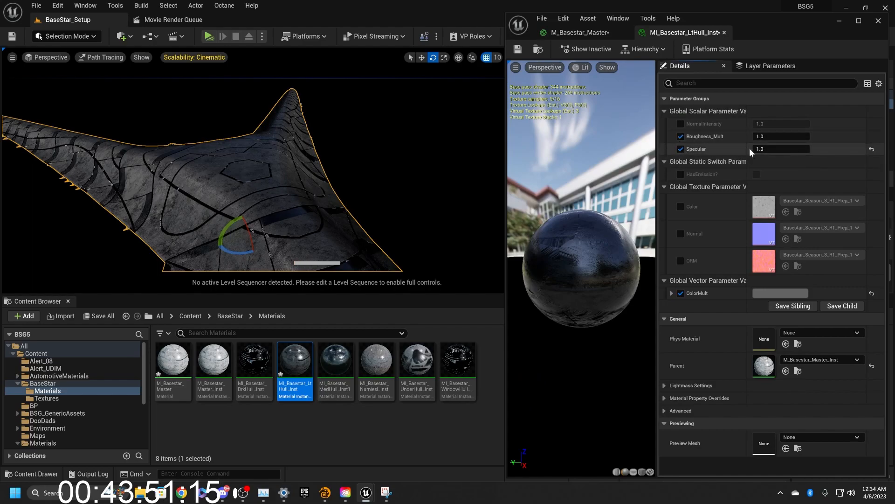
{"action": "left_click_drag", "start_coordinate": [774, 135], "coordinate": [797, 135]}
{"action": "right_click_drag", "start_coordinate": [355, 177], "coordinate": [300, 207]}
{"action": "right_click_drag", "start_coordinate": [366, 214], "coordinate": [321, 143]}
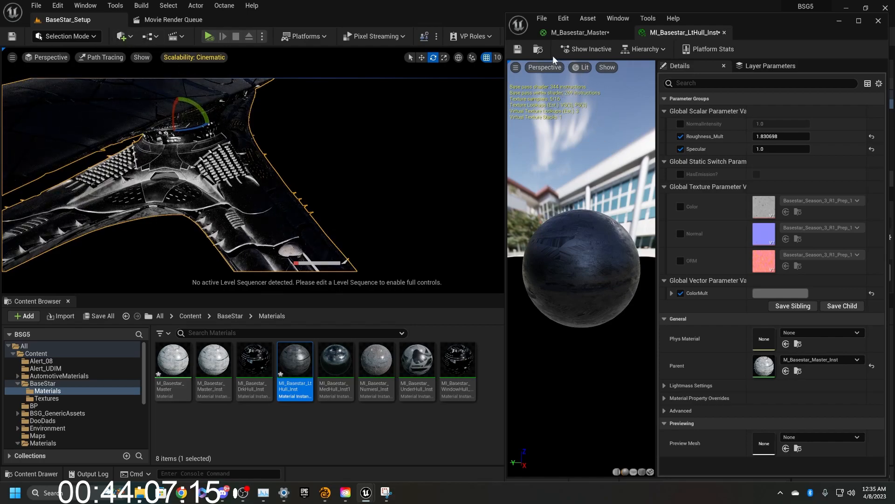
{"action": "left_click", "coordinate": [517, 49]}
Step: Open the MI_Basestar_MedHull_Inst1 material instance and override its Roughness_Mult with about 2.87
{"action": "mouse_move", "coordinate": [289, 178]}
{"action": "right_mouse_down"}
{"action": "mouse_move", "coordinate": [270, 187]}
{"action": "mouse_move", "coordinate": [303, 178]}
{"action": "right_mouse_up"}
{"action": "right_click_drag", "start_coordinate": [340, 218], "coordinate": [343, 252]}
{"action": "right_click_drag", "start_coordinate": [219, 154], "coordinate": [215, 149]}
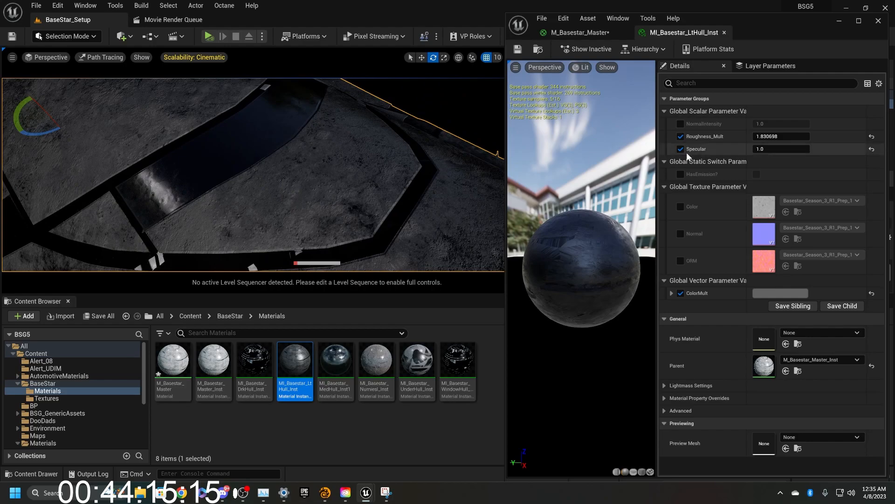
{"action": "left_click", "coordinate": [343, 456]}
{"action": "double_click", "coordinate": [336, 366]}
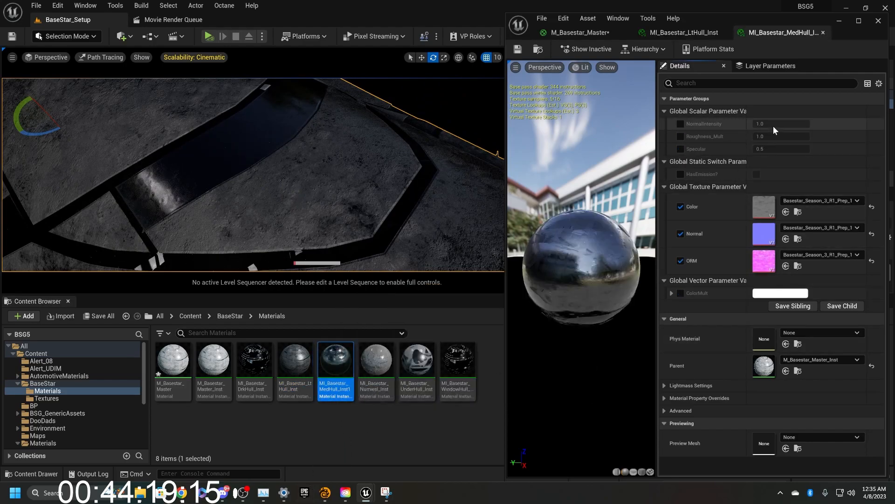
{"action": "left_click", "coordinate": [681, 136]}
{"action": "left_click_drag", "start_coordinate": [761, 138], "coordinate": [798, 138]}
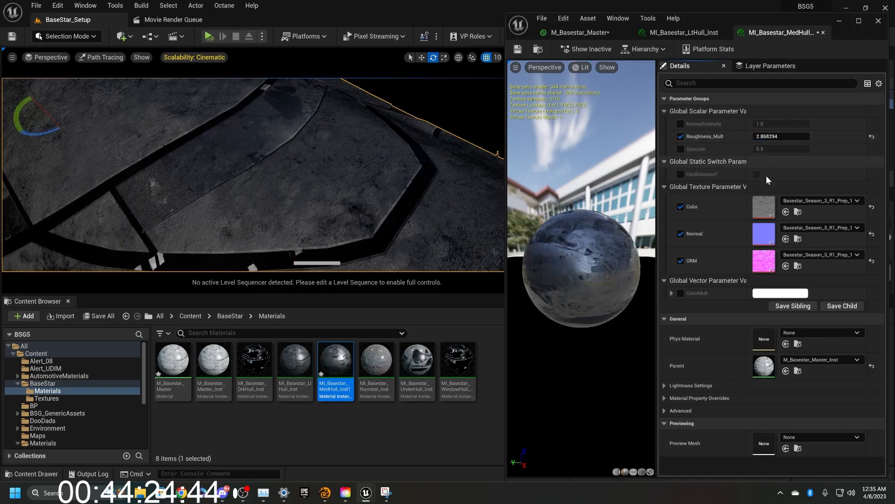
Step: Override the medium hull instance's ColorMult with a light grey slightly darker than white
{"action": "left_click", "coordinate": [681, 293]}
{"action": "left_click", "coordinate": [775, 297]}
{"action": "left_click_drag", "start_coordinate": [705, 289], "coordinate": [712, 324]}
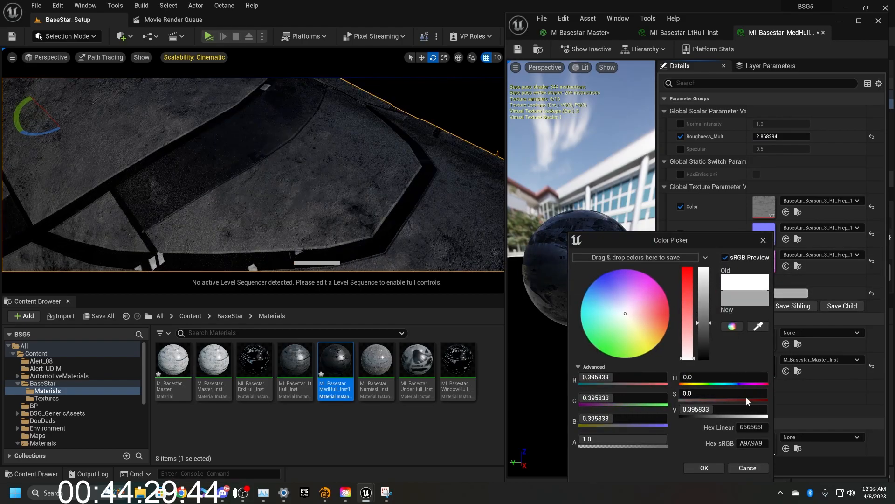
{"action": "left_click_drag", "start_coordinate": [704, 326], "coordinate": [706, 290]}
{"action": "left_click", "coordinate": [714, 468]}
{"action": "right_click_drag", "start_coordinate": [254, 144], "coordinate": [254, 144]}
{"action": "key", "text": "s"}
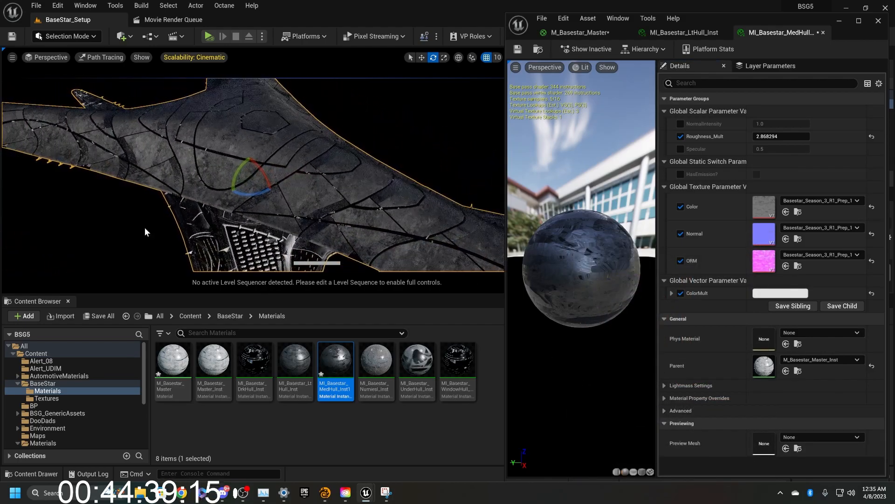
Step: Open the MI_Basestar_Nurniesl_Inst material instance and override its ColorMult with a dark grey of about 0.09 value
{"action": "right_click_drag", "start_coordinate": [100, 247], "coordinate": [101, 249]}
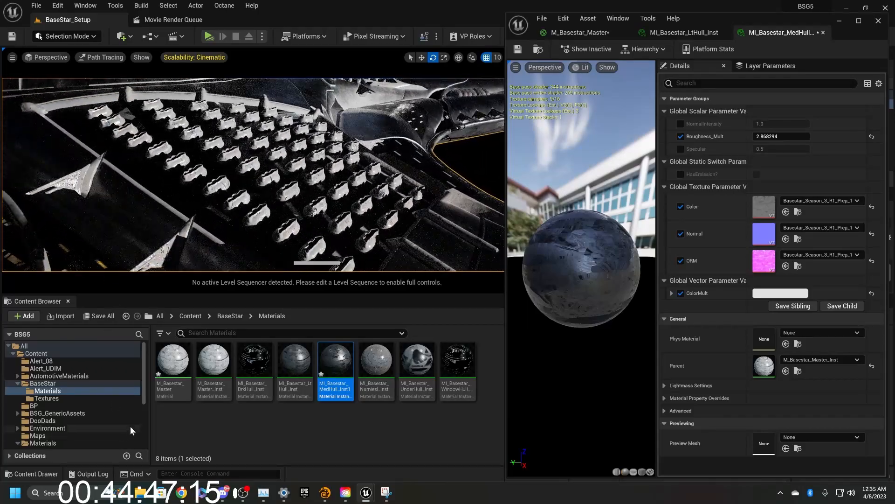
{"action": "double_click", "coordinate": [374, 396]}
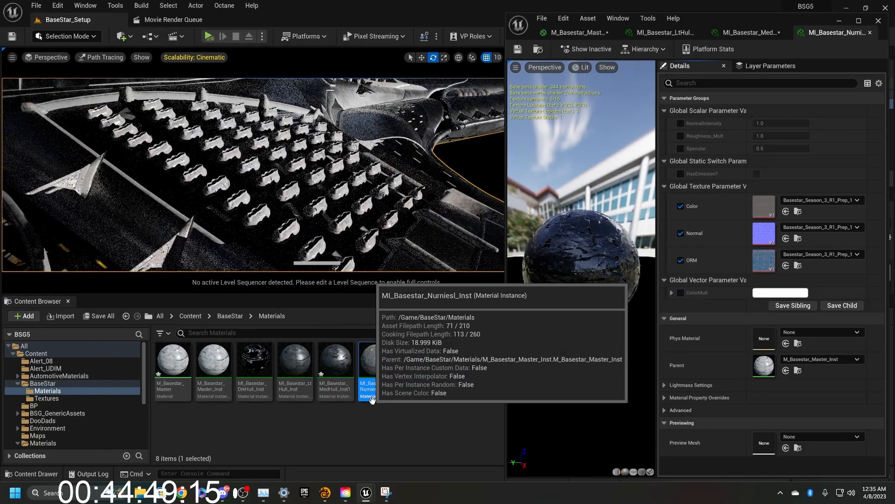
{"action": "left_click", "coordinate": [681, 293]}
{"action": "left_click", "coordinate": [768, 294]}
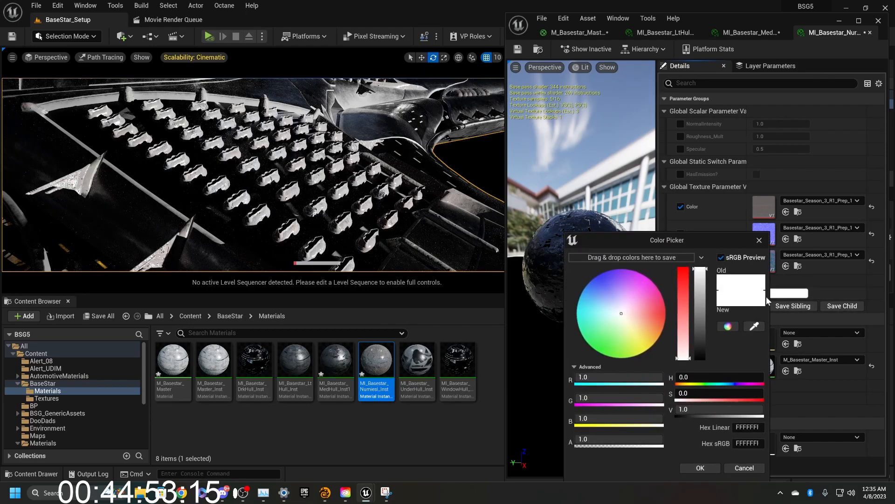
{"action": "left_click_drag", "start_coordinate": [709, 276], "coordinate": [719, 351]}
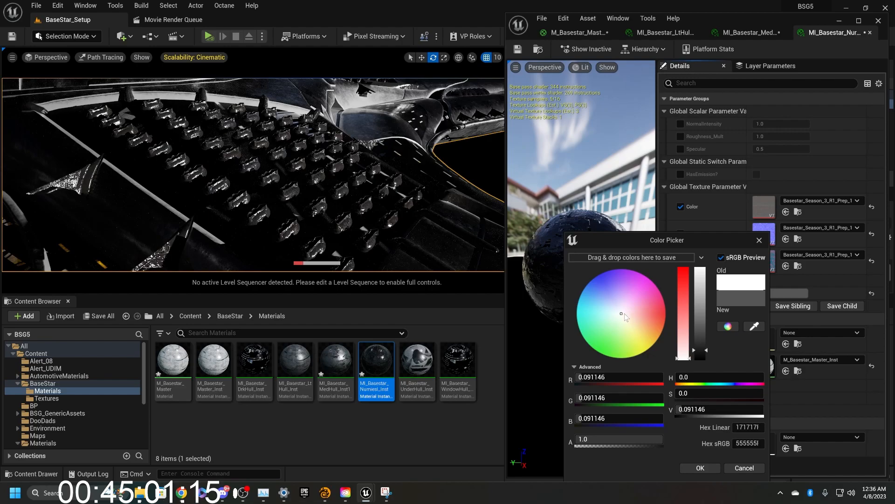
Step: Give the nurnies' ColorMult a faint warm tint with hue about 45 and saturation about 0.1
{"action": "left_click_drag", "start_coordinate": [623, 317], "coordinate": [626, 316]}
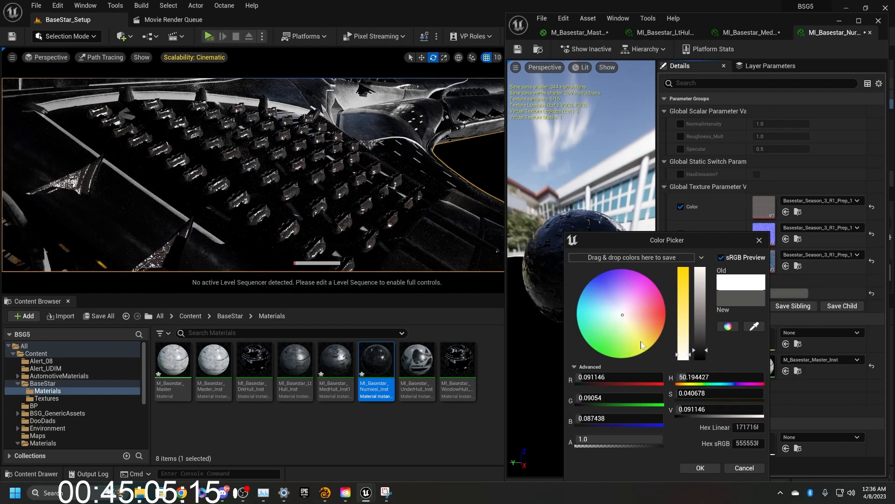
{"action": "left_click_drag", "start_coordinate": [625, 317], "coordinate": [628, 318]}
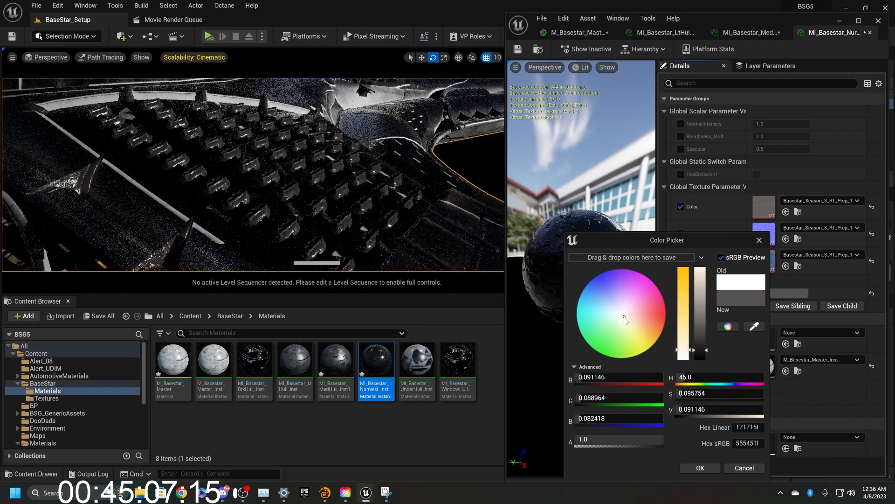
{"action": "left_click", "coordinate": [707, 464]}
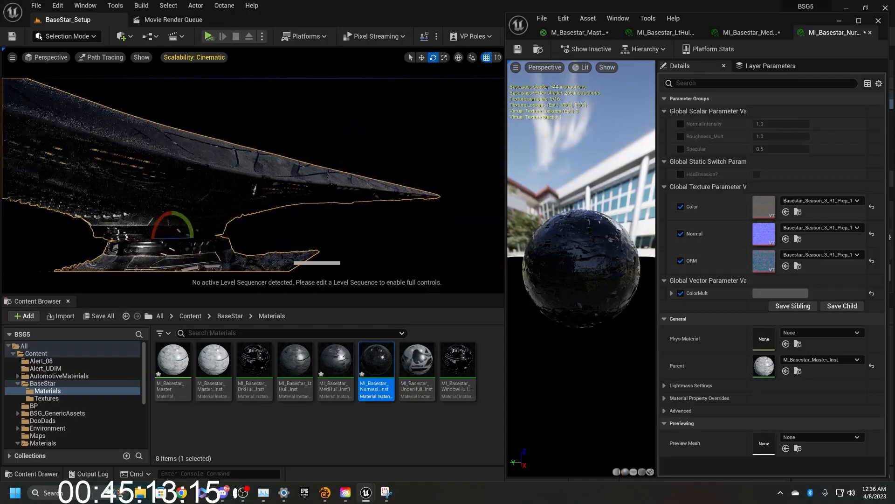
Step: Deselect the BaseStar in the viewport and save all modified assets
{"action": "left_click_drag", "start_coordinate": [252, 175], "coordinate": [341, 188], "text": "alt"}
{"action": "right_click_drag", "start_coordinate": [252, 175], "coordinate": [229, 205]}
{"action": "mouse_move", "coordinate": [349, 147]}
{"action": "right_mouse_down"}
{"action": "mouse_move", "coordinate": [325, 159]}
{"action": "mouse_move", "coordinate": [334, 149]}
{"action": "right_mouse_up"}
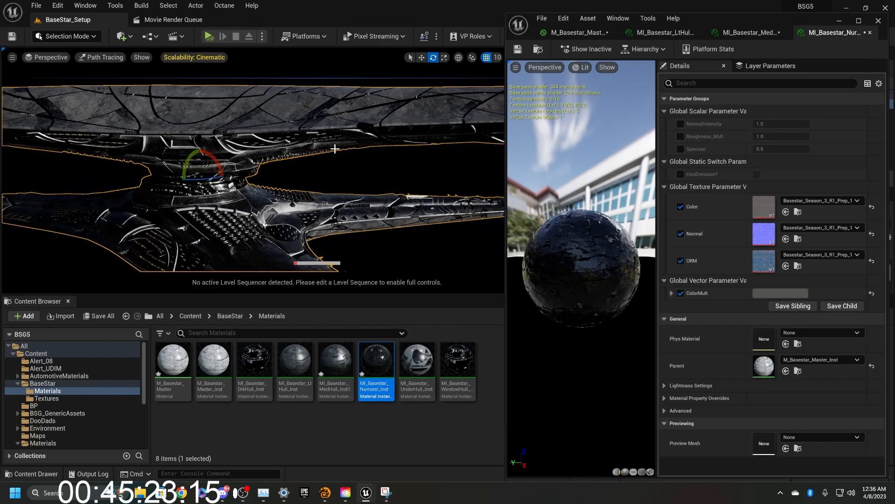
{"action": "right_click_drag", "start_coordinate": [349, 231], "coordinate": [311, 227]}
{"action": "mouse_move", "coordinate": [398, 189]}
{"action": "right_mouse_down"}
{"action": "mouse_move", "coordinate": [374, 183]}
{"action": "mouse_move", "coordinate": [401, 186]}
{"action": "mouse_move", "coordinate": [403, 196]}
{"action": "right_mouse_up"}
{"action": "left_click", "coordinate": [400, 179]}
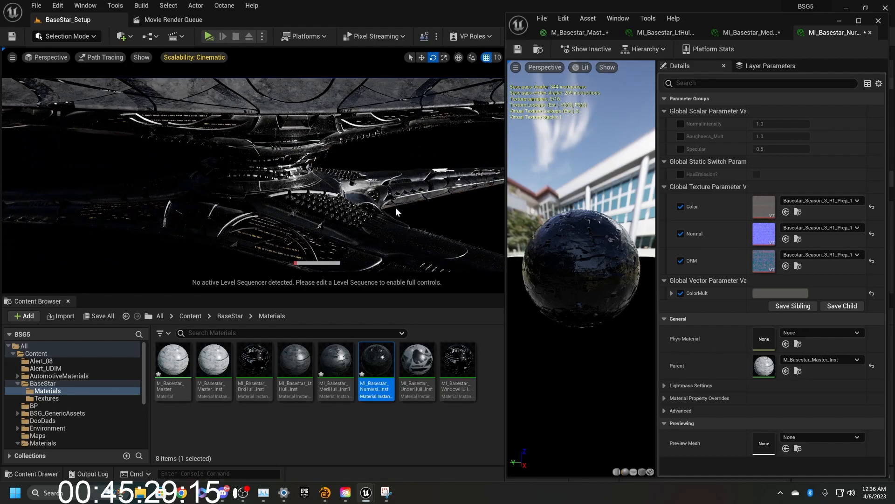
{"action": "left_click", "coordinate": [99, 316]}
{"action": "left_click", "coordinate": [521, 350]}
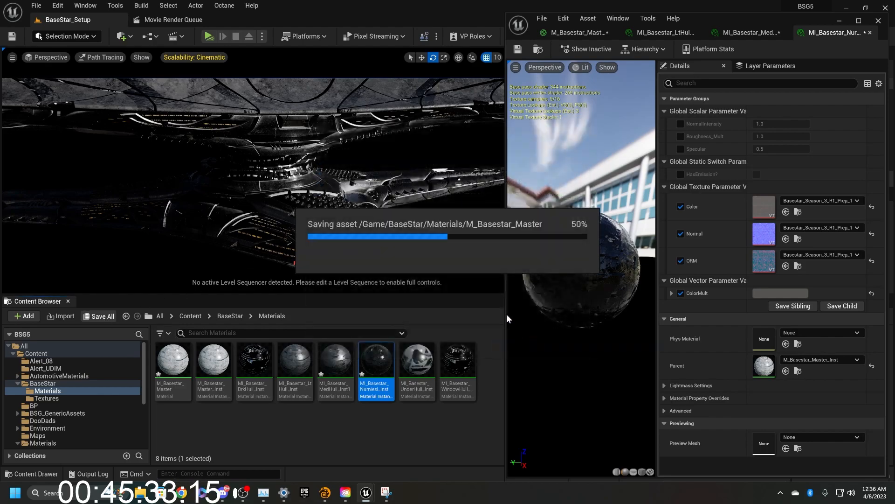
Step: Enlarge the level viewport by shrinking the Content Browser and close the material editor window
{"action": "mouse_move", "coordinate": [192, 253]}
{"action": "right_mouse_down"}
{"action": "mouse_move", "coordinate": [192, 224]}
{"action": "mouse_move", "coordinate": [194, 251]}
{"action": "right_mouse_up"}
{"action": "left_click_drag", "start_coordinate": [191, 295], "coordinate": [190, 462]}
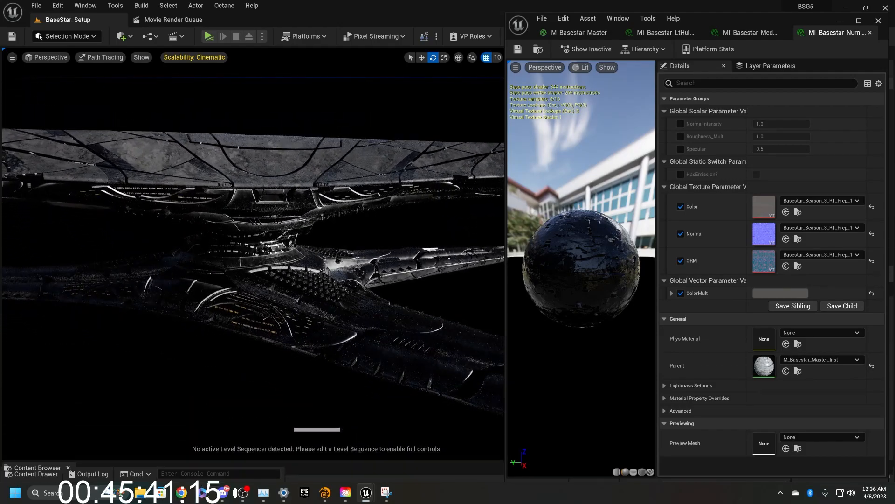
{"action": "left_click", "coordinate": [878, 21]}
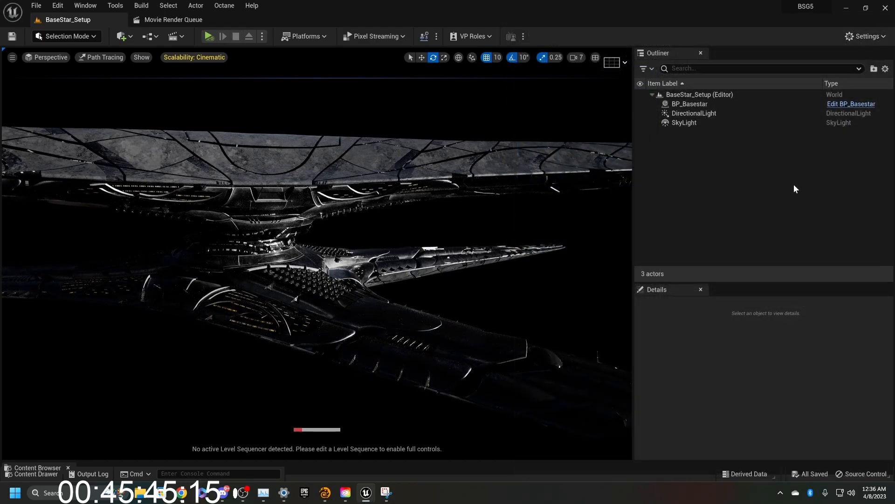